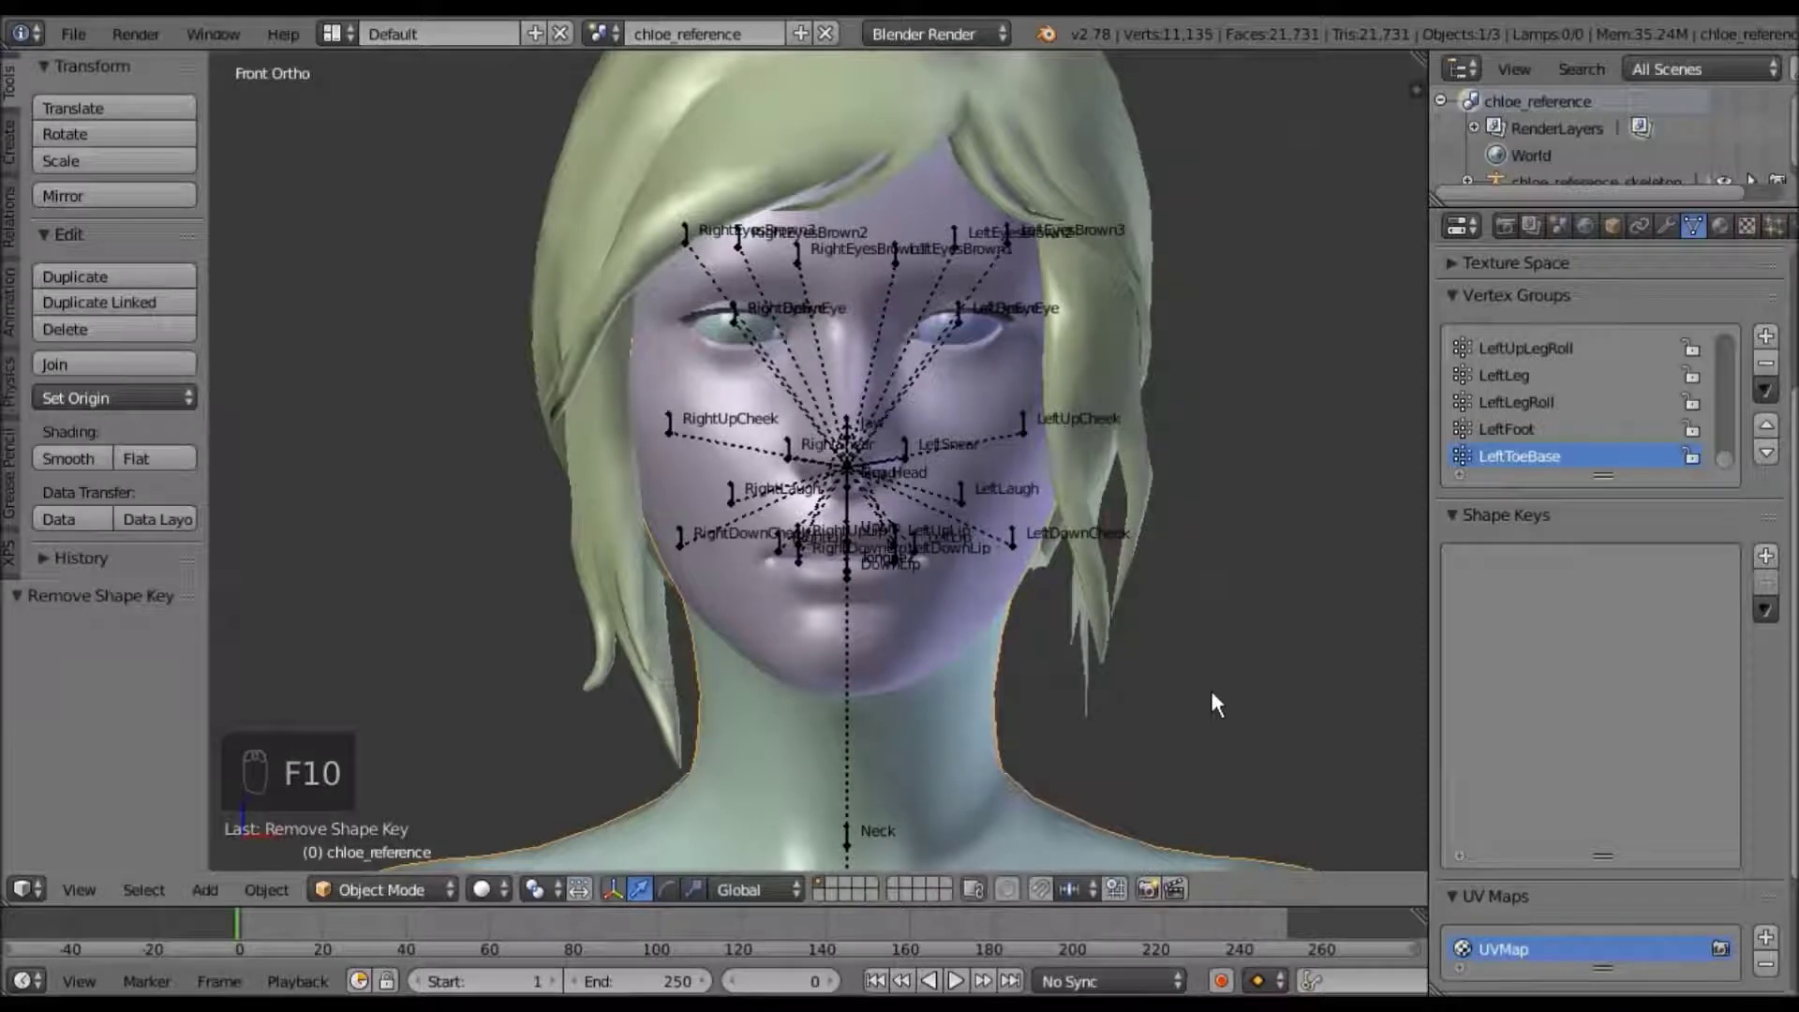
# Add a Basis shape key to the chloe_reference mesh and show the face in front view
pyautogui.scroll(3, 1180, 656)
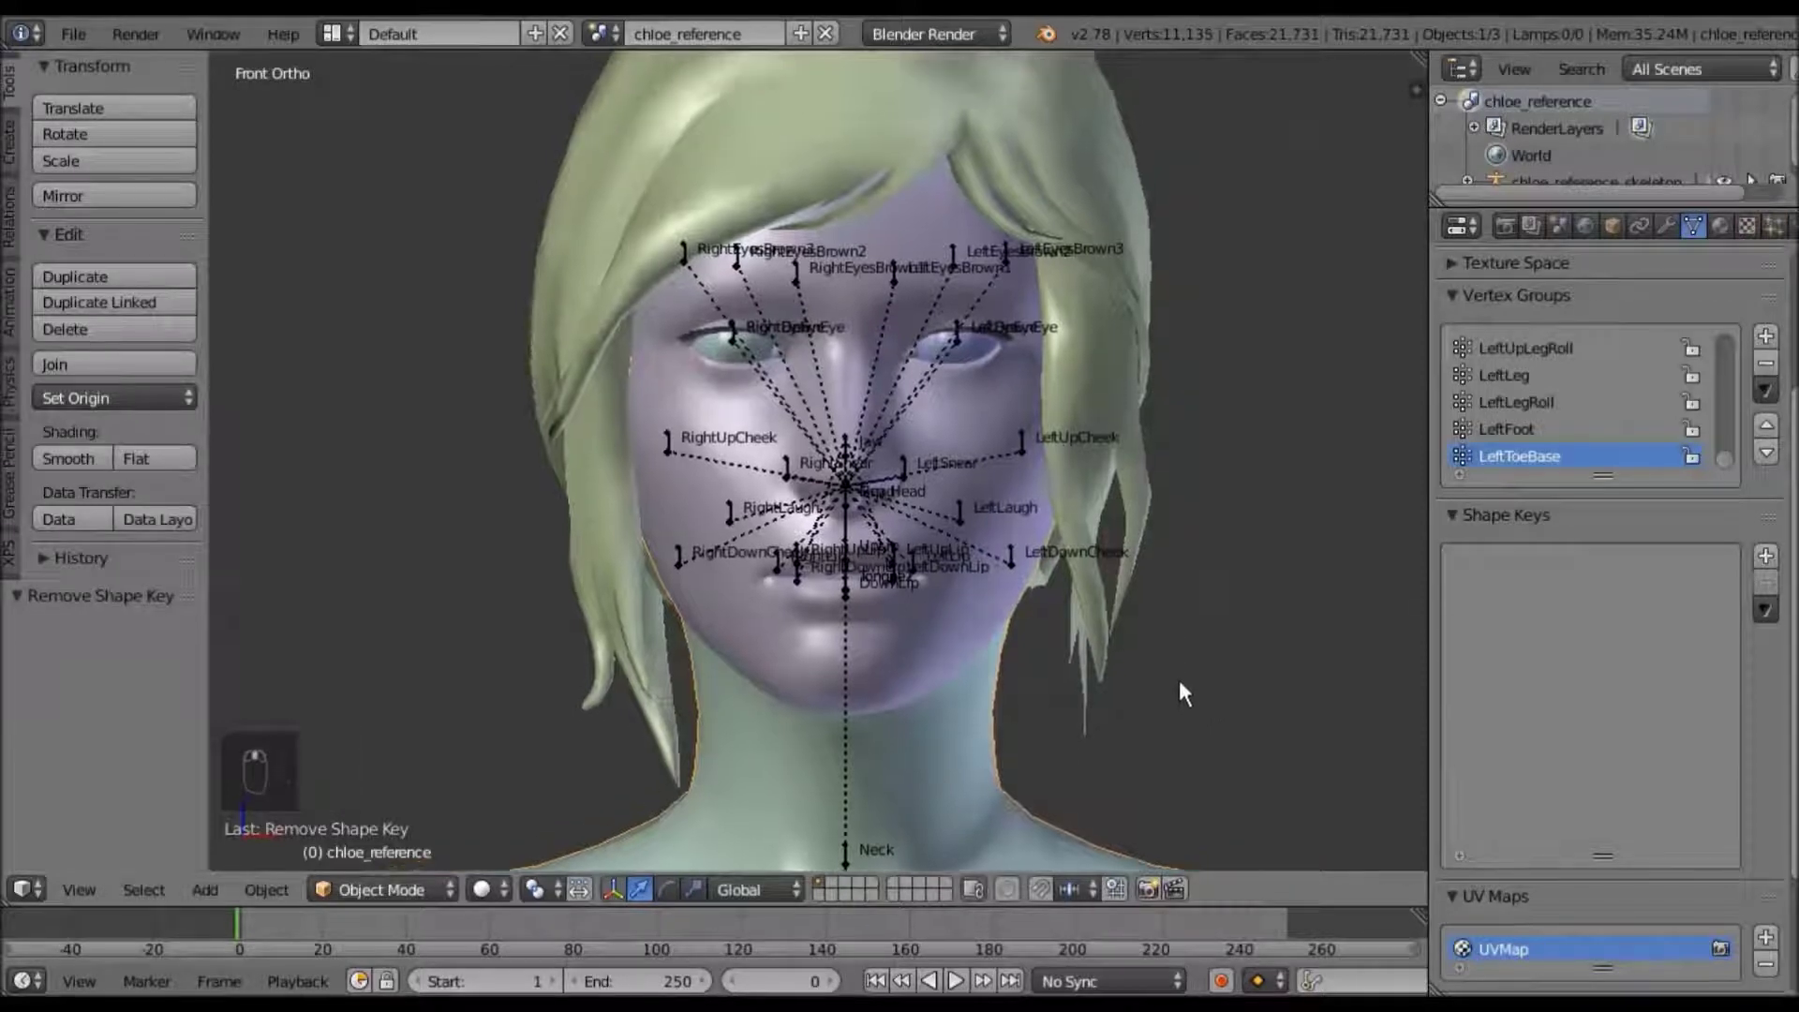
pyautogui.keyDown('shift'); pyautogui.moveTo(1149, 622); pyautogui.dragTo(1149, 641, button='middle'); pyautogui.keyUp('shift')
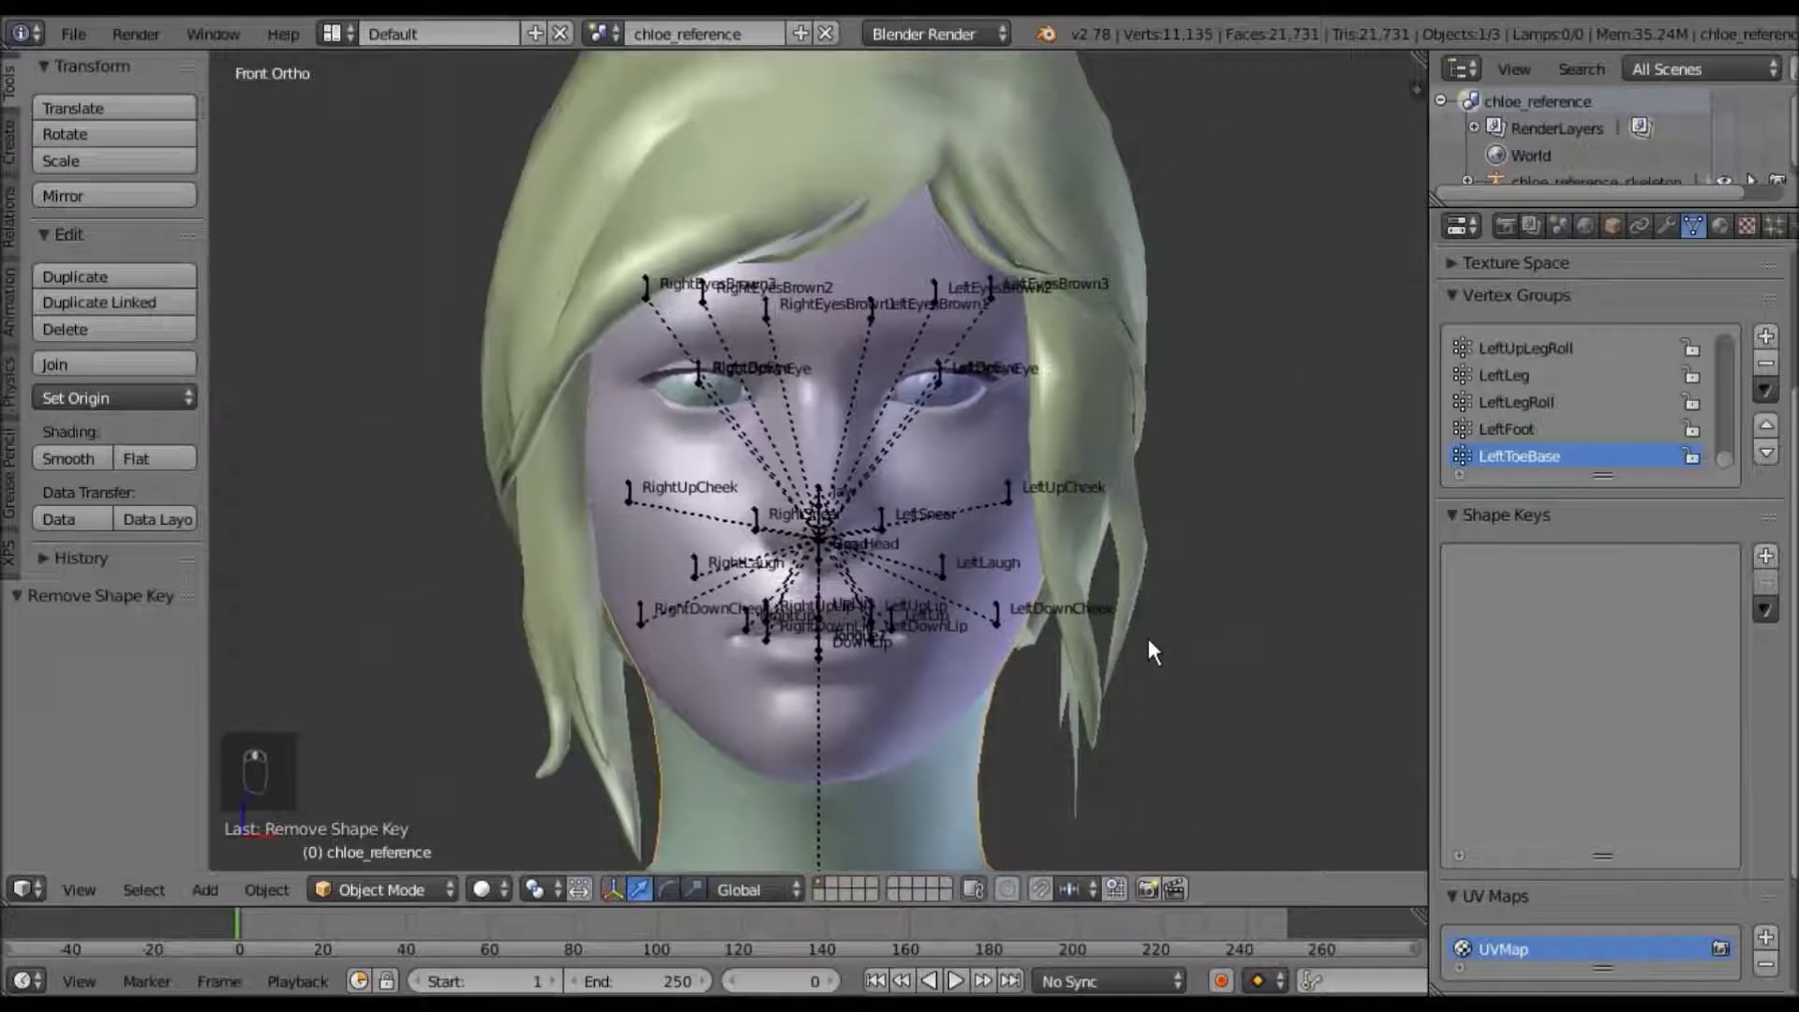
pyautogui.click(1766, 559)
pyautogui.moveTo(1149, 561)
pyautogui.mouseDown(button='middle')
pyautogui.moveTo(1004, 555)
pyautogui.moveTo(1056, 536)
pyautogui.moveTo(1149, 578)
pyautogui.mouseUp(button='middle')
pyautogui.press('KP_1')
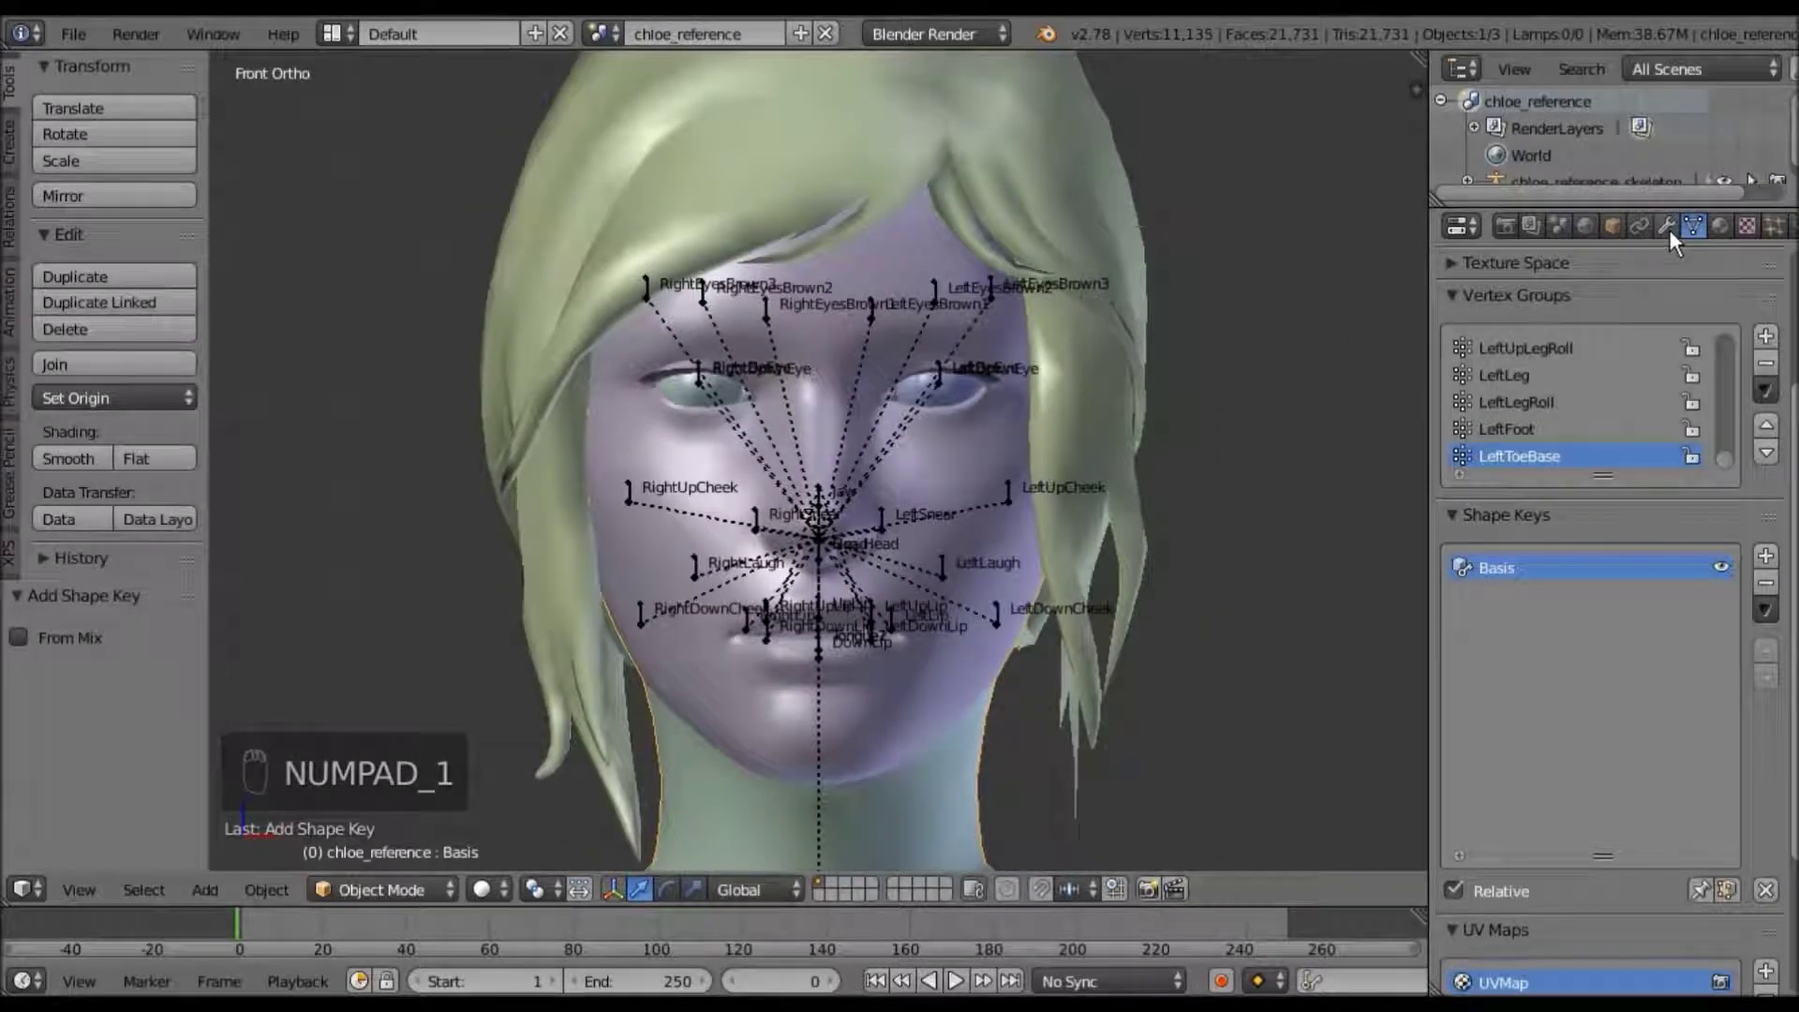
pyautogui.rightClick(880, 521)
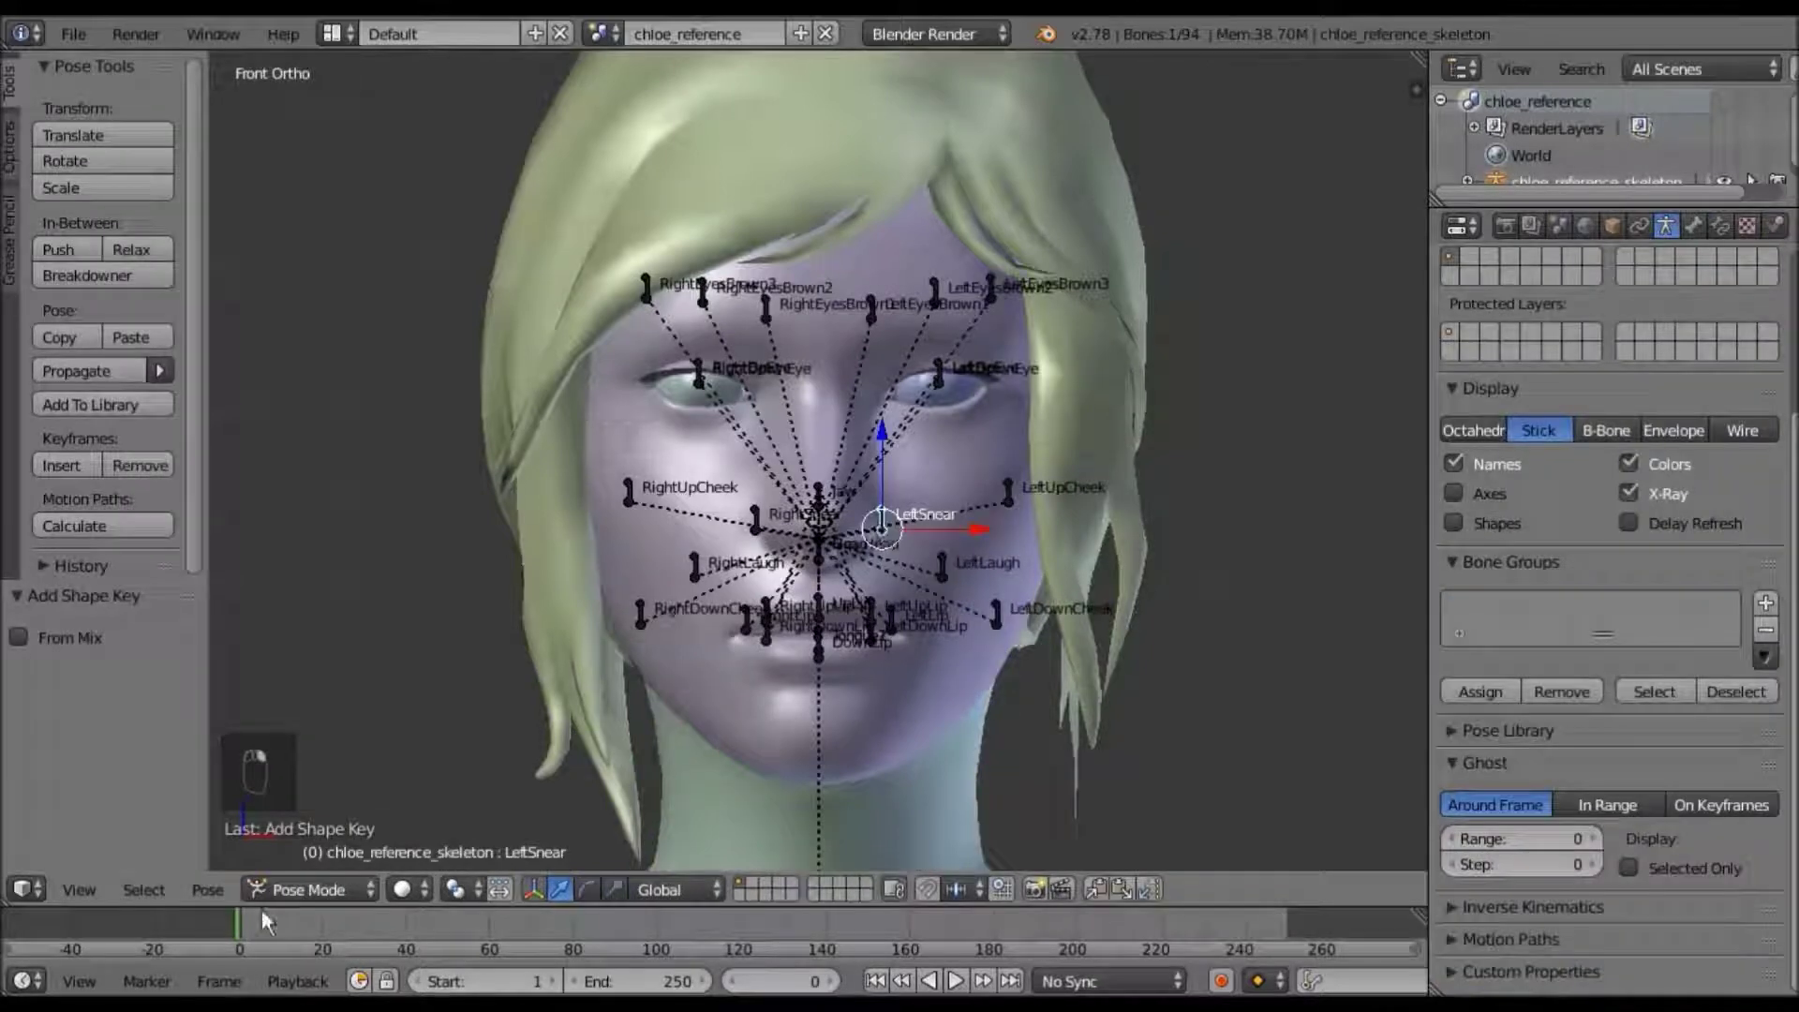
# Rotate the Jaw bone about -17° to open the mouth, then reselect the head mesh
pyautogui.scroll(3, 875, 559)
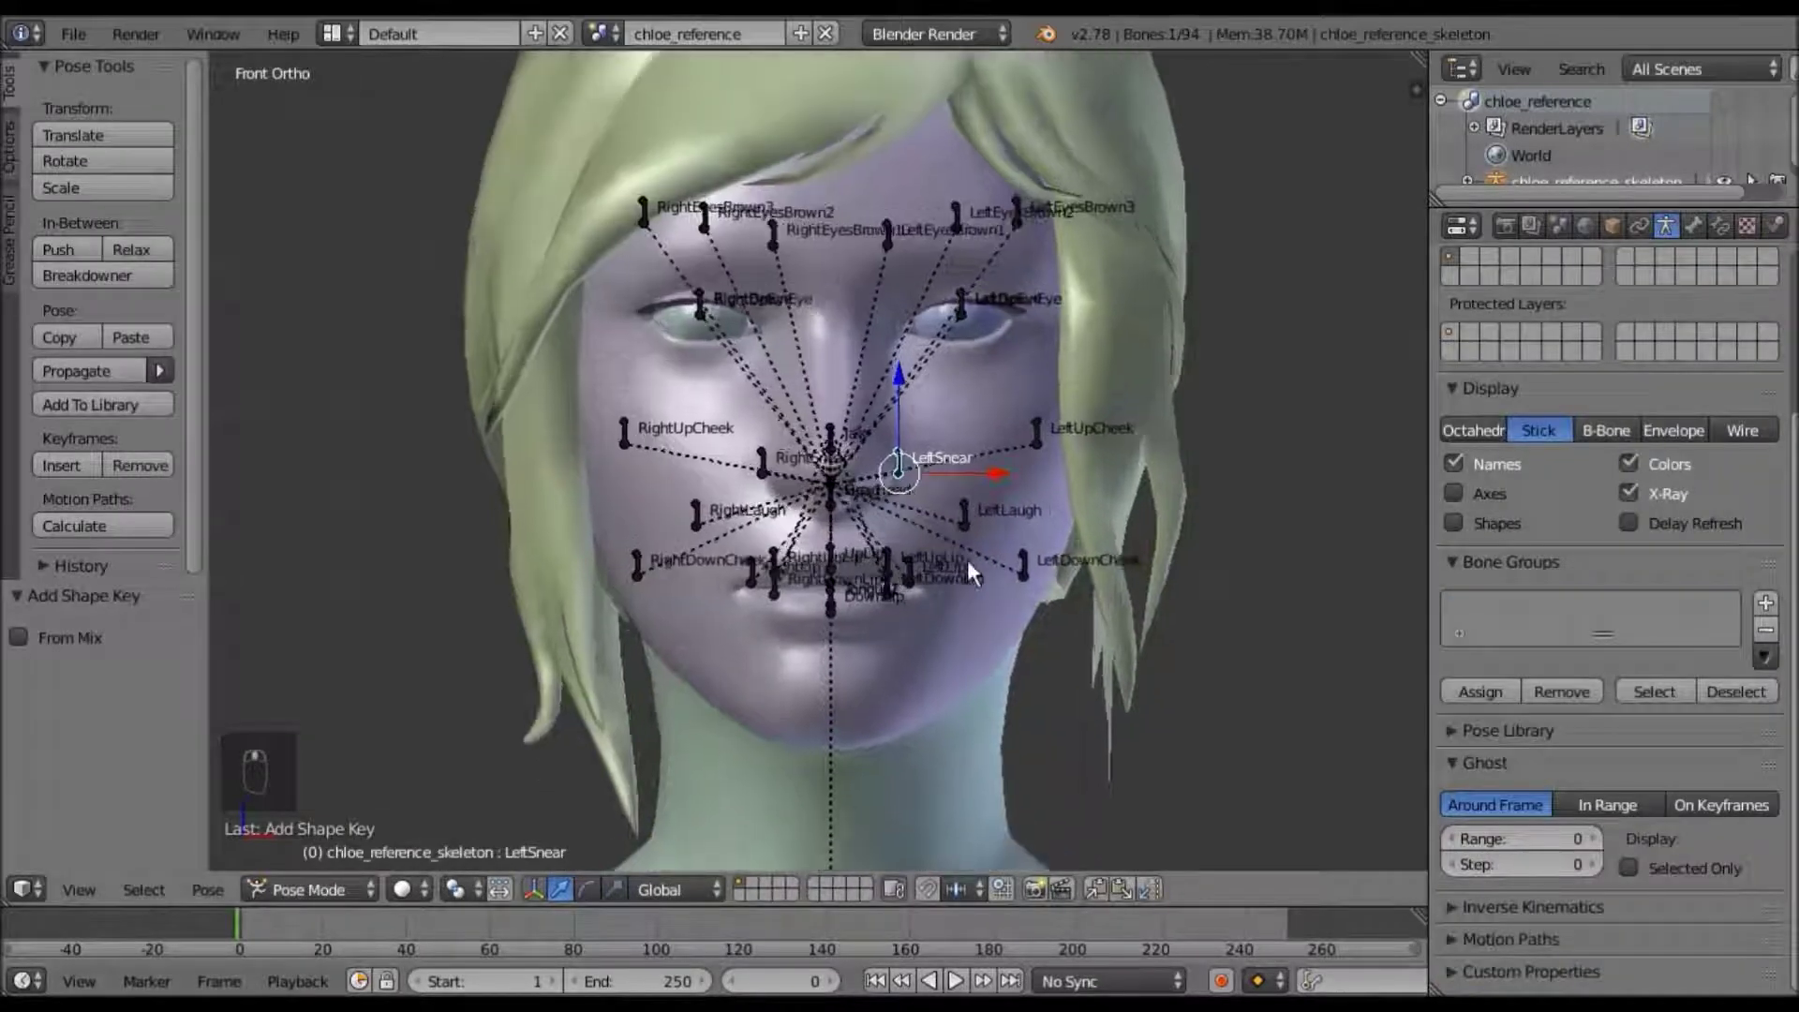
pyautogui.moveTo(878, 568); pyautogui.dragTo(699, 588, button='middle')
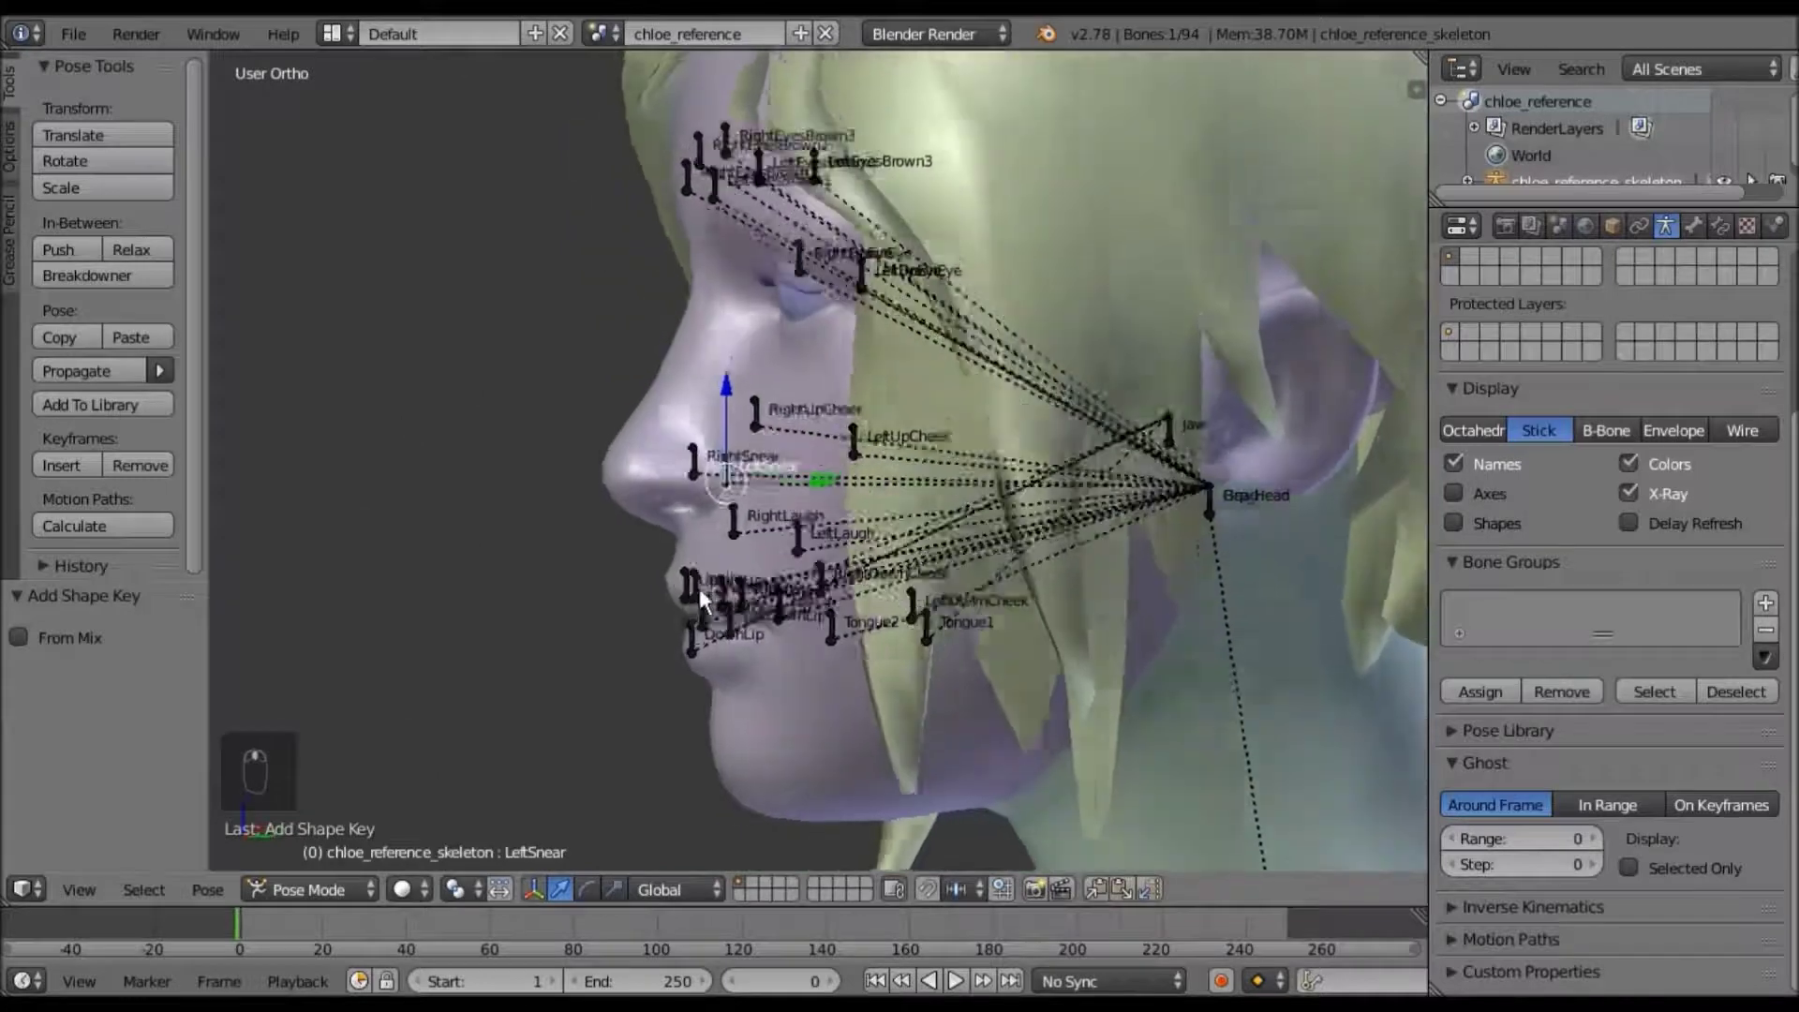
pyautogui.rightClick(1158, 418)
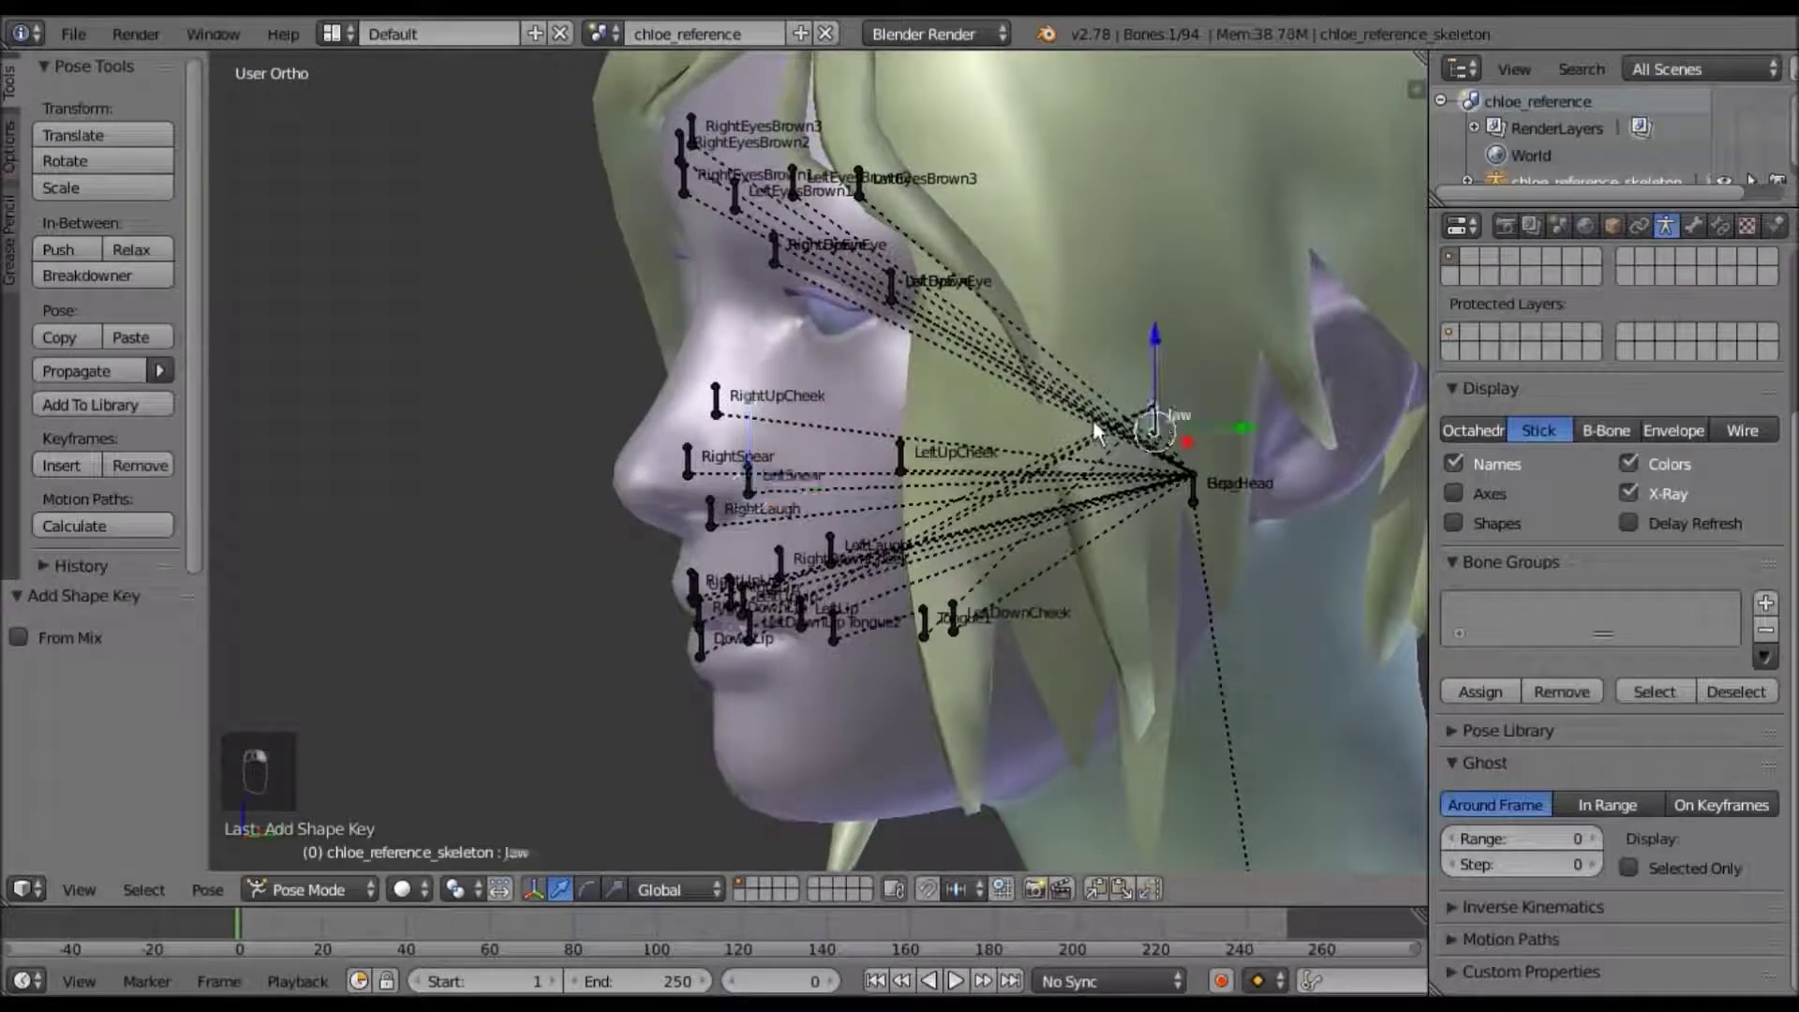
pyautogui.press('KP_3')
pyautogui.scroll(-1, 954, 459)
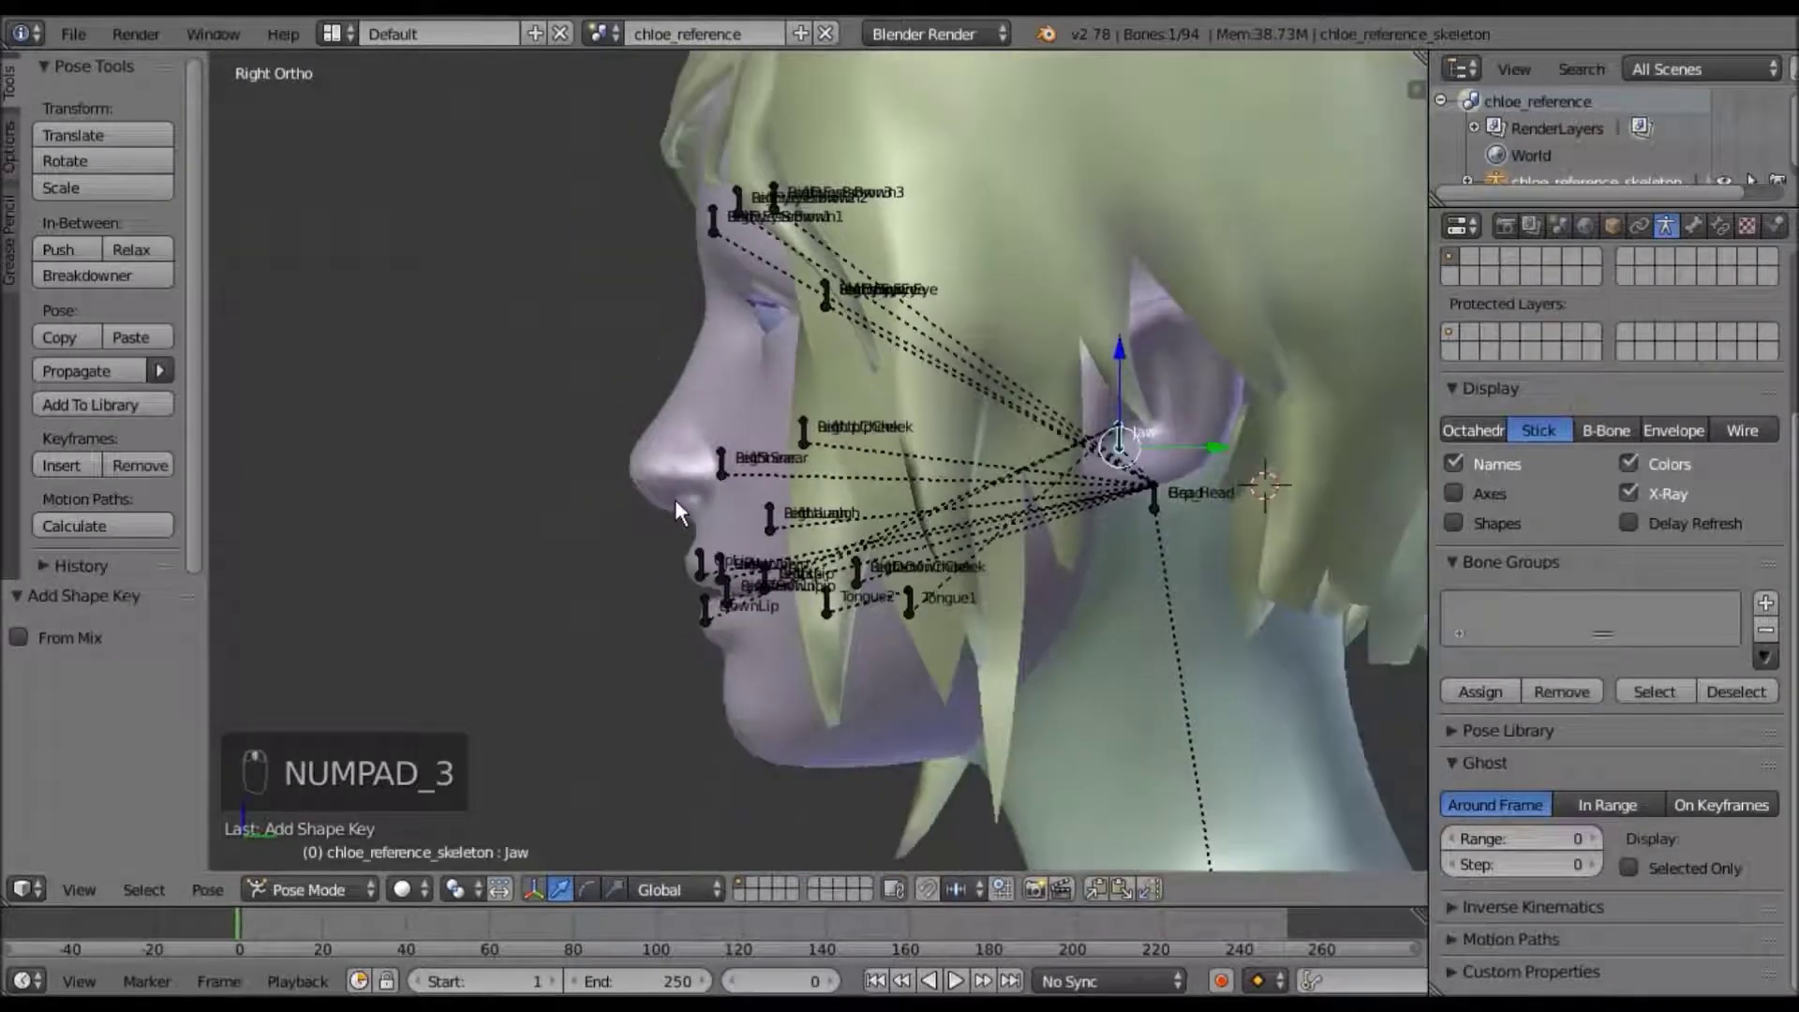
pyautogui.press('r')
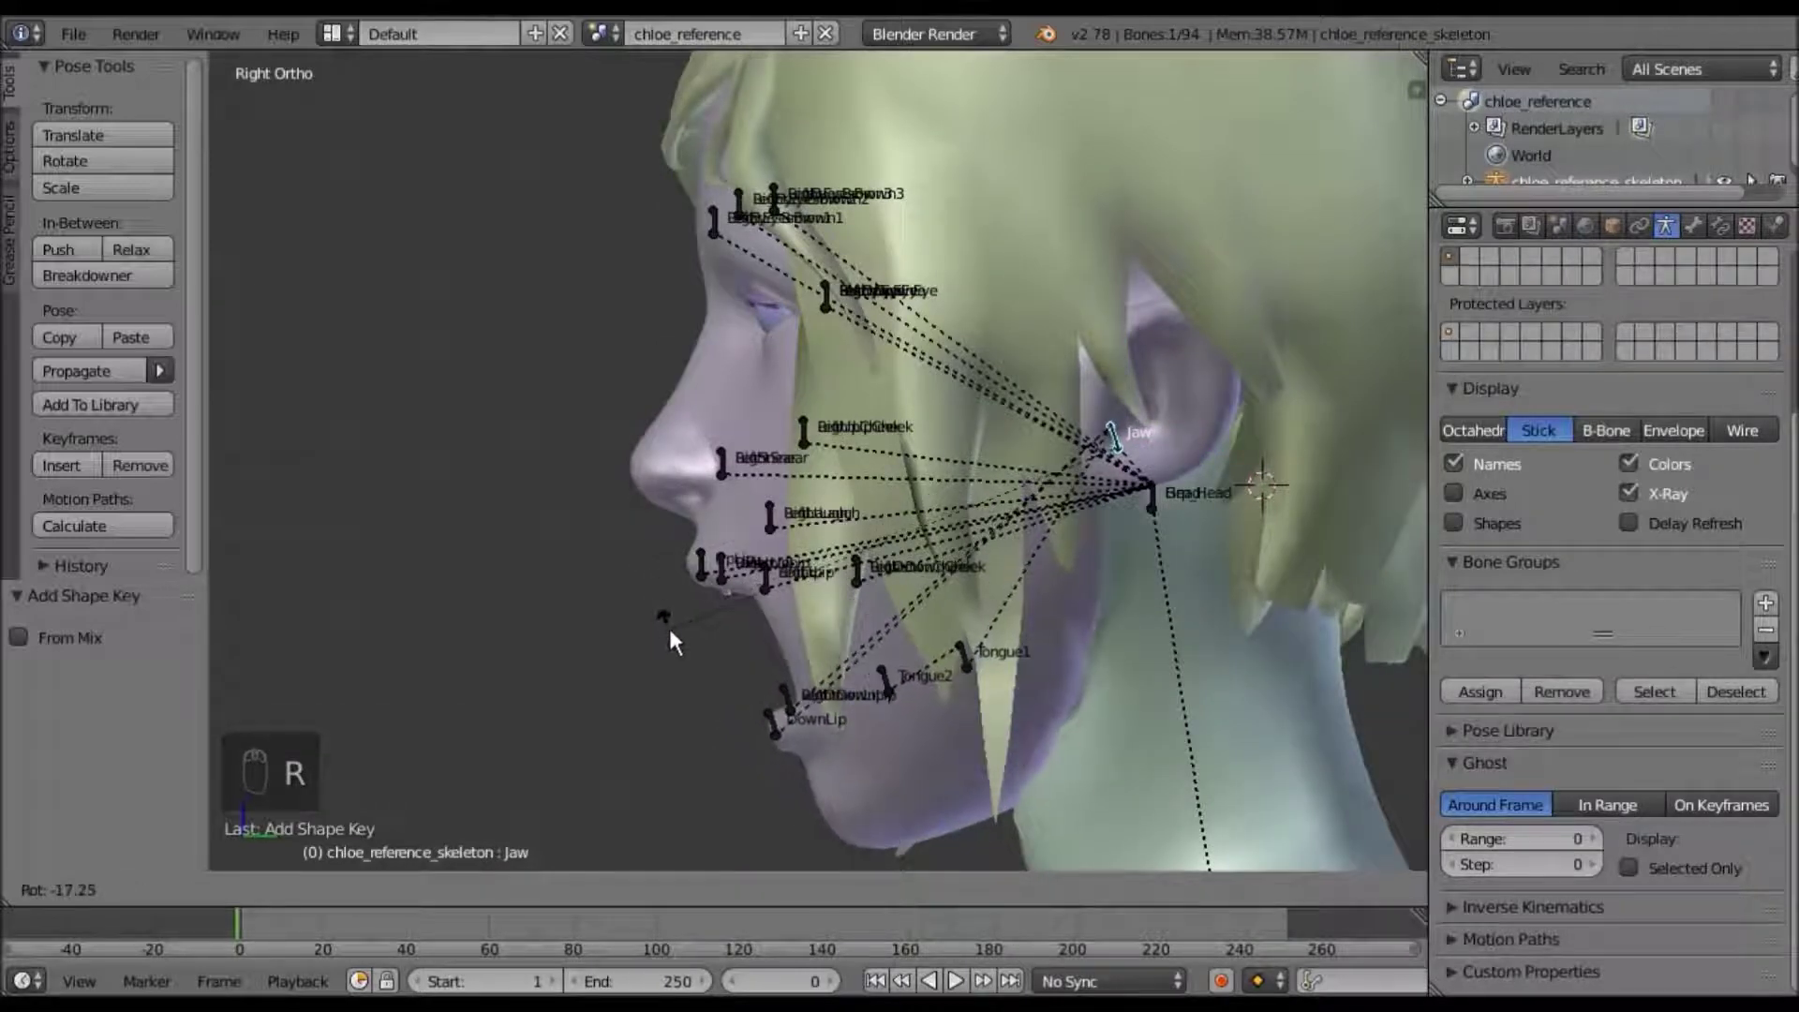
pyautogui.click(667, 626)
pyautogui.moveTo(637, 592); pyautogui.dragTo(1049, 734, button='middle')
pyautogui.rightClick(1048, 734)
# Apply the Armature modifier as a shape key and set the new Armature key to 0
pyautogui.press('KP_1')
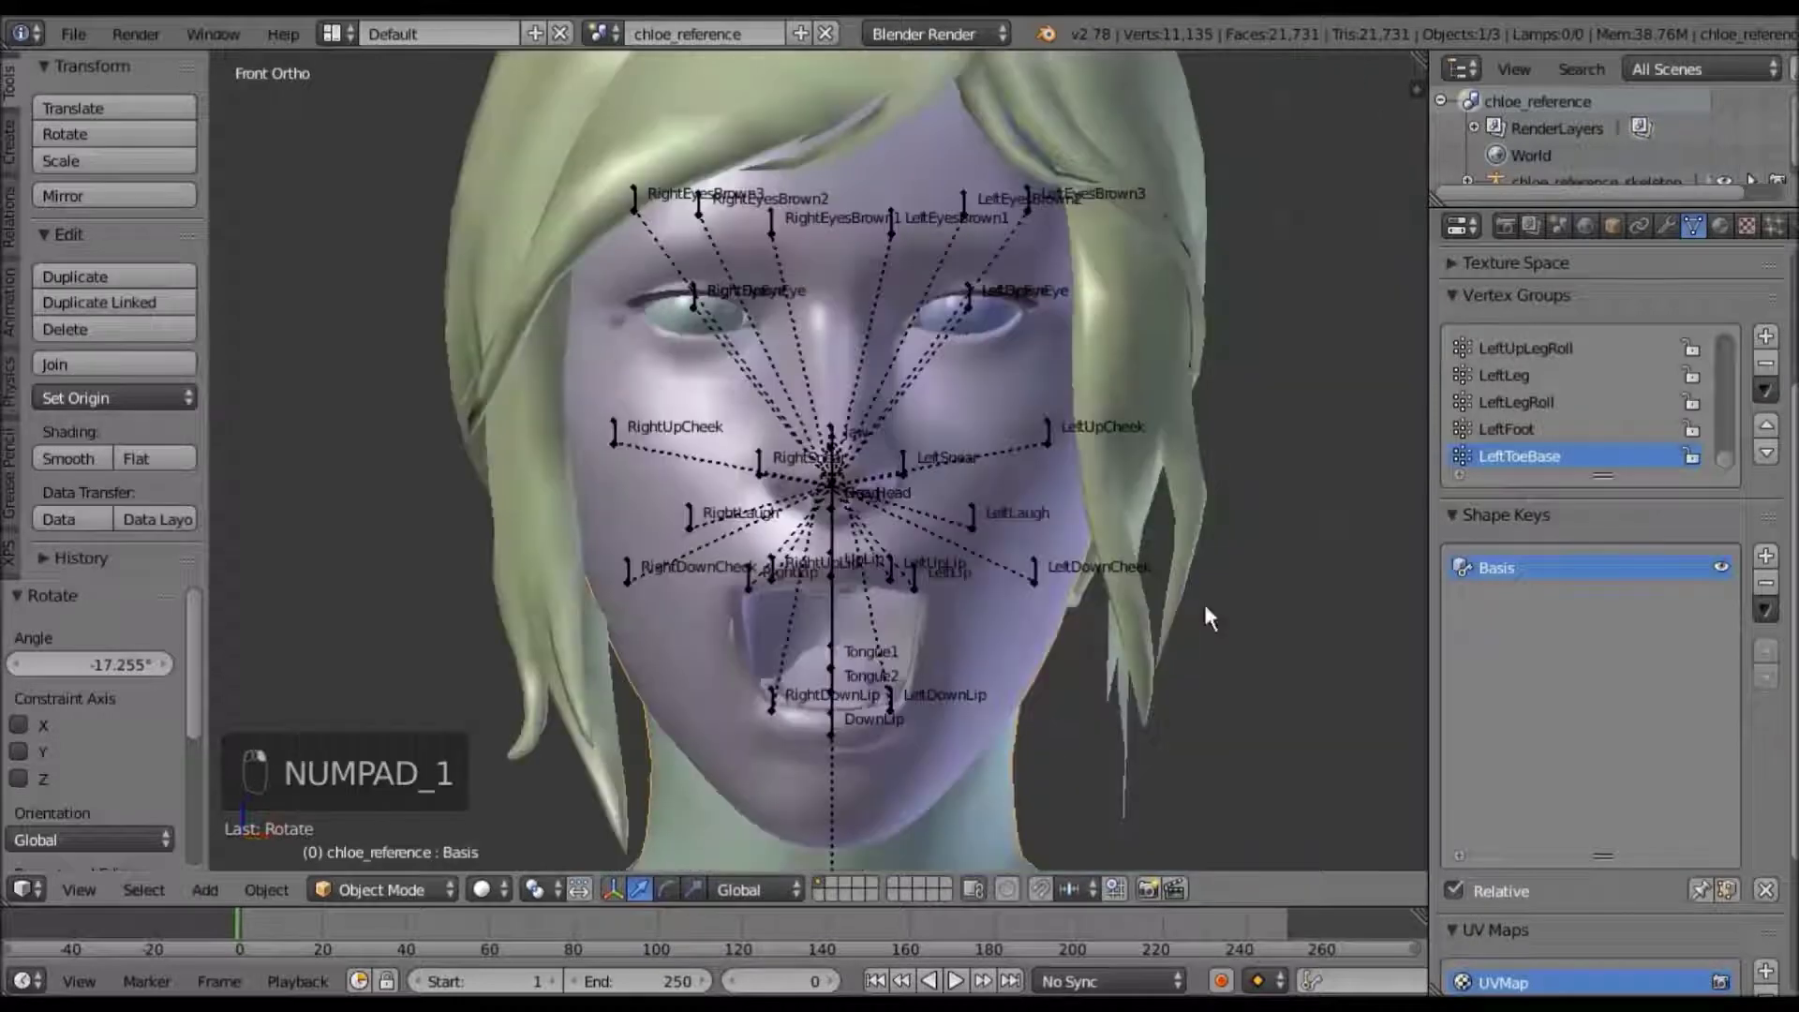
pyautogui.click(1667, 225)
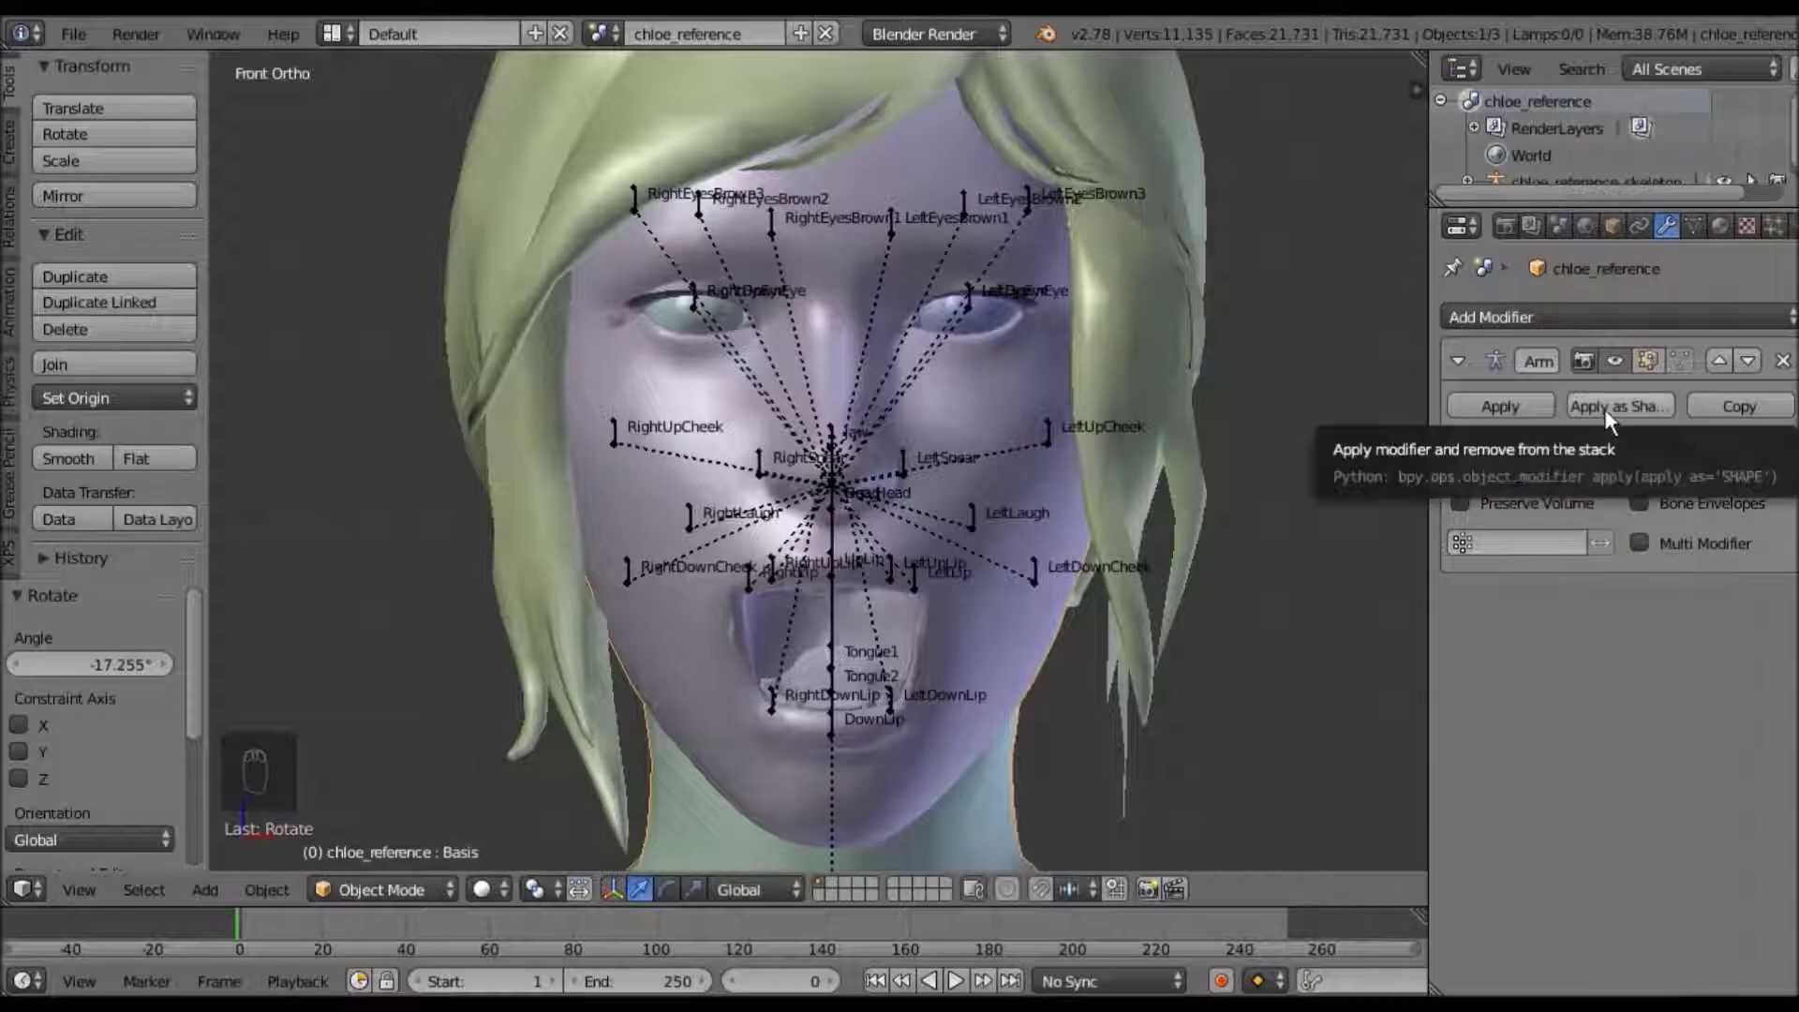
pyautogui.click(1608, 409)
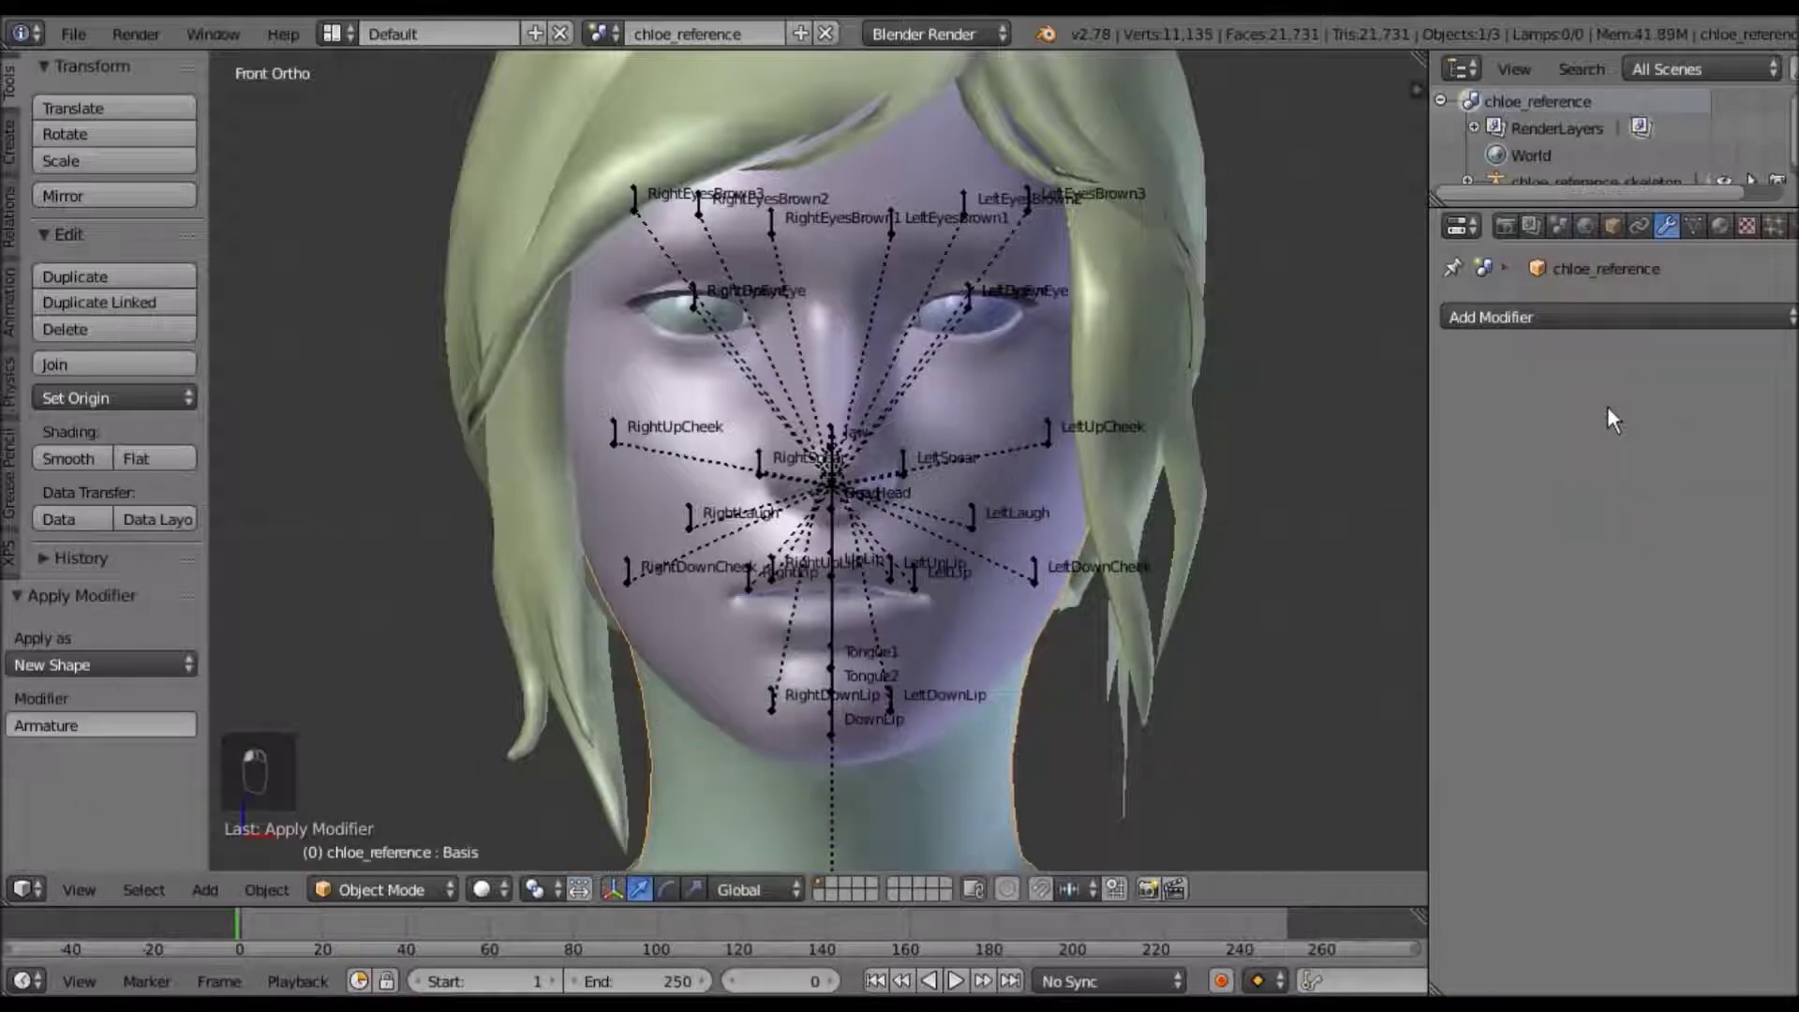
pyautogui.click(1691, 227)
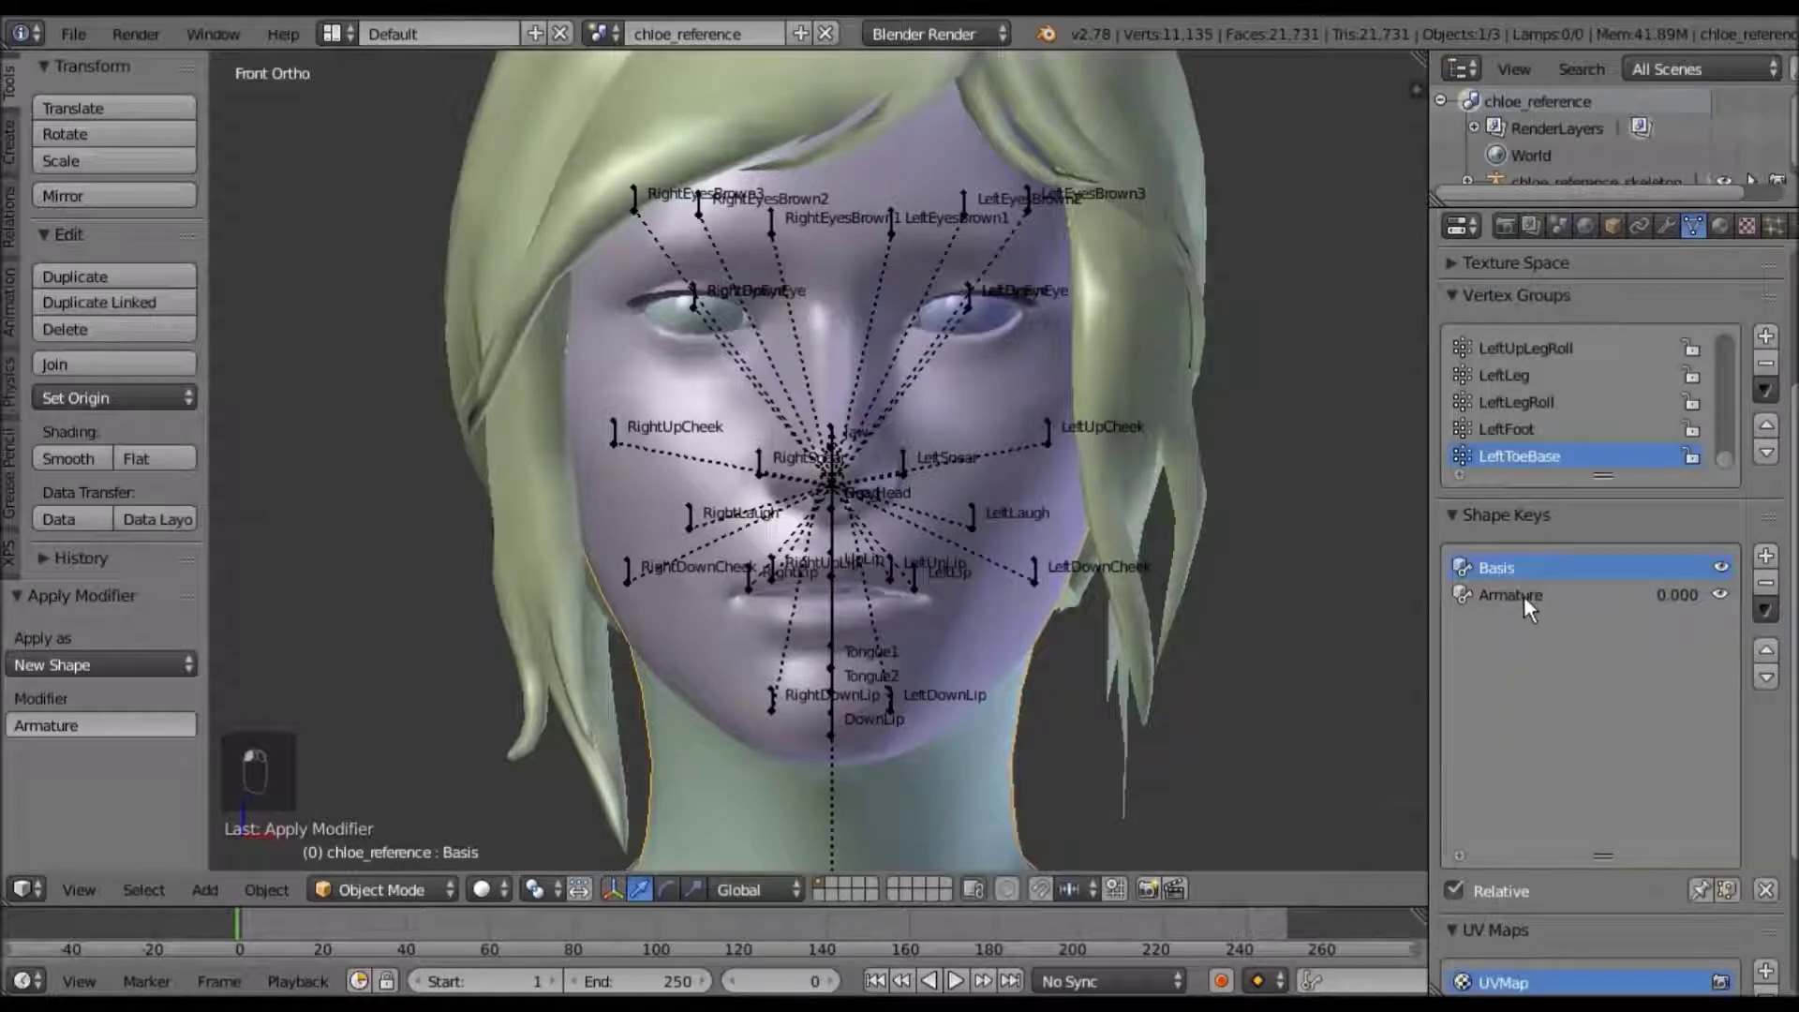
pyautogui.click(1524, 596)
pyautogui.moveTo(1607, 925)
pyautogui.mouseDown()
pyautogui.moveTo(1687, 925)
pyautogui.moveTo(1607, 925)
pyautogui.mouseUp()
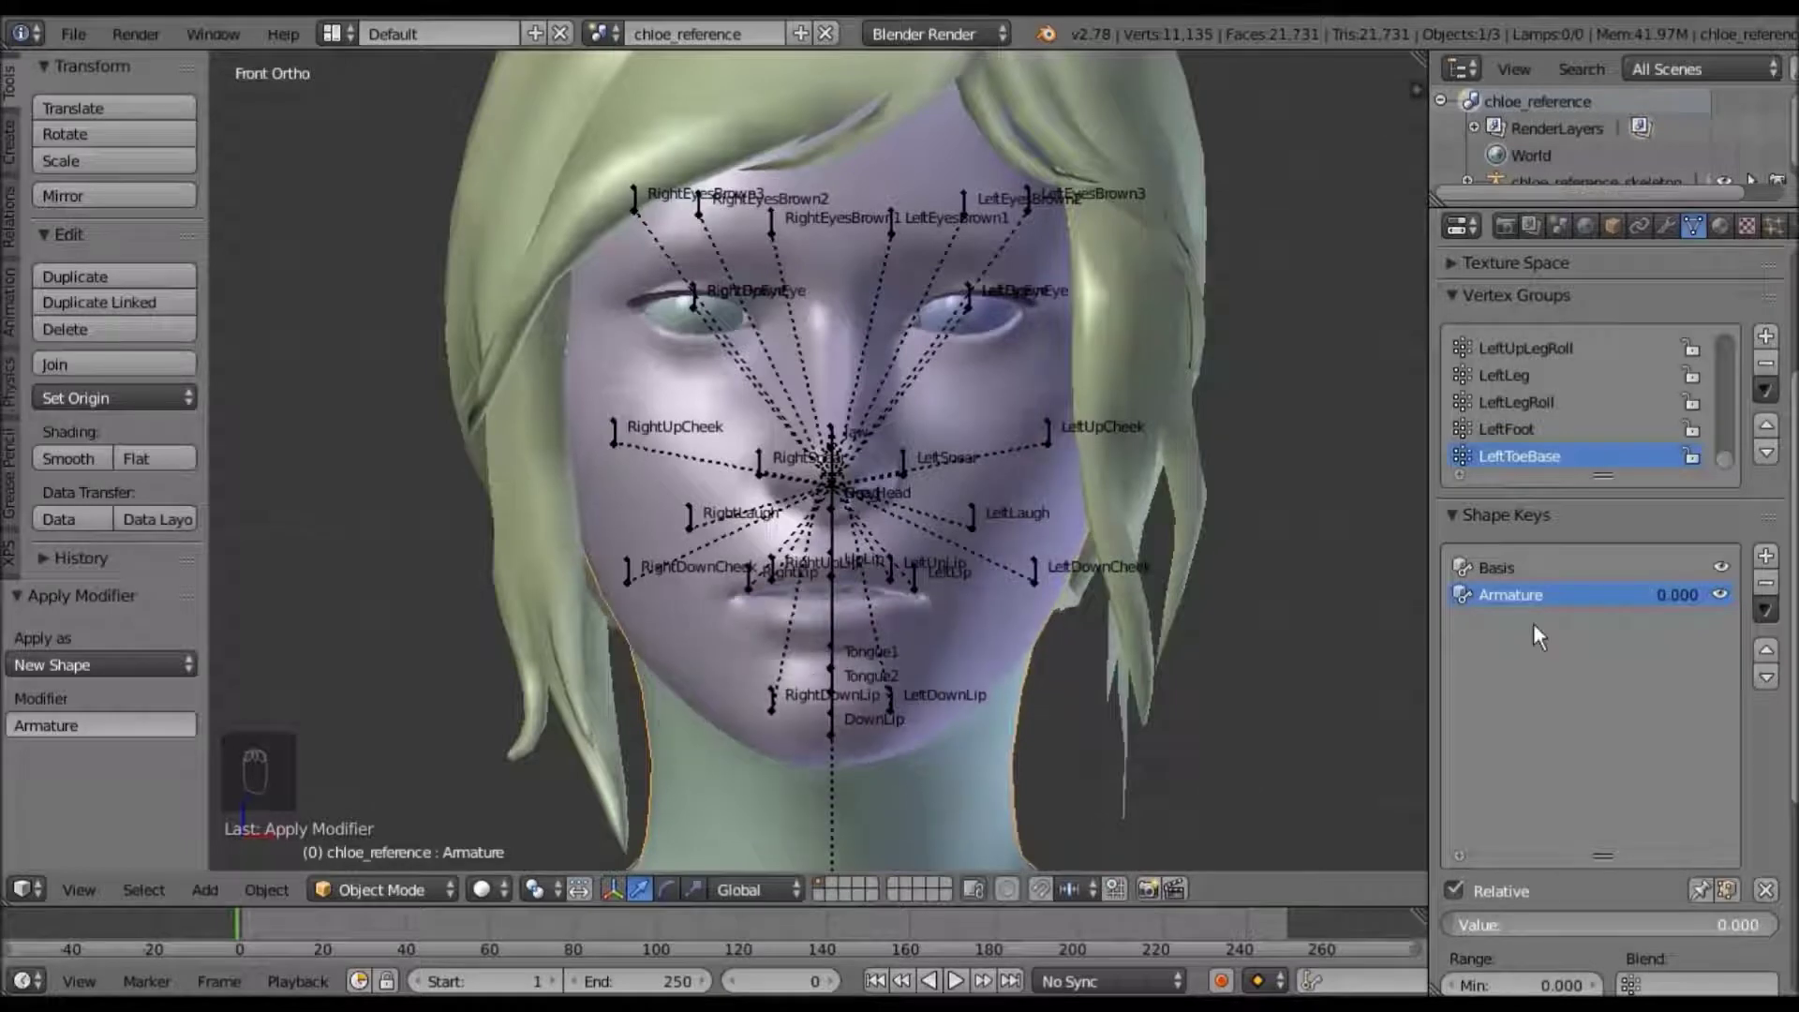
pyautogui.click(1670, 225)
# Add an Armature modifier targeting chloe_reference_skeleton so the open mouth returns
pyautogui.click(1595, 317)
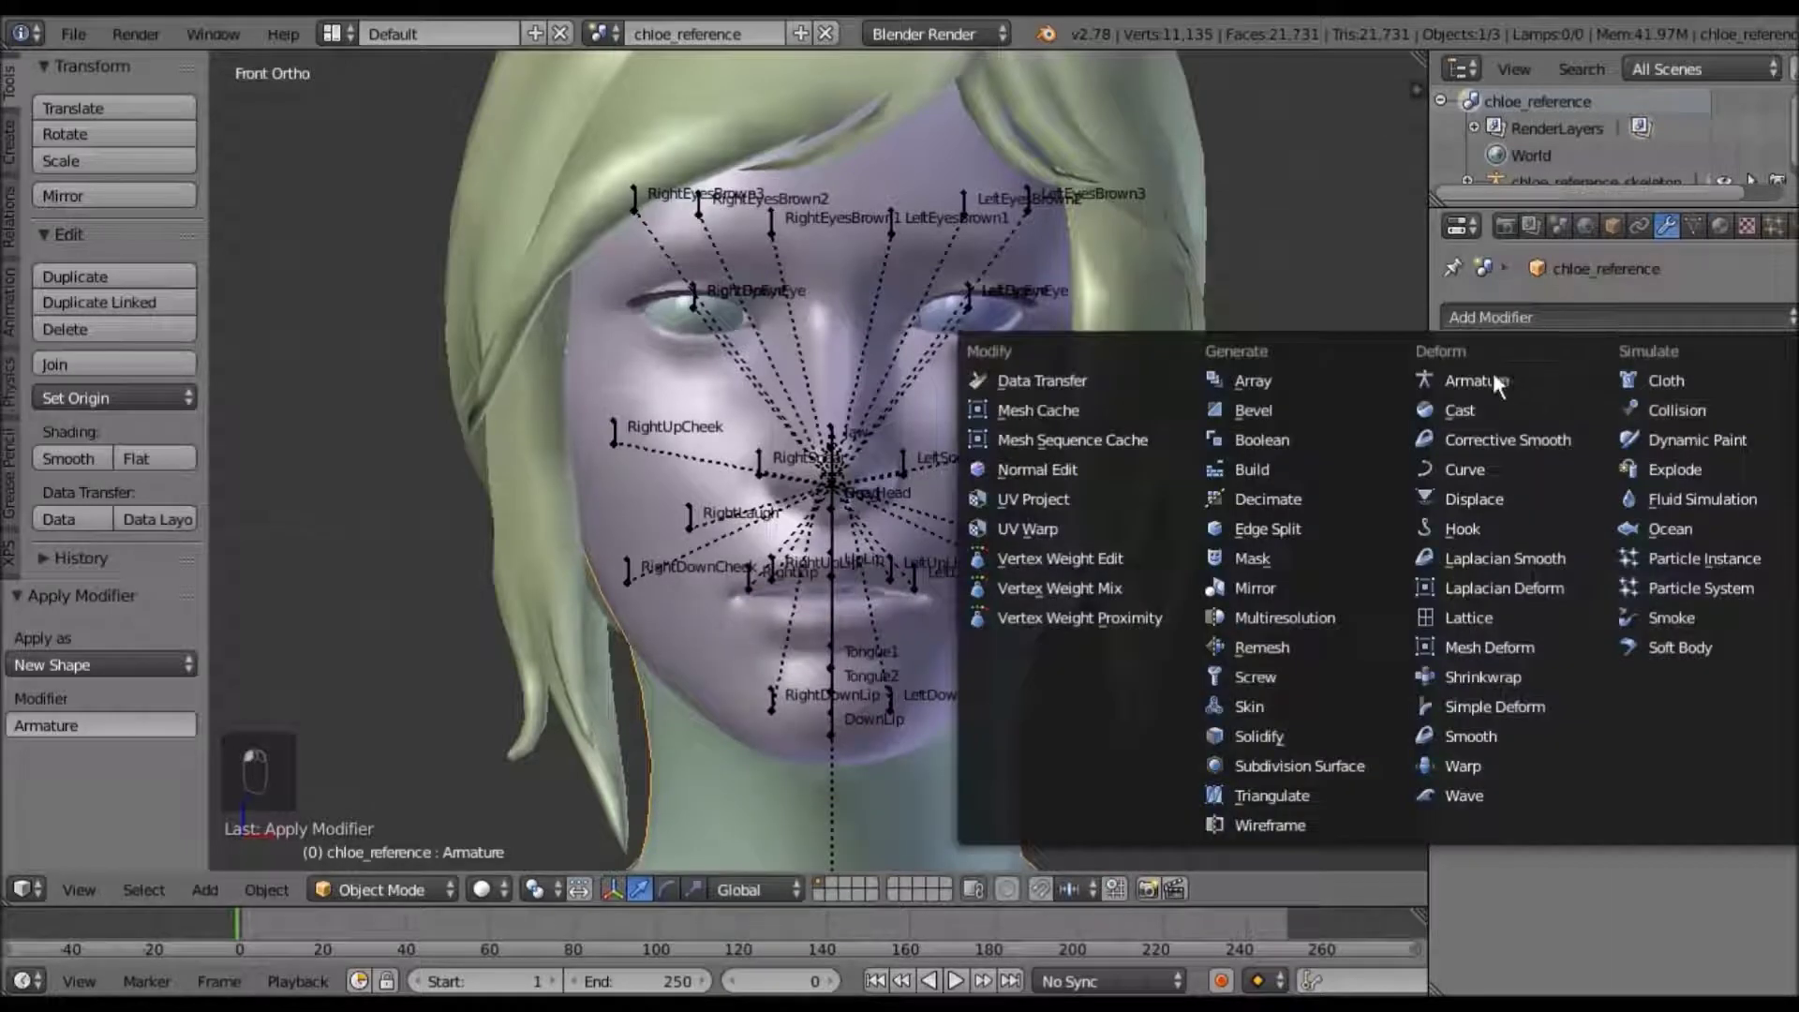
pyautogui.click(1576, 316)
pyautogui.click(1576, 316)
pyautogui.click(1475, 376)
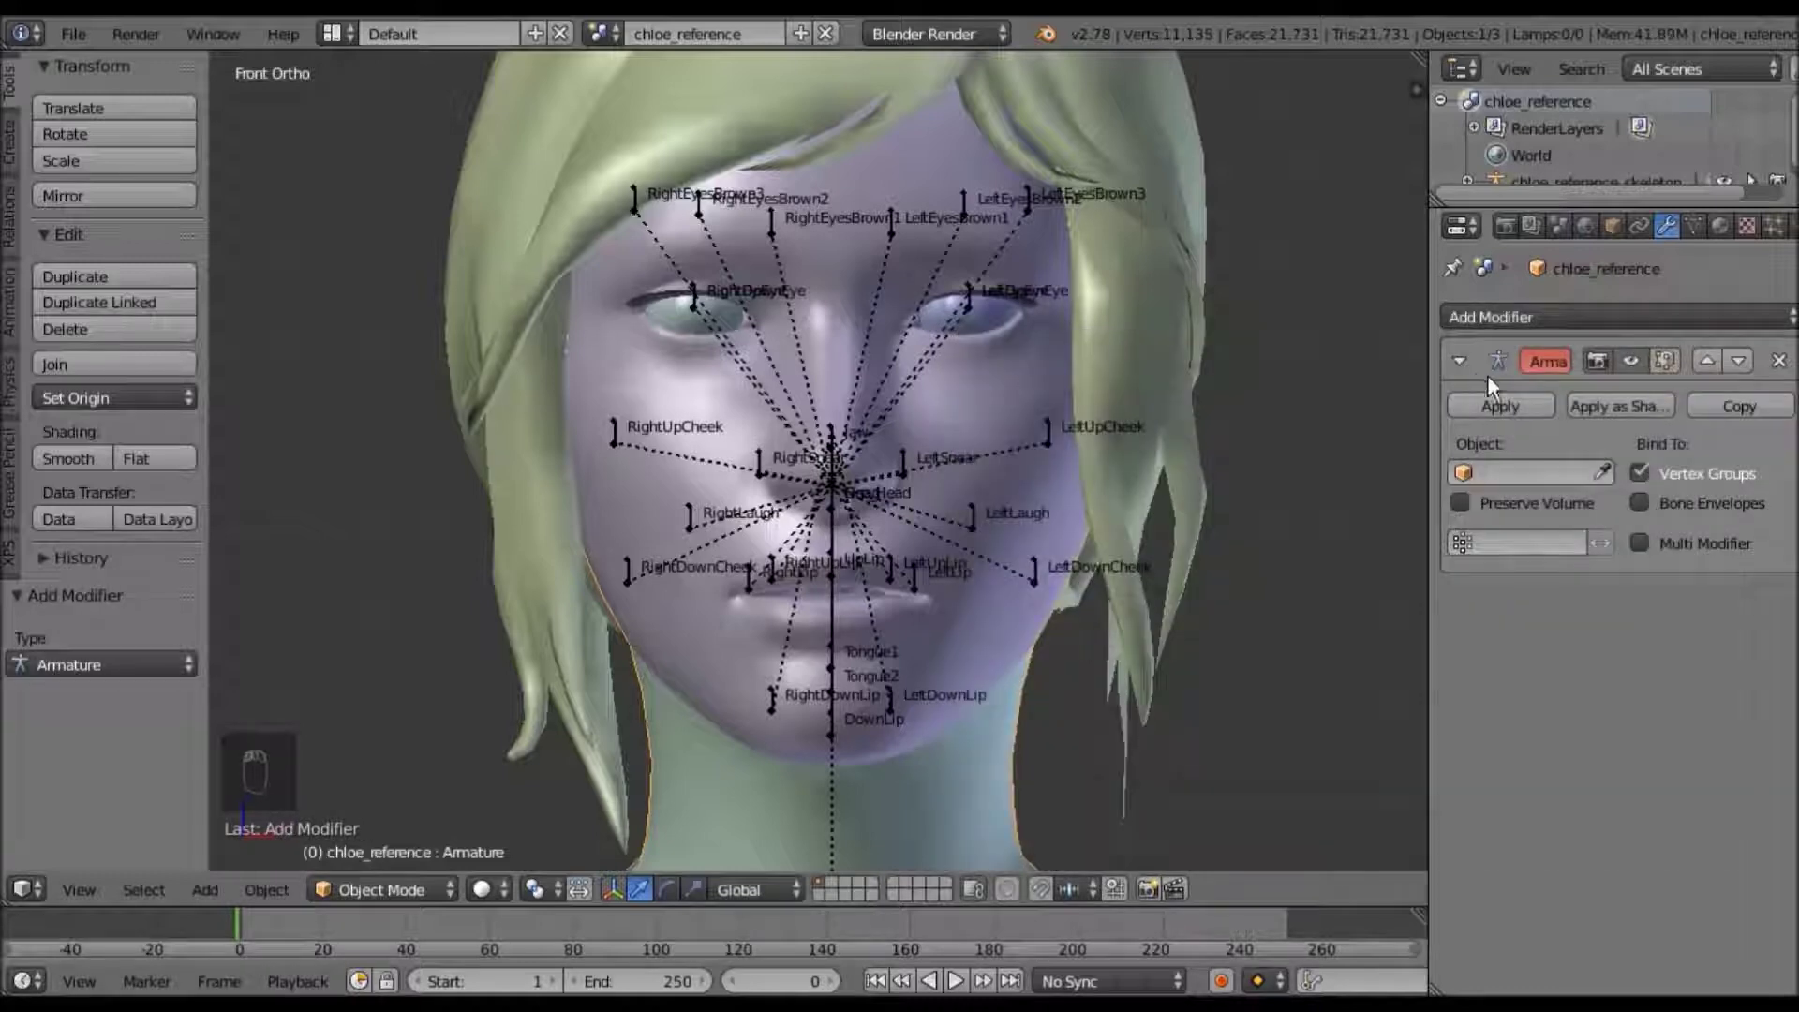
pyautogui.click(1605, 469)
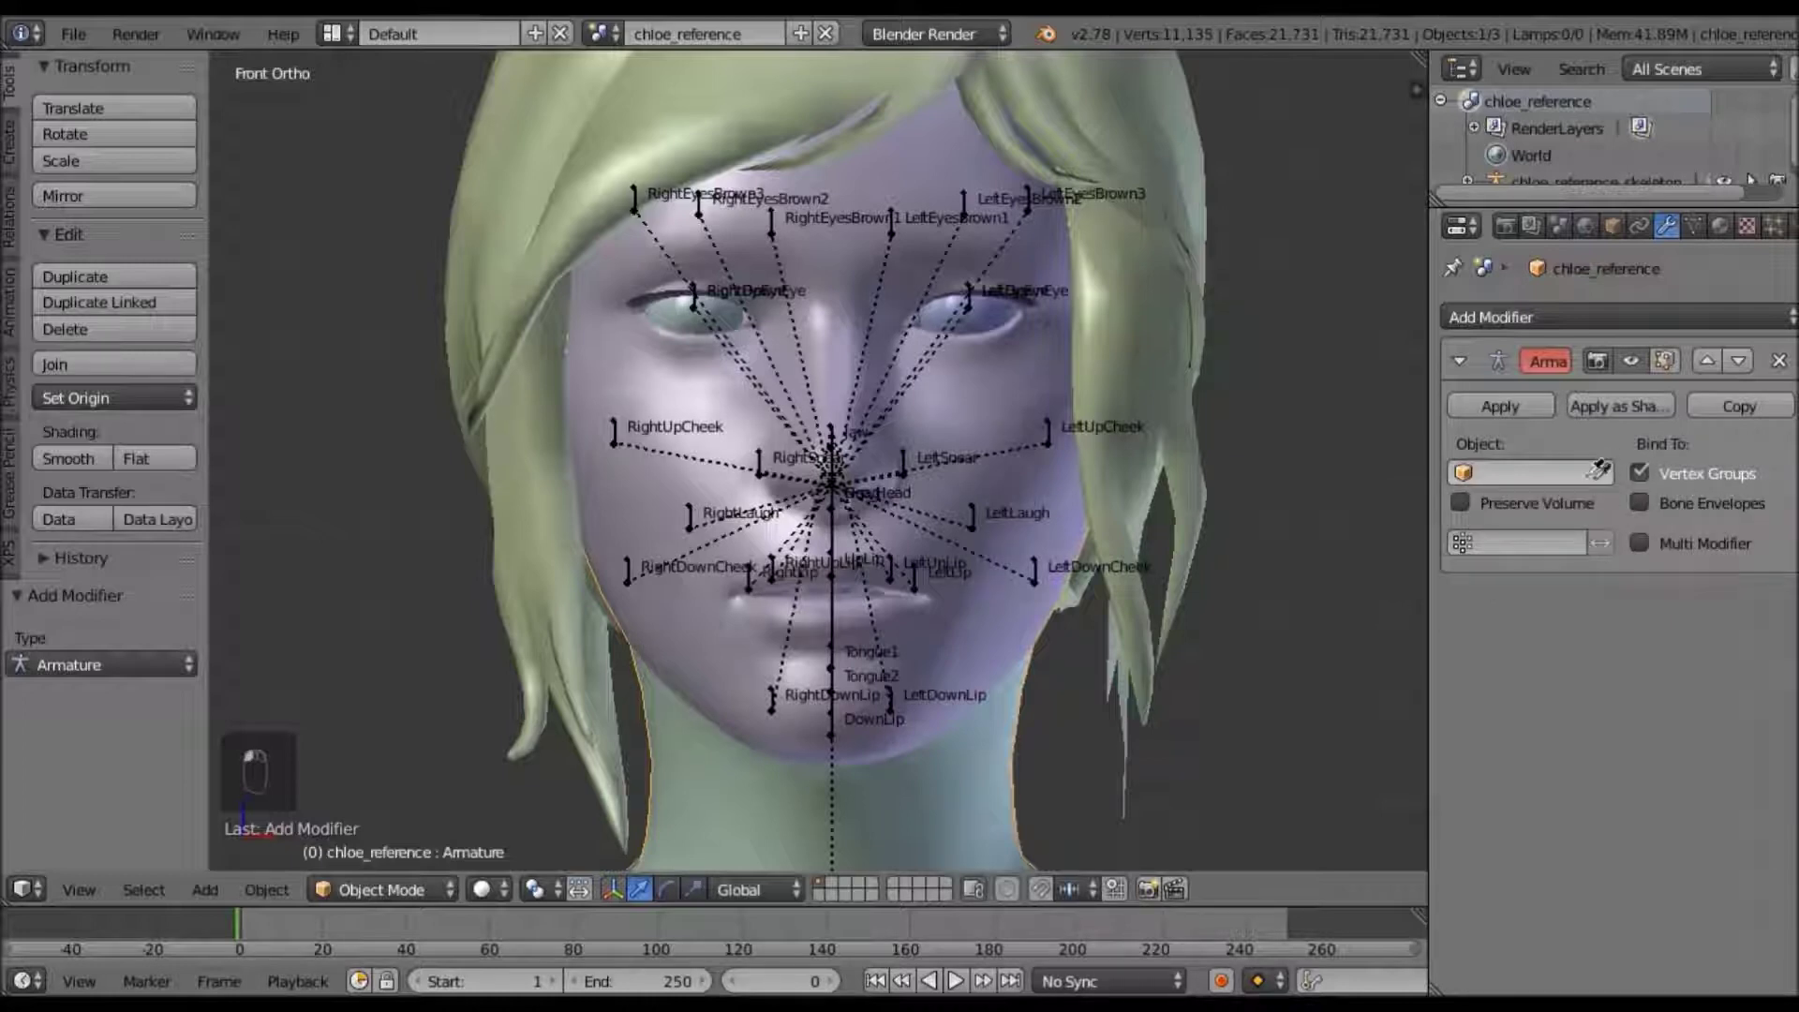
pyautogui.click(984, 506)
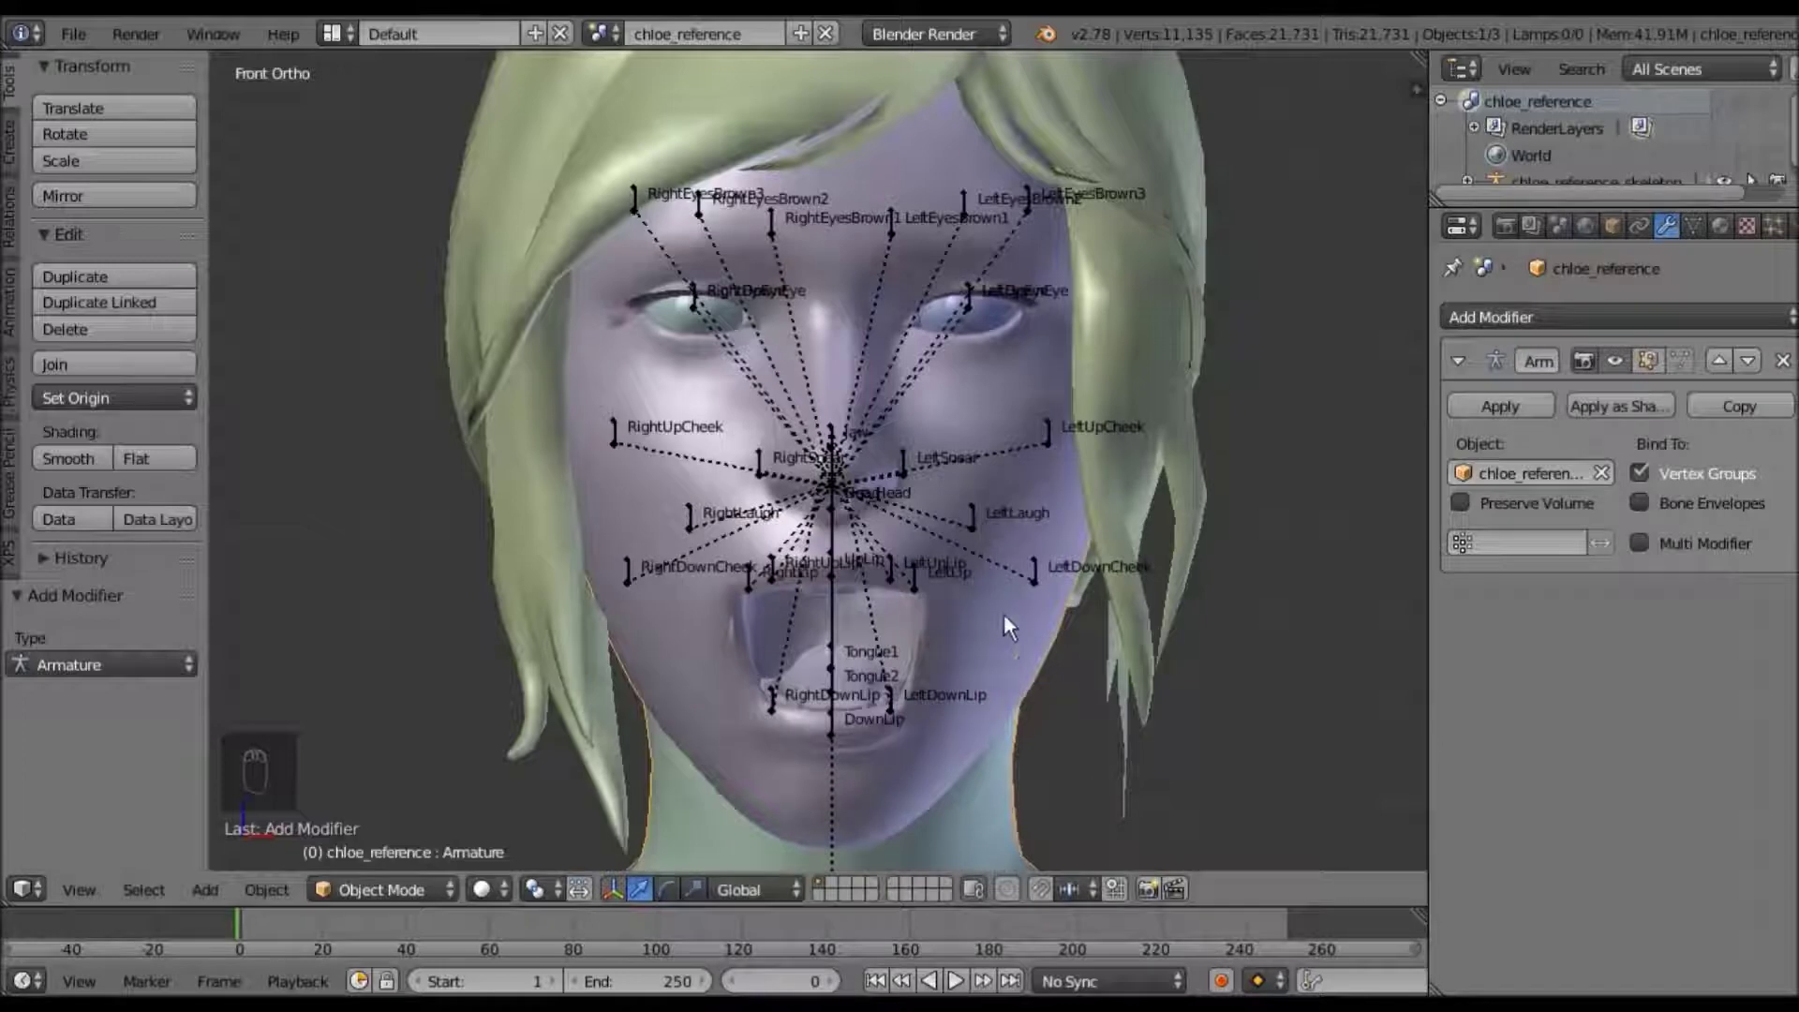
pyautogui.keyDown('shift'); pyautogui.moveTo(882, 727); pyautogui.dragTo(995, 645, button='middle'); pyautogui.keyUp('shift')
pyautogui.rightClick(900, 668)
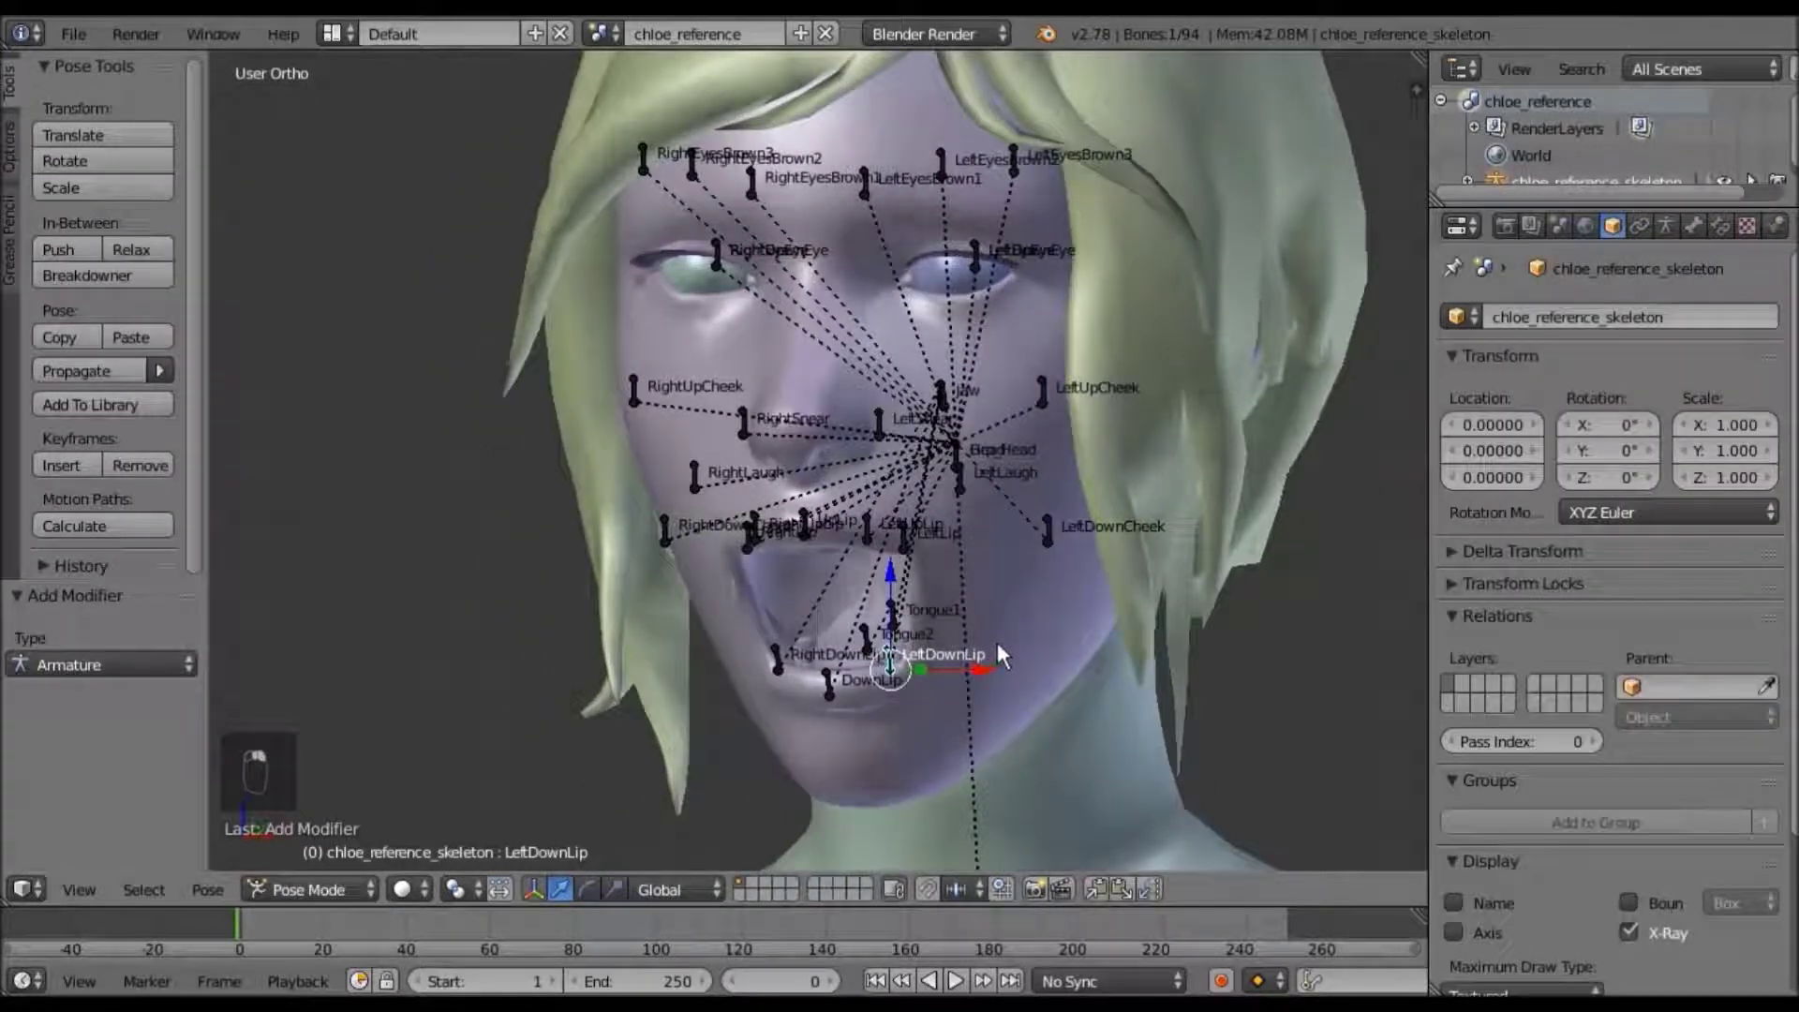
# Clear location, rotation and scale on all skeleton bones, then reselect the head mesh
pyautogui.press('a')
pyautogui.press('a')
pyautogui.press('a')
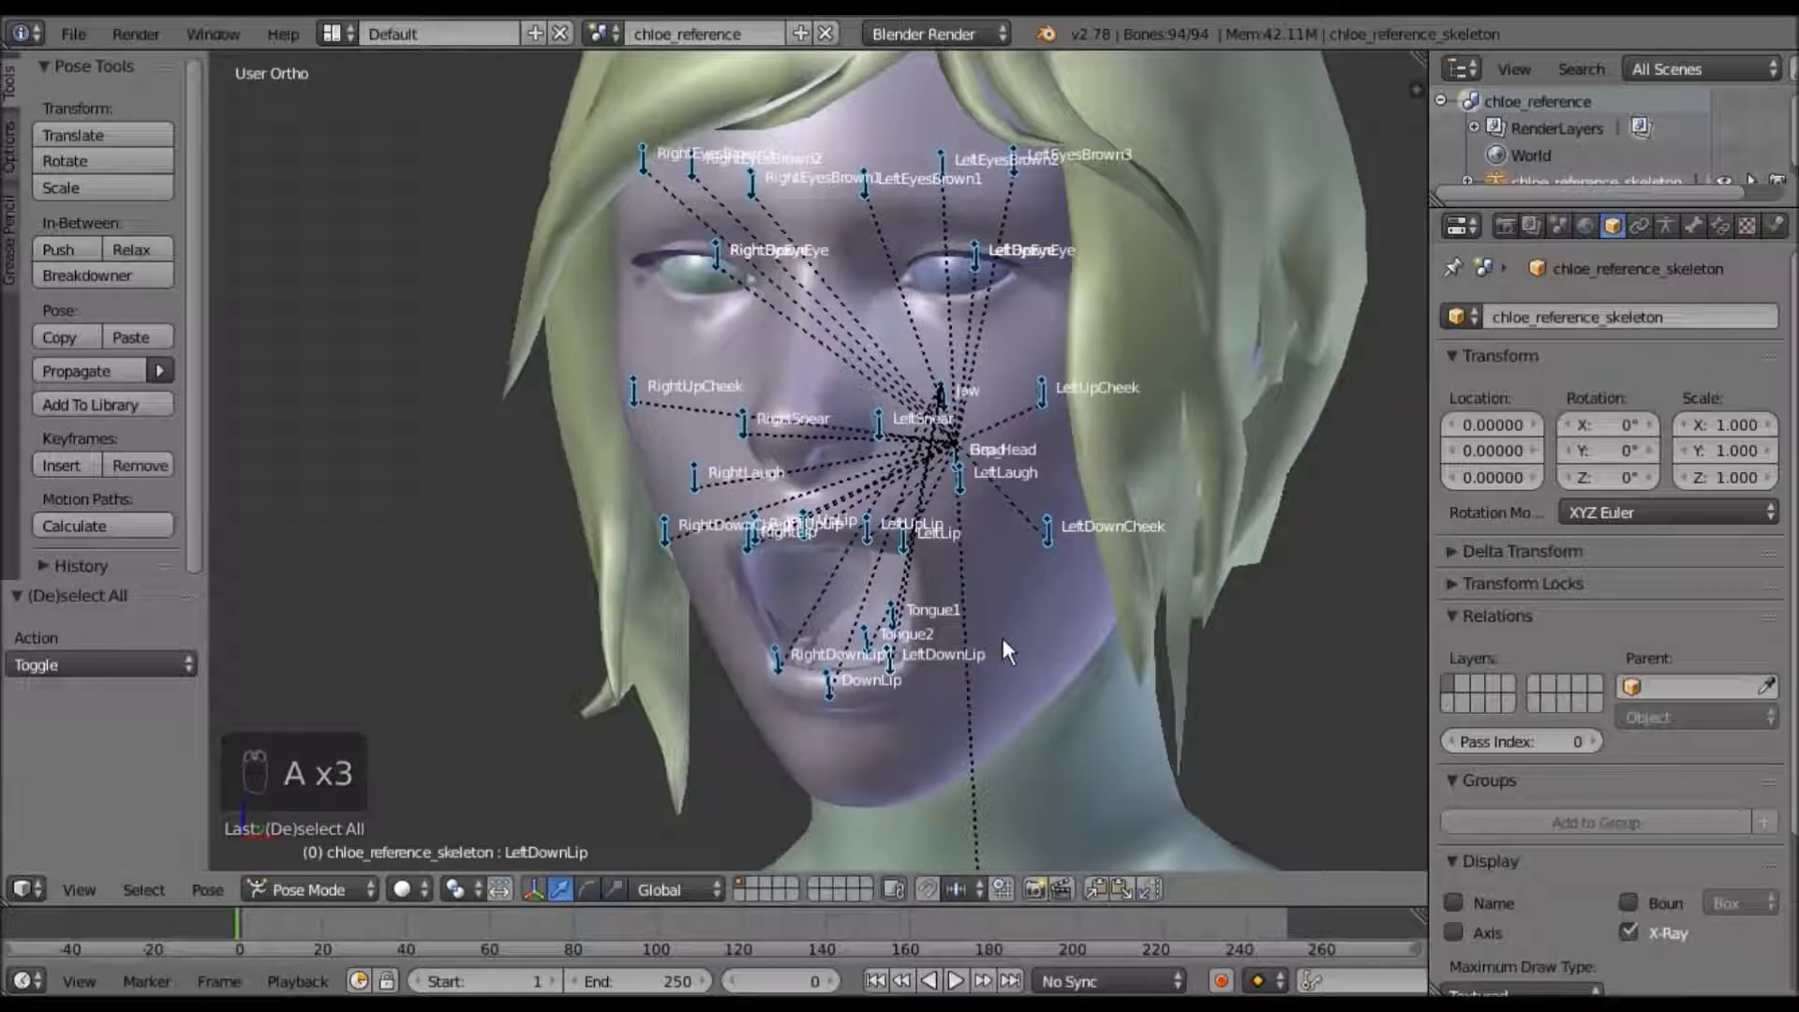
pyautogui.hotkey('alt', 'g')
pyautogui.hotkey('alt', 'r')
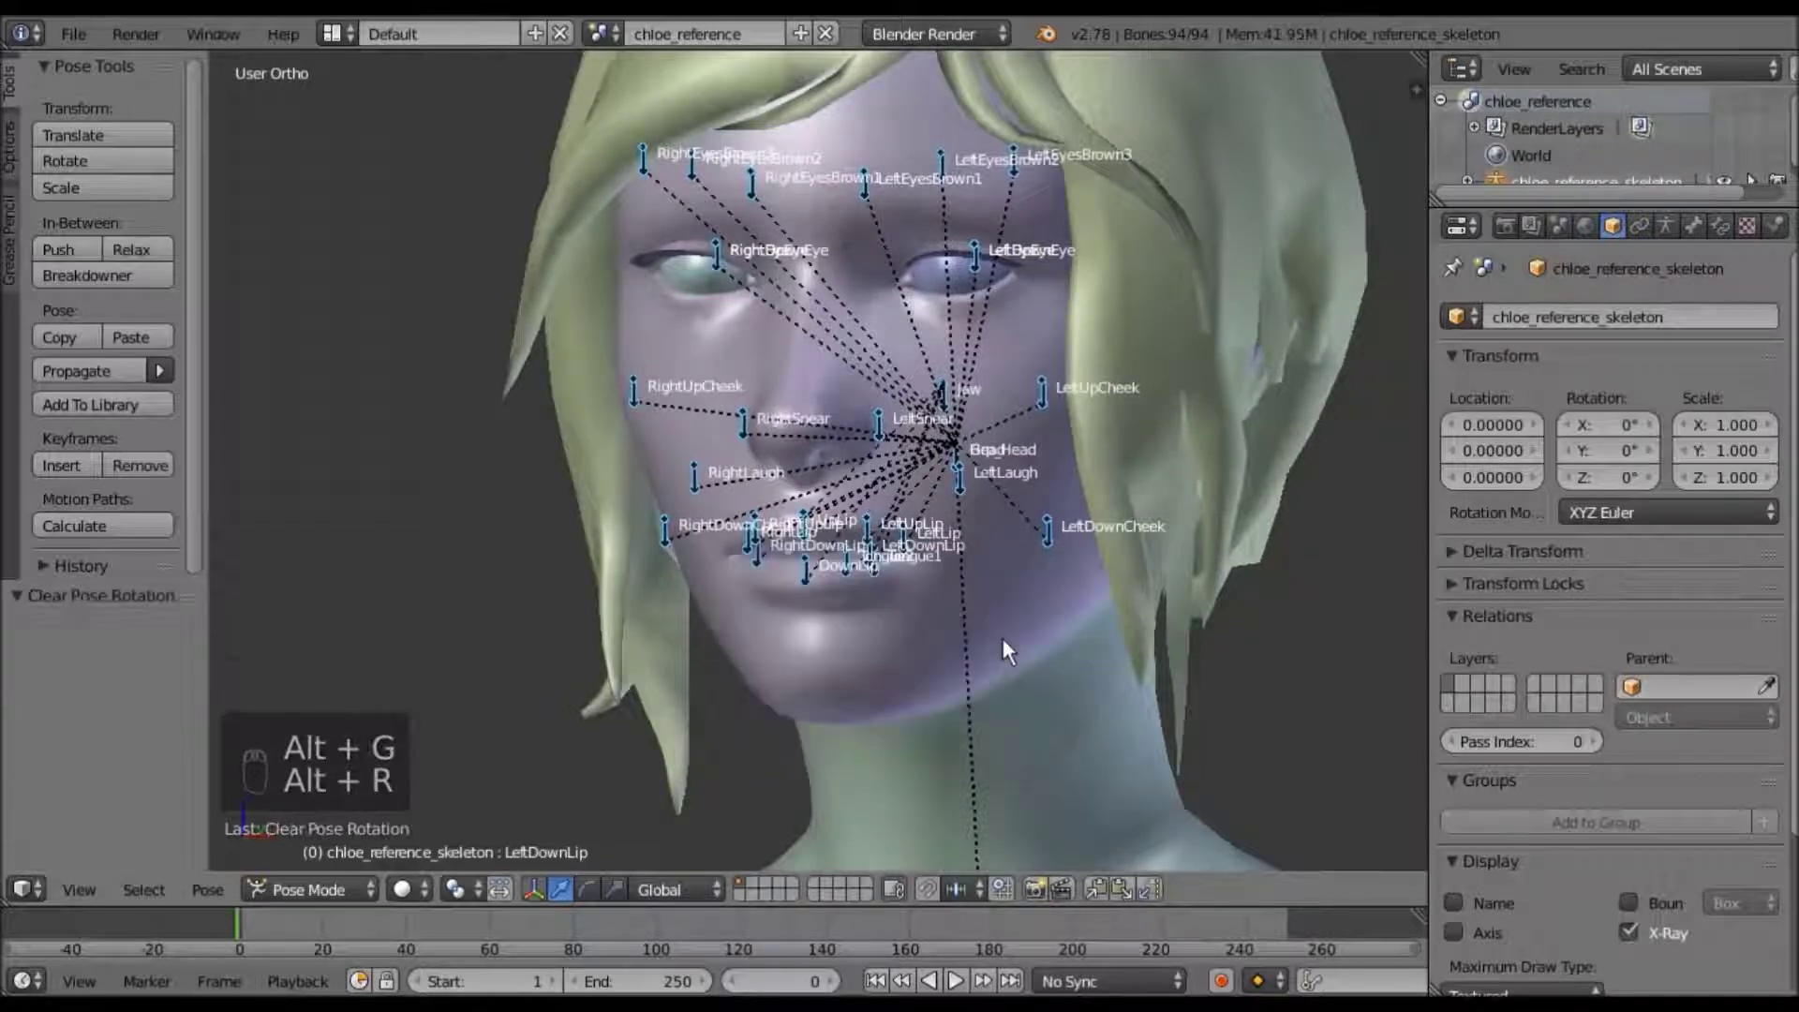
pyautogui.hotkey('alt', 's')
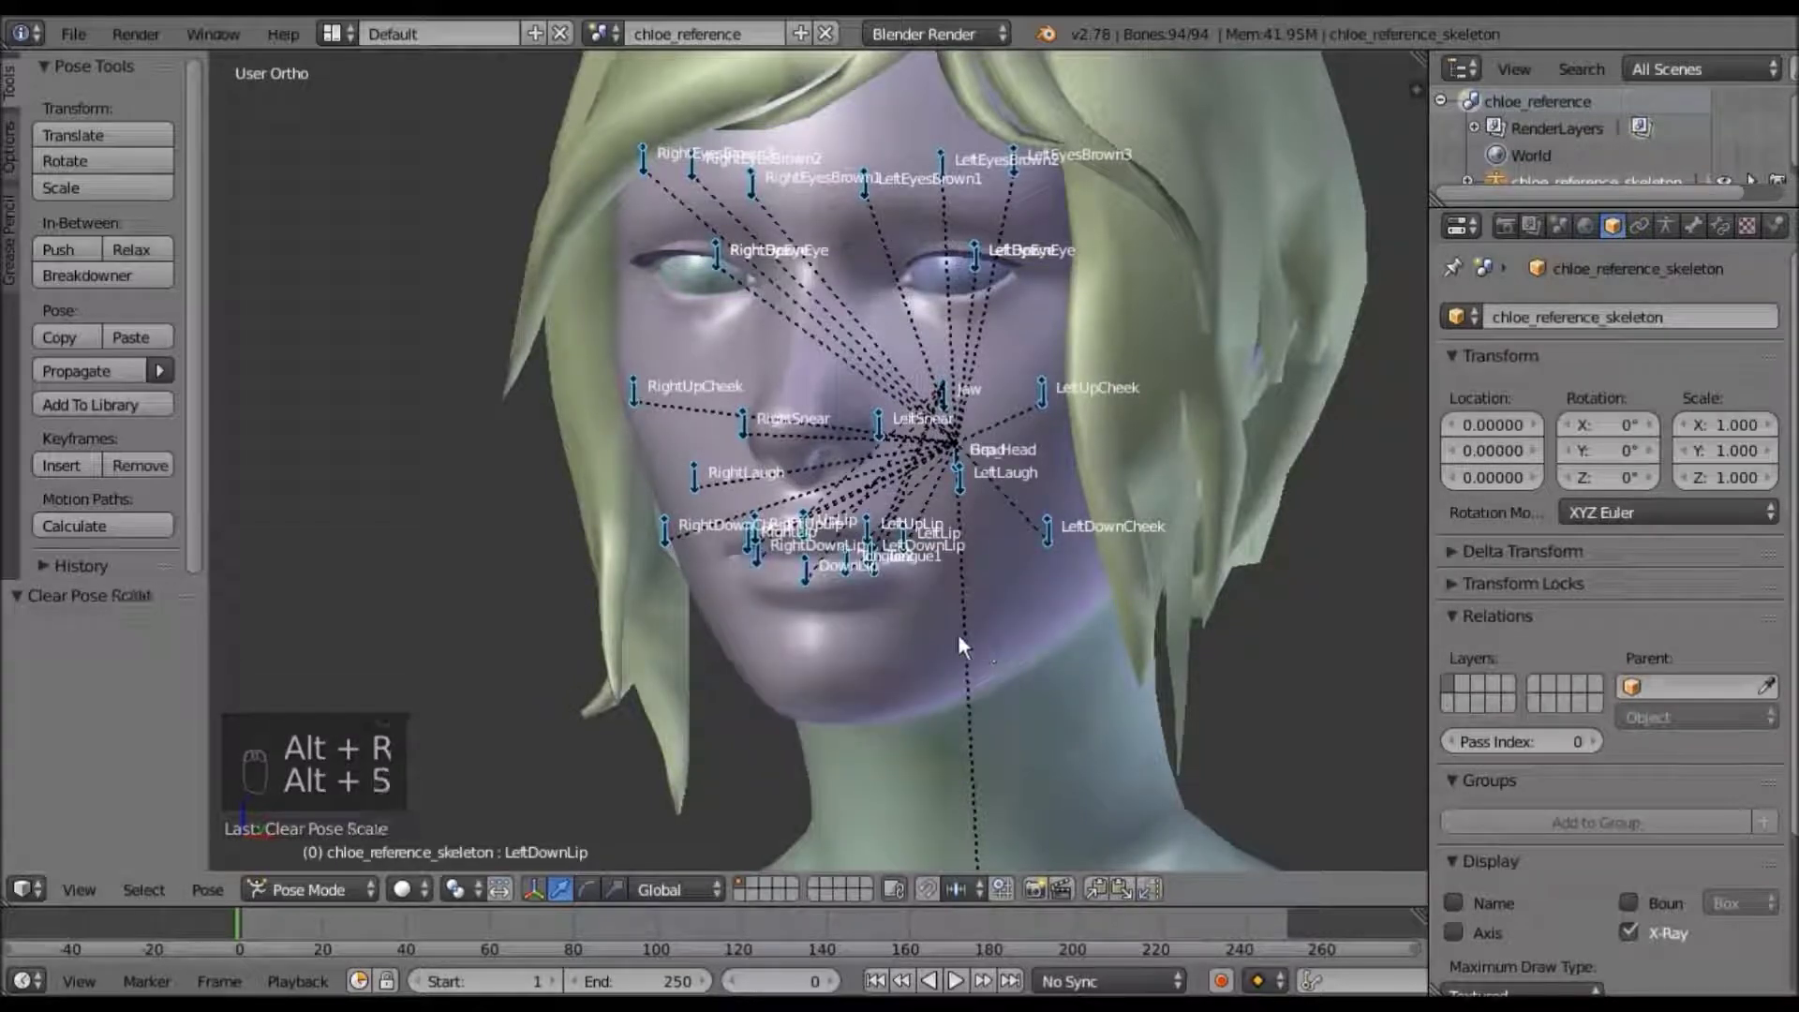
pyautogui.moveTo(971, 628); pyautogui.dragTo(1004, 655, button='middle')
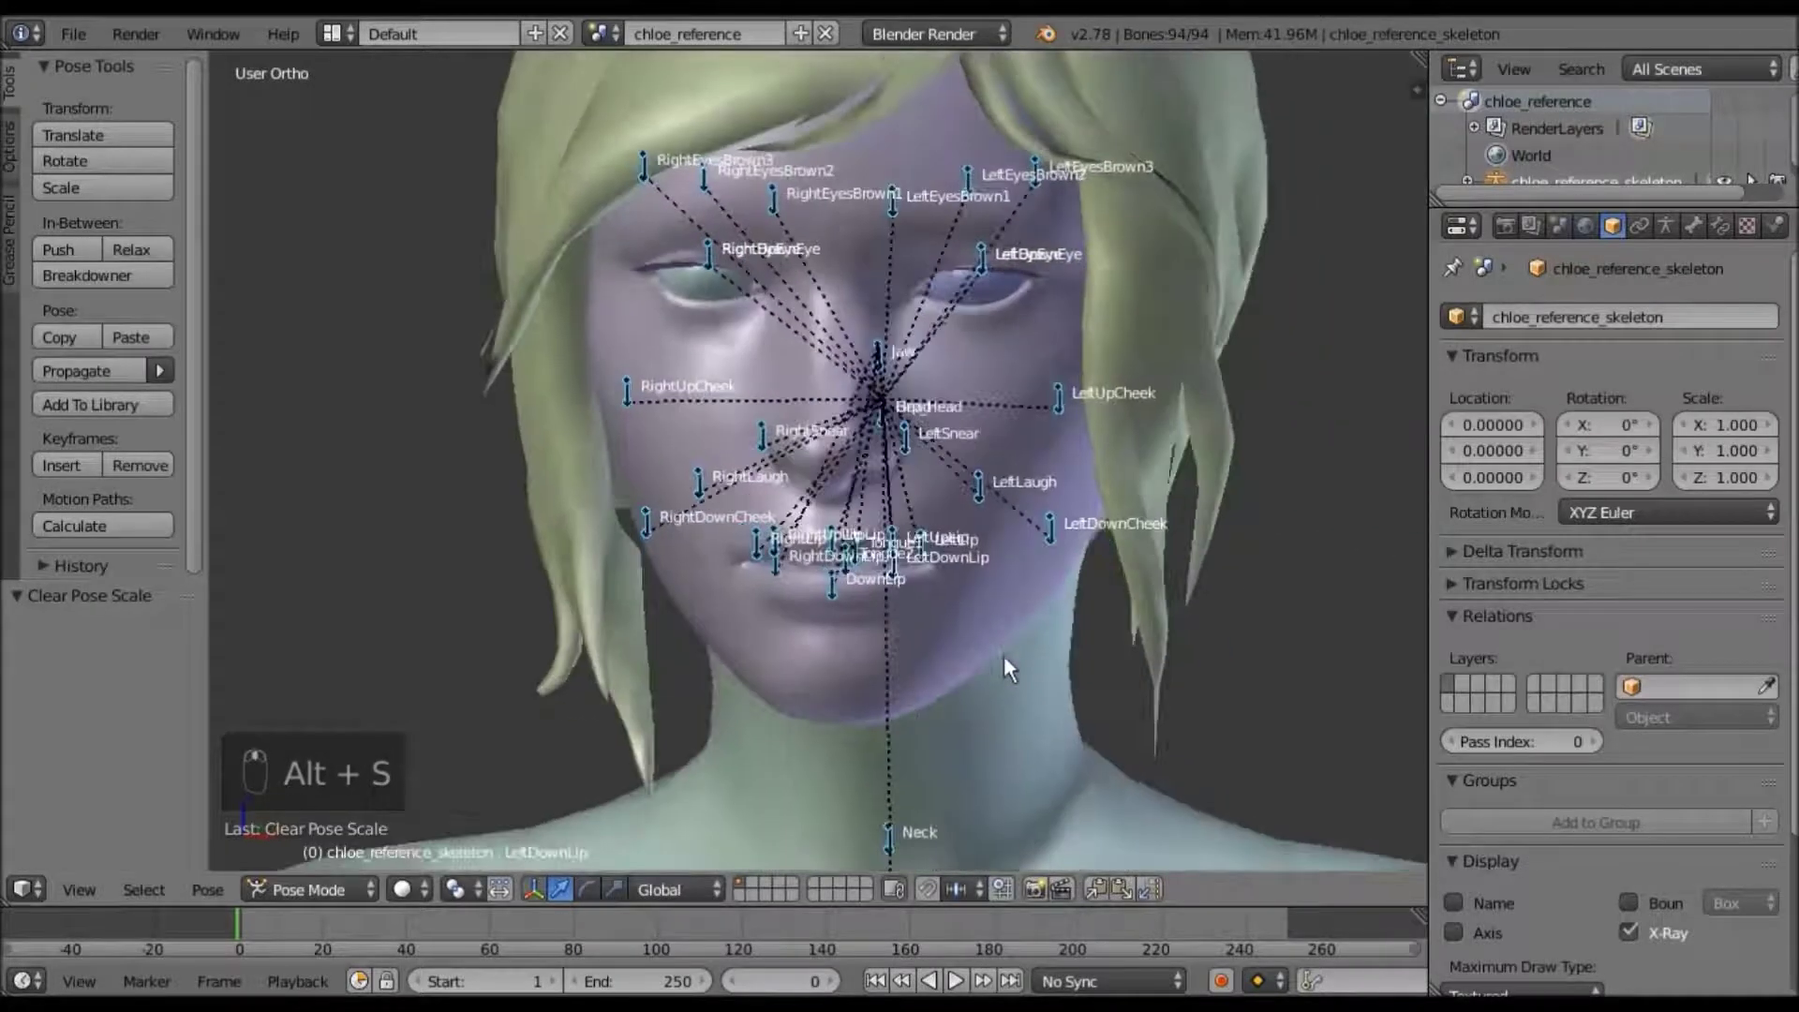
pyautogui.hotkey('alt', 'r')
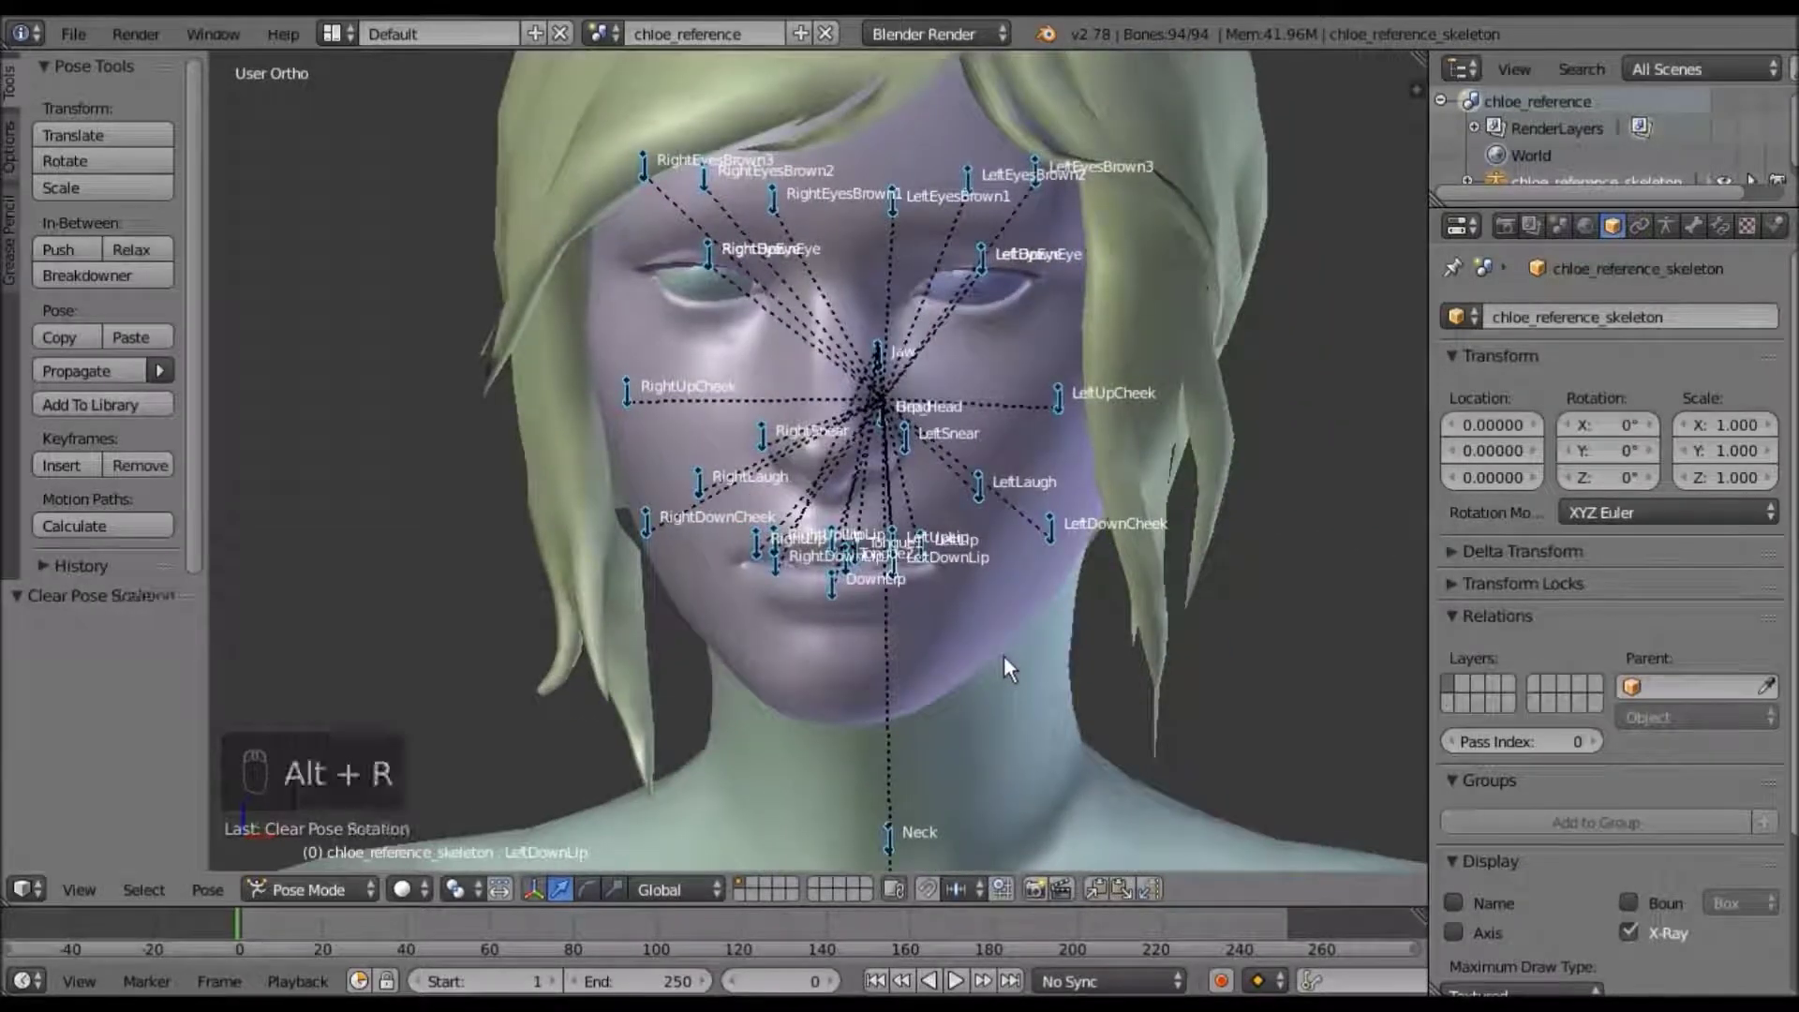
pyautogui.press('KP_1')
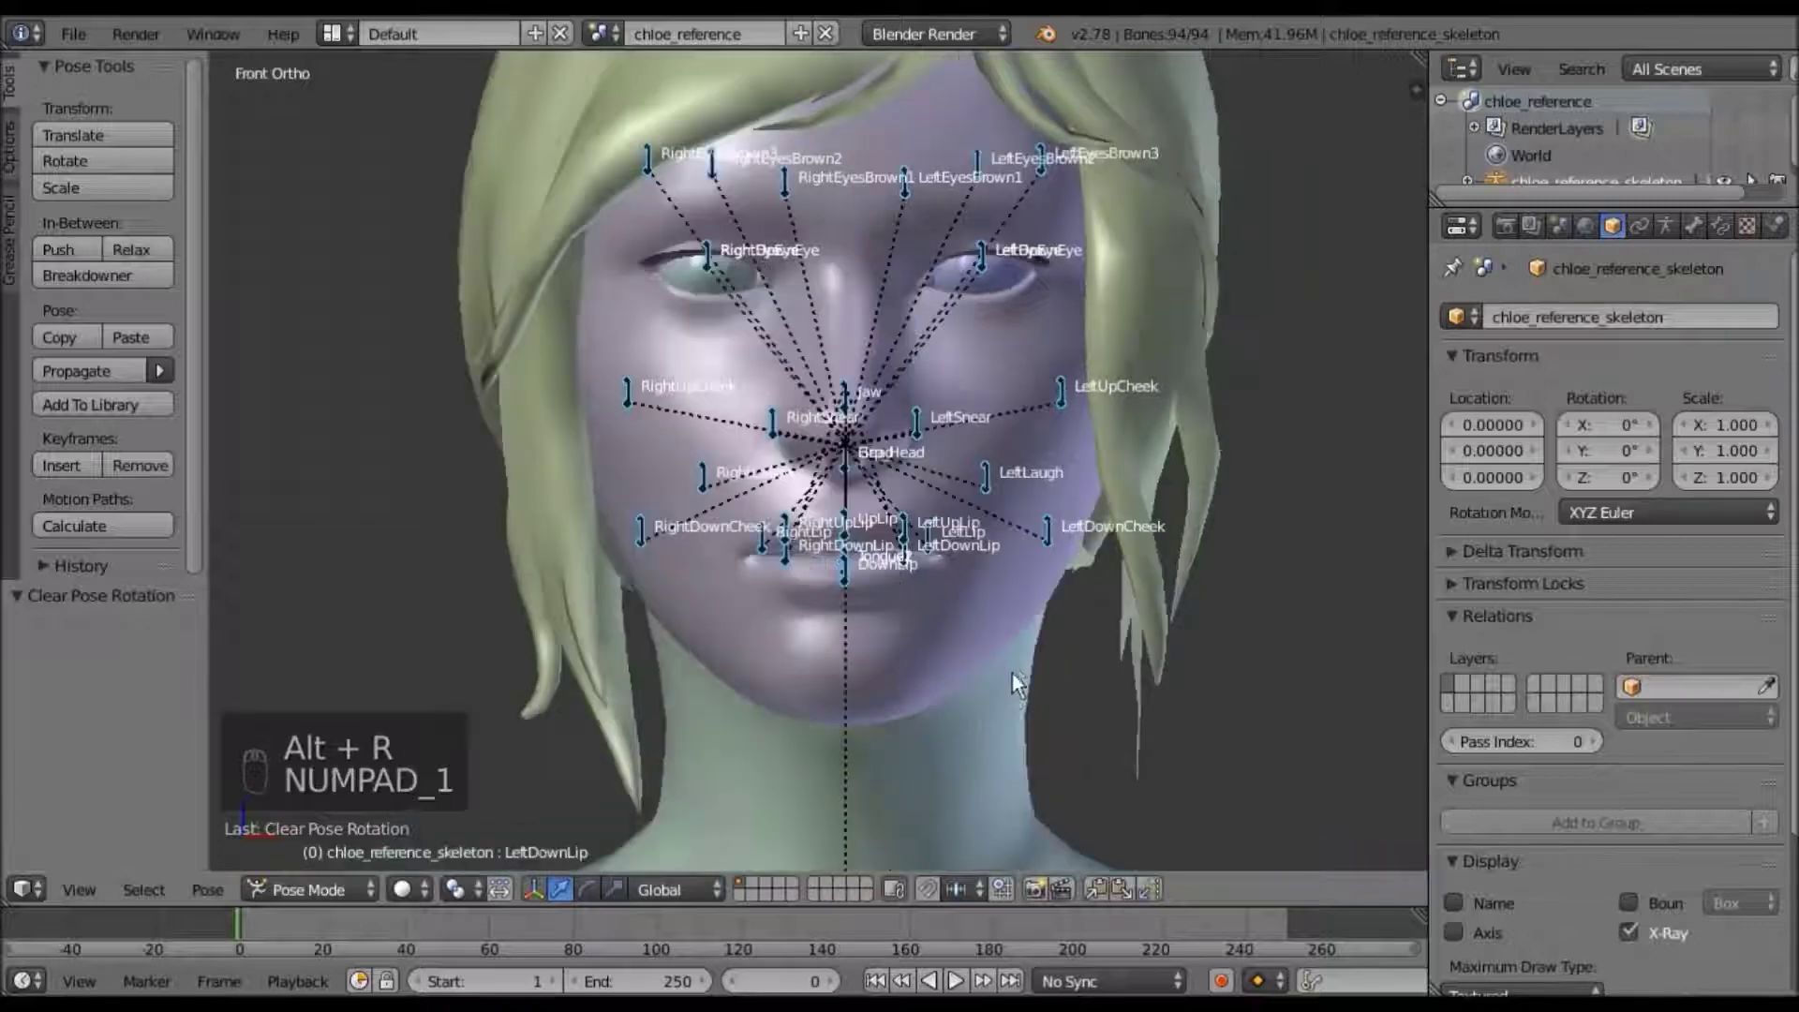
pyautogui.rightClick(1010, 682)
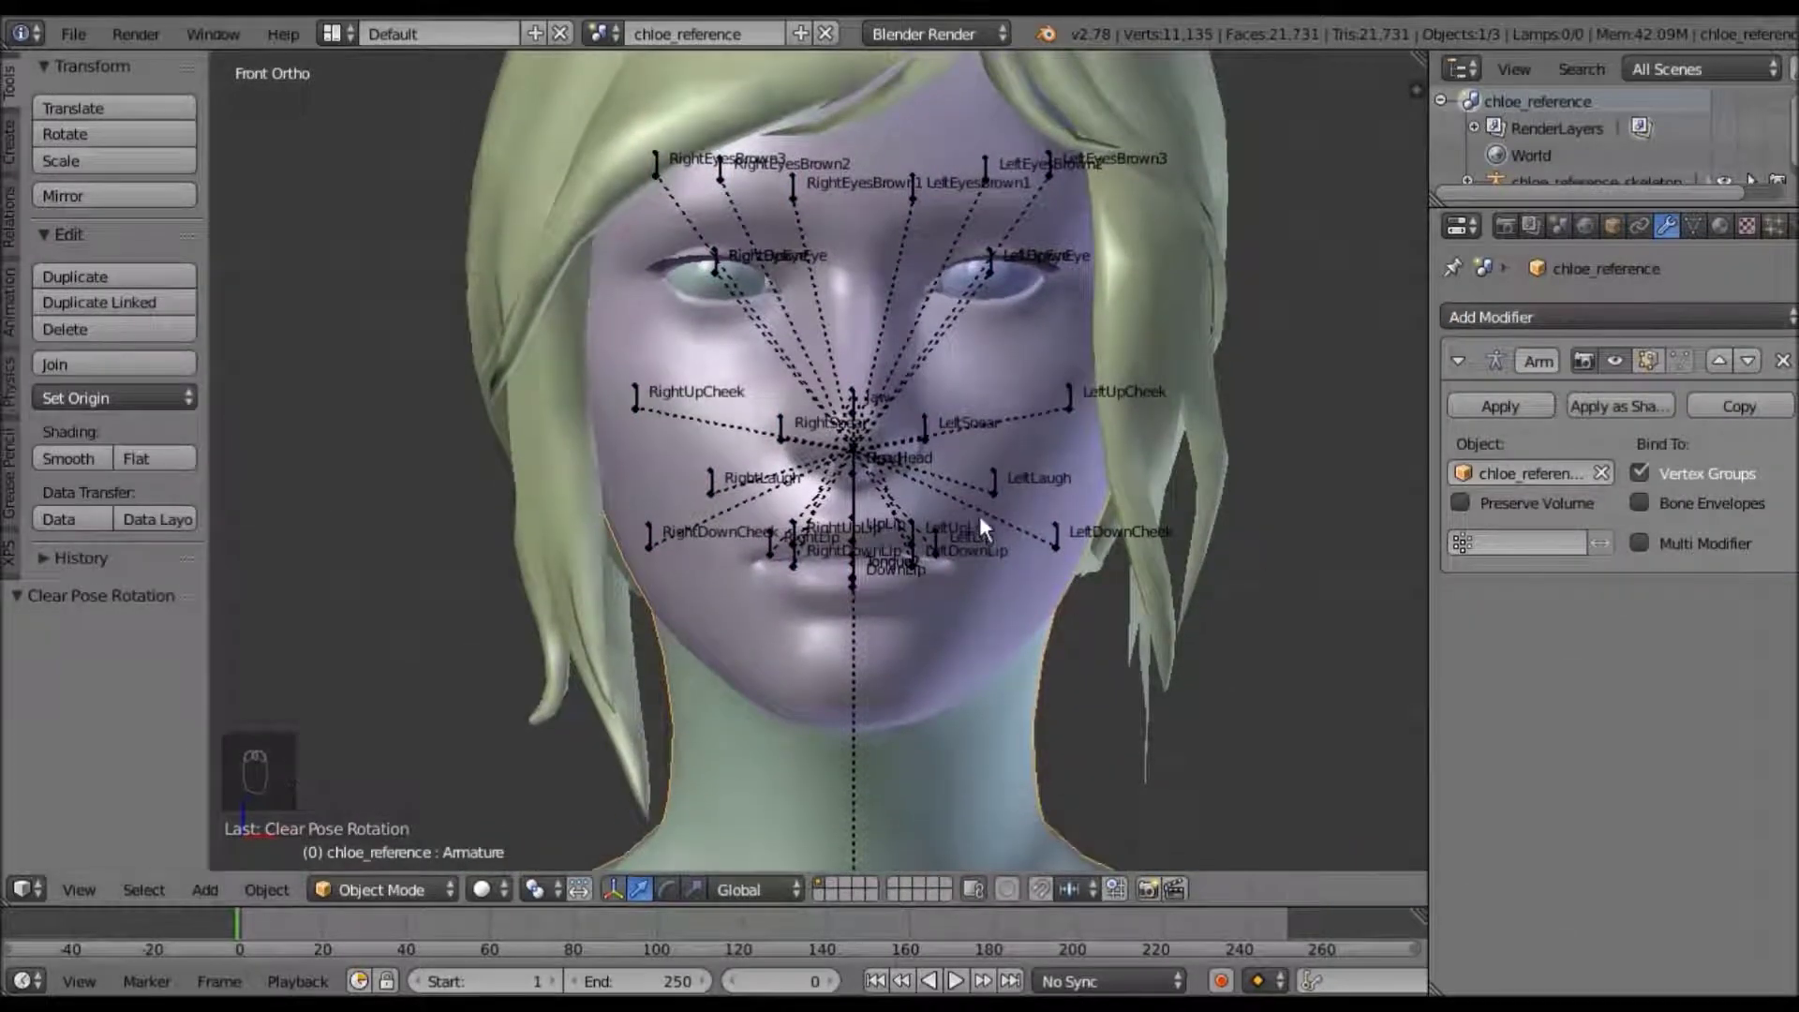
pyautogui.moveTo(981, 515); pyautogui.dragTo(959, 688, button='middle')
# Raise the RightLip bone along Z to lift the right mouth corner
pyautogui.scroll(4, 965, 561)
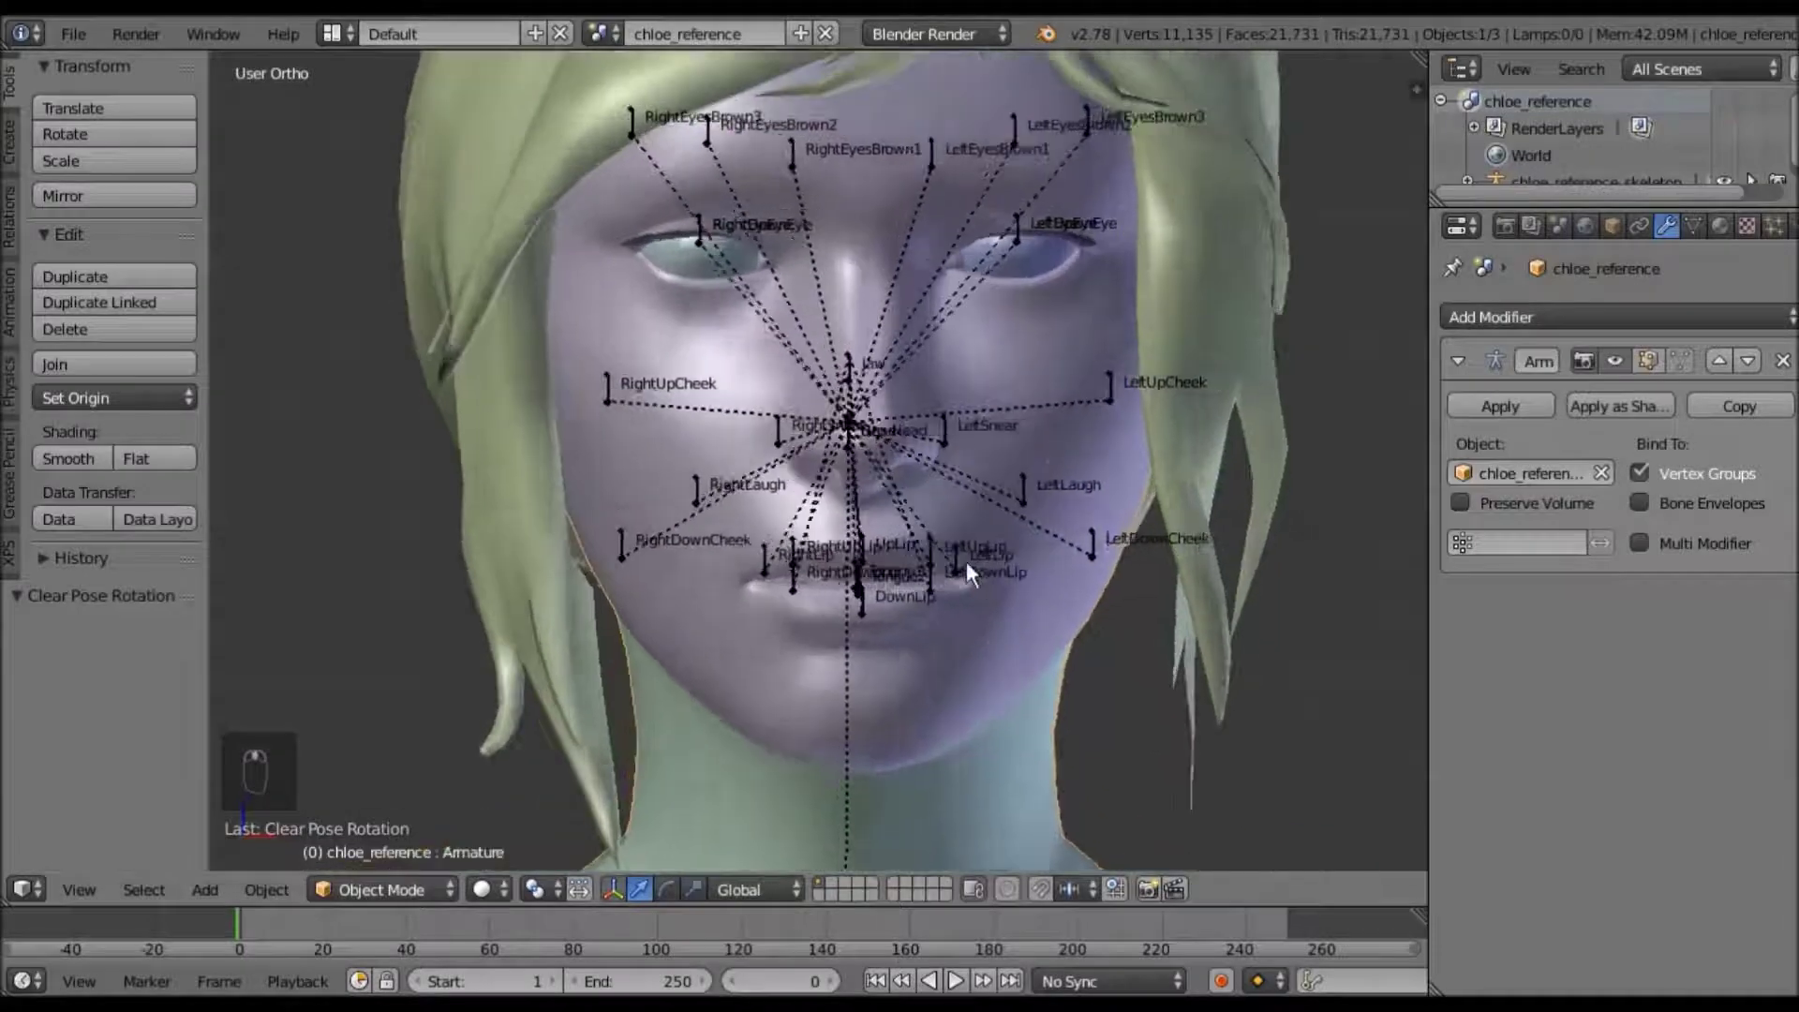
pyautogui.rightClick(716, 611)
pyautogui.press('KP_1')
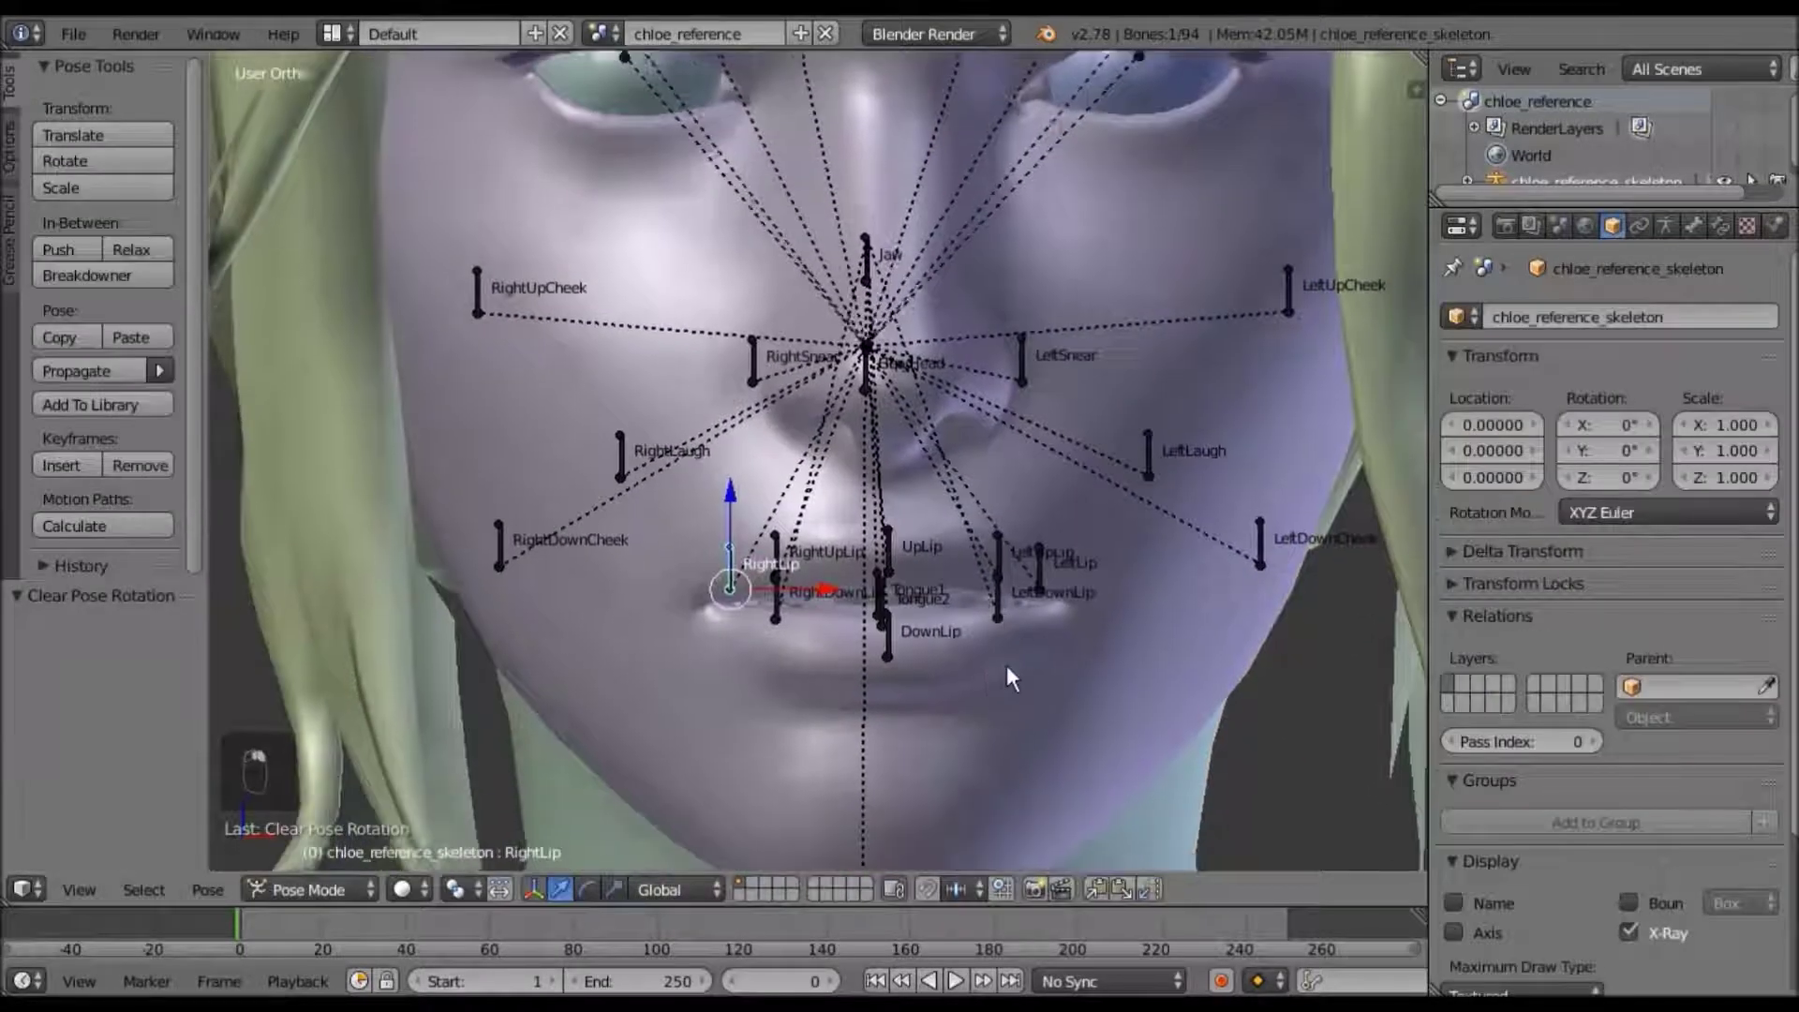
pyautogui.scroll(2, 1078, 642)
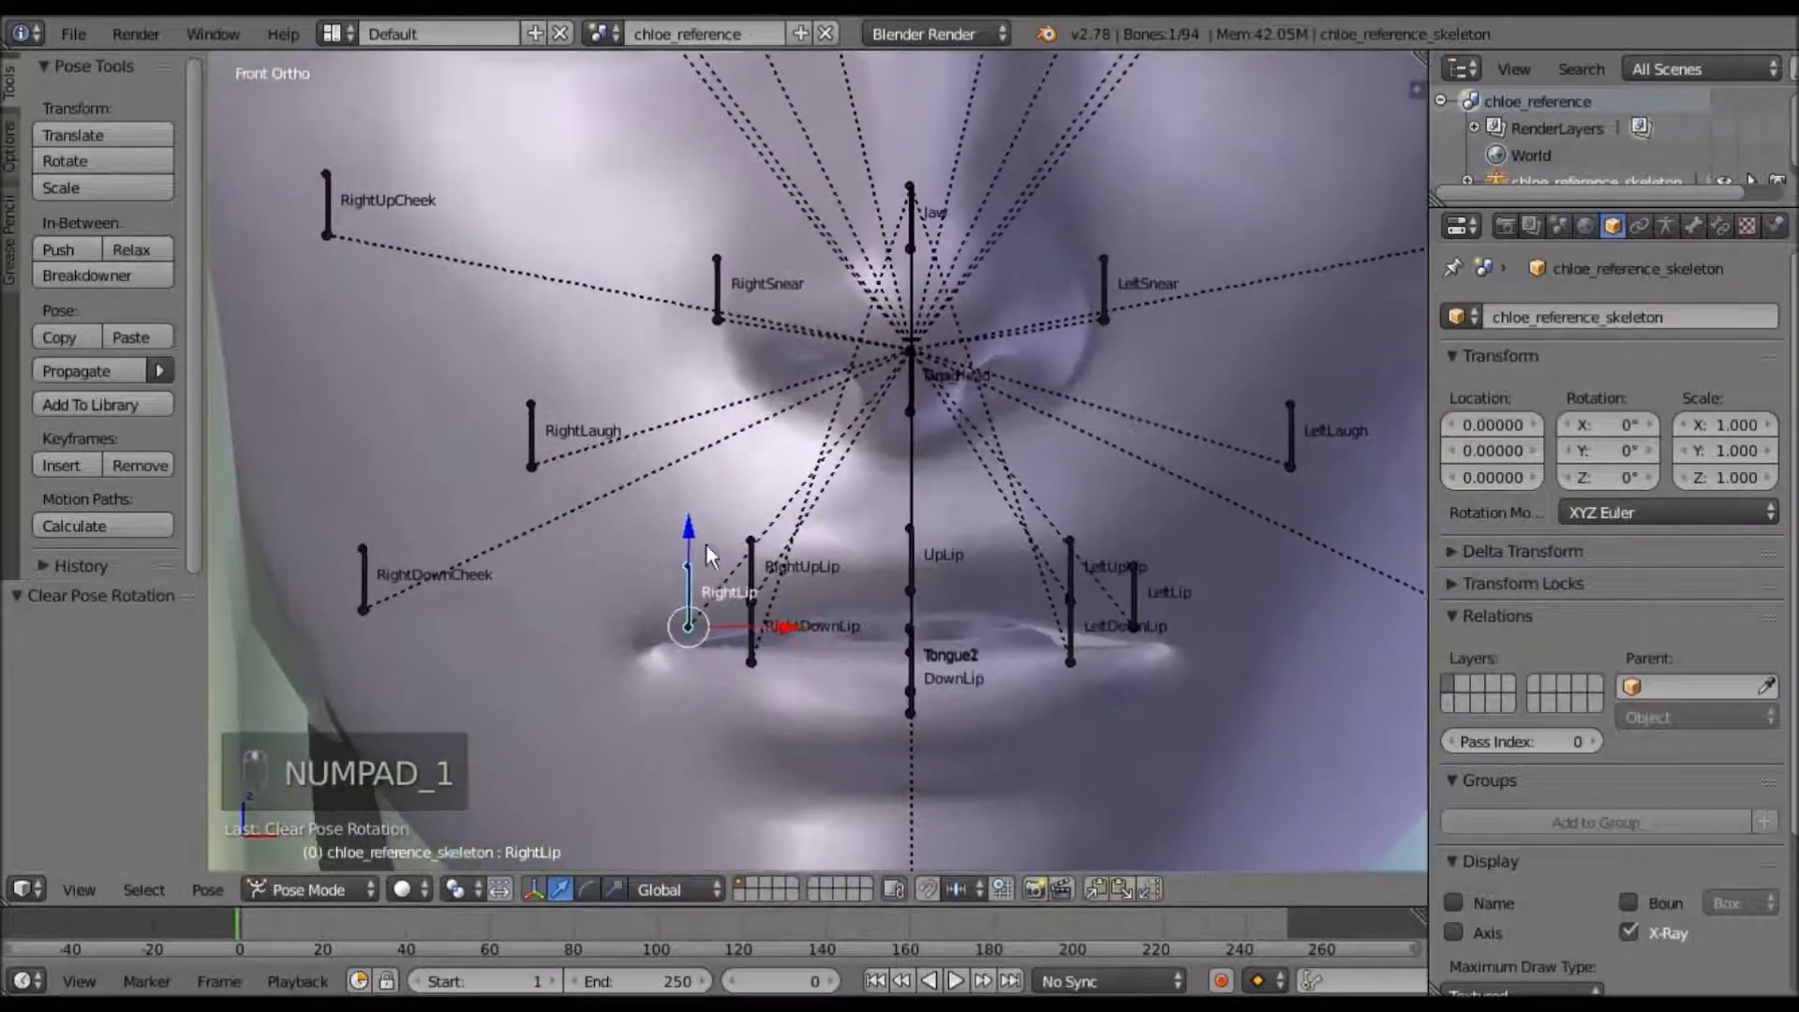
pyautogui.moveTo(688, 544); pyautogui.dragTo(750, 513)
pyautogui.click(750, 503)
pyautogui.hotkey('ctrl', 'z')
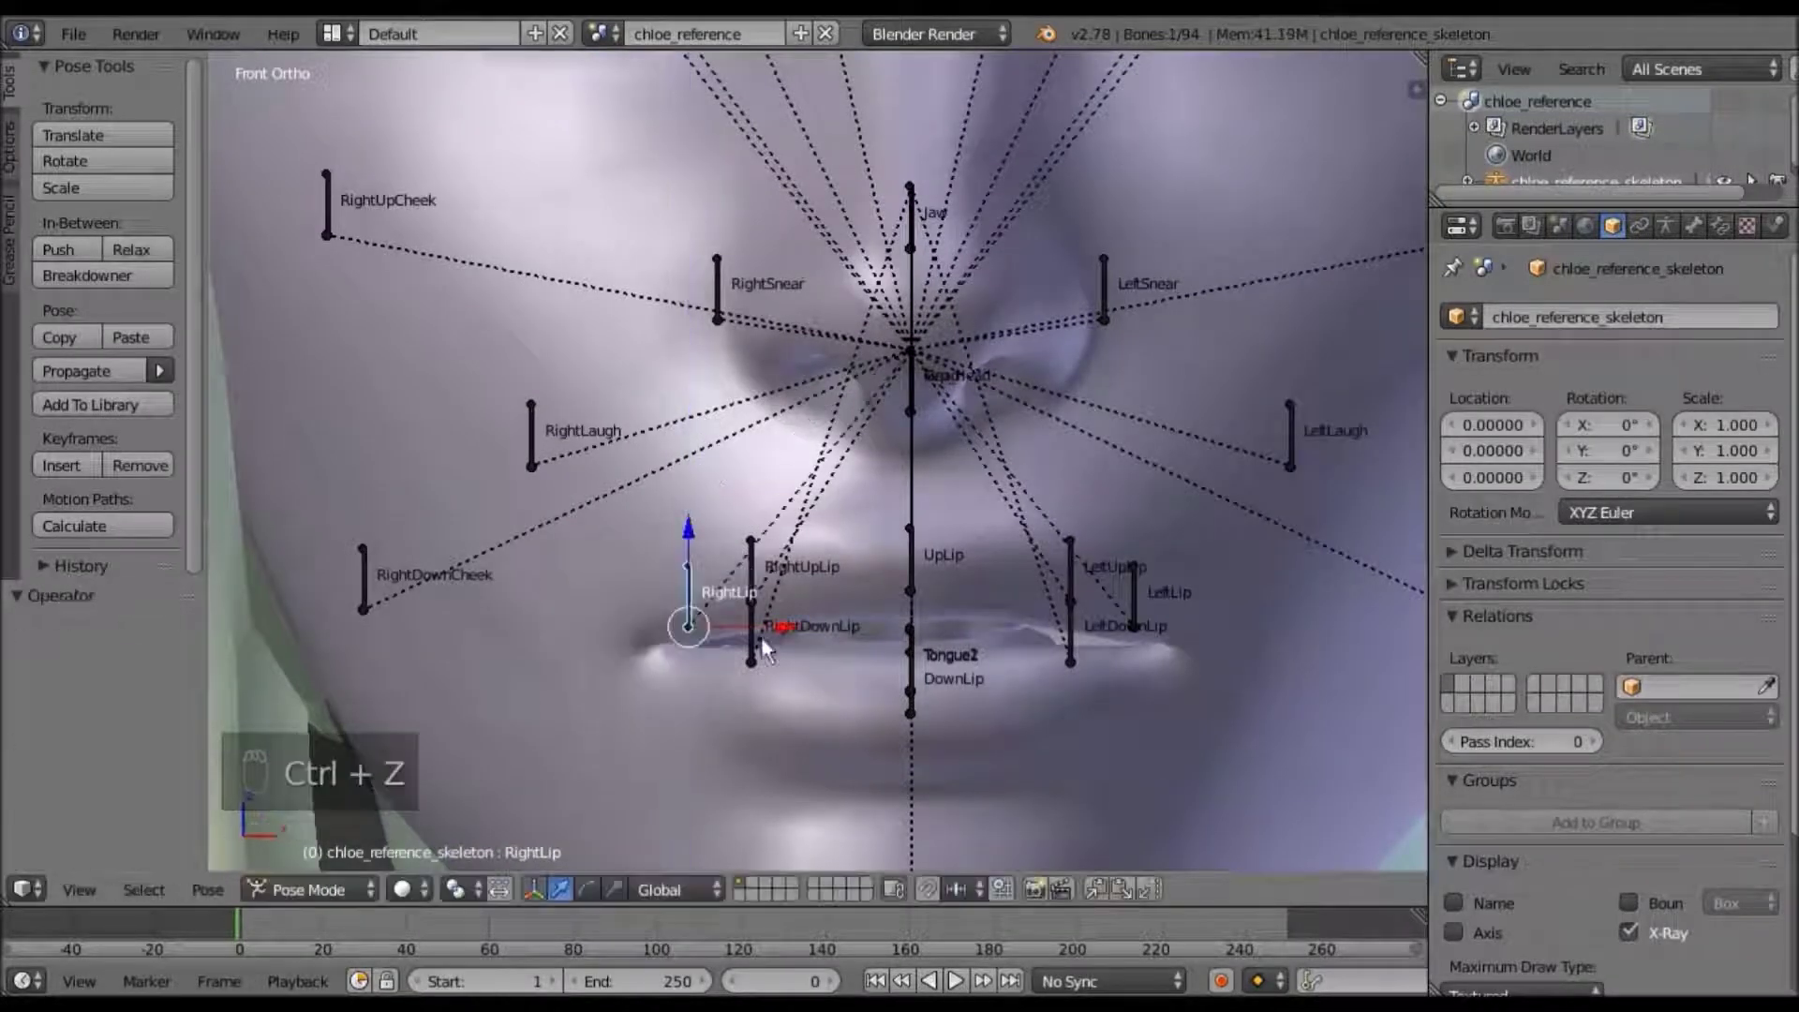
pyautogui.moveTo(729, 533); pyautogui.dragTo(733, 485)
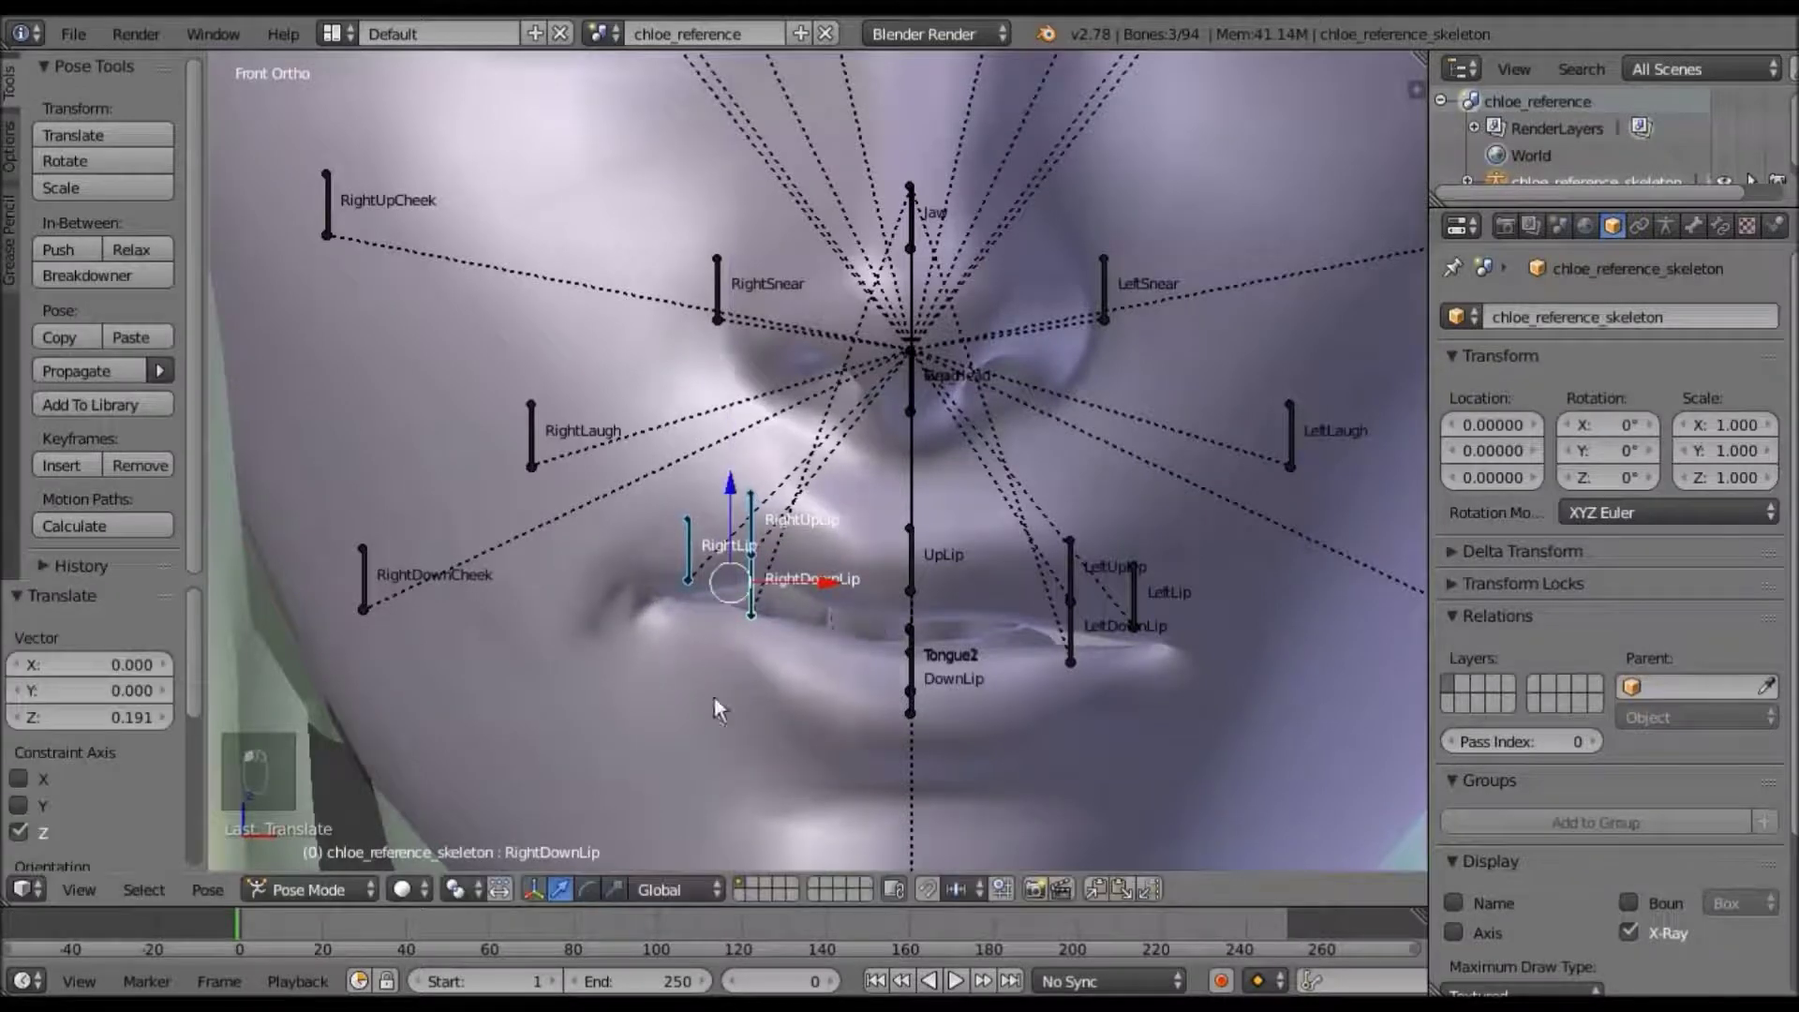
pyautogui.keyDown('ctrl'); pyautogui.keyDown('shift'); pyautogui.moveTo(714, 696); pyautogui.dragTo(778, 761); pyautogui.keyUp('shift'); pyautogui.keyUp('ctrl')
pyautogui.rightClick(692, 560)
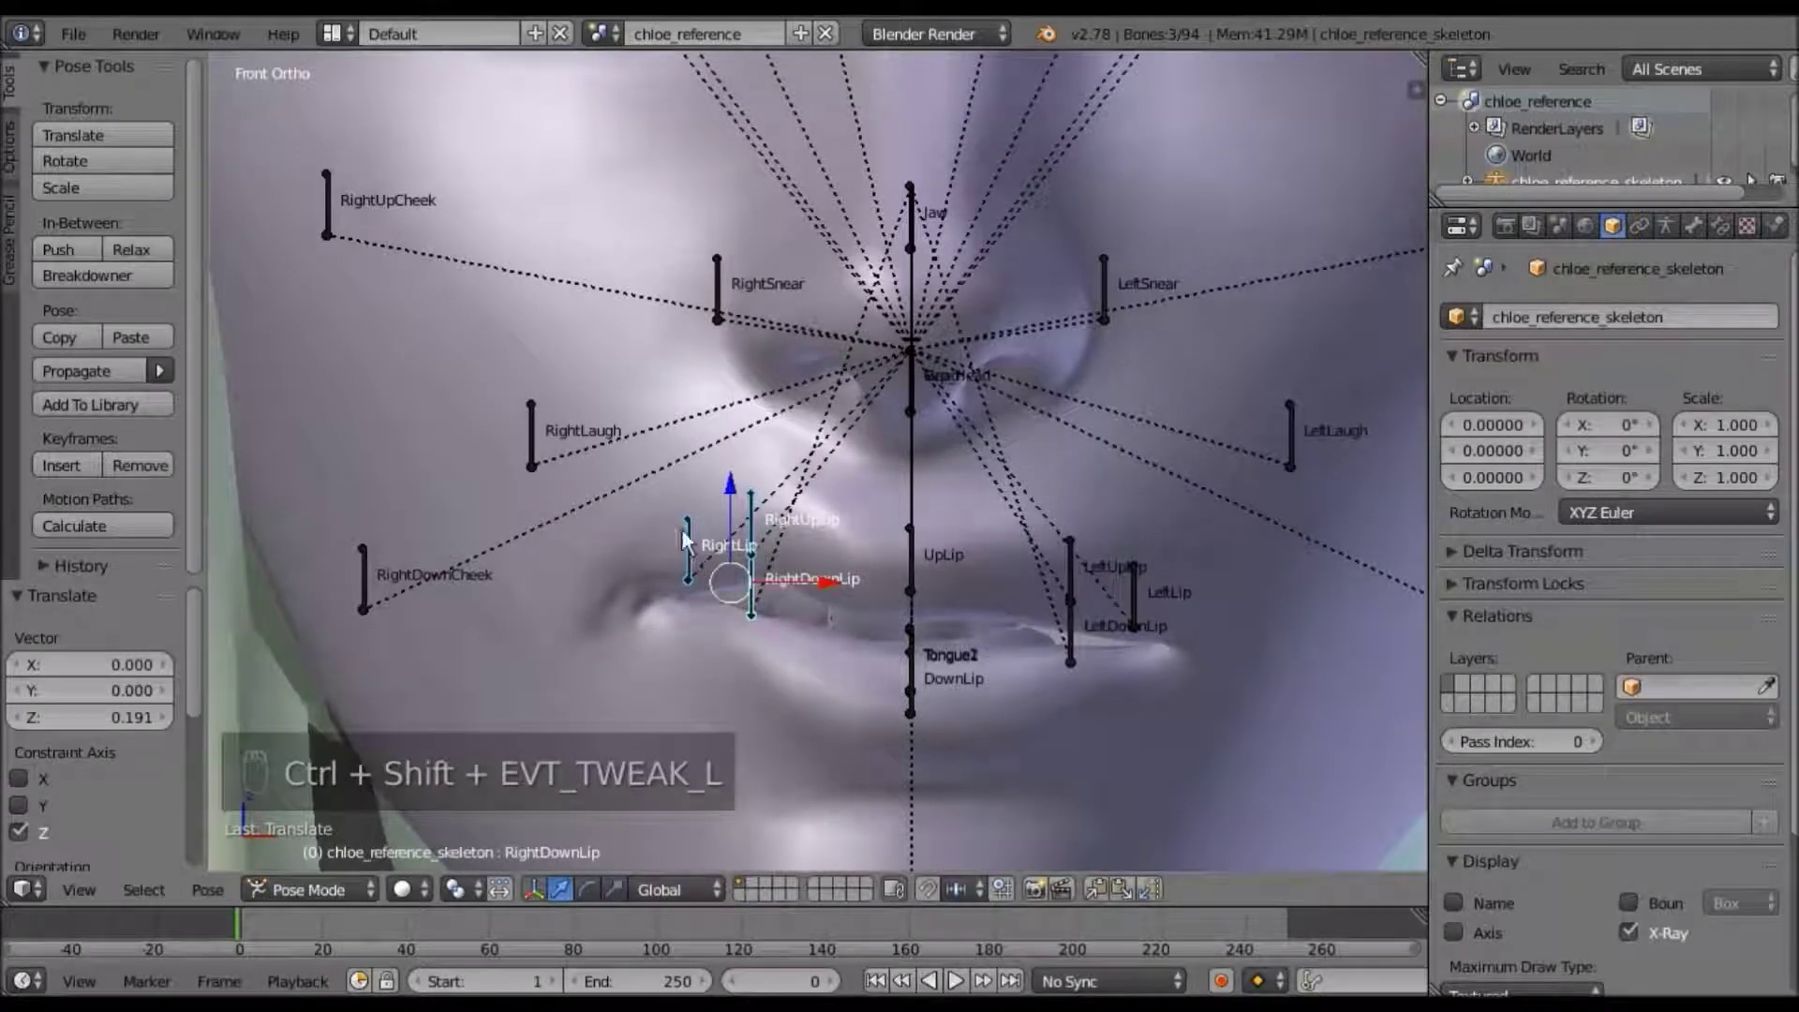
pyautogui.moveTo(692, 447); pyautogui.dragTo(733, 398)
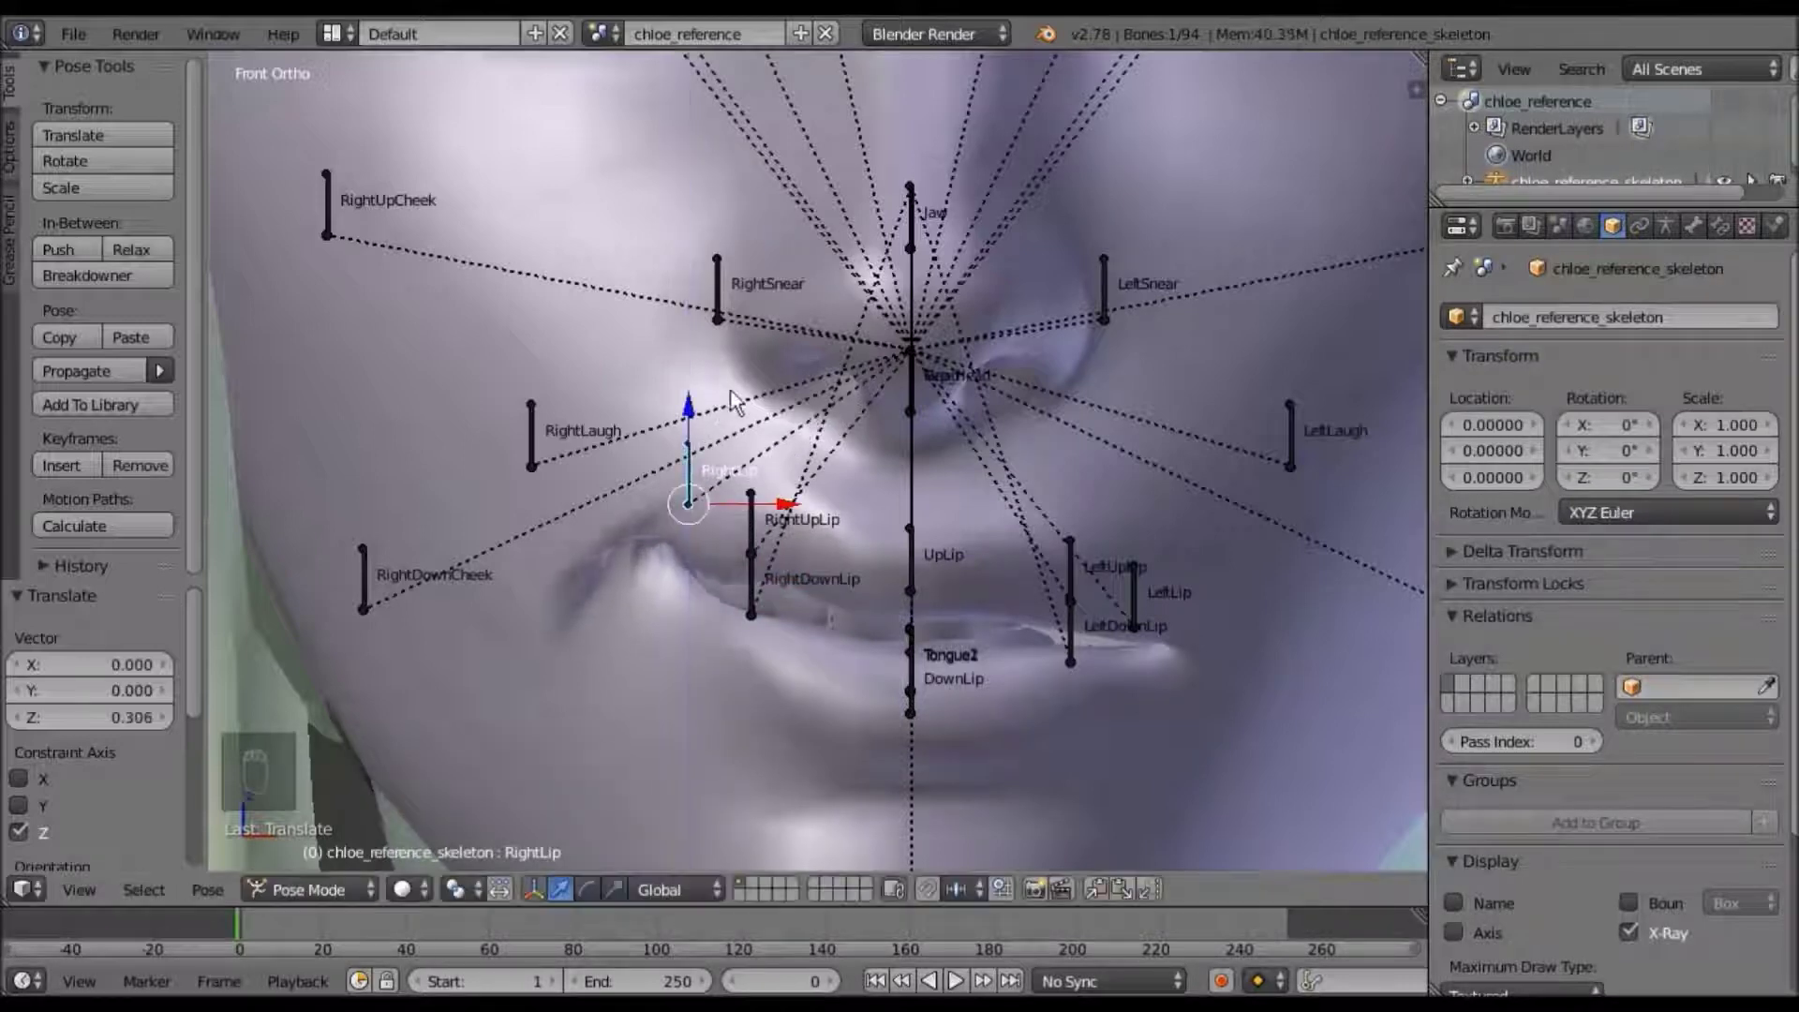
# Raise the left lip bones, then LeftLip further, along Z to complete the grin
pyautogui.rightClick(1133, 602)
pyautogui.keyDown('shift'); pyautogui.rightClick(1069, 579); pyautogui.keyUp('shift')
pyautogui.keyDown('shift'); pyautogui.rightClick(1069, 624); pyautogui.keyUp('shift')
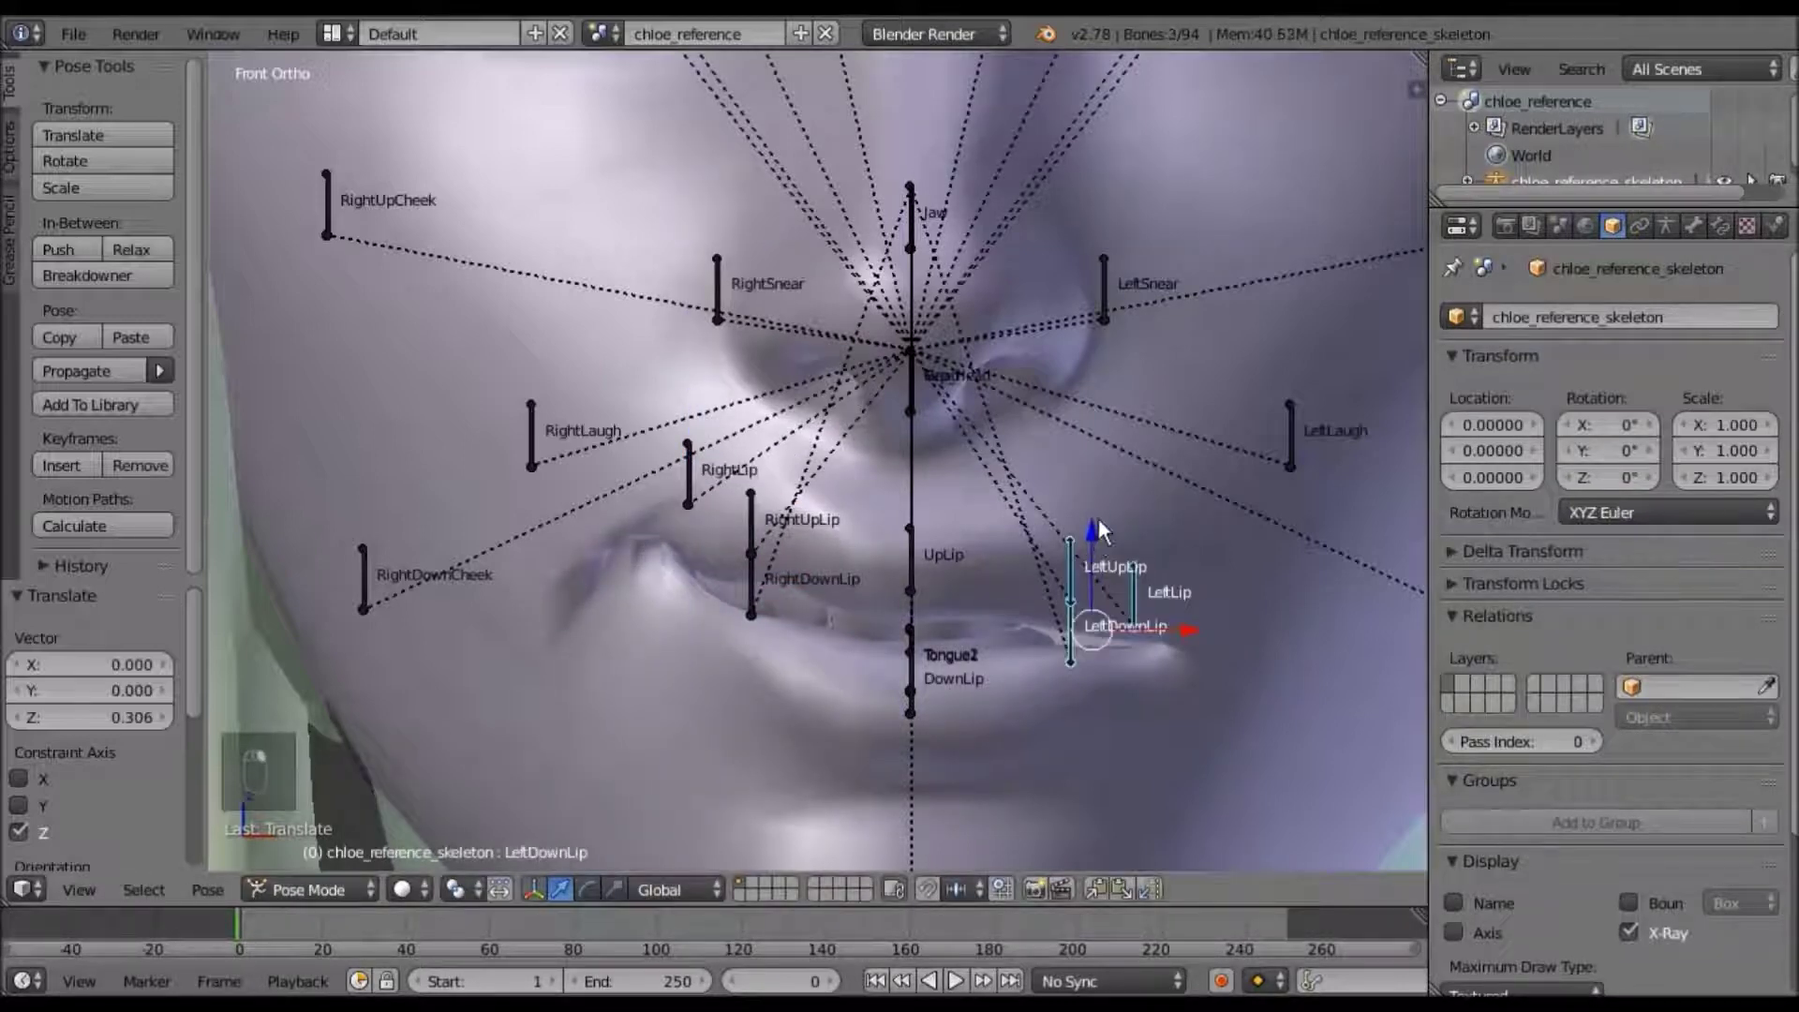
pyautogui.press('g')
pyautogui.press('z')
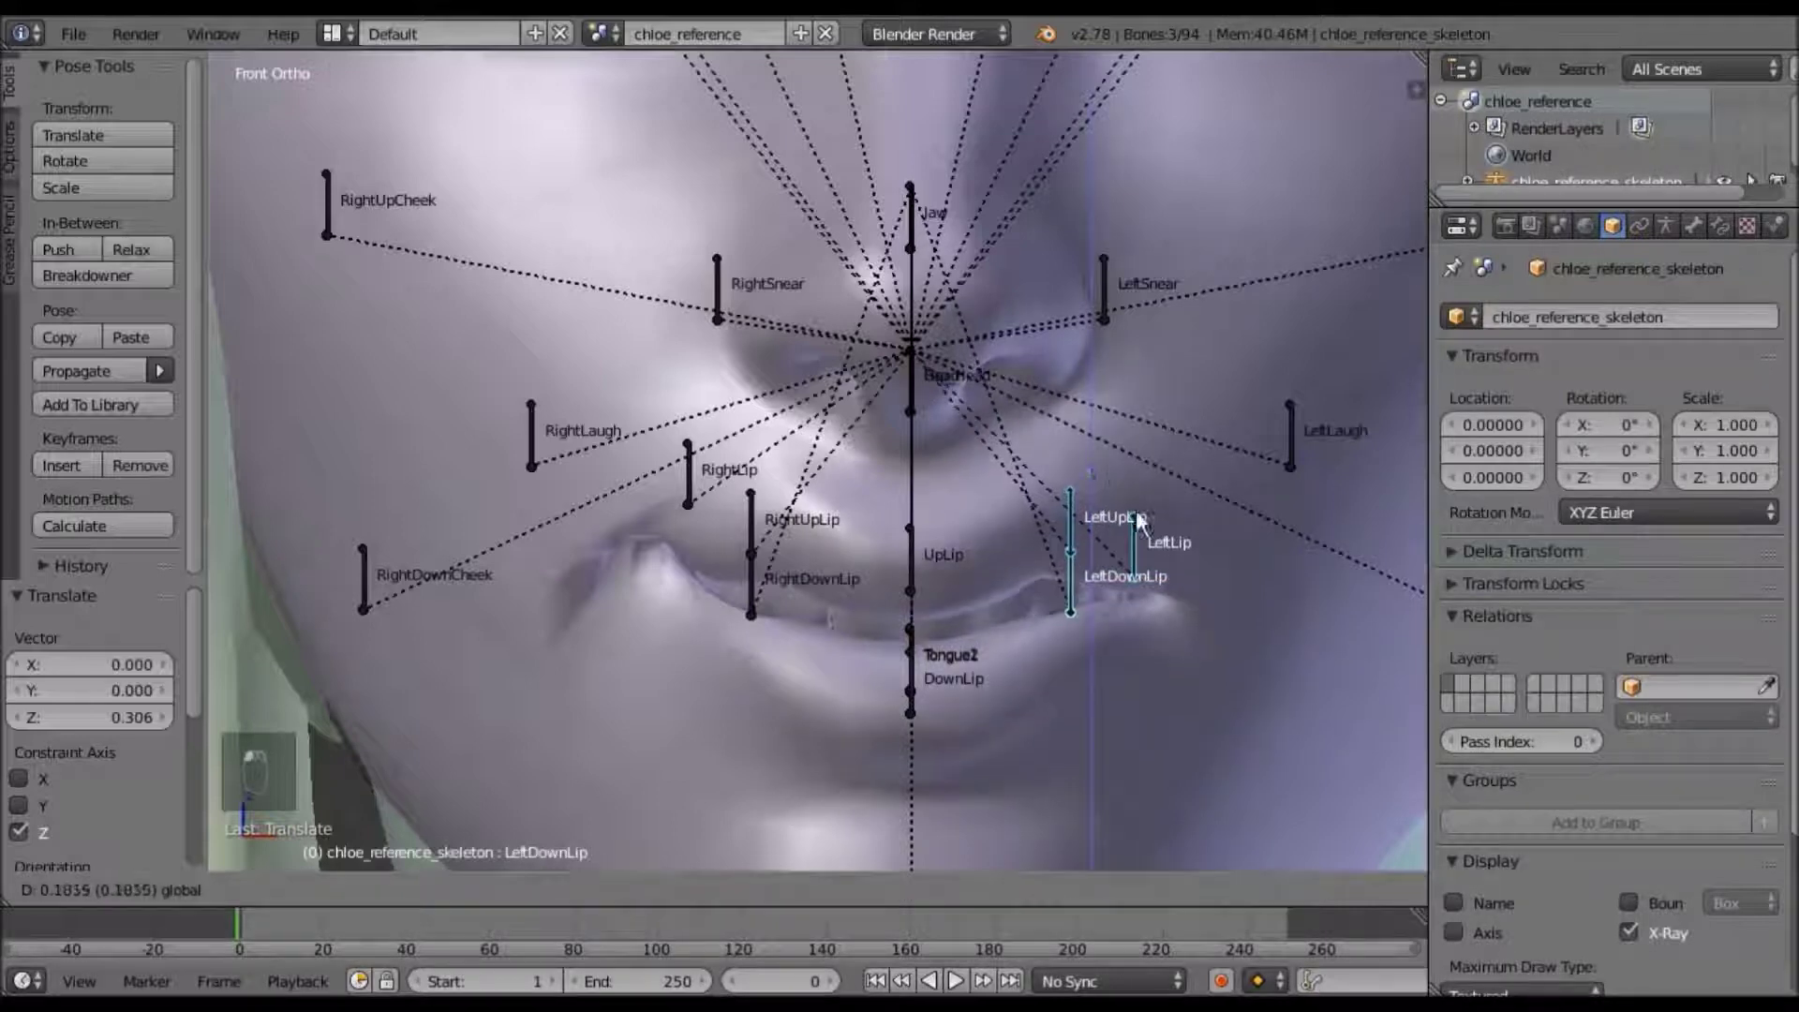
pyautogui.click(1135, 510)
pyautogui.rightClick(1133, 536)
pyautogui.press('g')
pyautogui.press('z')
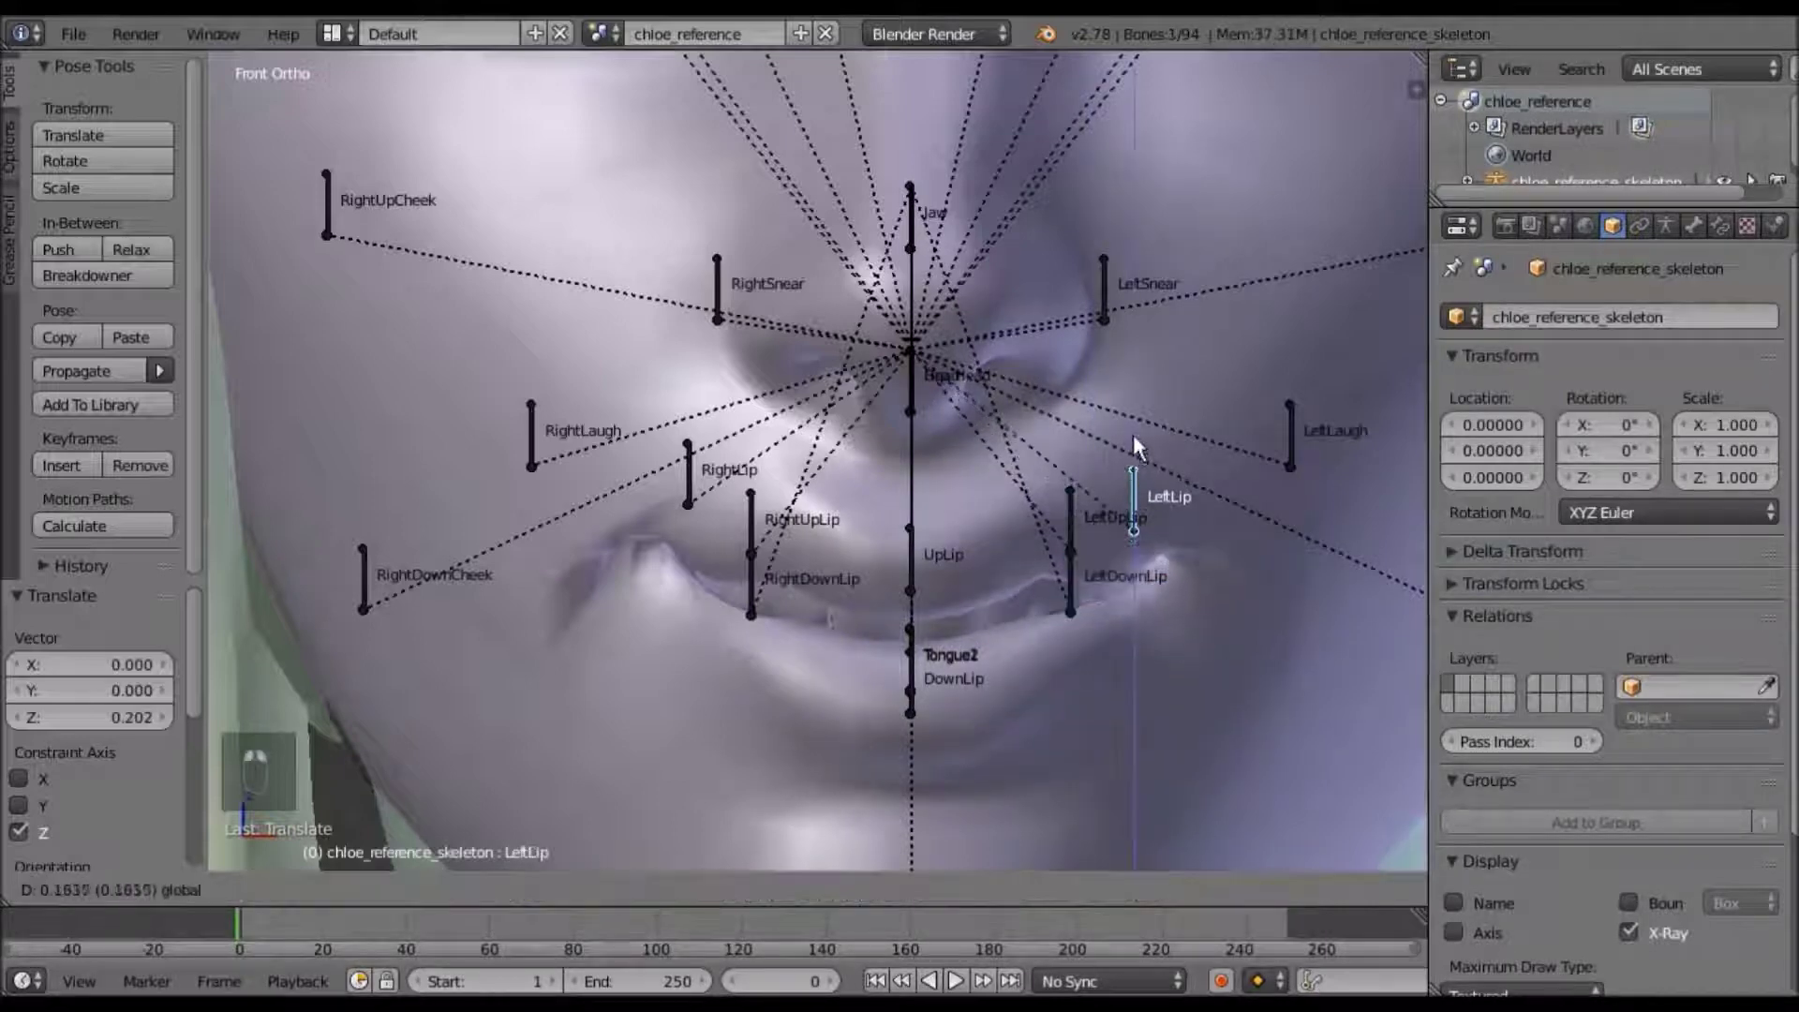
pyautogui.click(1133, 430)
pyautogui.scroll(-4, 1211, 570)
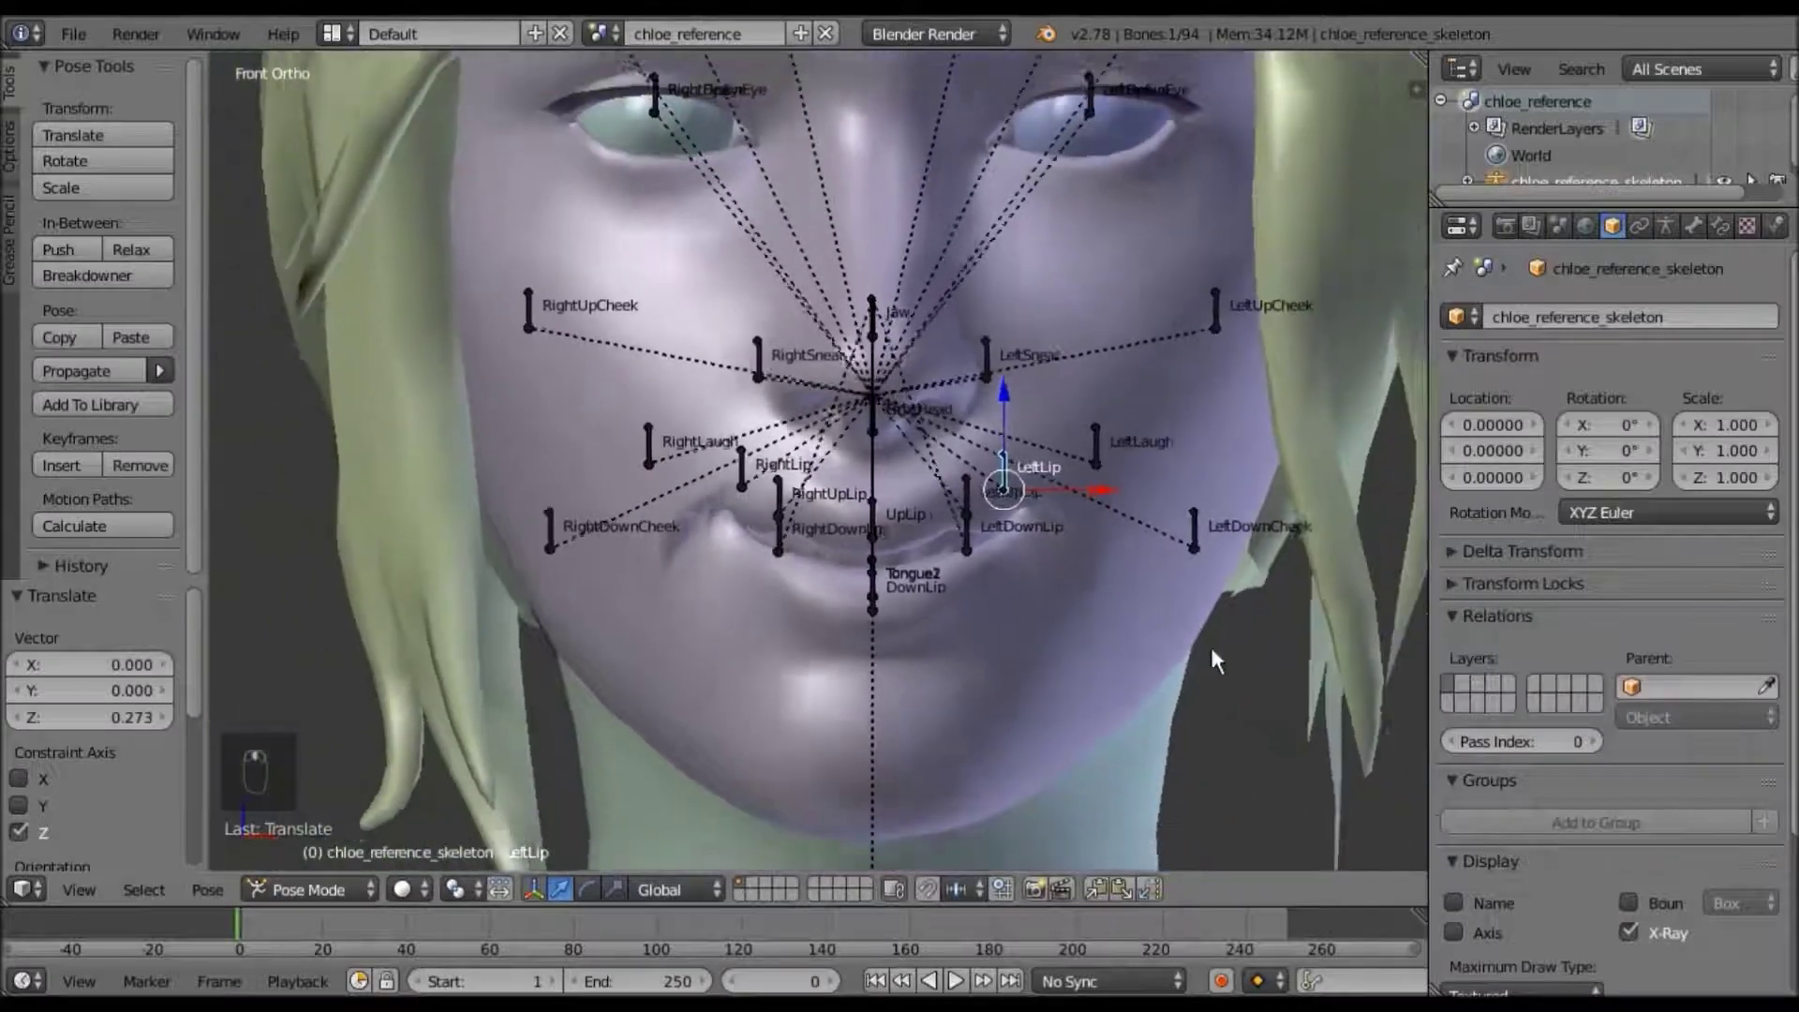
pyautogui.moveTo(1165, 617); pyautogui.dragTo(1066, 628, button='middle')
# Select the face mesh and apply its Armature modifier as a new smile shape key
pyautogui.press('KP_1')
pyautogui.rightClick(1038, 633)
pyautogui.click(1668, 226)
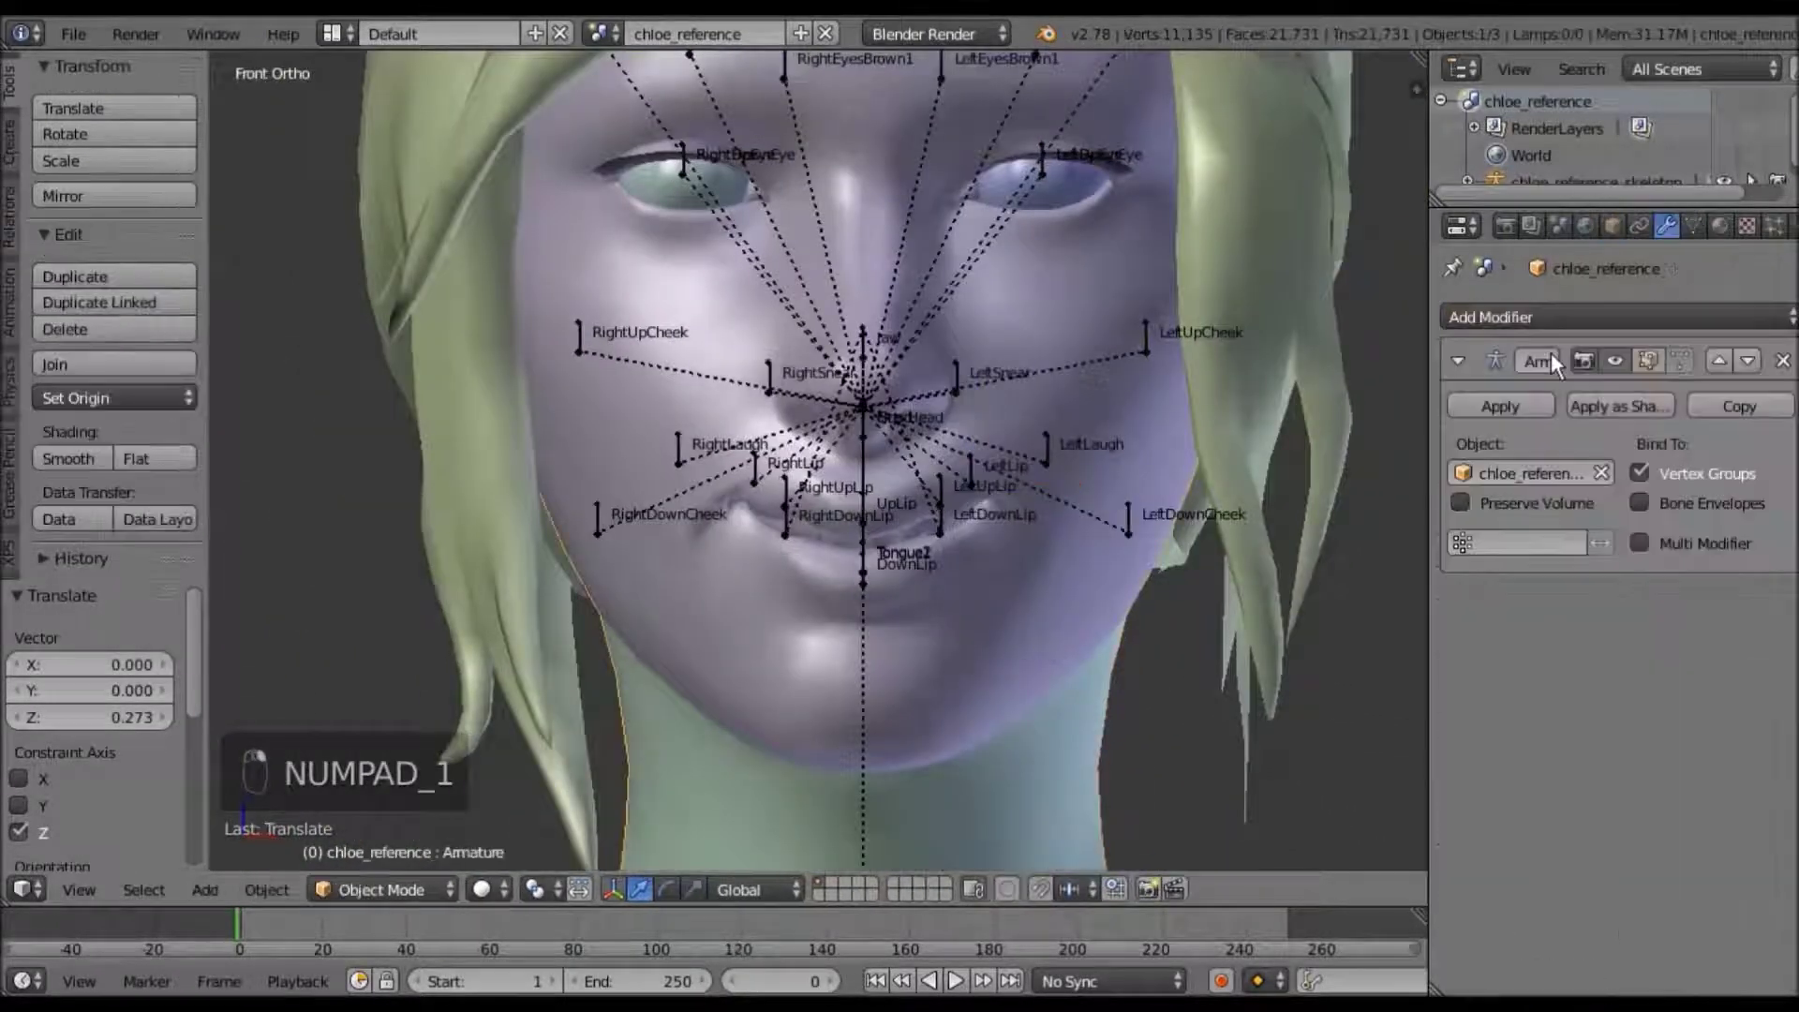
pyautogui.moveTo(1430, 412); pyautogui.dragTo(1558, 413)
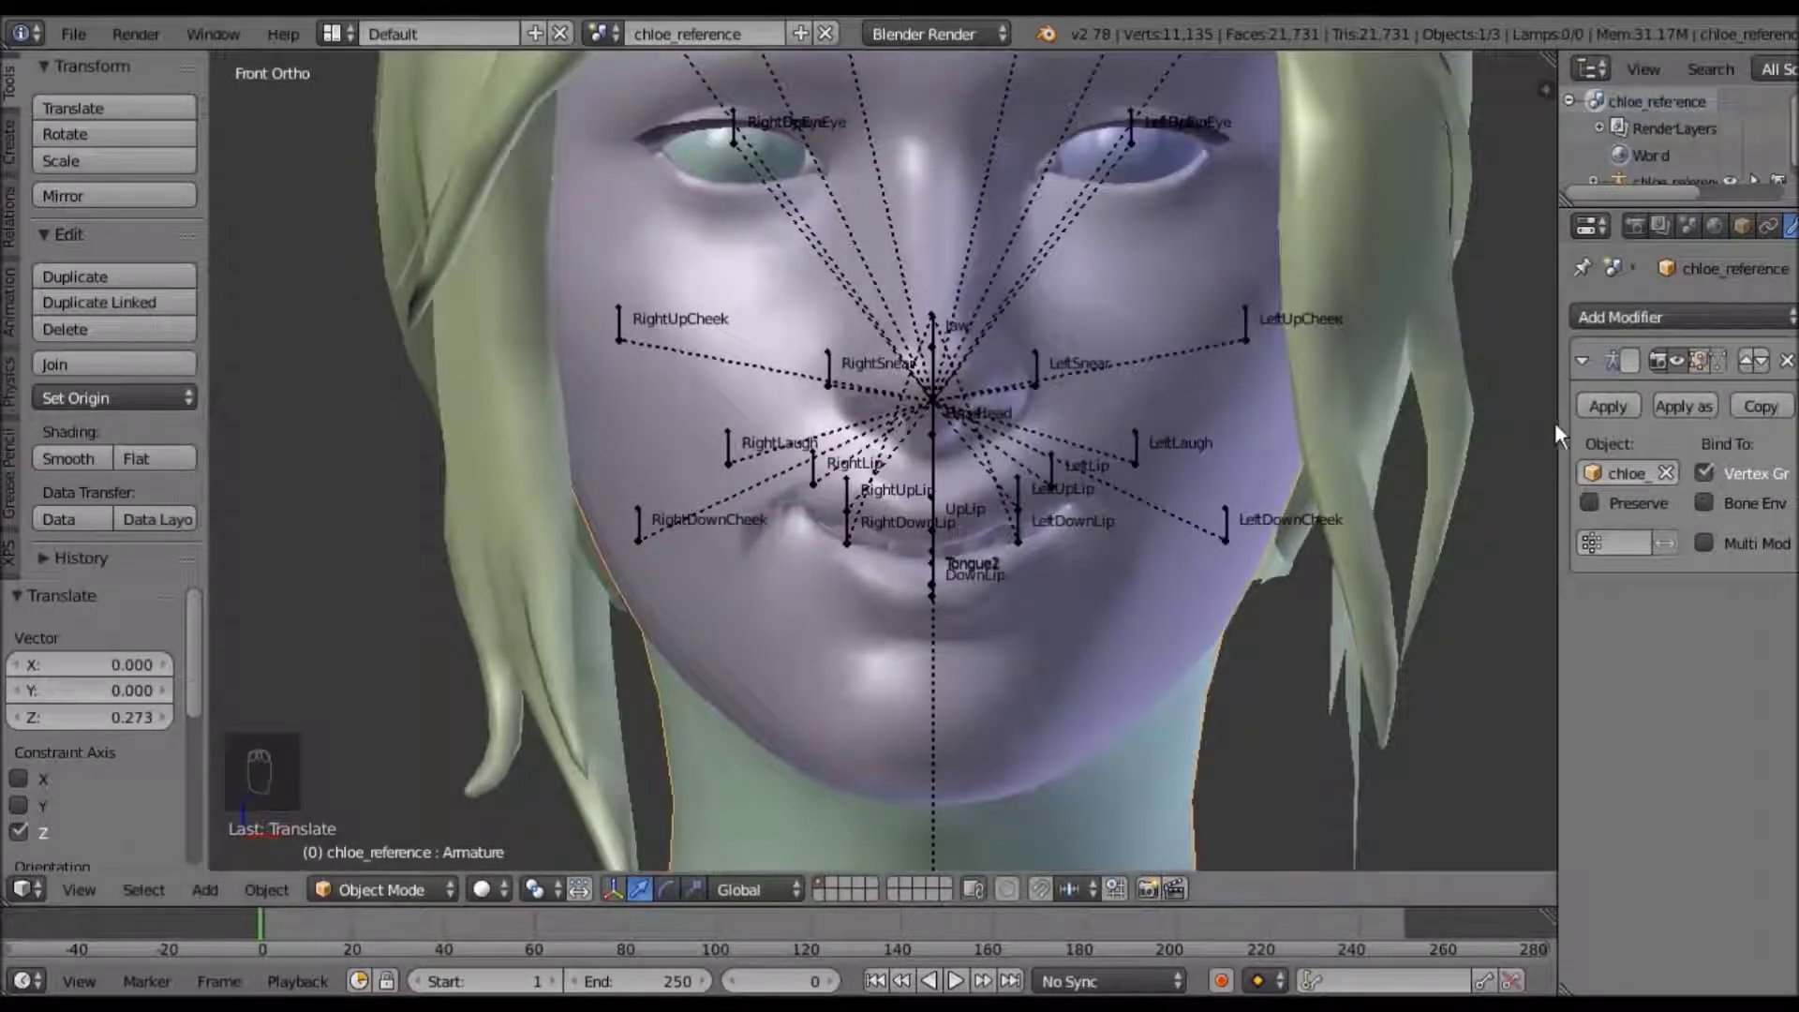
pyautogui.moveTo(1555, 421); pyautogui.dragTo(1337, 405)
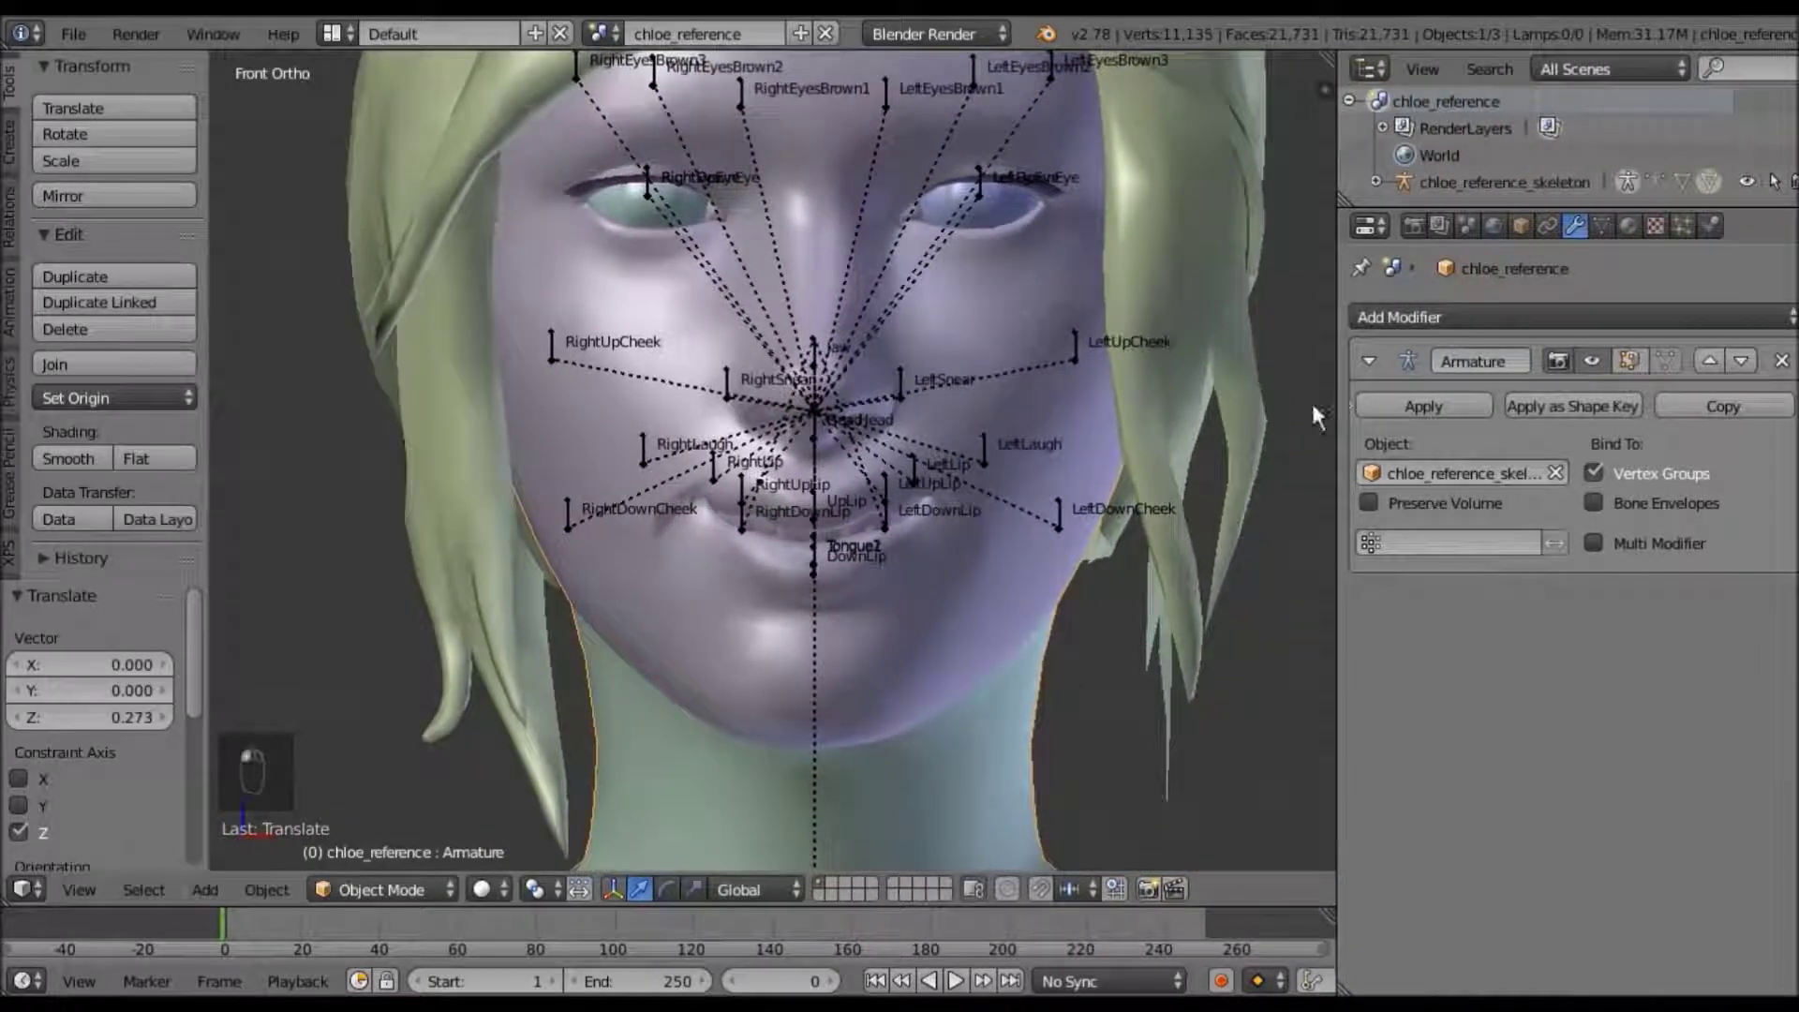
pyautogui.click(1576, 408)
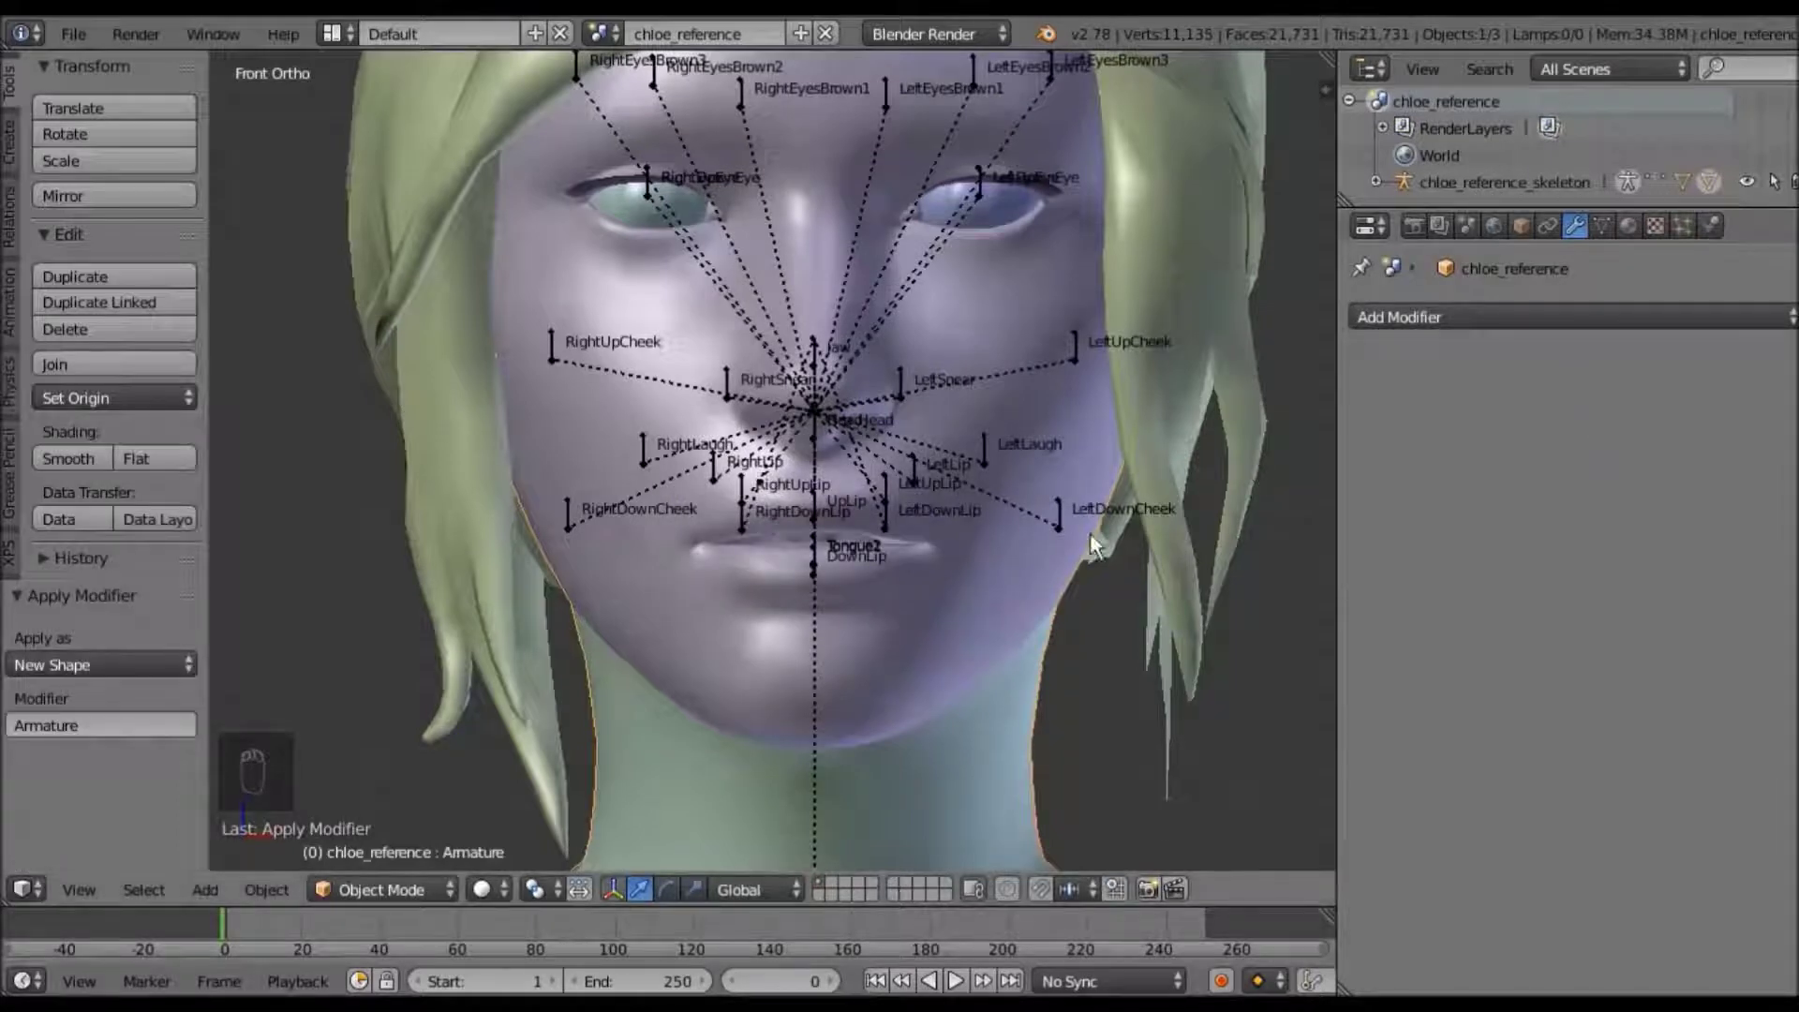
# Add a Deform > Armature modifier to the face mesh and start picking its target object
pyautogui.click(1453, 322)
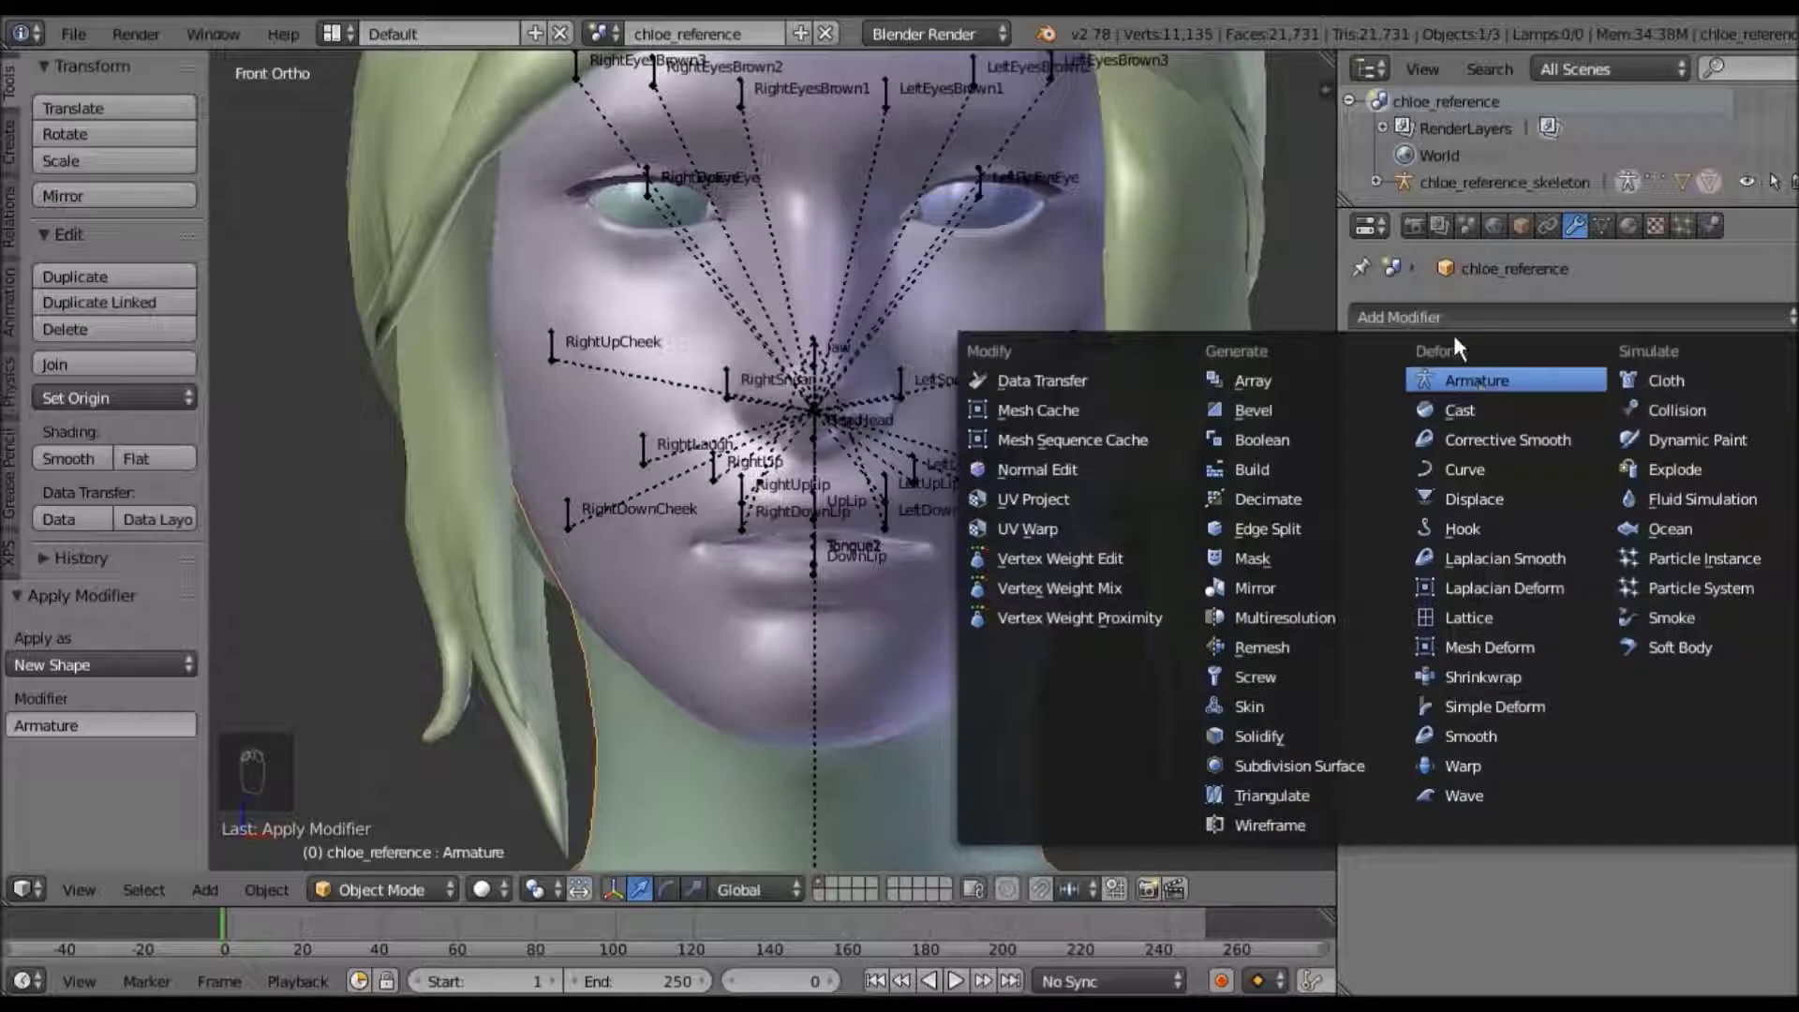
pyautogui.click(1487, 378)
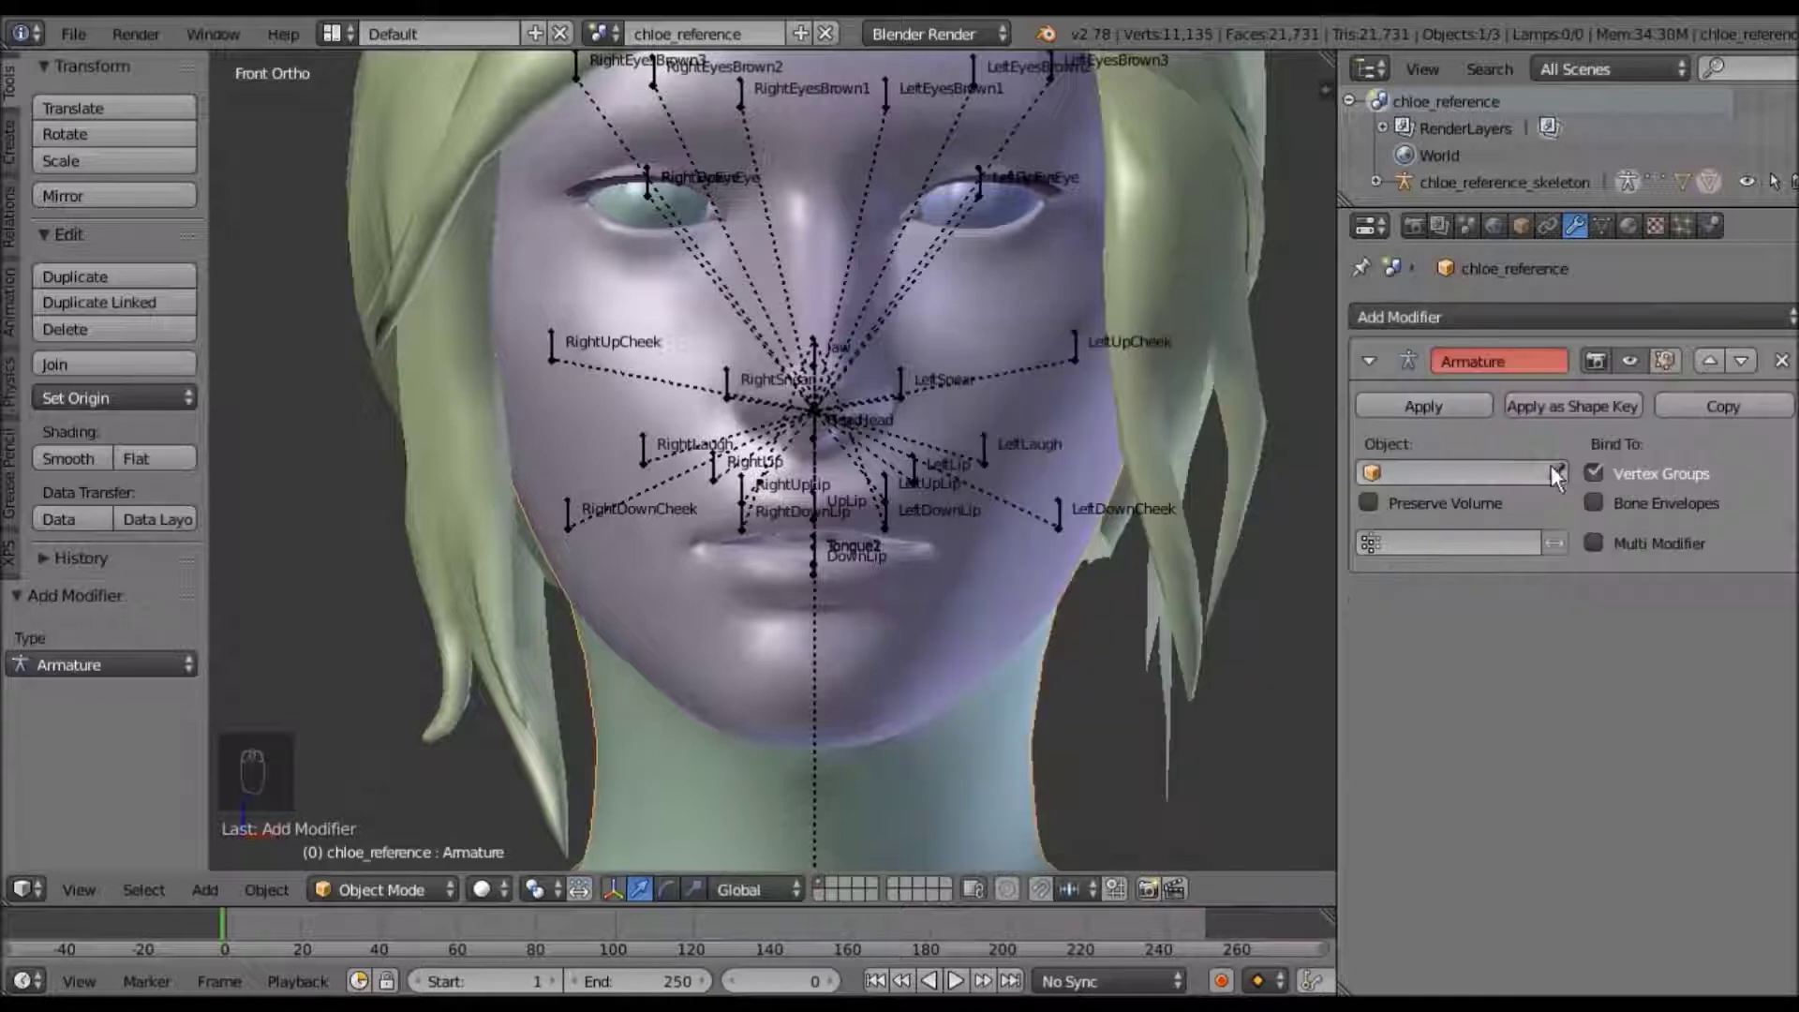
pyautogui.click(1557, 466)
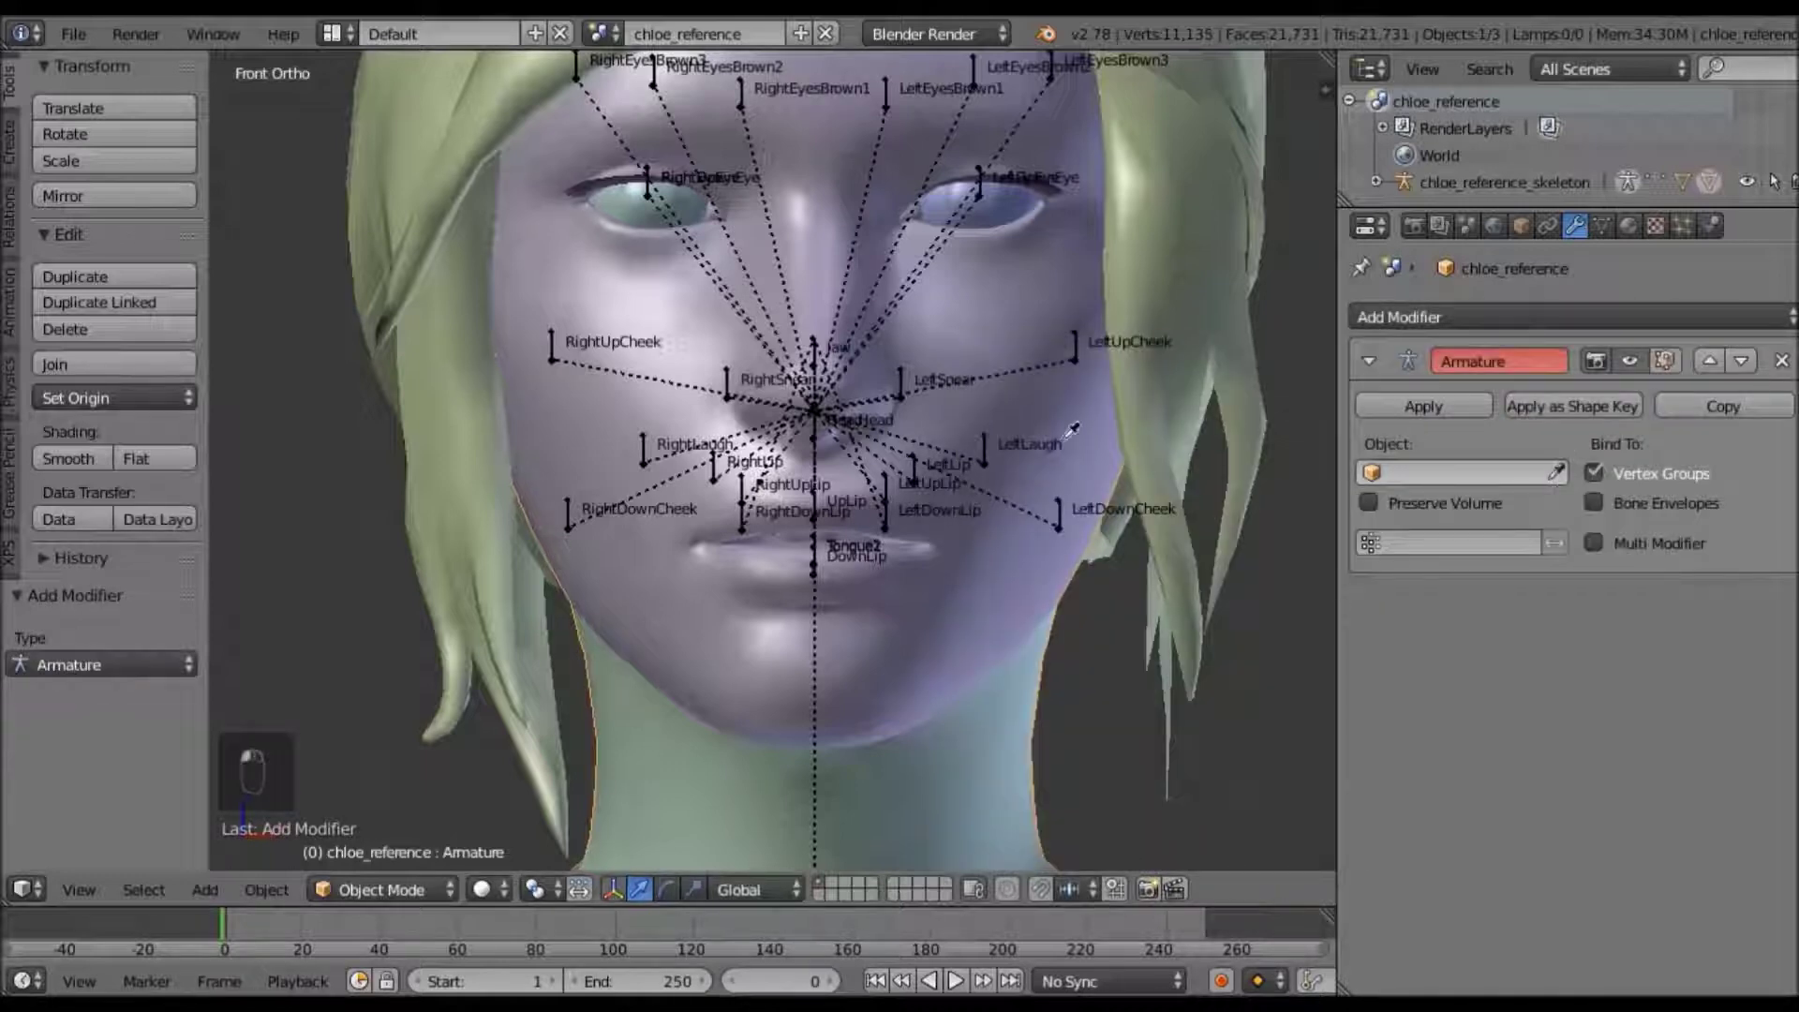
# Target the skeleton with the modifier, reset all bones to rest pose, and reselect the mesh
pyautogui.click(887, 494)
pyautogui.rightClick(886, 495)
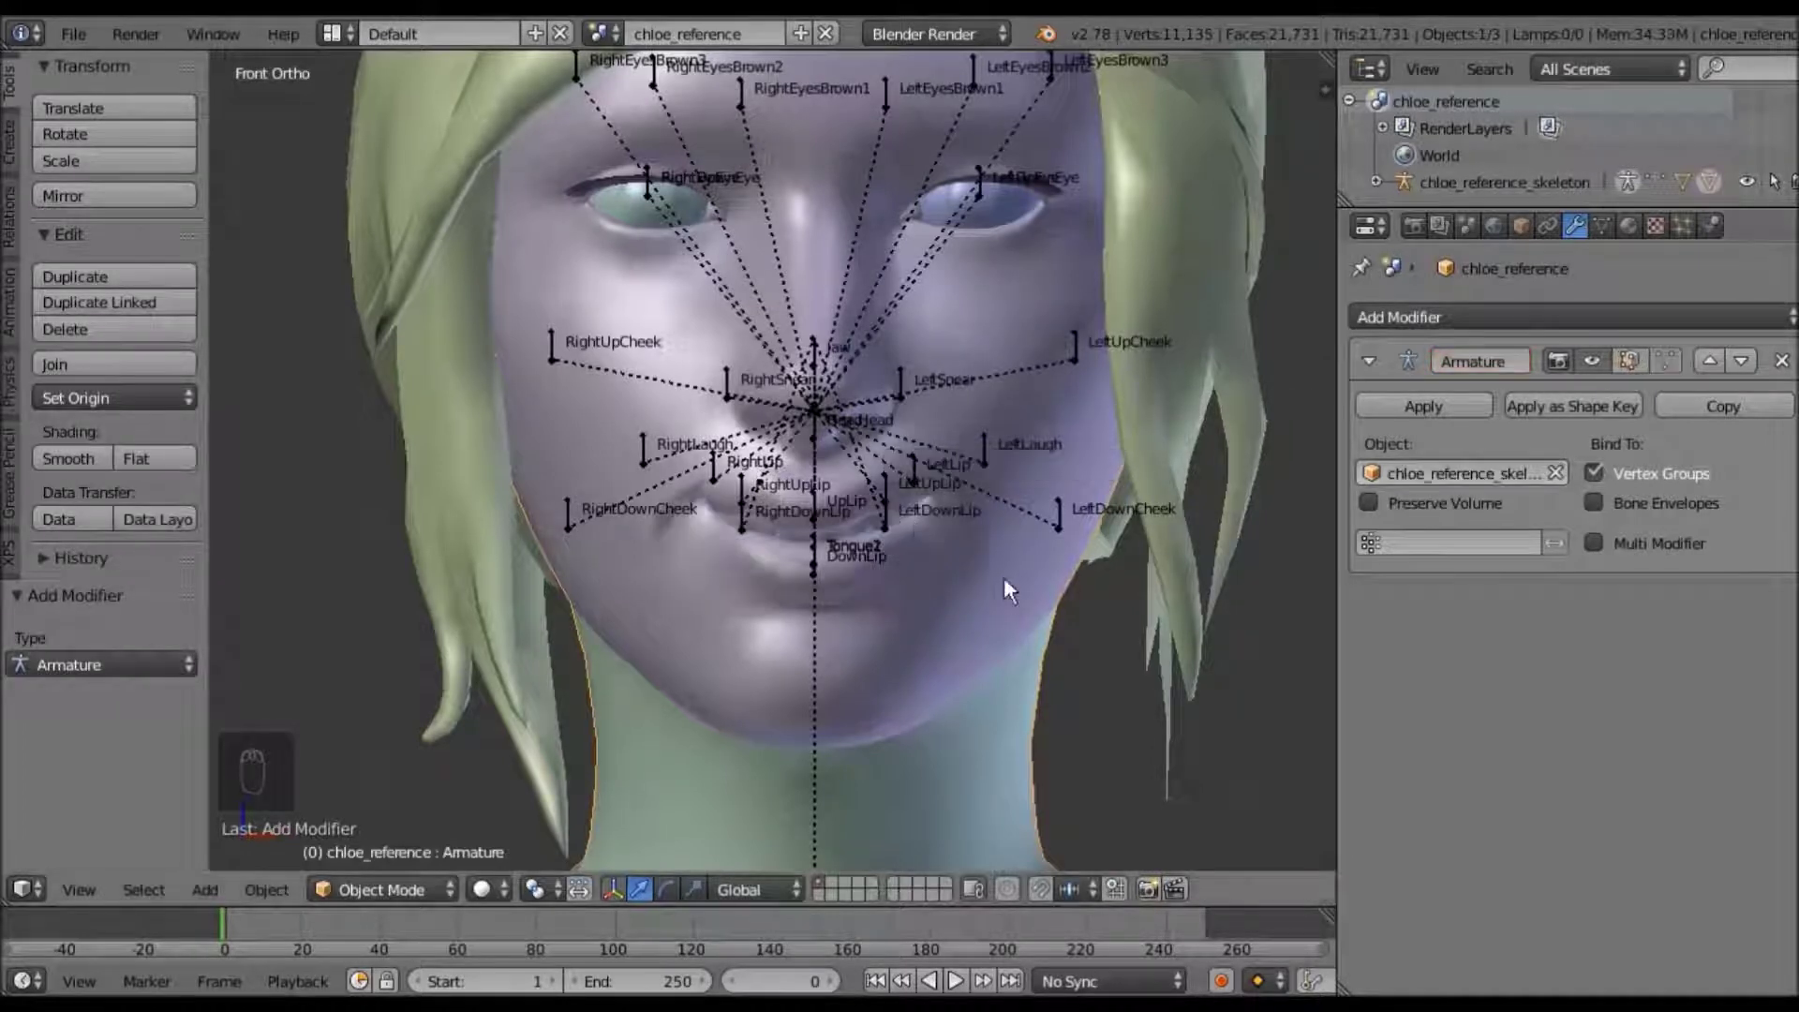
pyautogui.press('a')
pyautogui.press('a')
pyautogui.press('a')
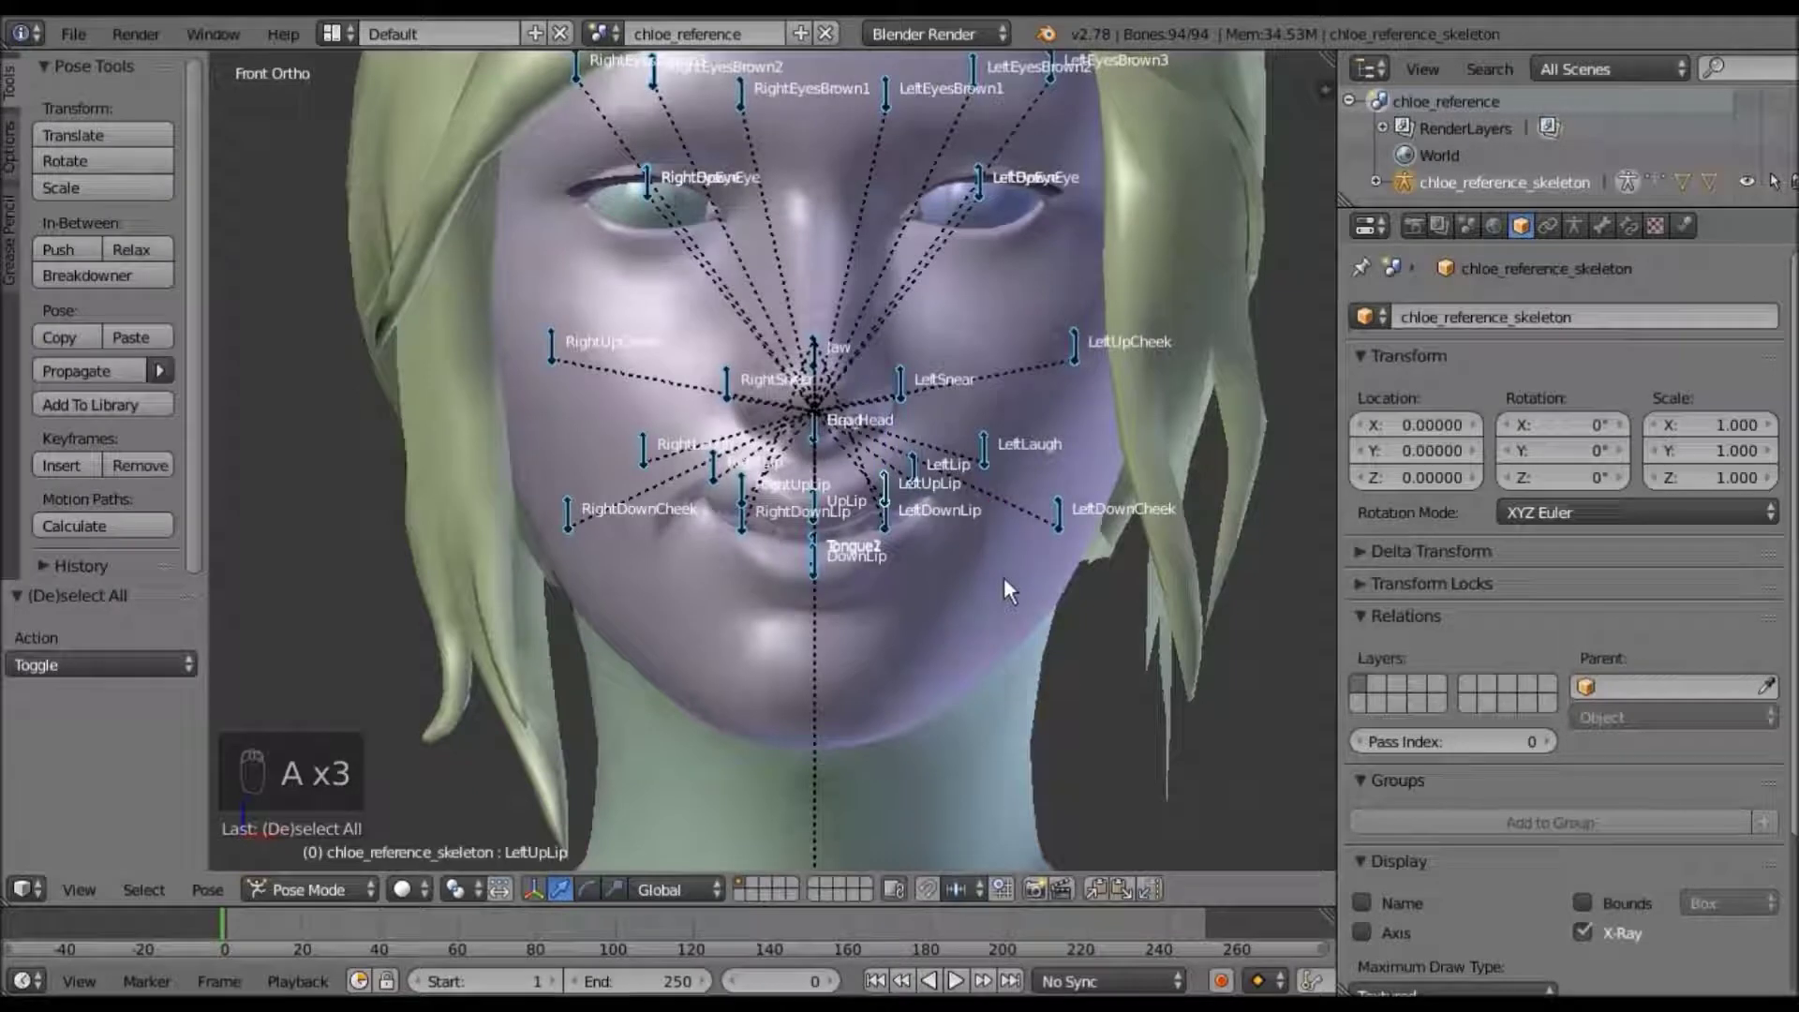
pyautogui.hotkey('alt', 'g')
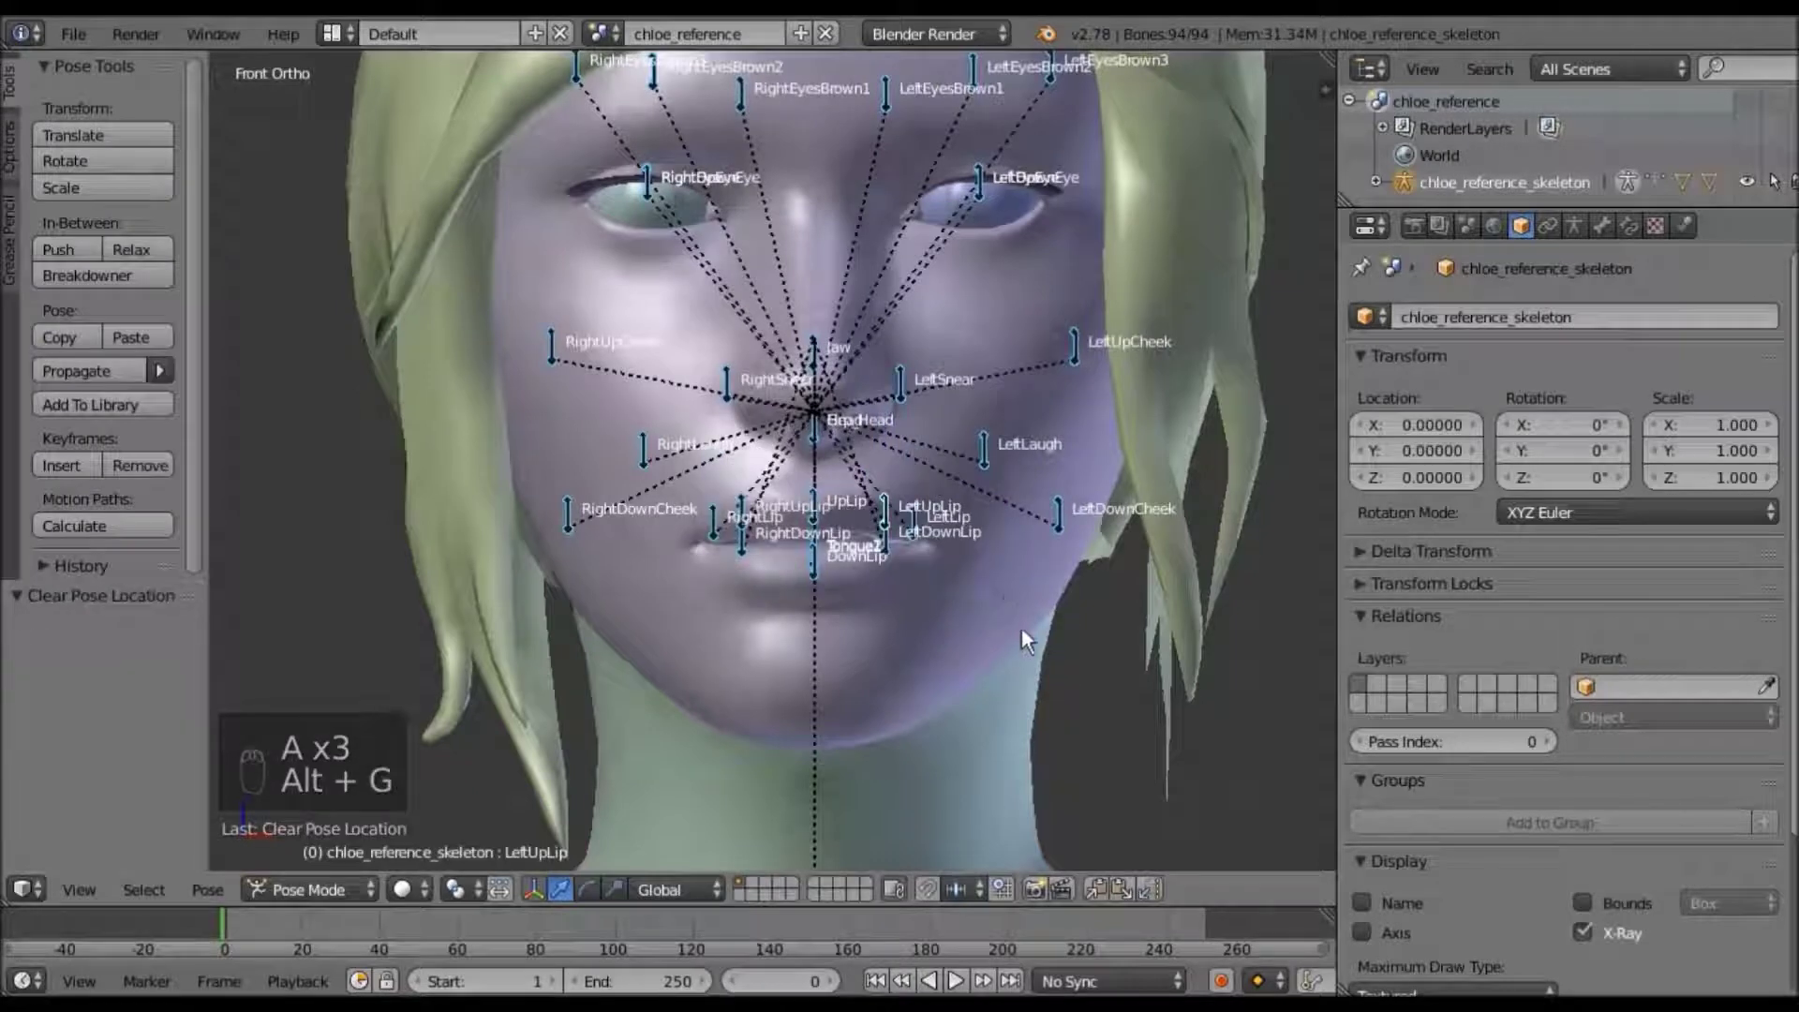
pyautogui.scroll(3, 1011, 556)
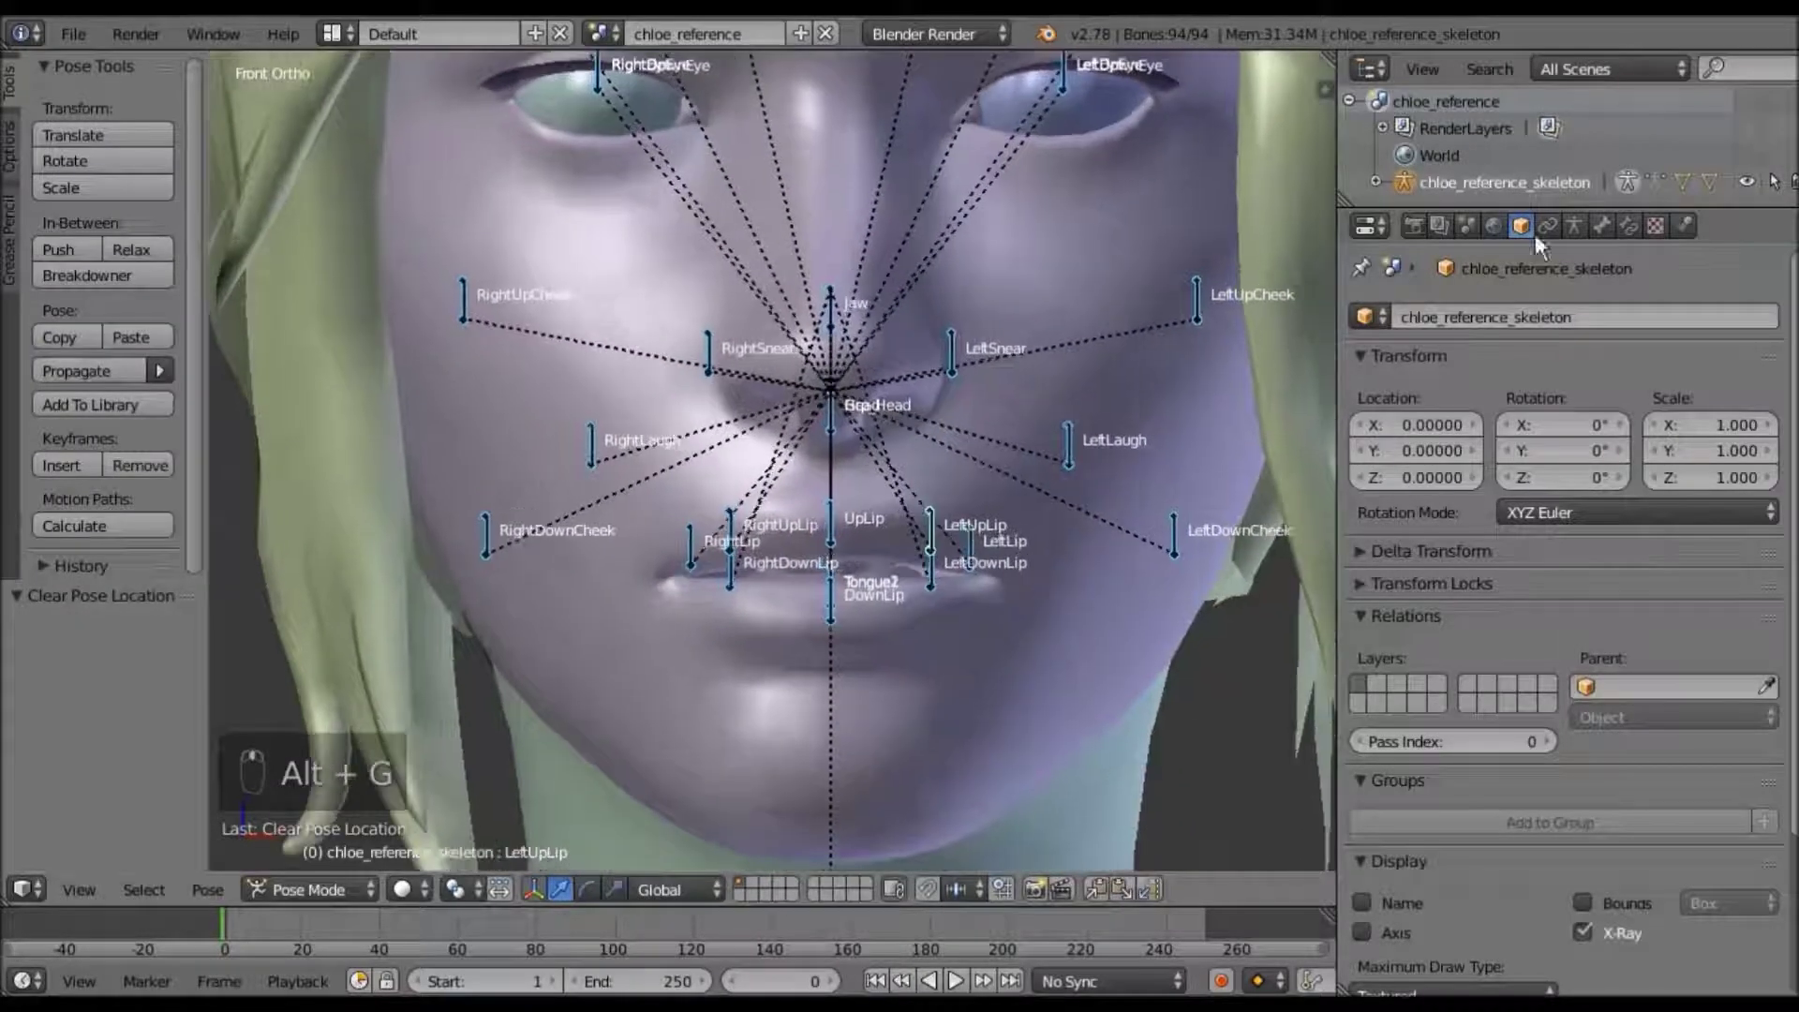
pyautogui.rightClick(1119, 688)
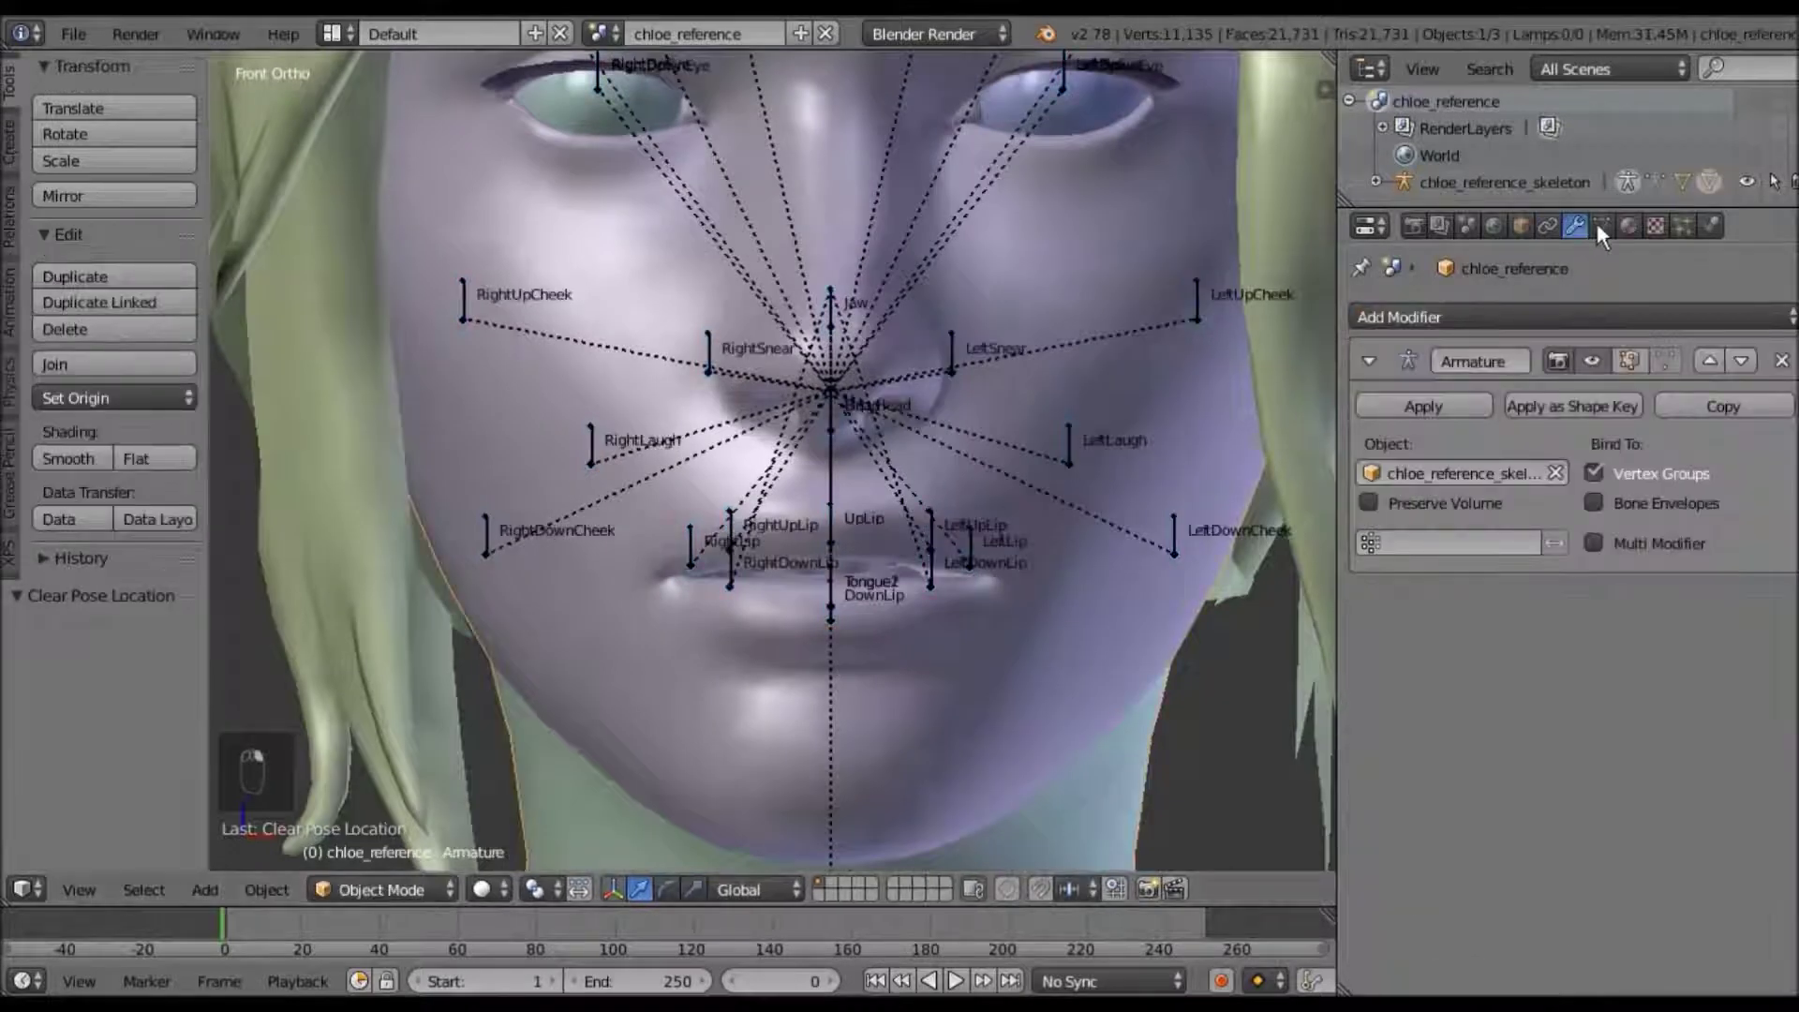
# Rename shape keys Armature.001 to 'grin' and Armature to 'mouth open'
pyautogui.click(1602, 226)
pyautogui.click(1429, 620)
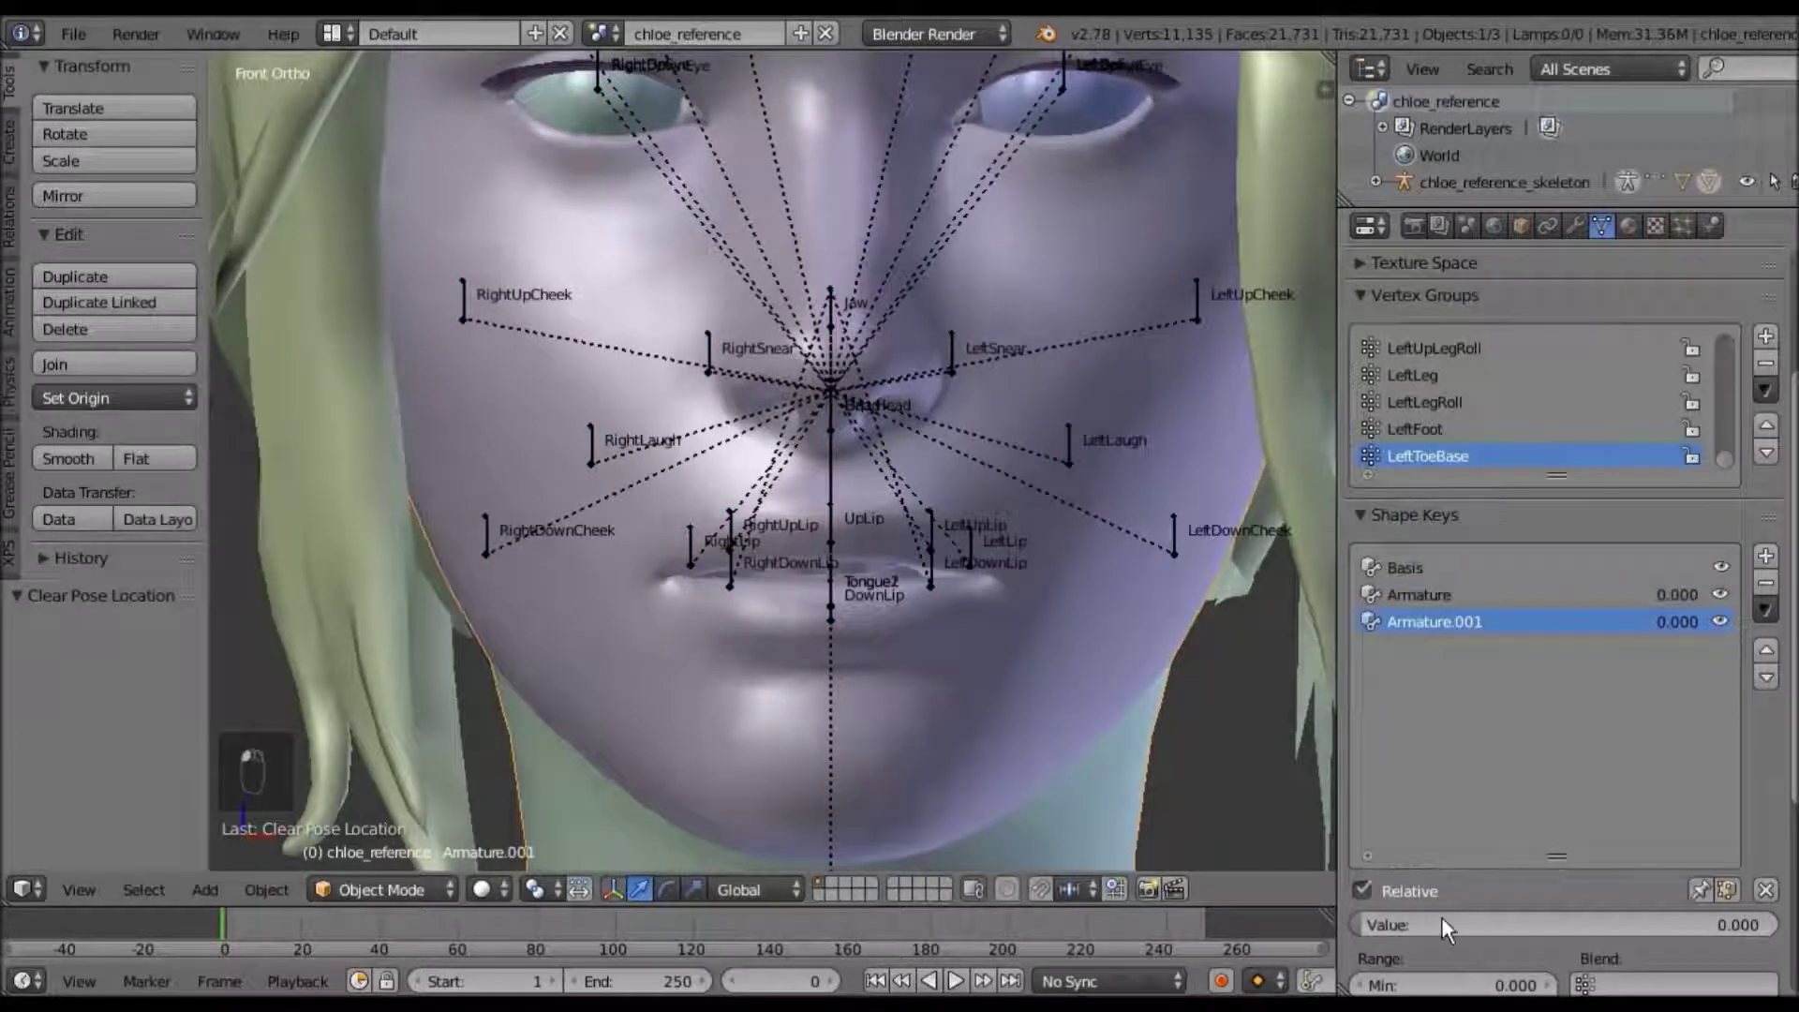
pyautogui.moveTo(1441, 926); pyautogui.dragTo(1368, 925)
pyautogui.doubleClick(1448, 624)
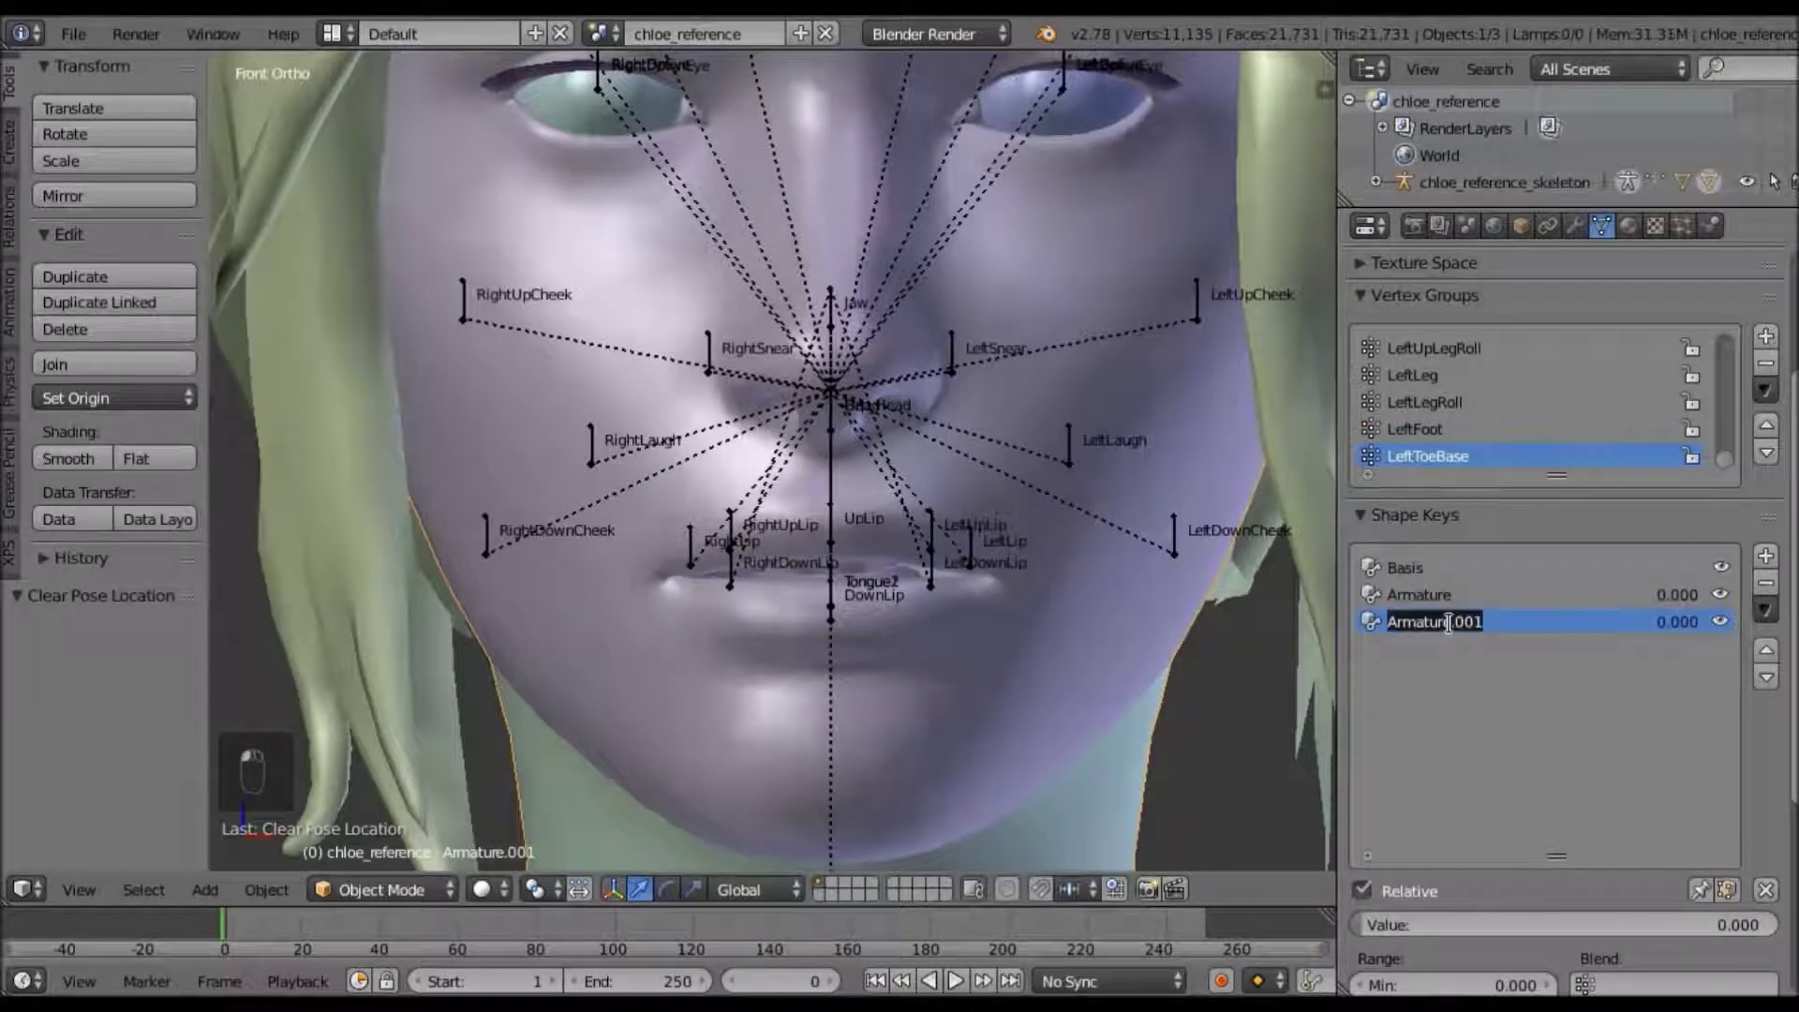
pyautogui.write('grin')
pyautogui.press('Return')
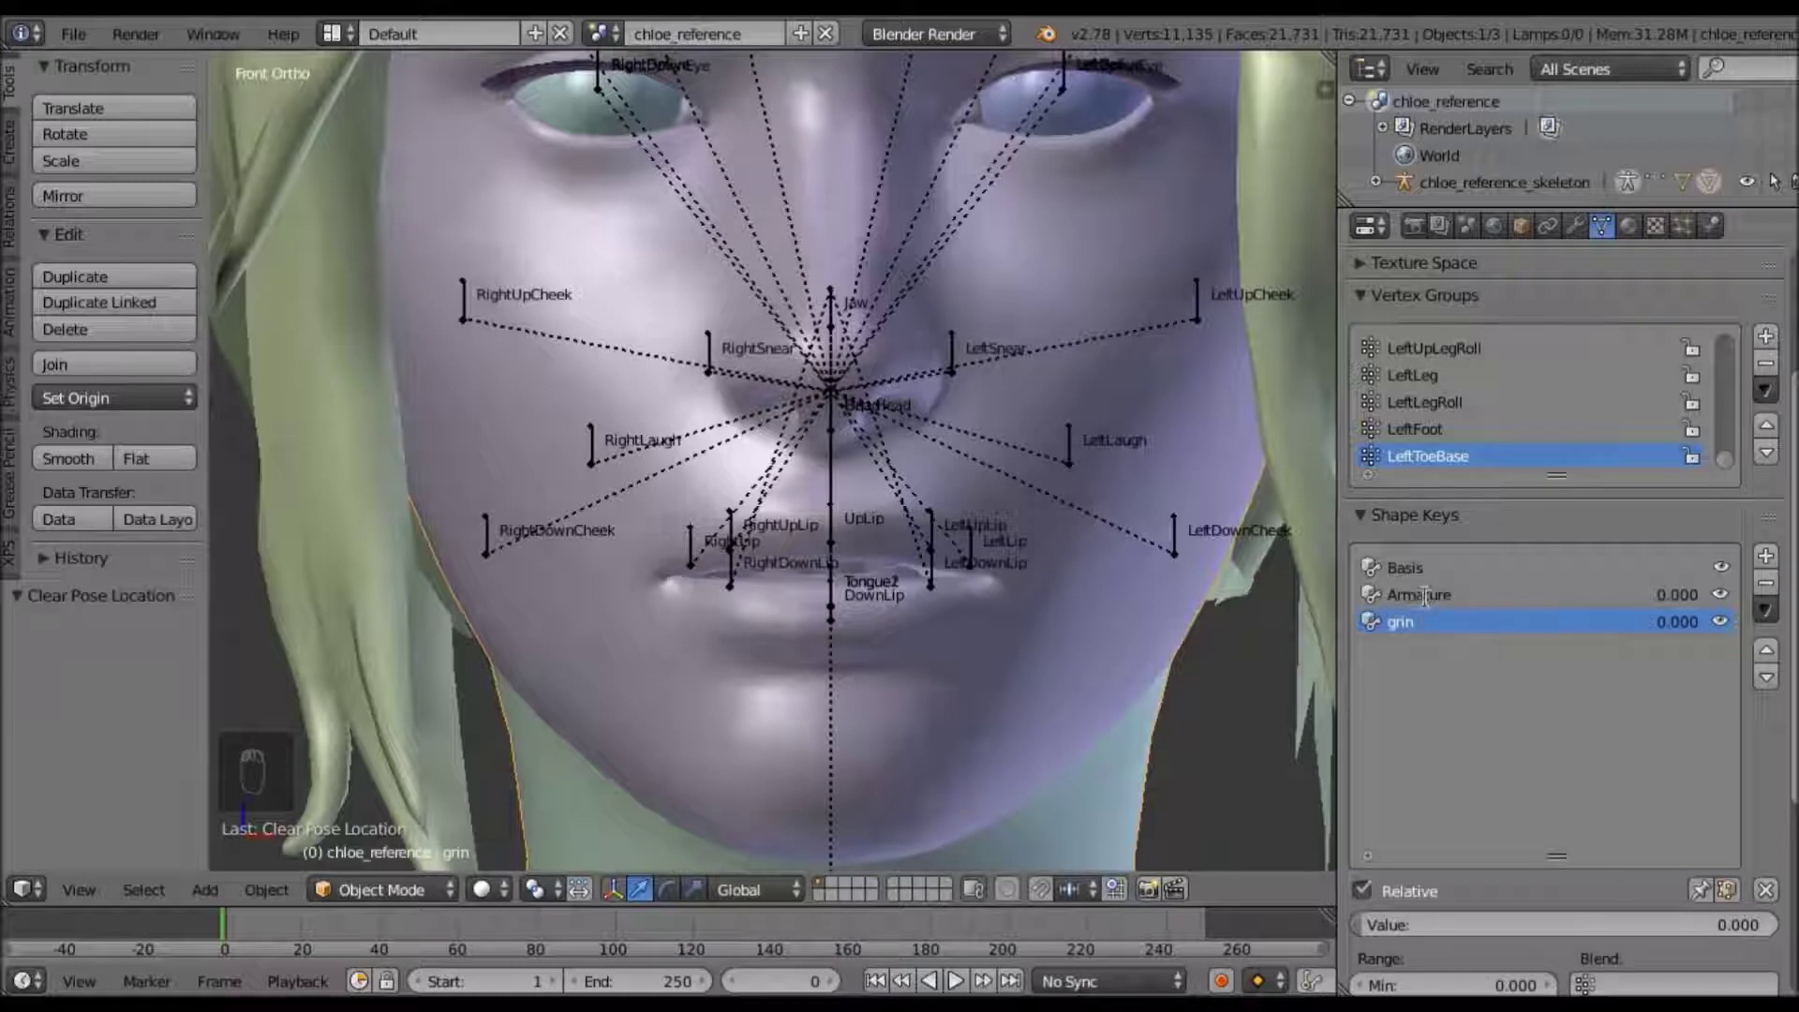
pyautogui.doubleClick(1425, 596)
pyautogui.write('mouth')
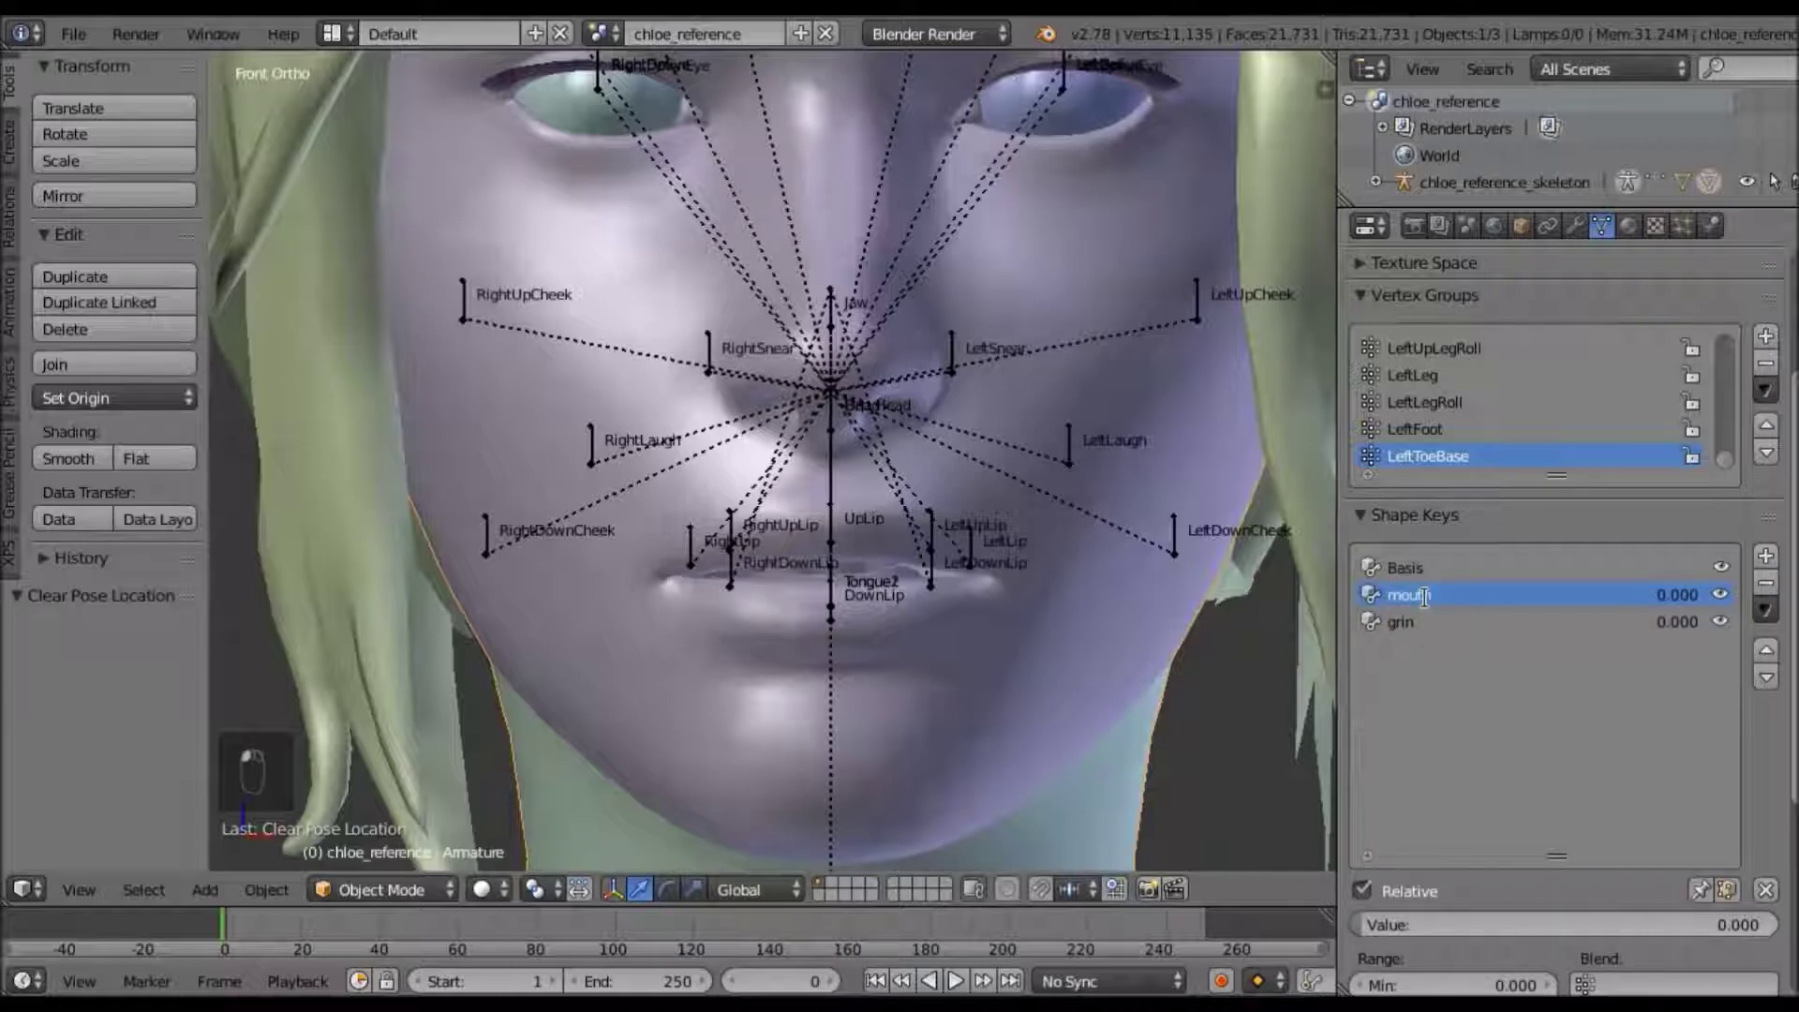
pyautogui.write(' open')
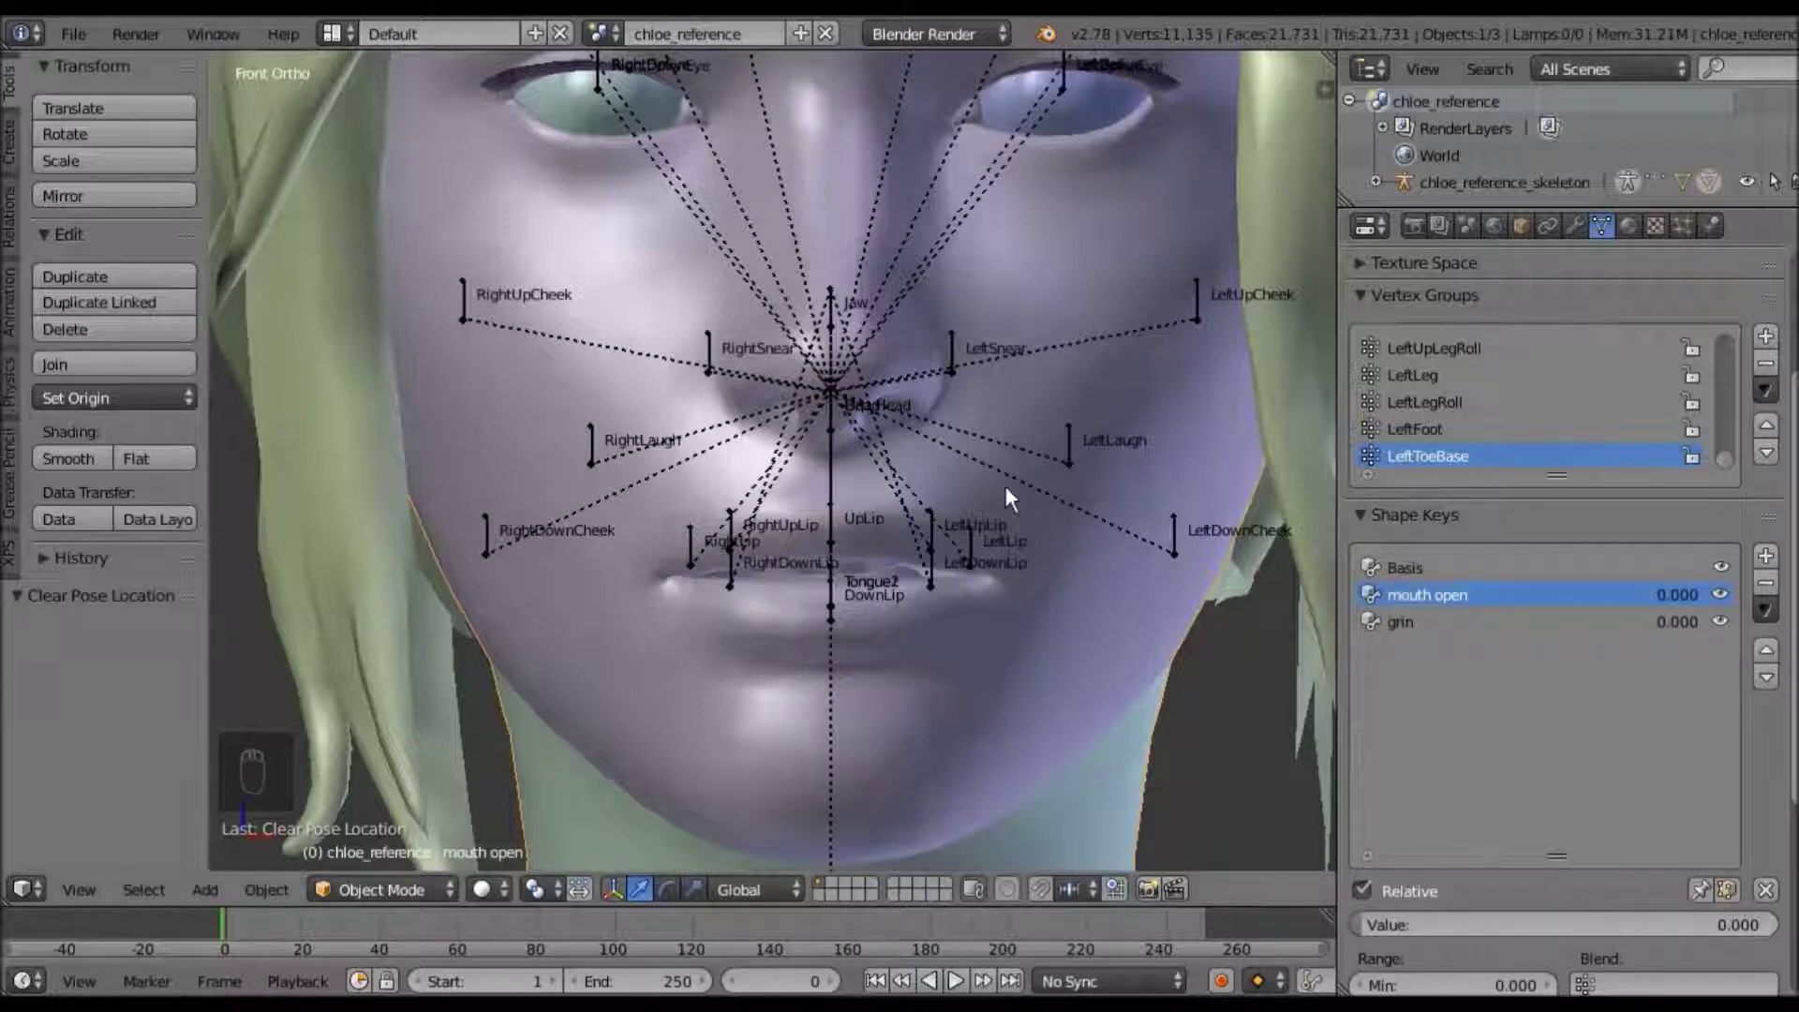
pyautogui.scroll(-2, 1005, 485)
# Lower the LeftUpEye bone 0.5 along Z to close the left eye
pyautogui.scroll(5, 965, 486)
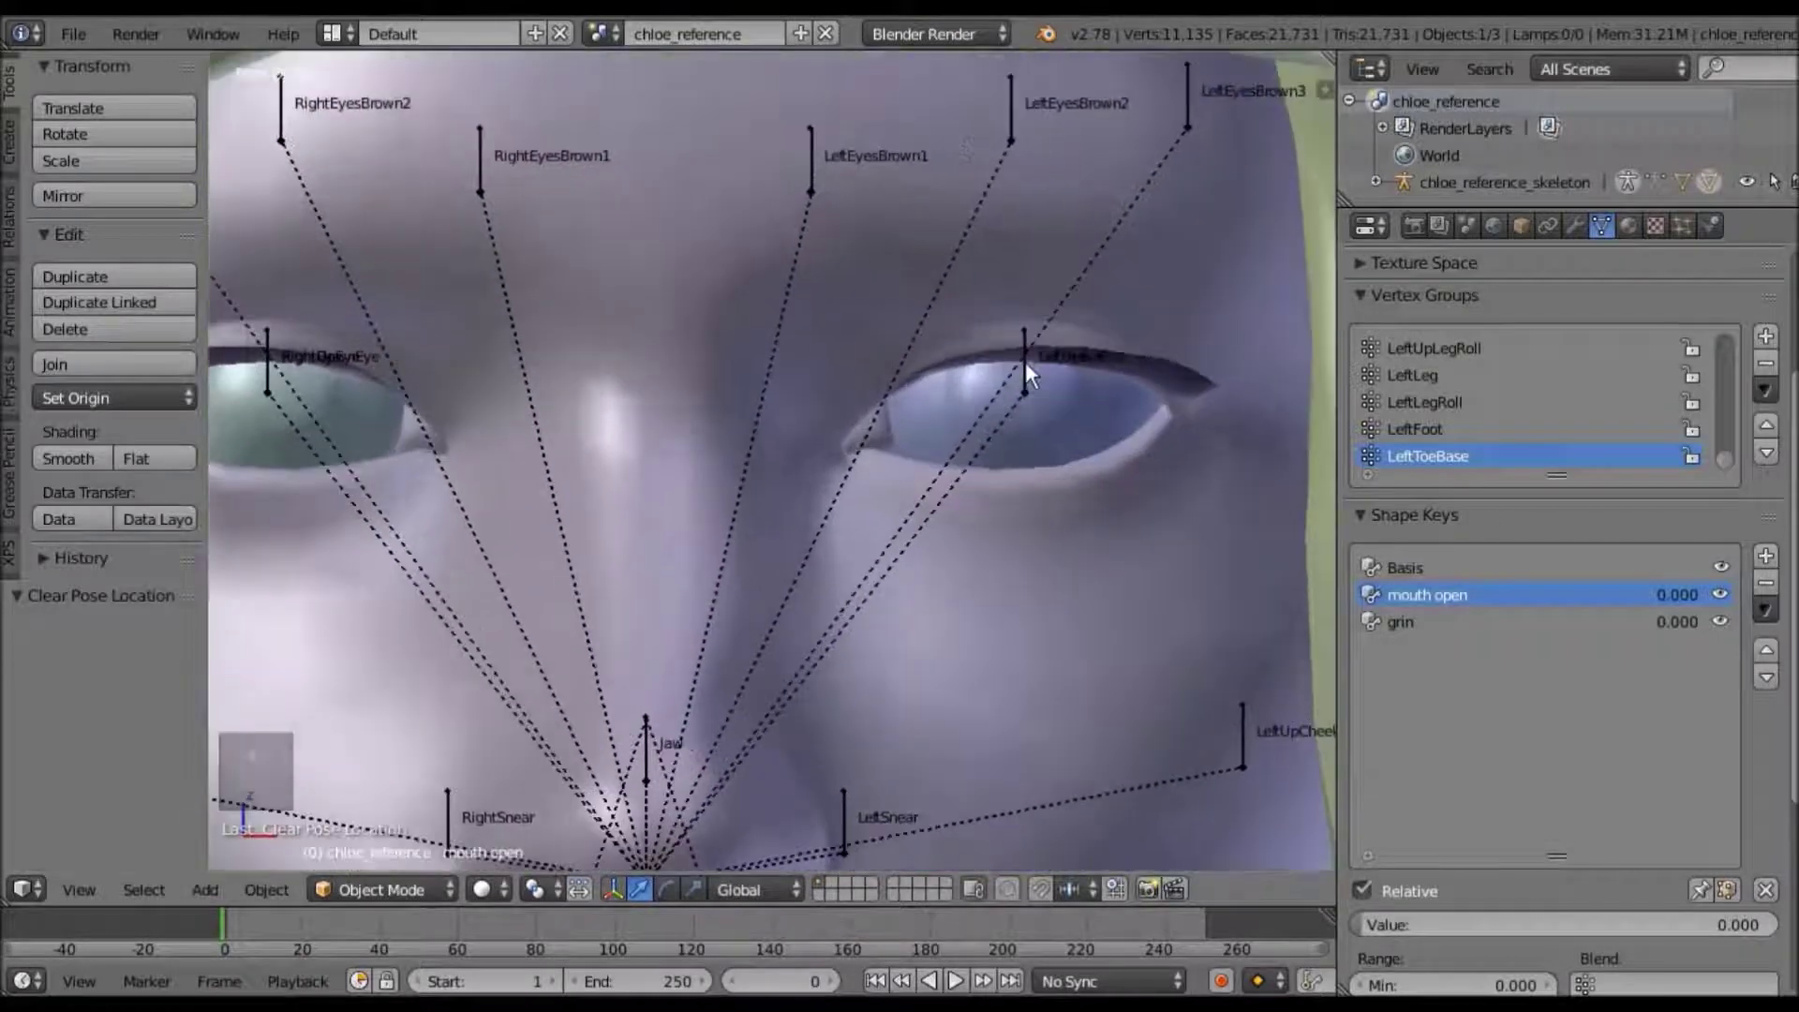
pyautogui.rightClick(1025, 361)
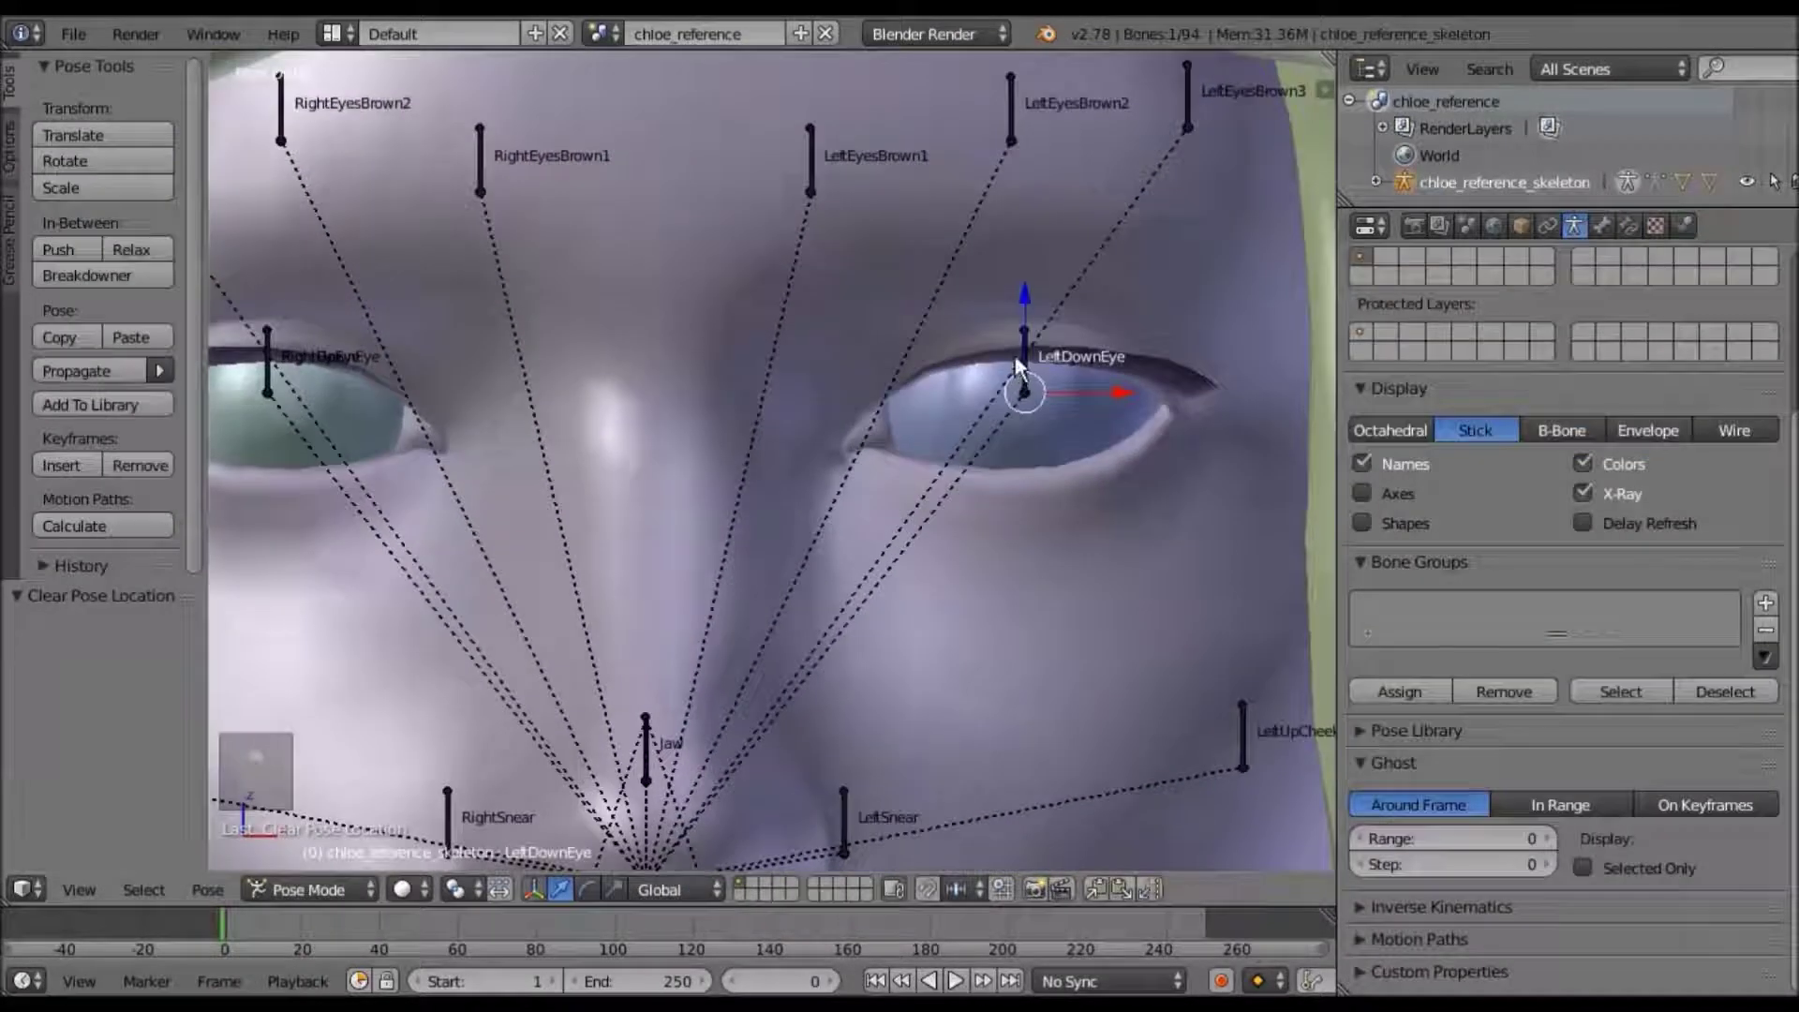
pyautogui.moveTo(1021, 296); pyautogui.dragTo(1031, 473)
pyautogui.hotkey('ctrl', 'z')
pyautogui.rightClick(1032, 343)
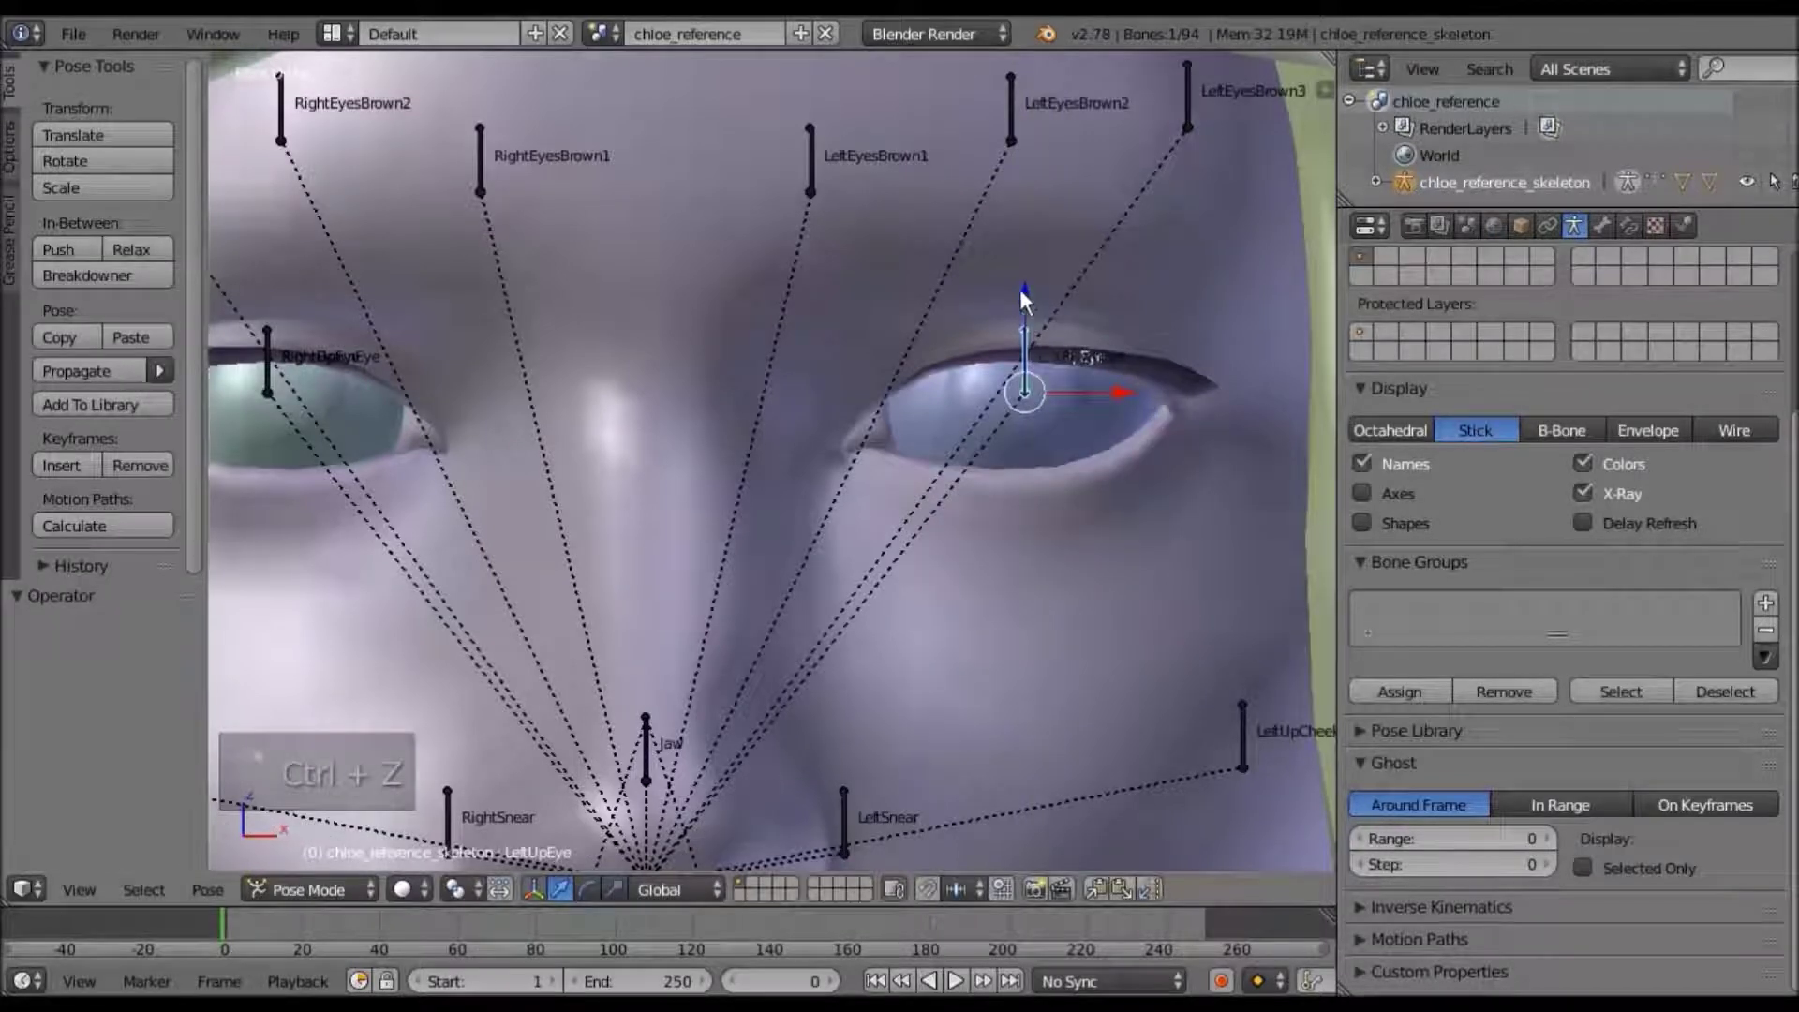
pyautogui.moveTo(1020, 288); pyautogui.dragTo(1036, 367)
pyautogui.hotkey('ctrl', 'z')
pyautogui.moveTo(1032, 316); pyautogui.dragTo(1027, 425)
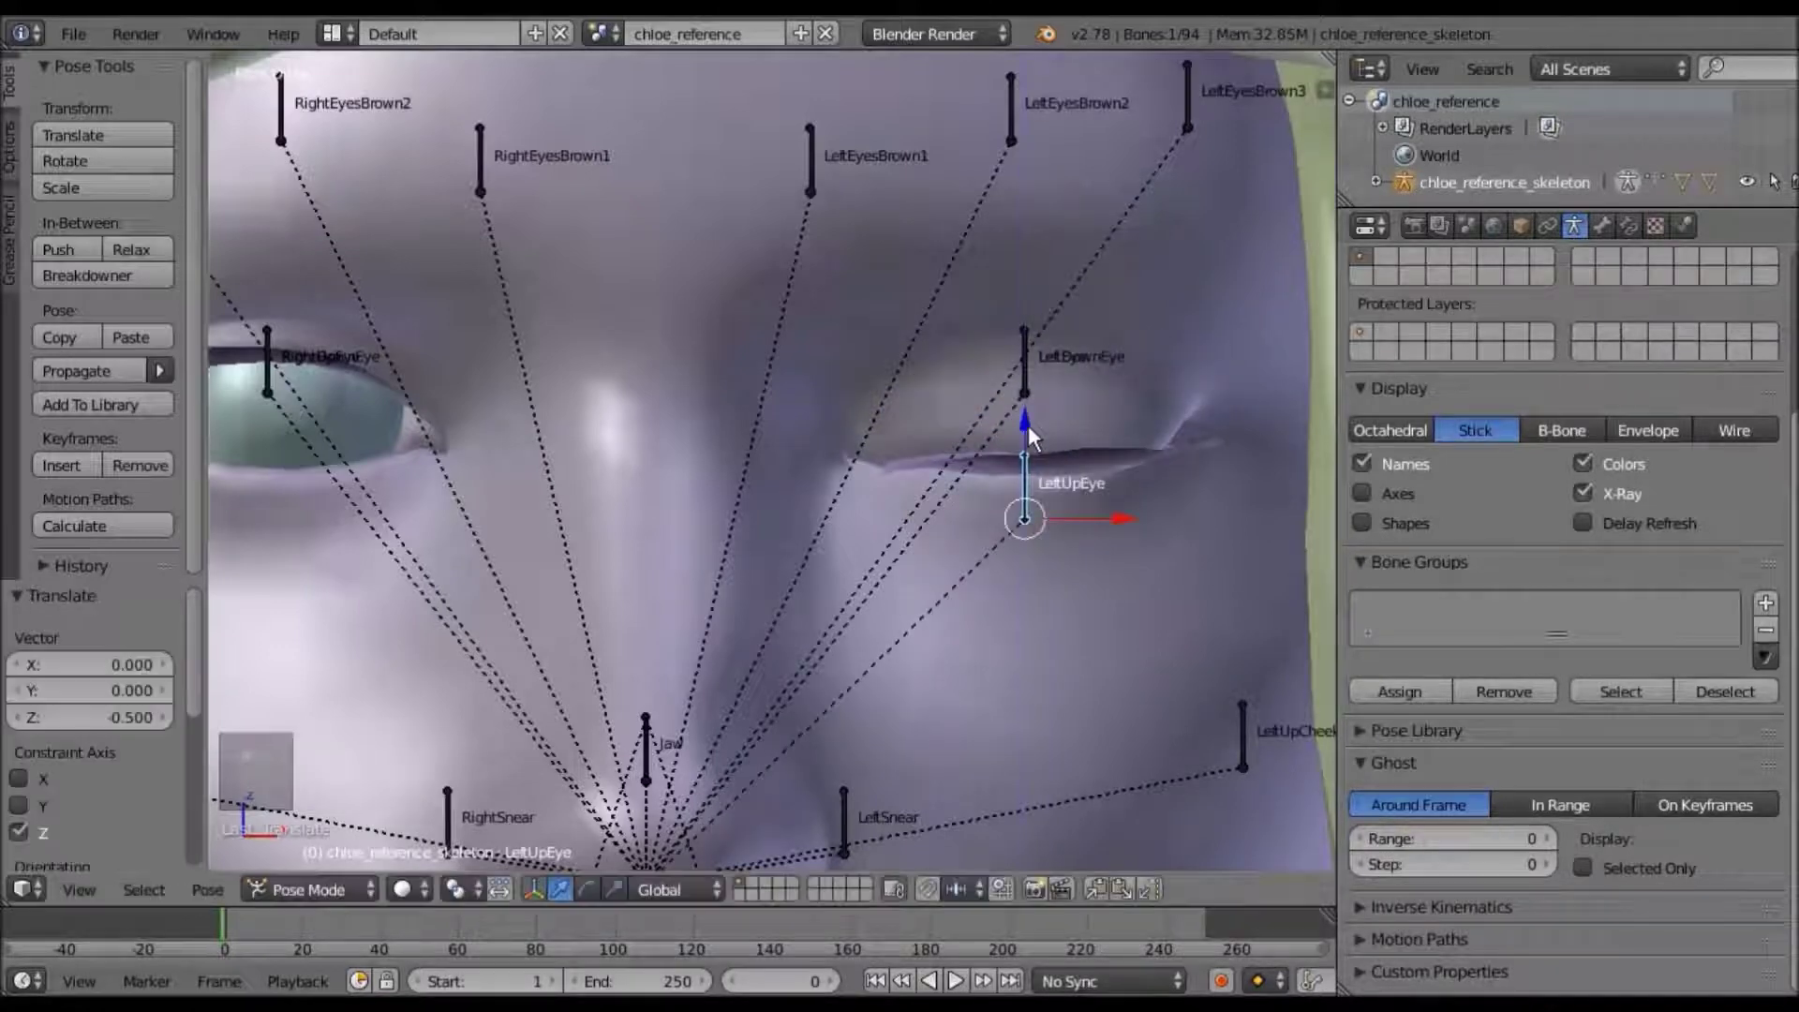
# Lower the RightUpEye bone to close the right eye, then reselect the face mesh
pyautogui.keyDown('ctrl'); pyautogui.scroll(3, 1032, 436); pyautogui.keyUp('ctrl')
pyautogui.rightClick(480, 354)
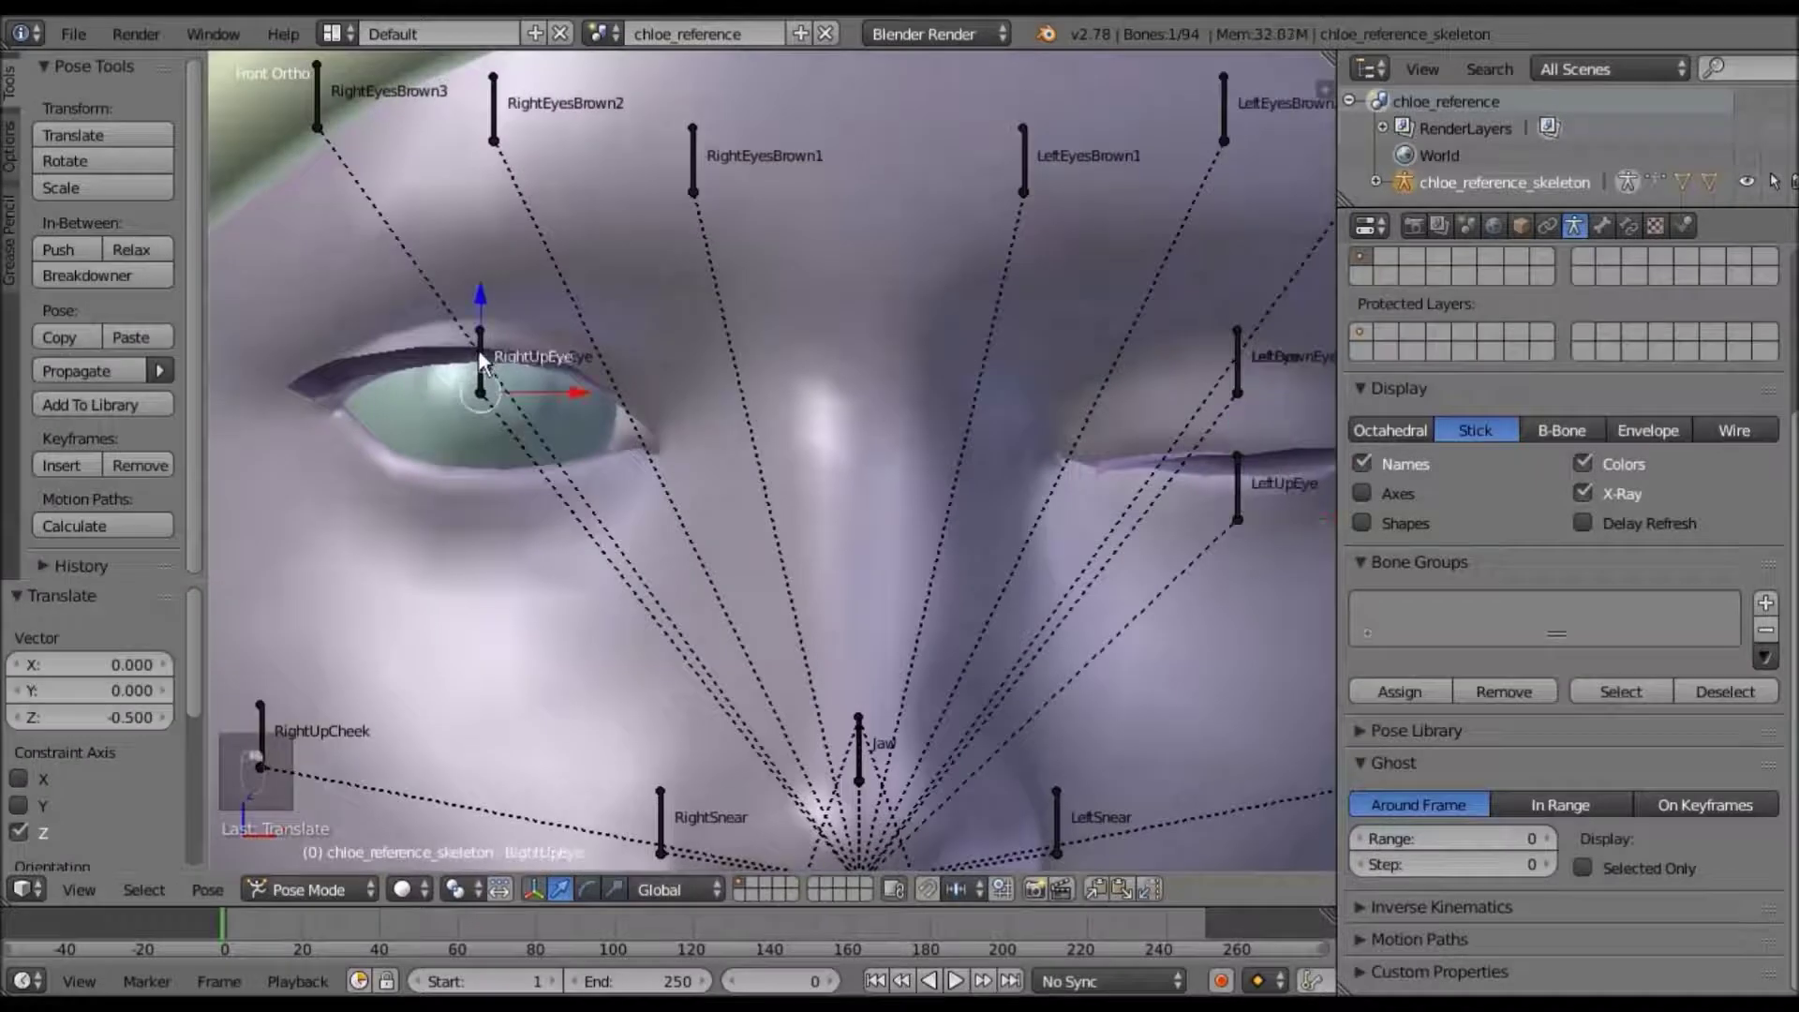
pyautogui.moveTo(481, 298); pyautogui.dragTo(481, 418)
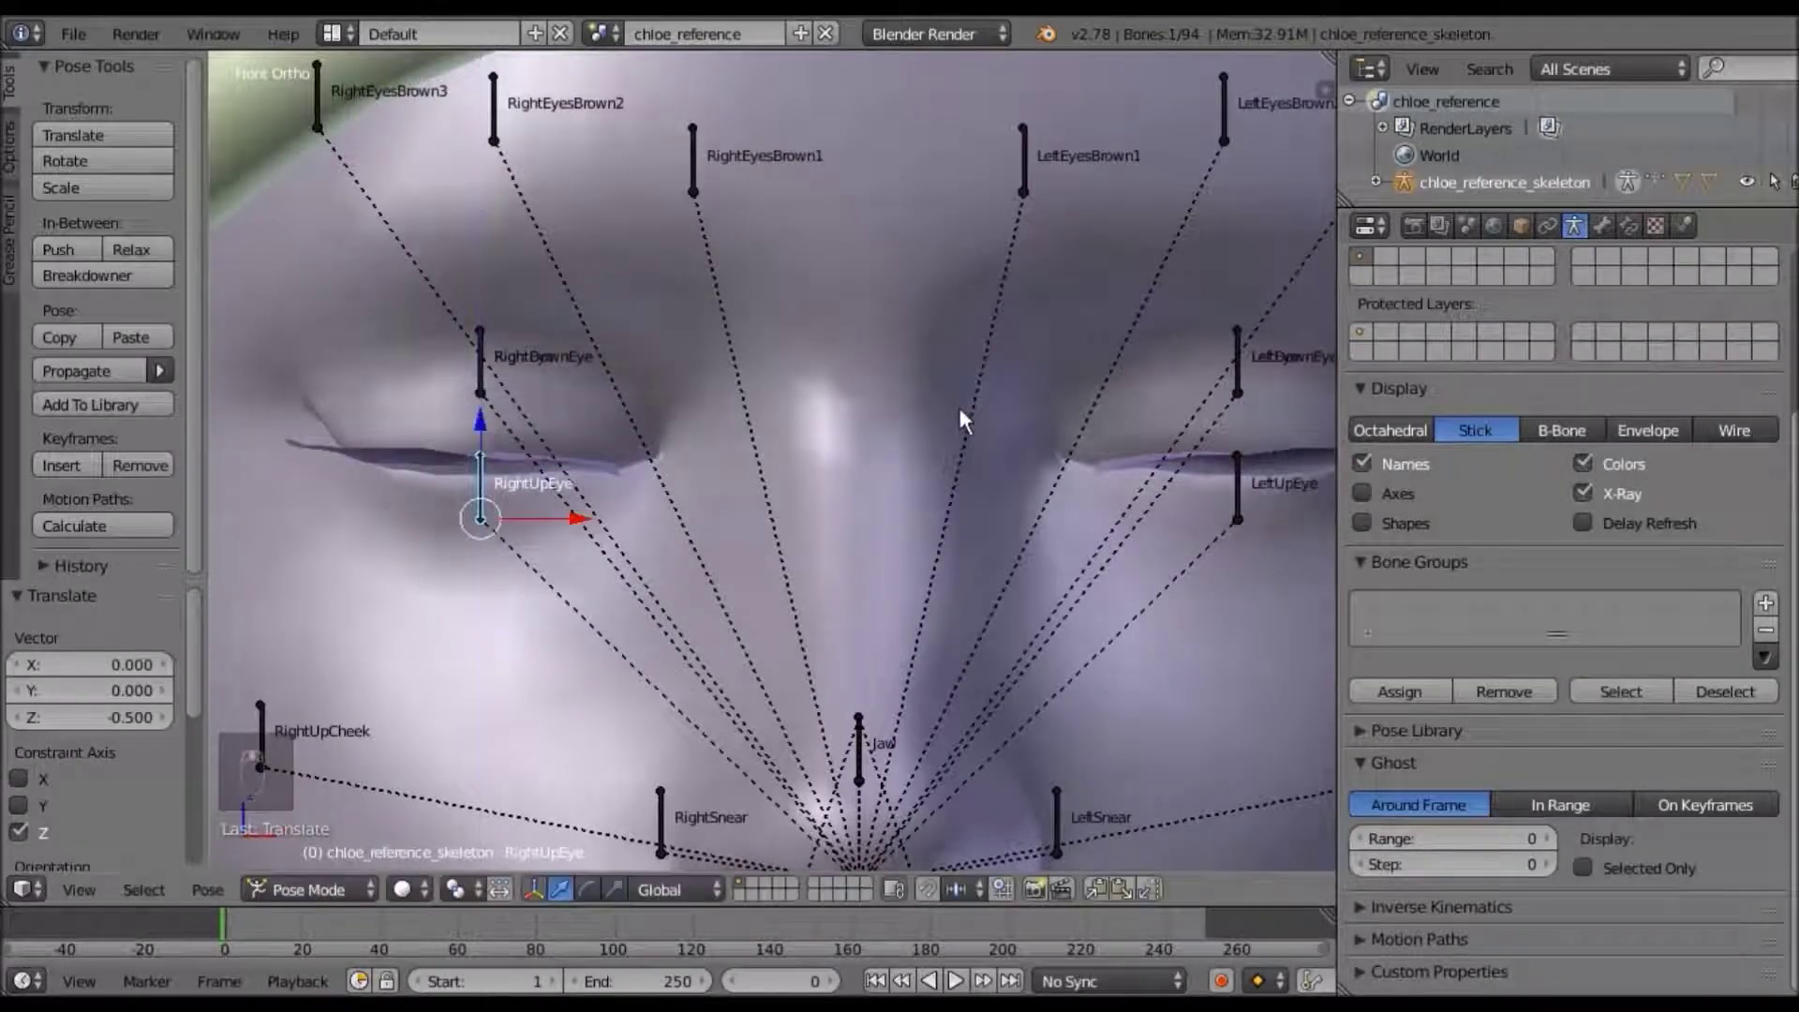
pyautogui.scroll(-6, 959, 407)
pyautogui.rightClick(1038, 554)
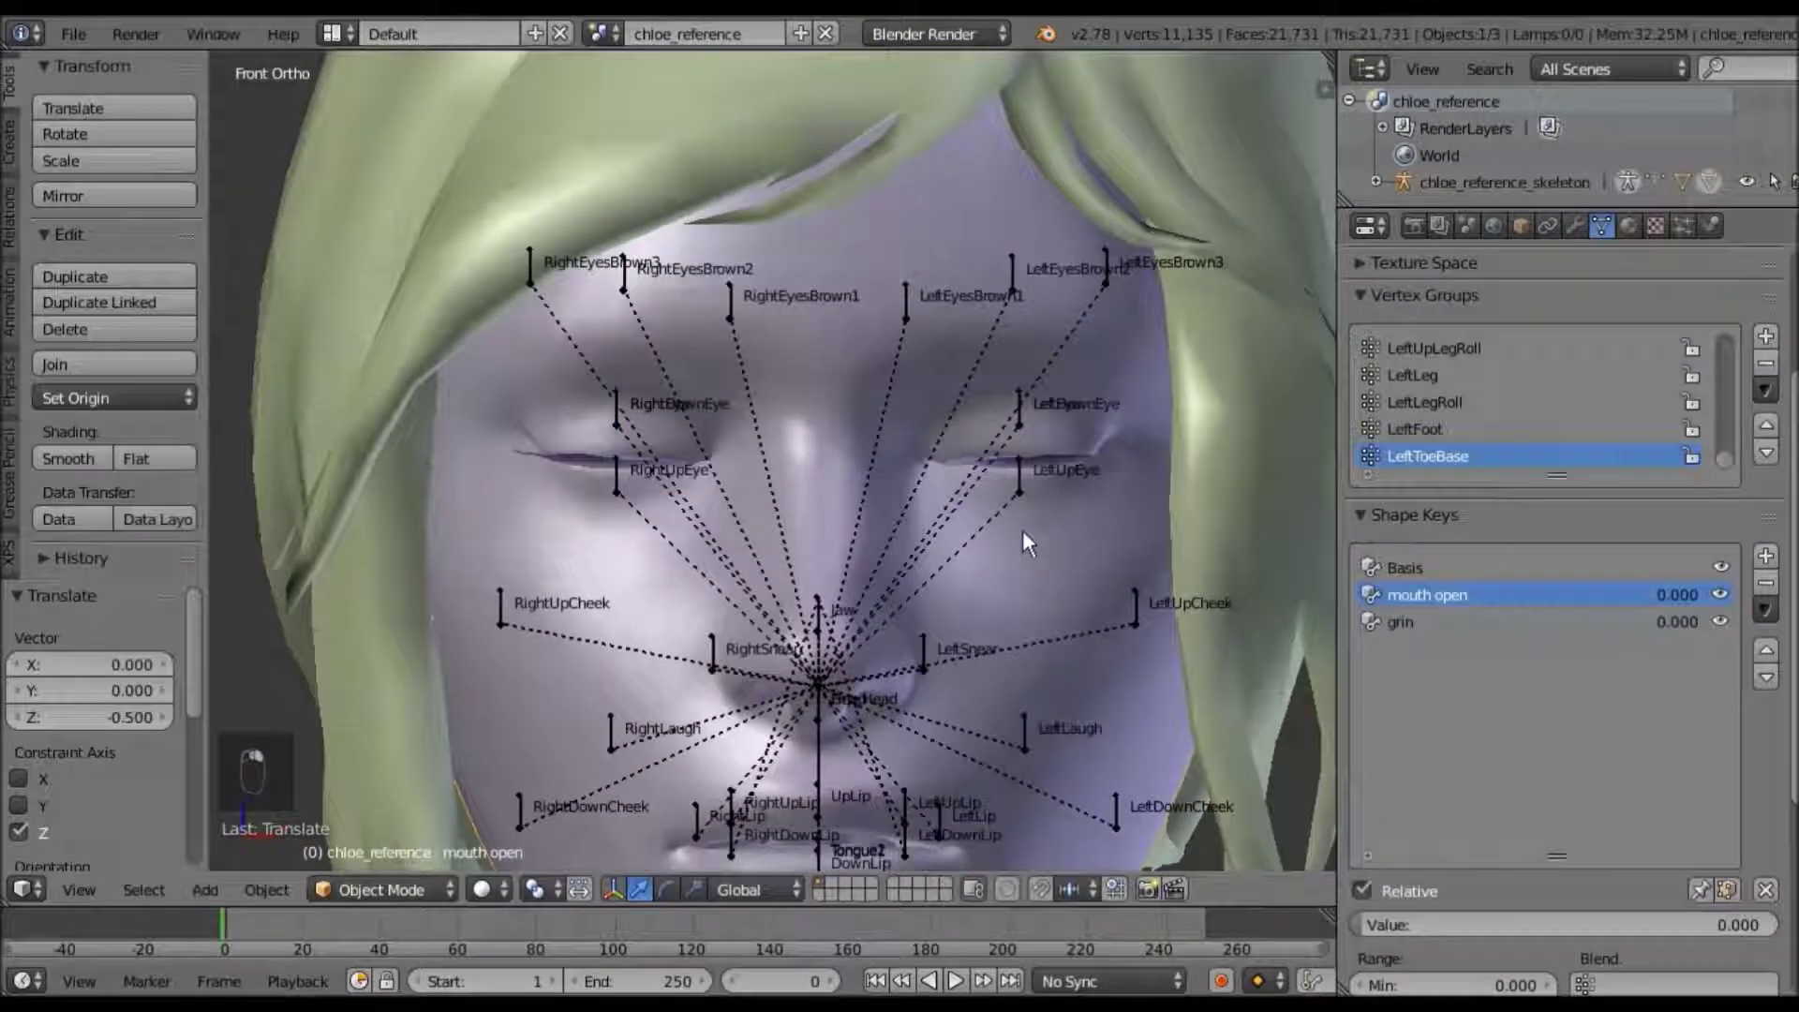
# Apply the armature as a shape key, then re-add an Armature modifier using chloe_reference_skeleton
pyautogui.click(1576, 225)
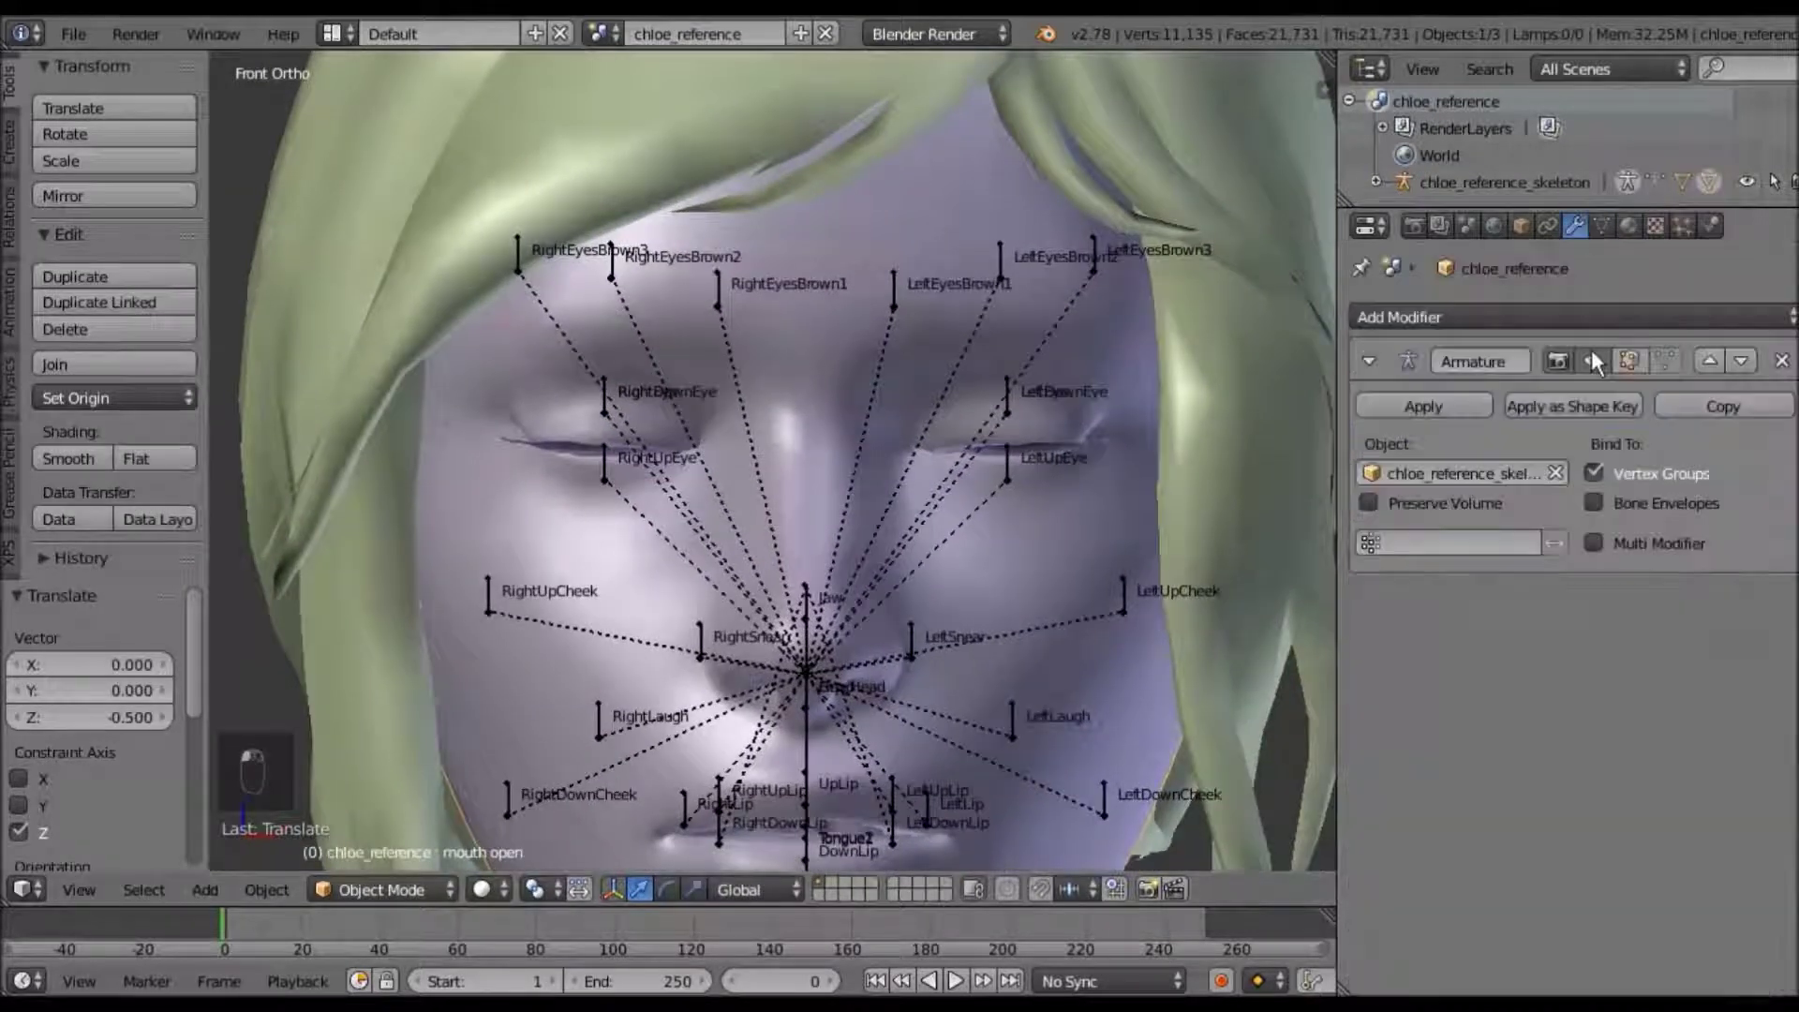
pyautogui.click(1553, 407)
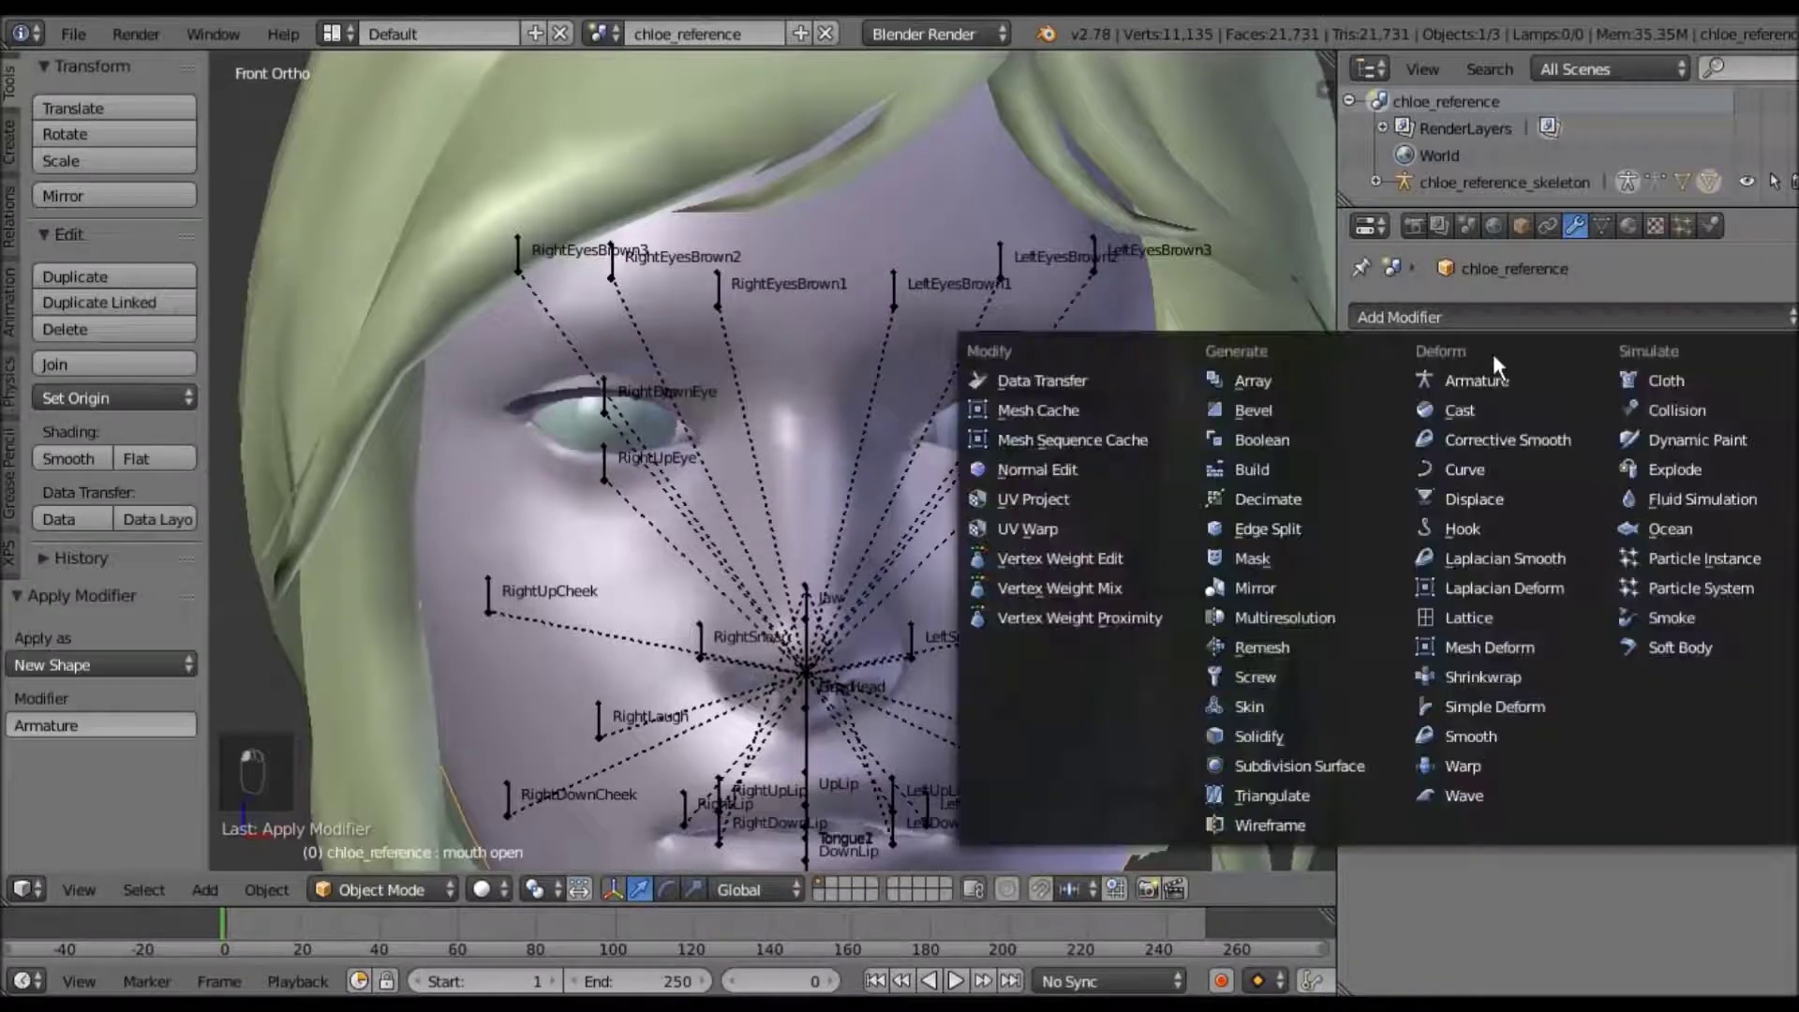
pyautogui.click(1497, 379)
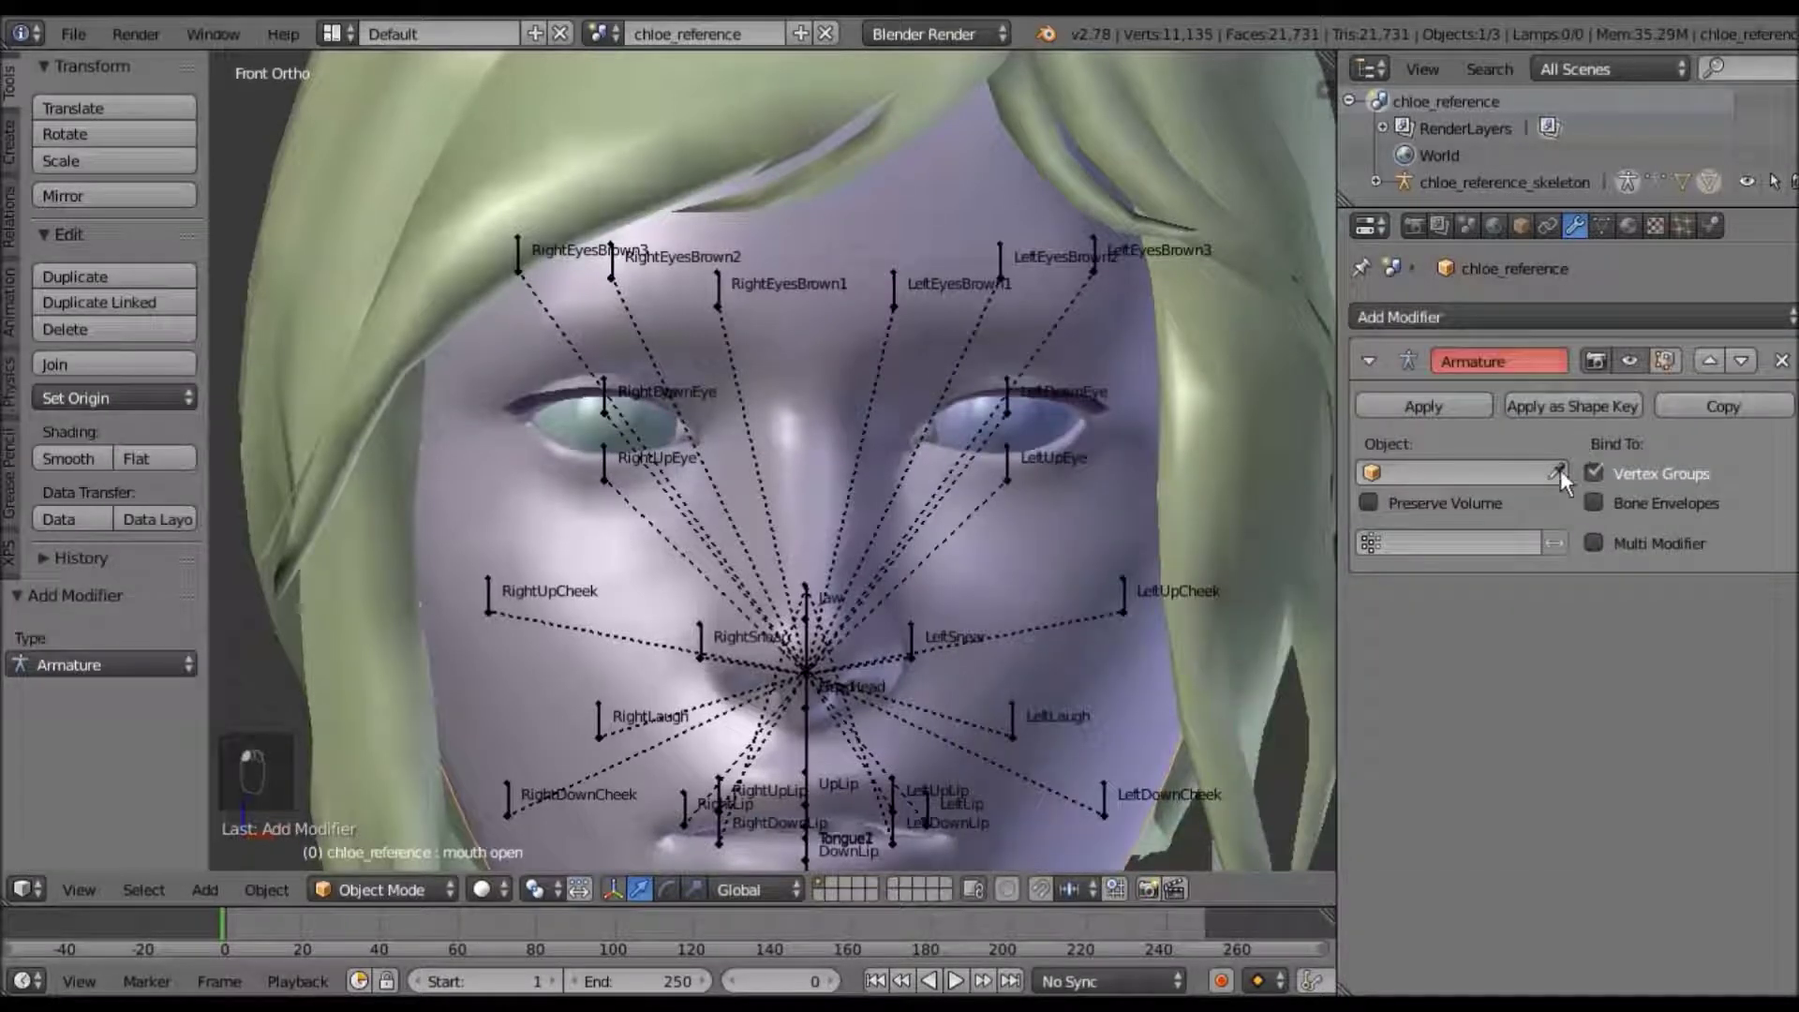
pyautogui.click(1555, 470)
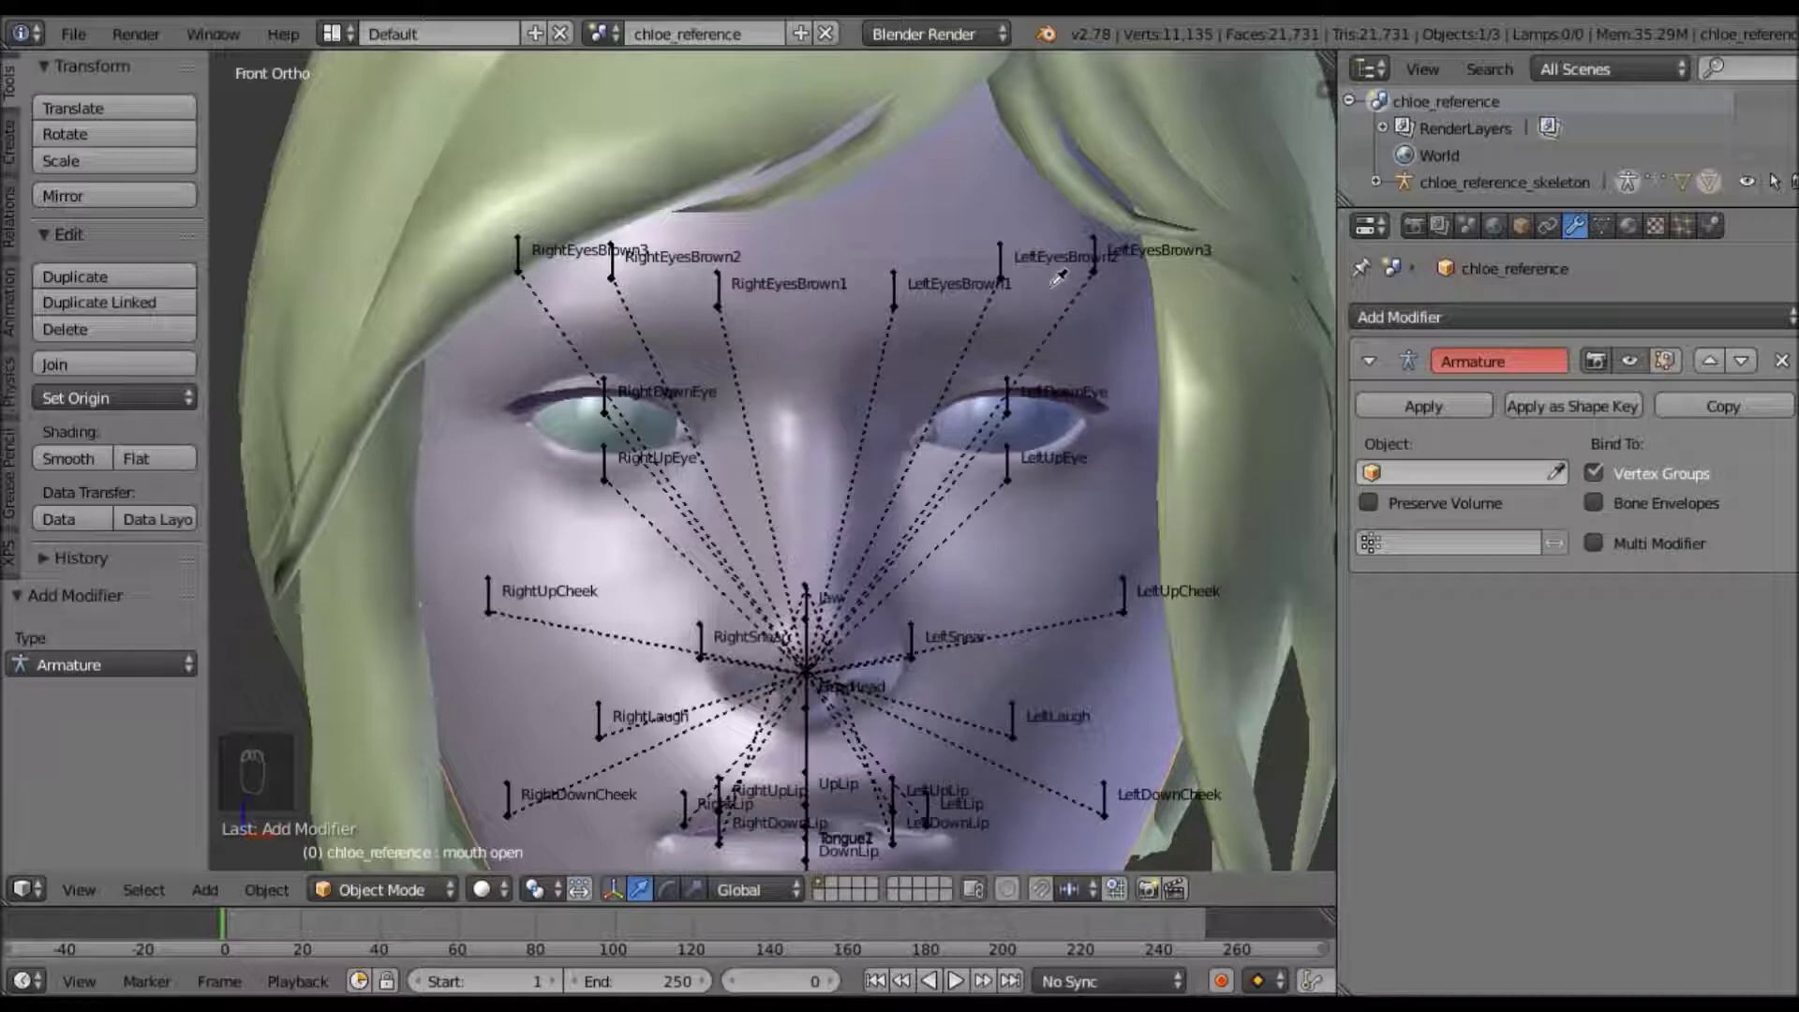
pyautogui.click(909, 286)
# Select the rig in Pose Mode and clear all bone poses so the eyes reopen
pyautogui.rightClick(902, 294)
pyautogui.hotkey('ctrl', 'Tab')
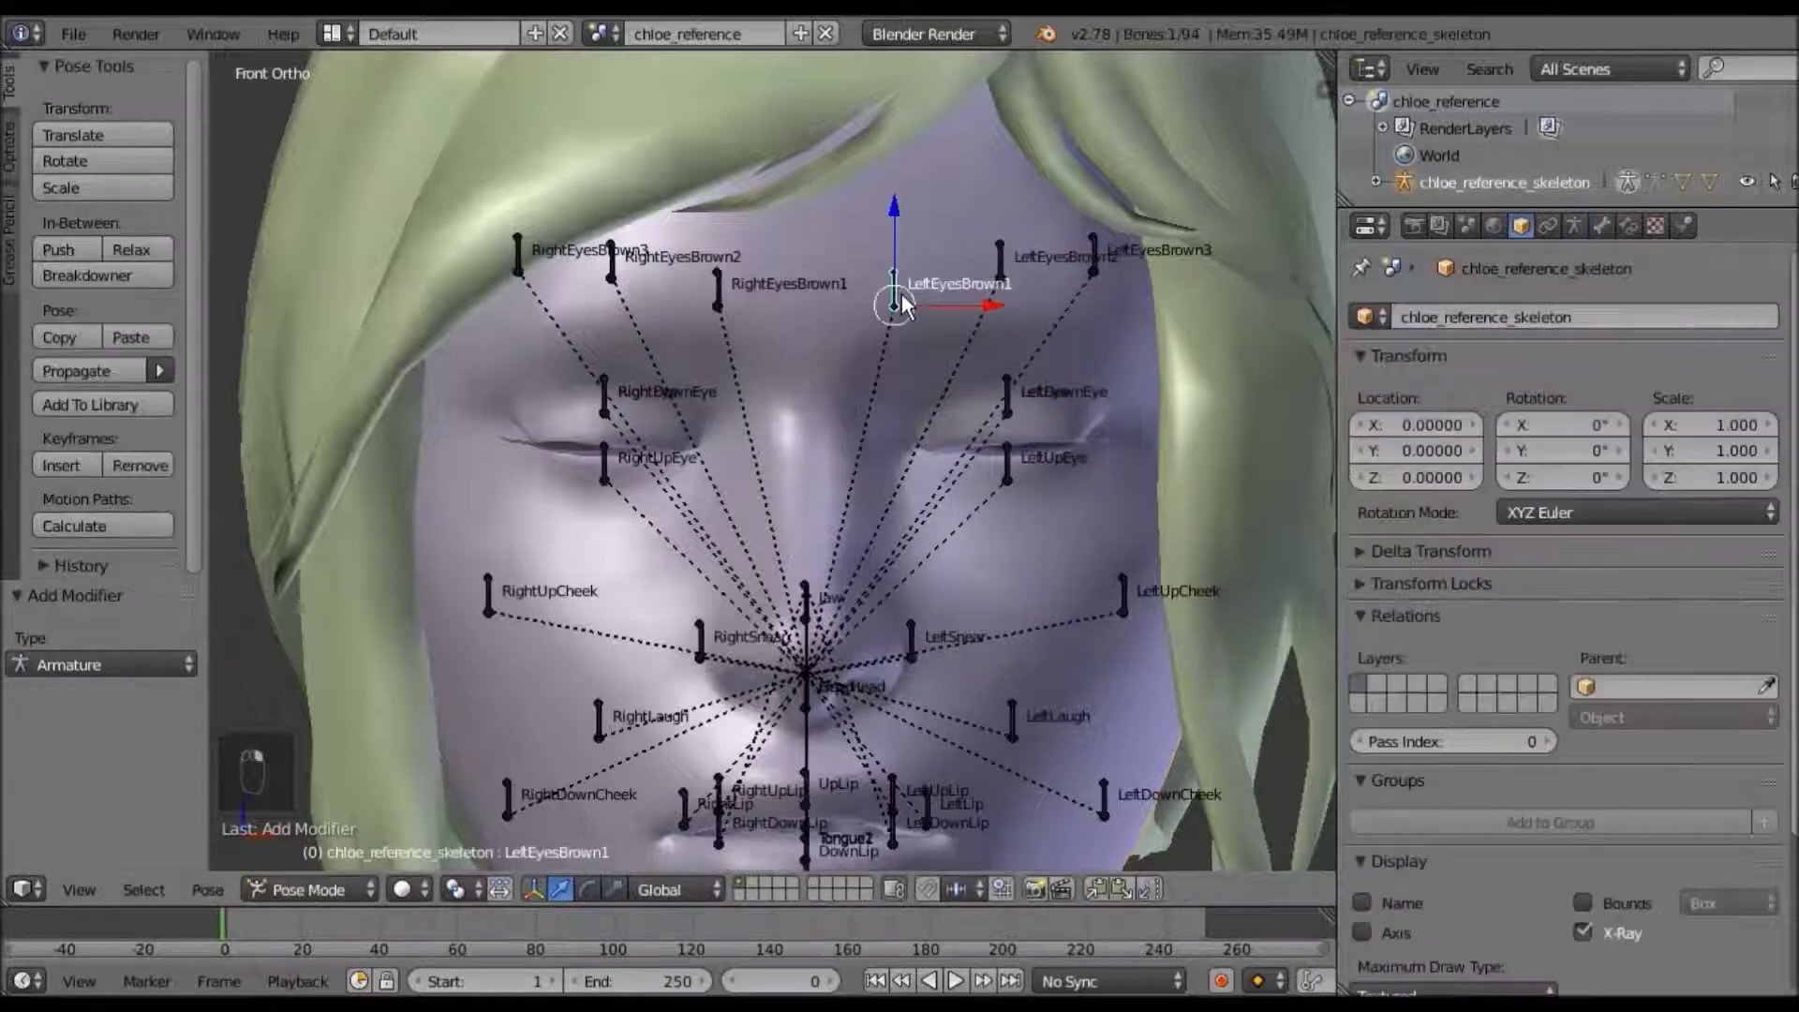
pyautogui.press('a')
pyautogui.press('a')
pyautogui.press('a')
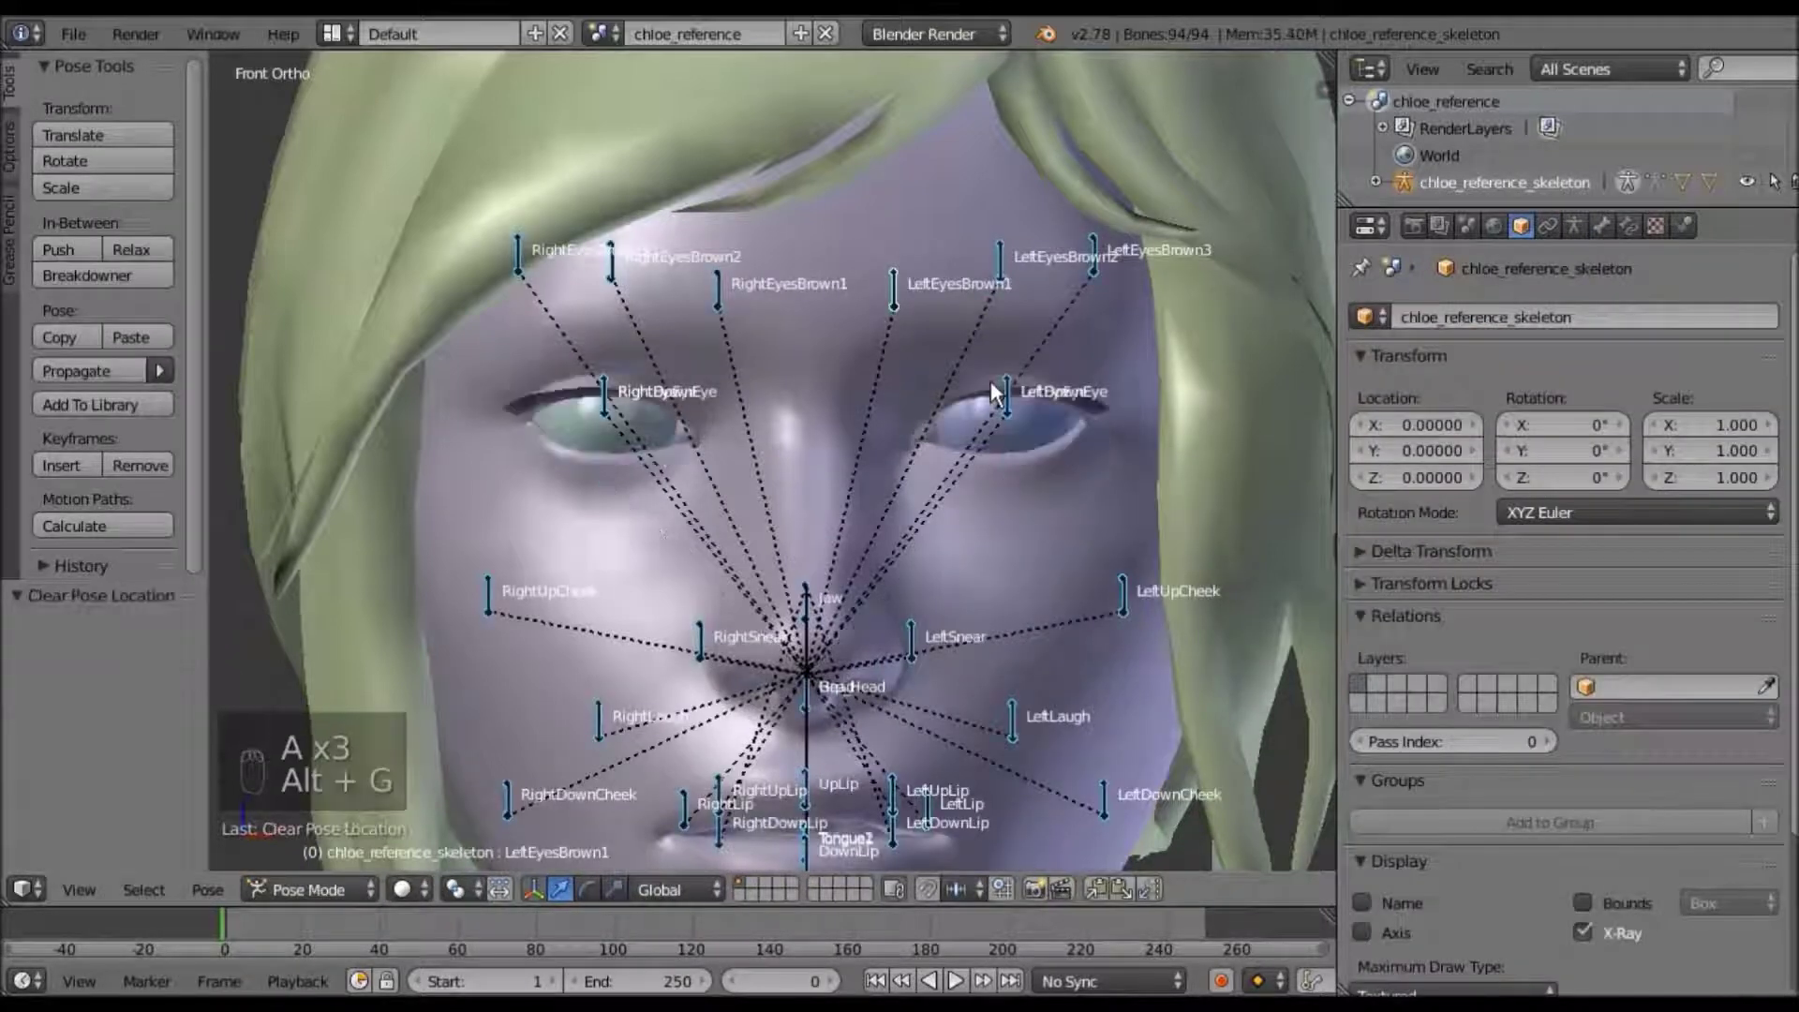
pyautogui.hotkey('alt', 'g')
pyautogui.scroll(2, 1111, 446)
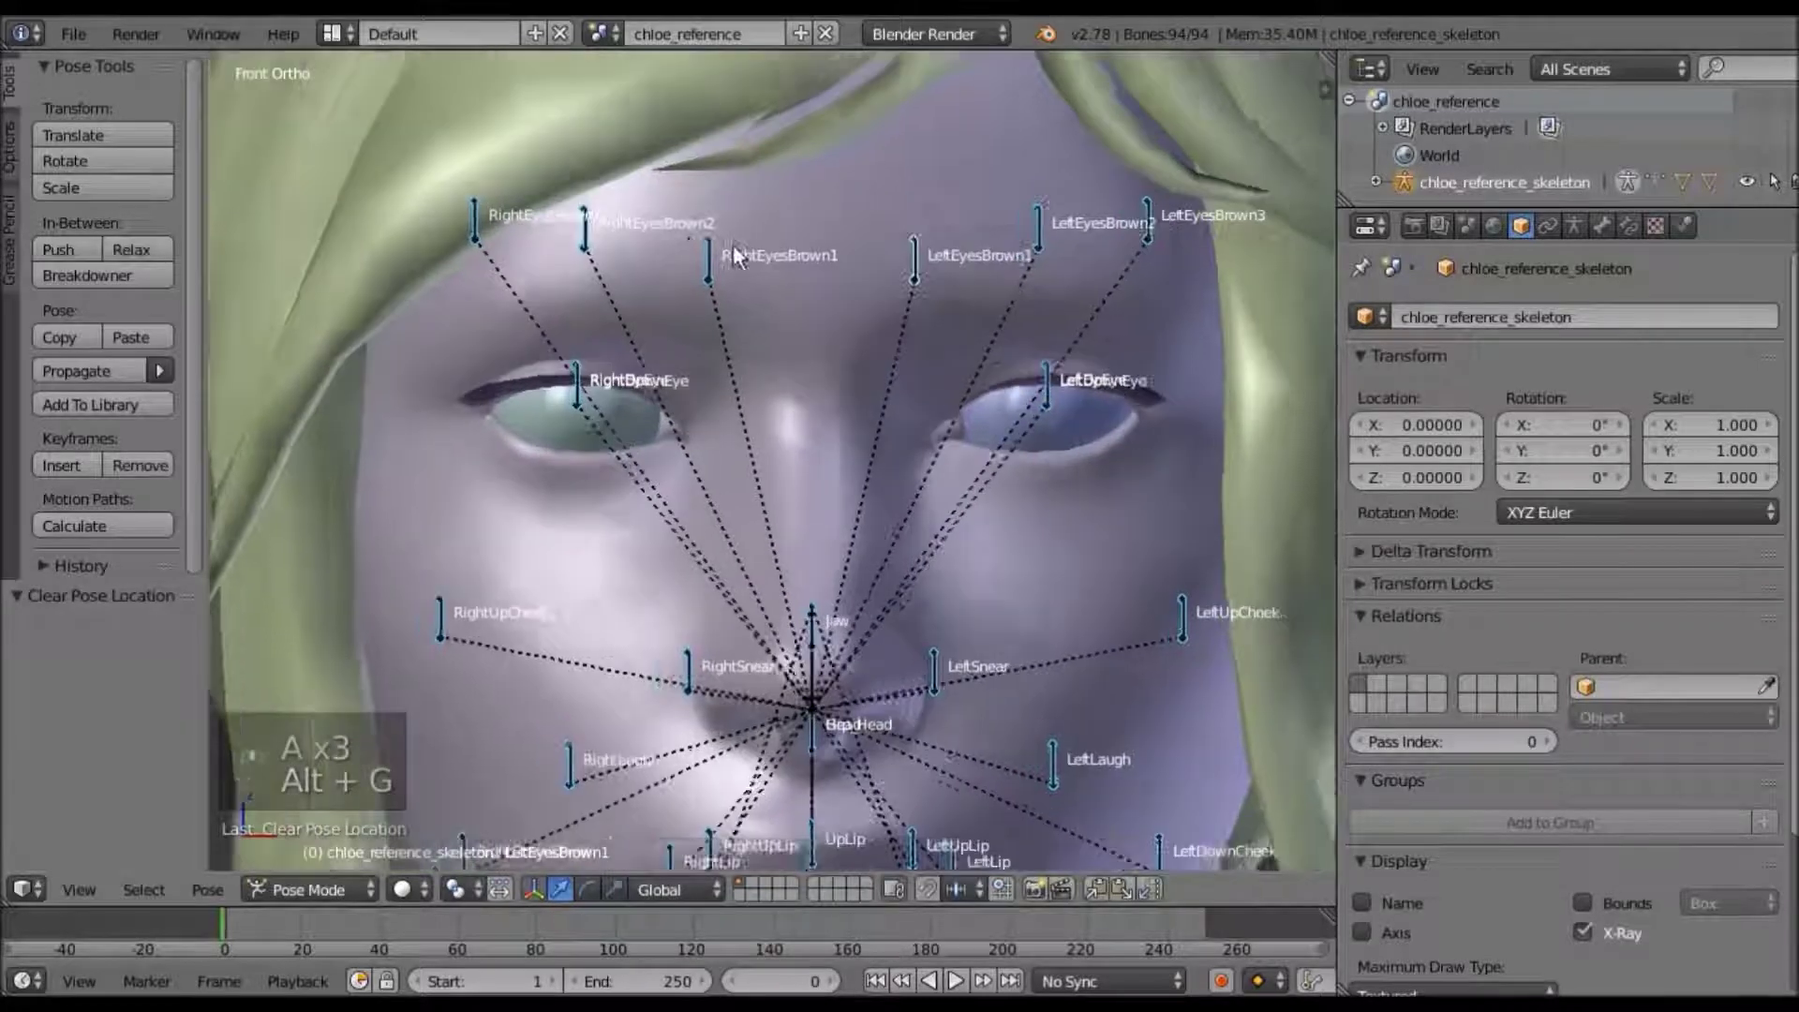
# Preview the new Armature shape key at full strength, reset it to 0, and rename it 'blink'
pyautogui.rightClick(1155, 486)
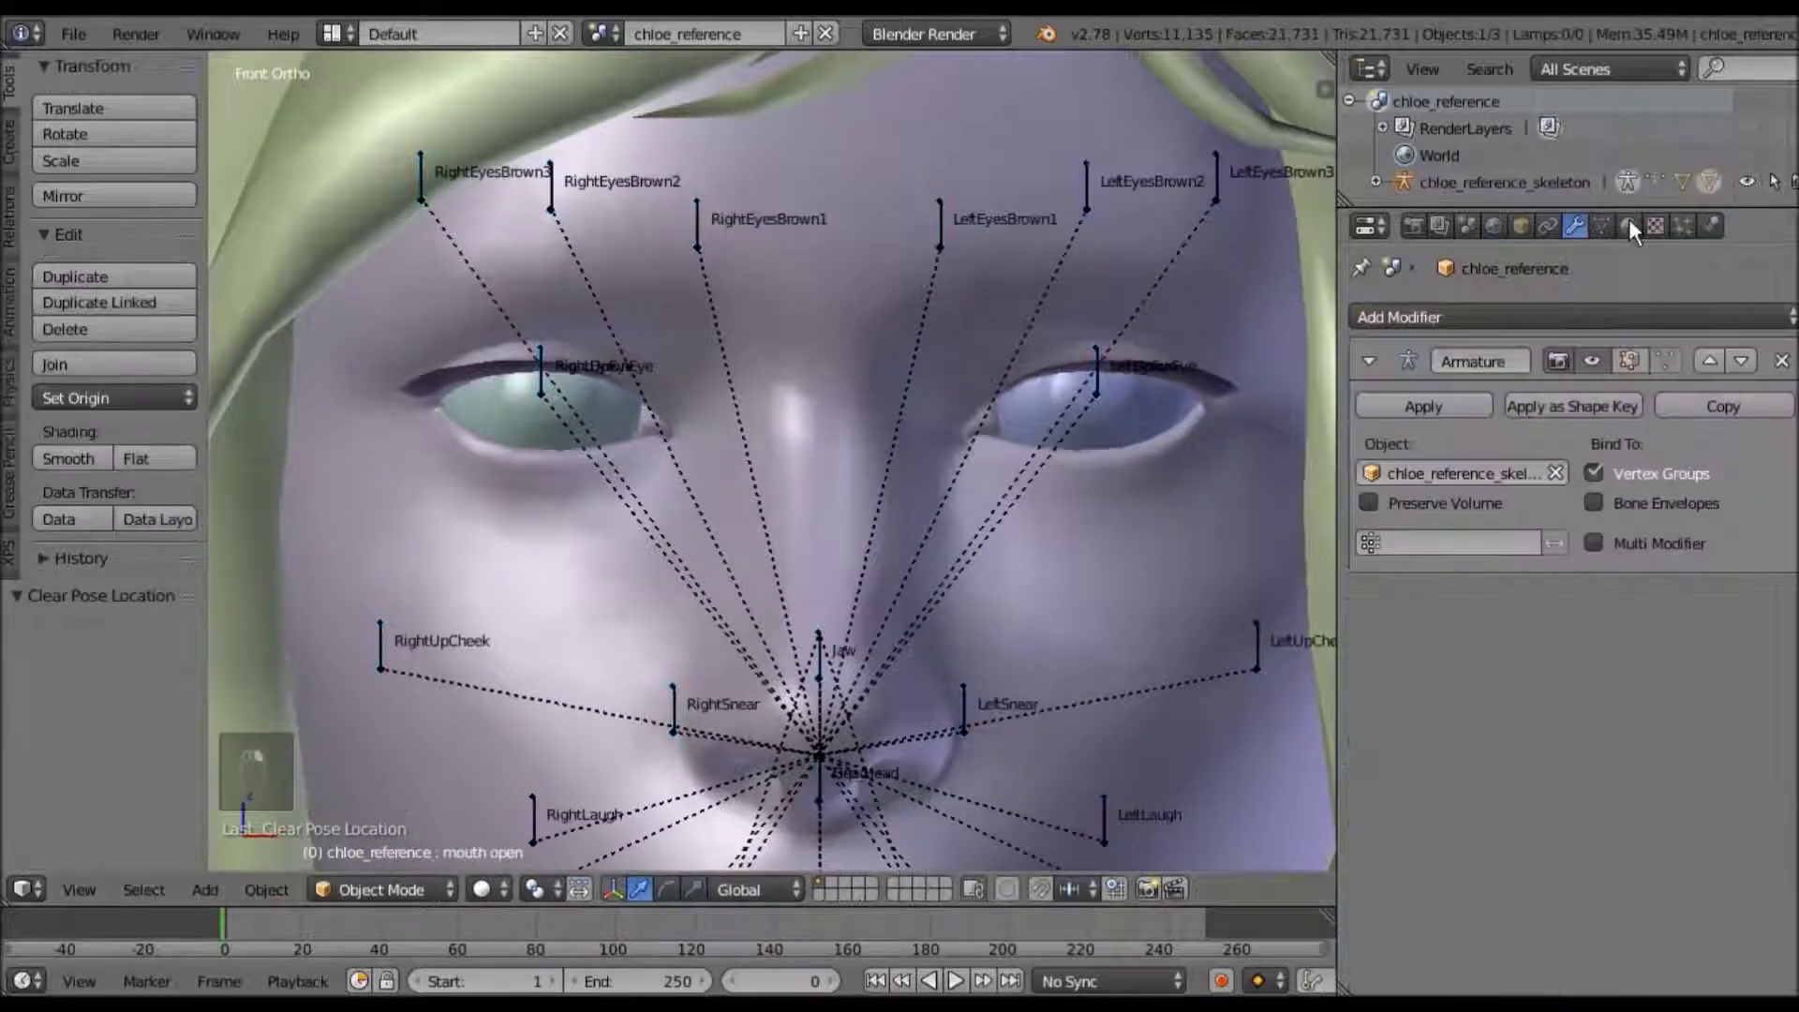
pyautogui.click(1601, 225)
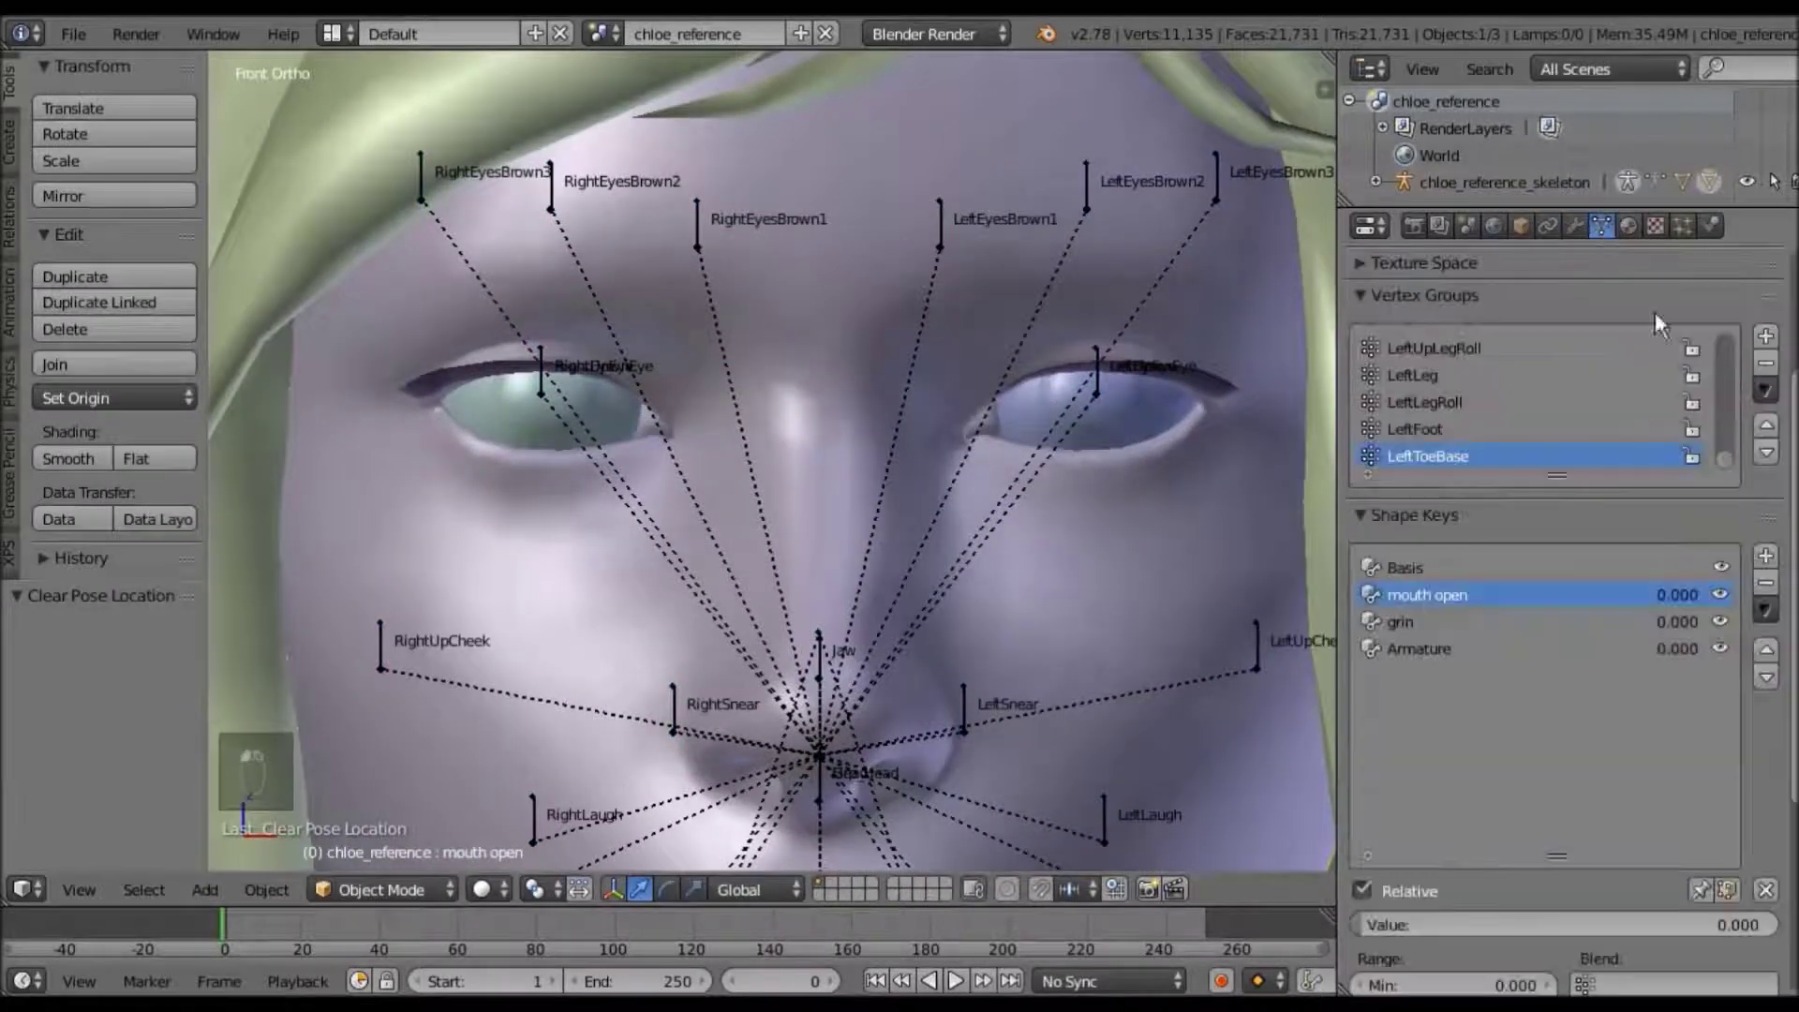
pyautogui.click(1450, 652)
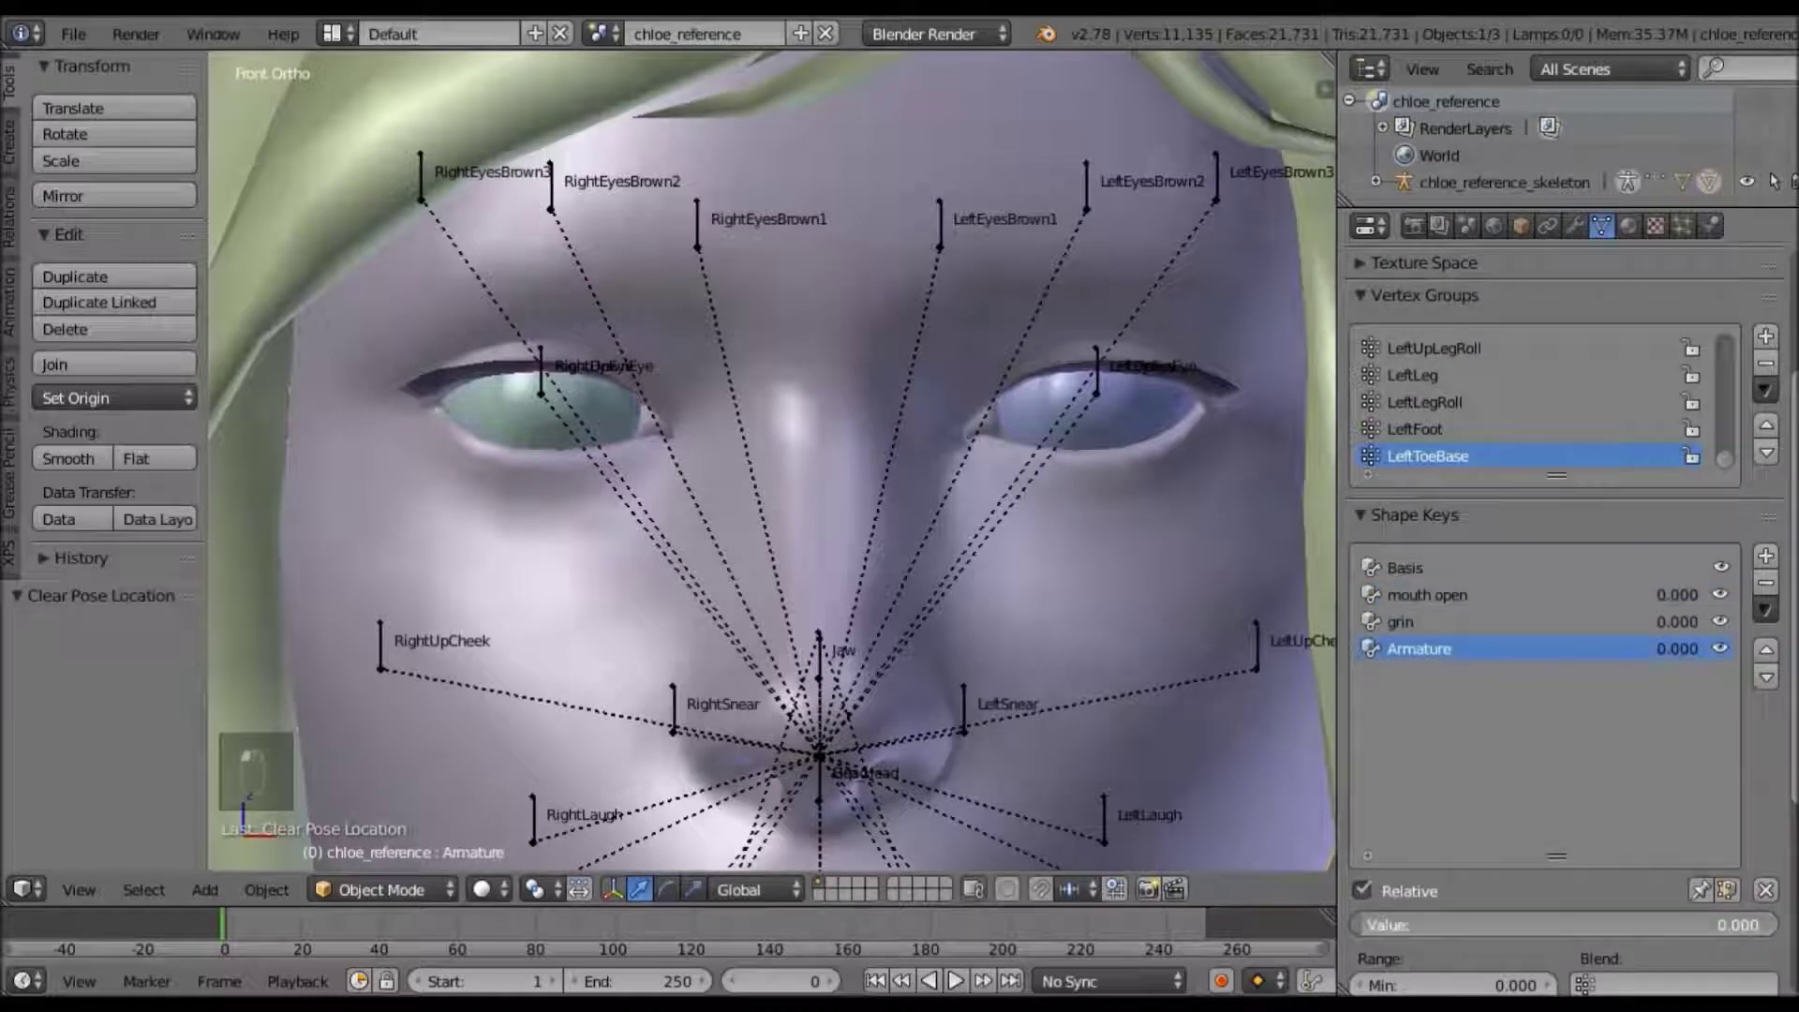
pyautogui.moveTo(1367, 925); pyautogui.dragTo(1771, 925)
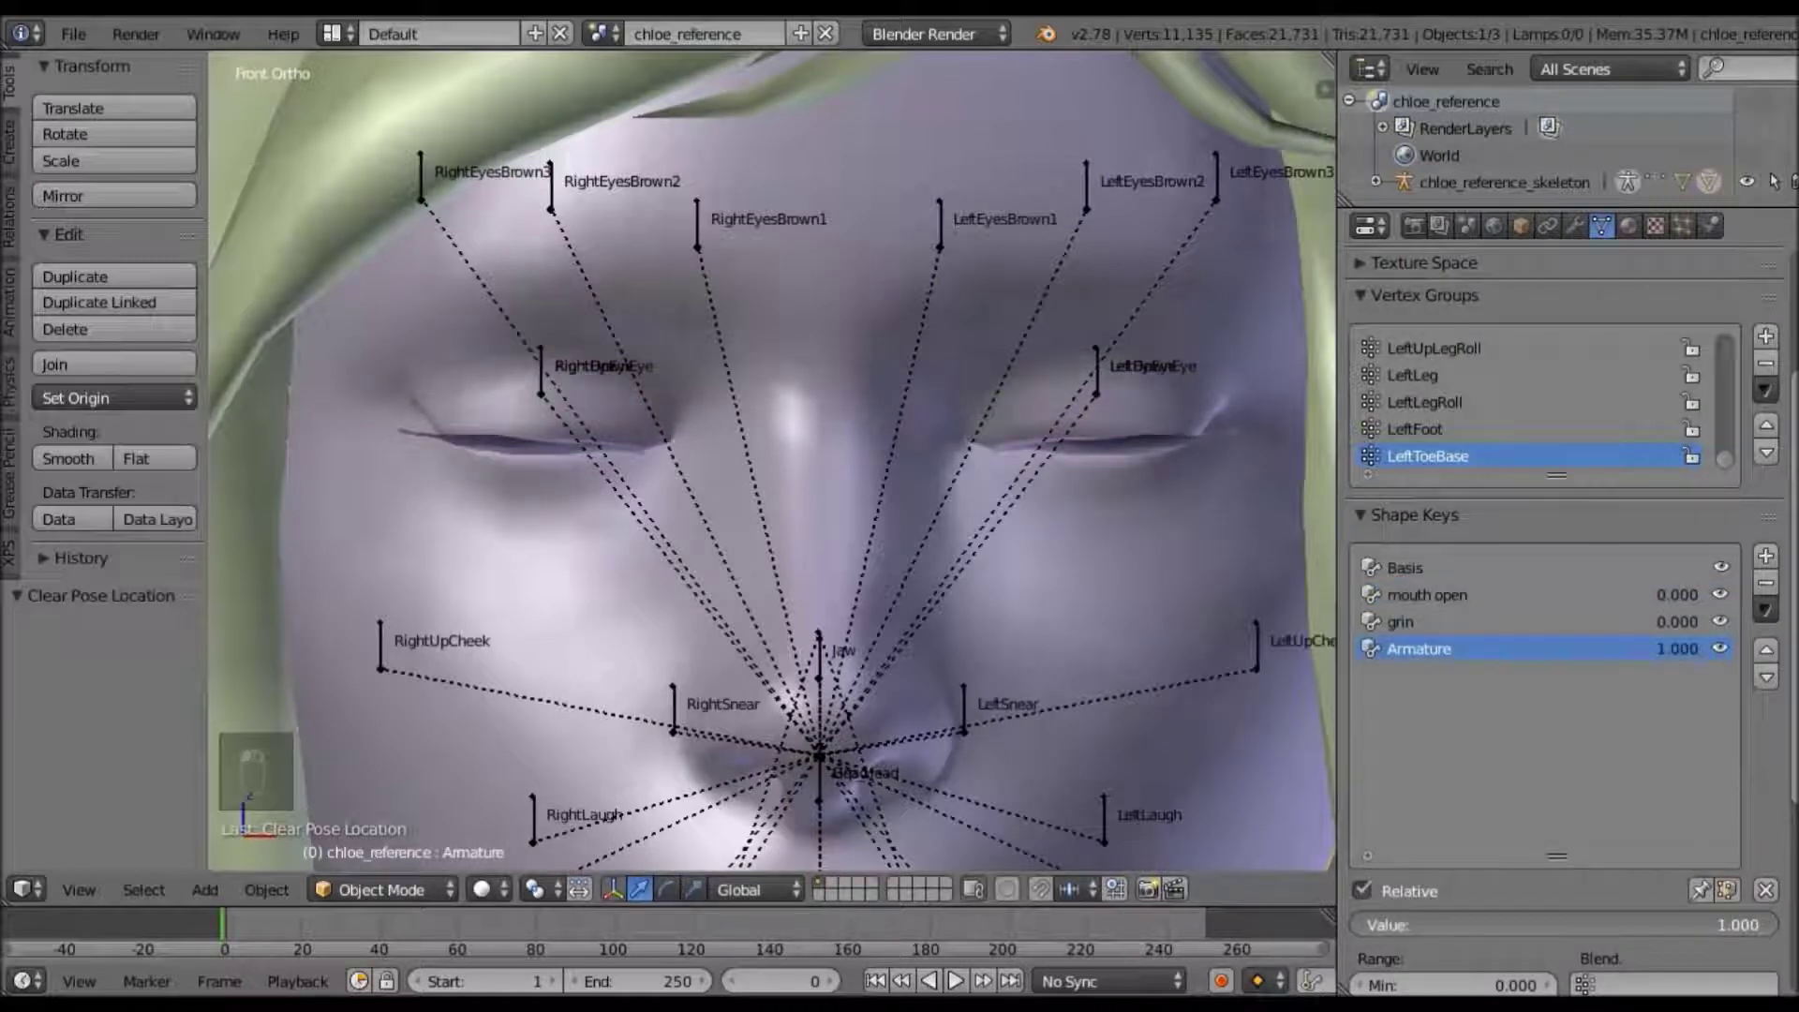
pyautogui.hotkey('ctrl', 'z')
pyautogui.doubleClick(1420, 648)
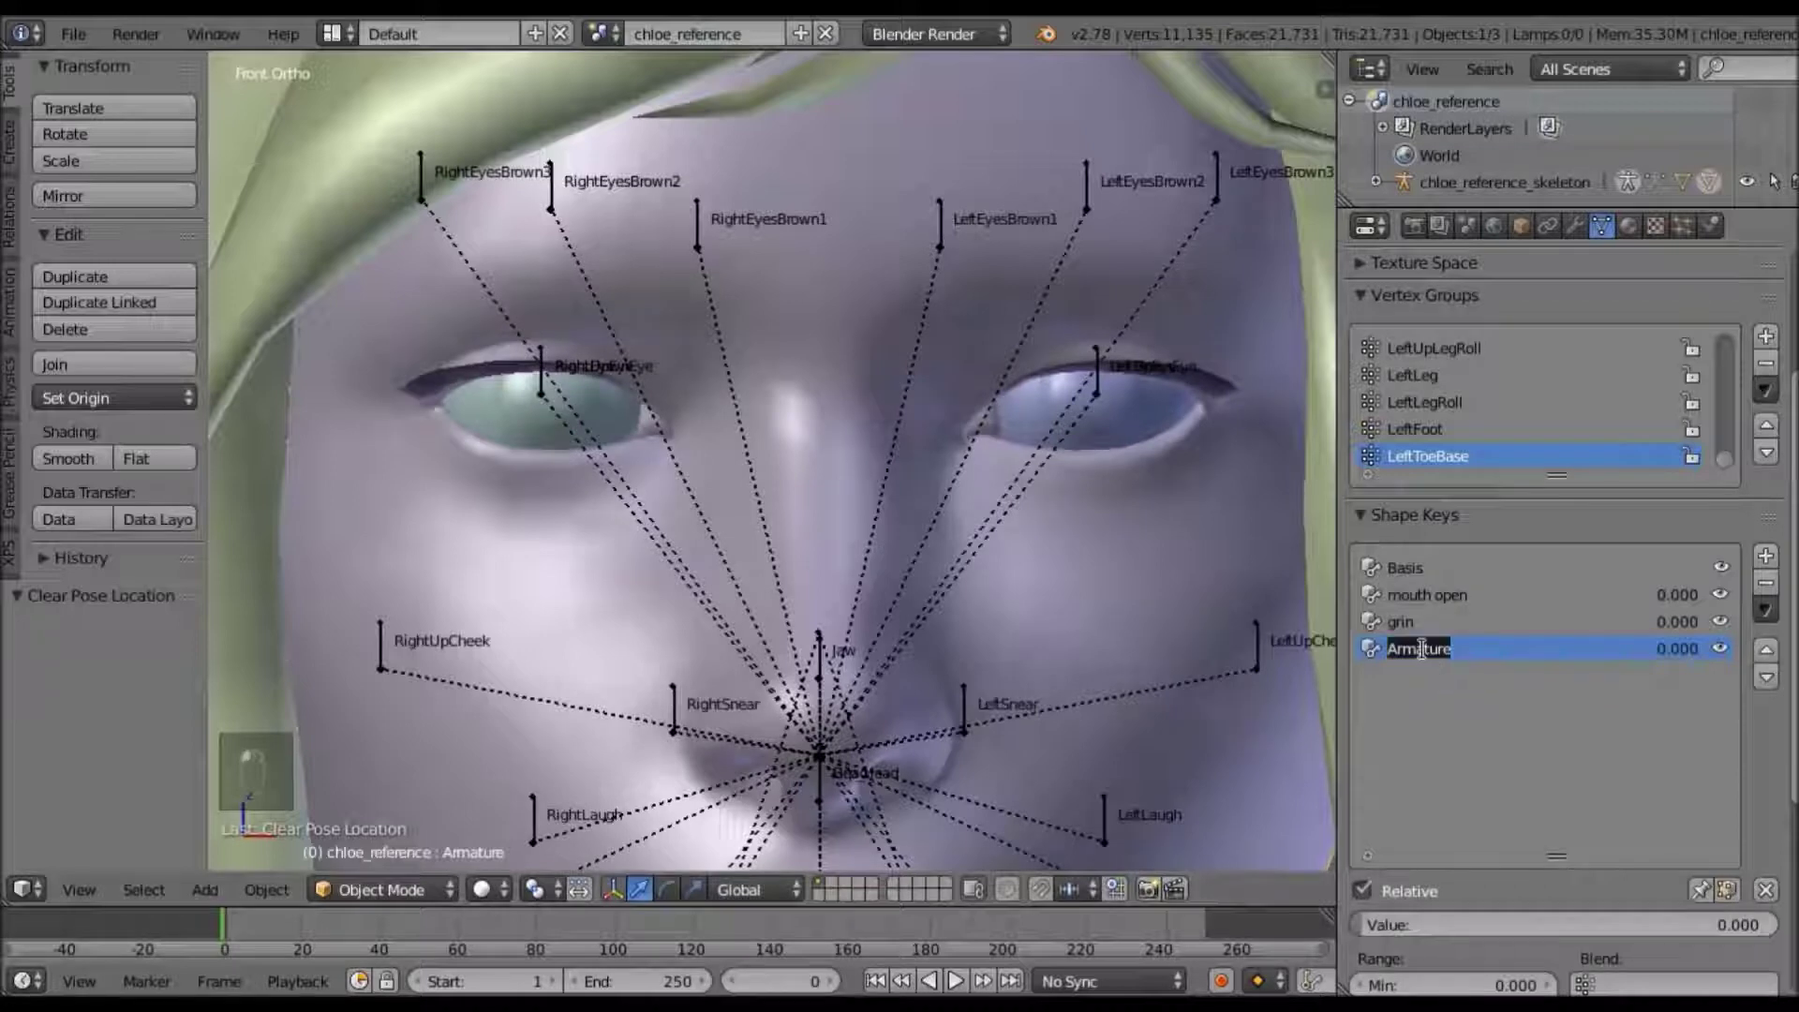
pyautogui.write('e')
pyautogui.press('Return')
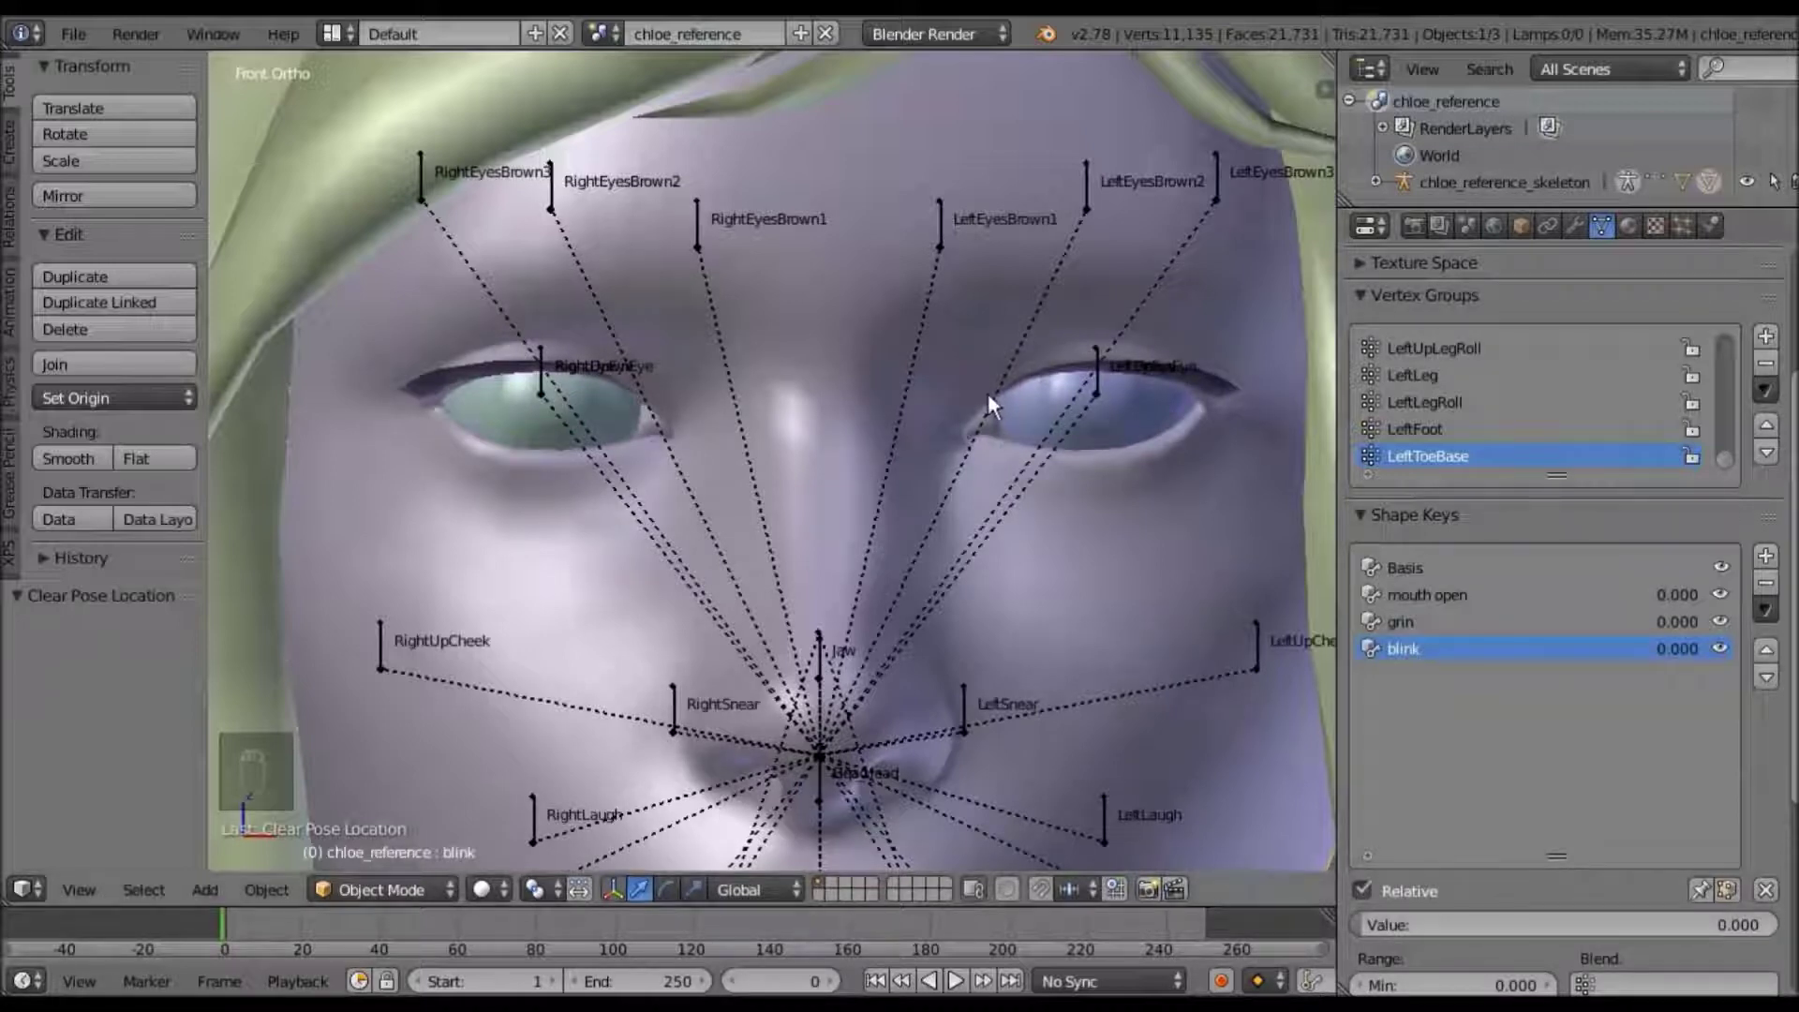
pyautogui.scroll(-5, 1012, 618)
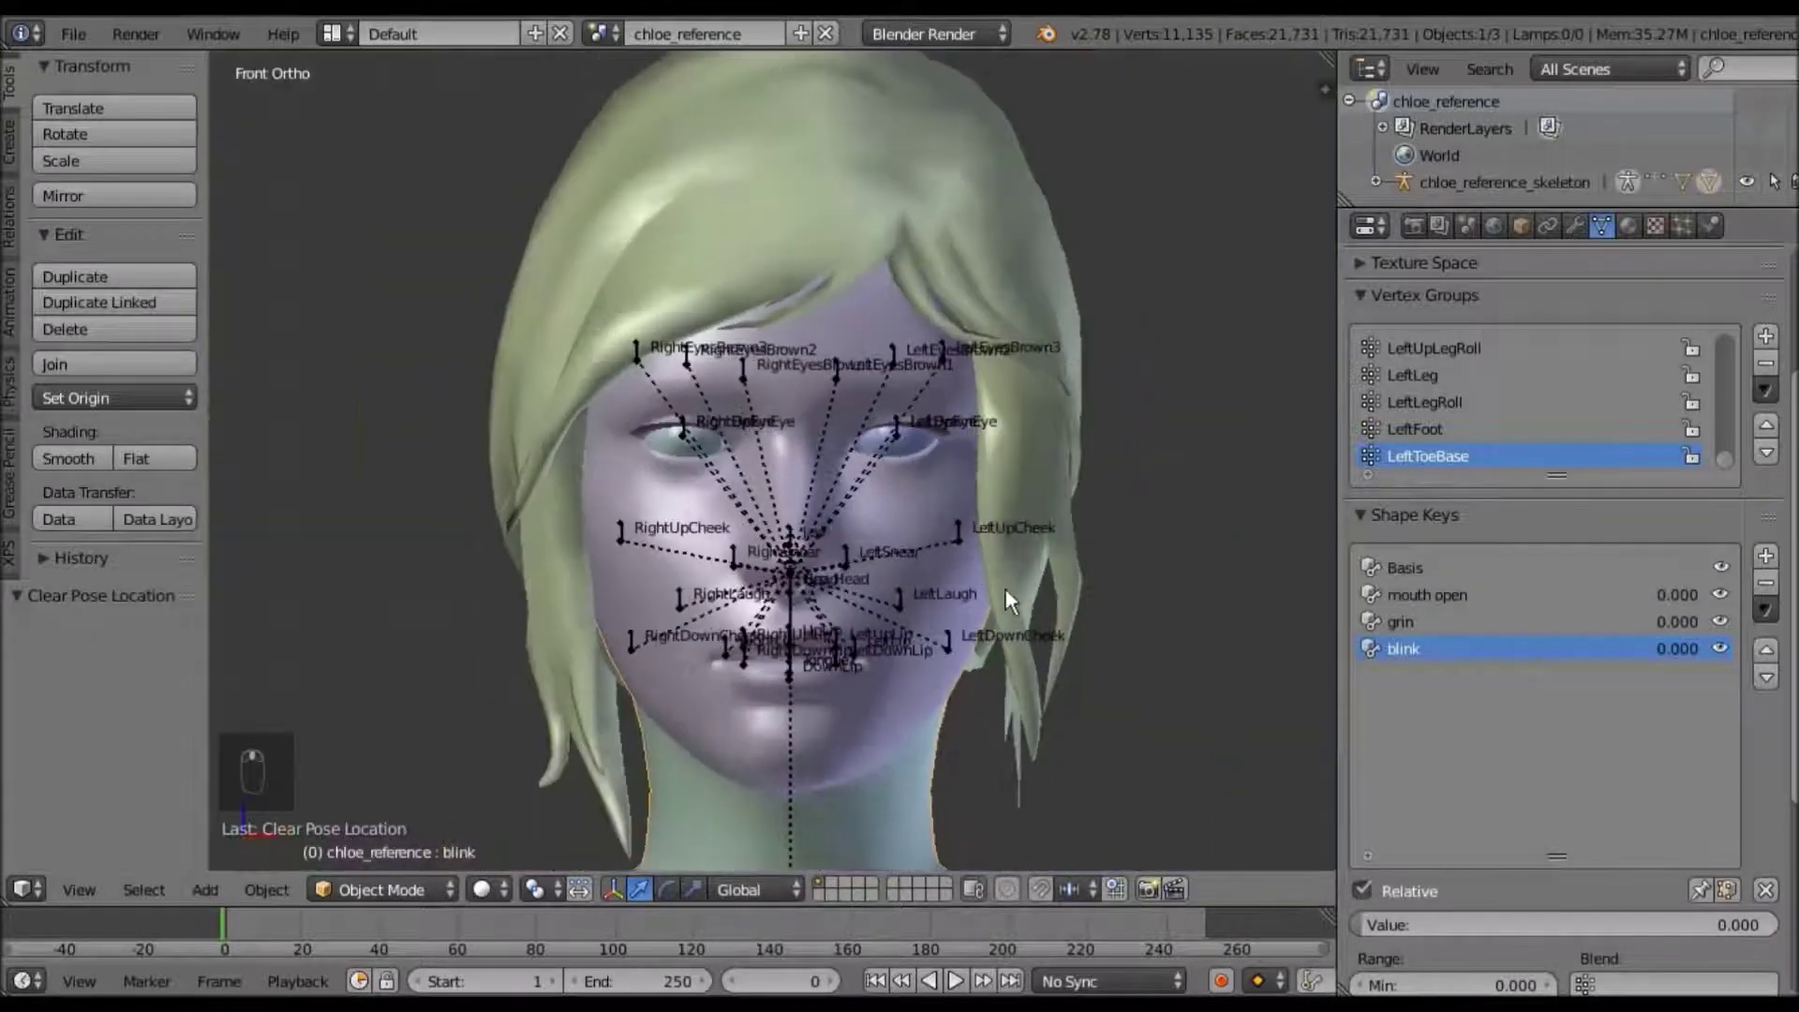
# Add a new shape key and box-select the character's left half of the face in wireframe
pyautogui.click(1763, 559)
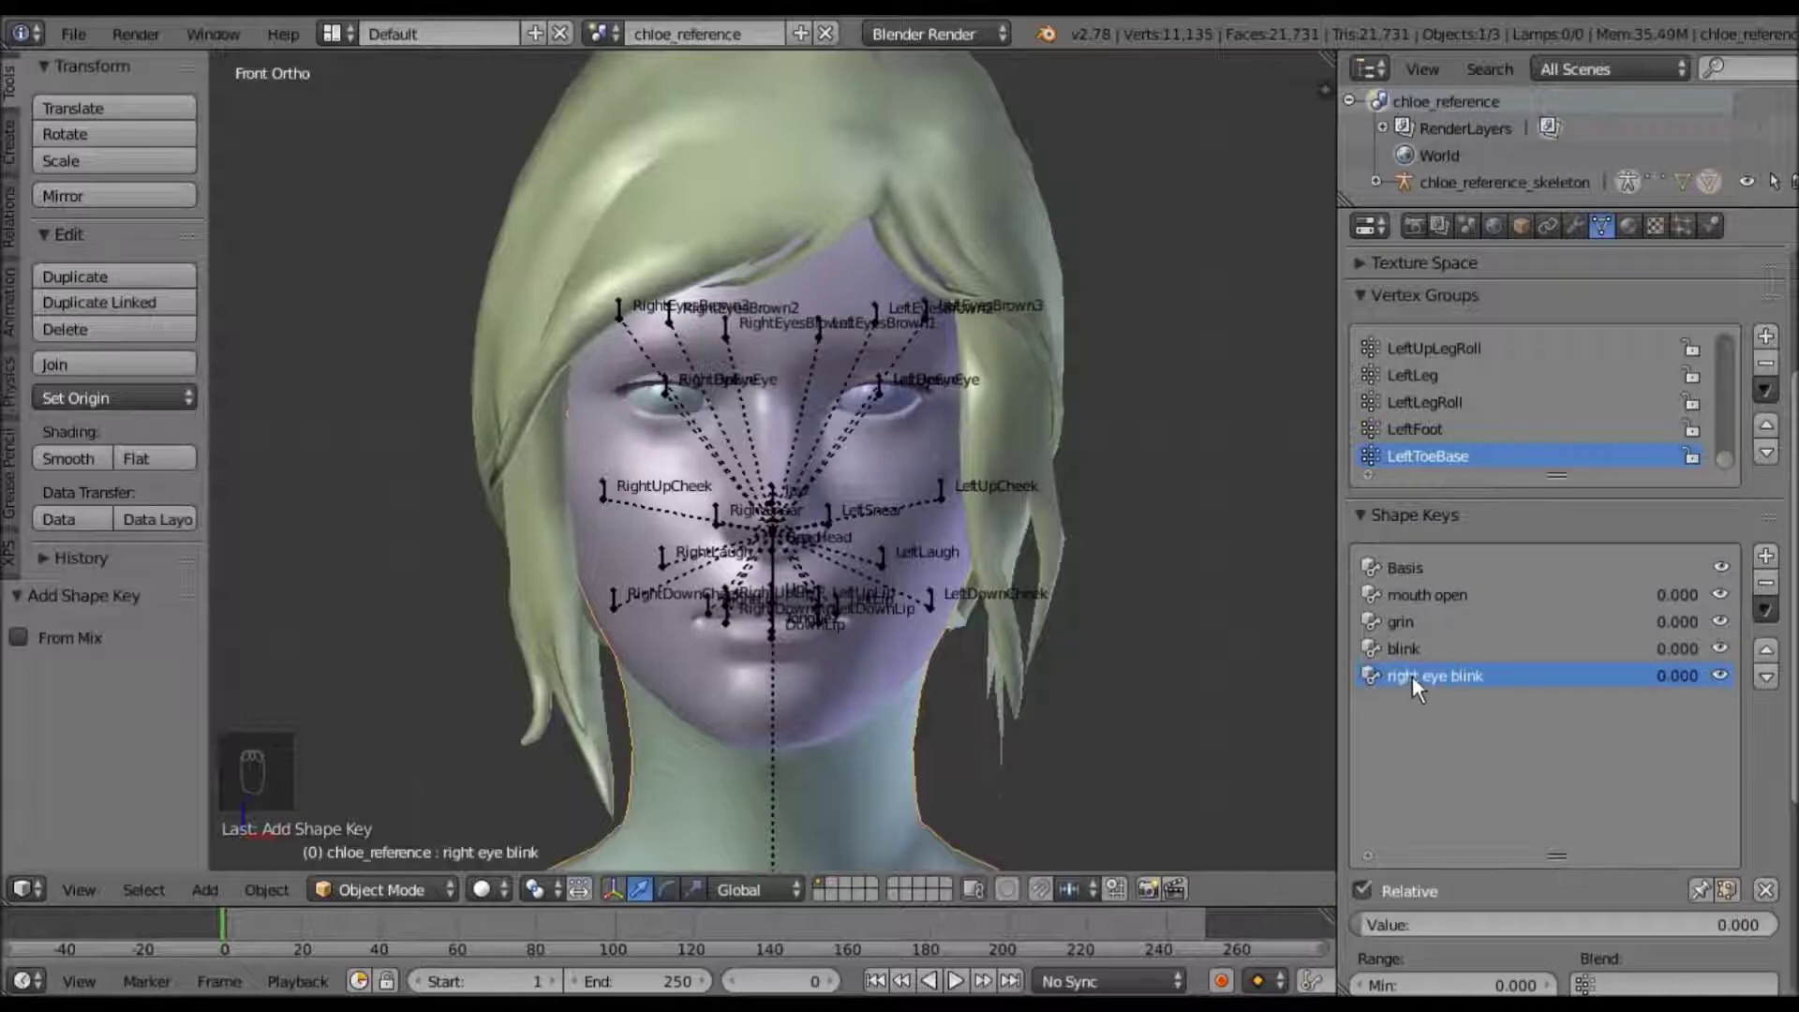
pyautogui.press('Tab')
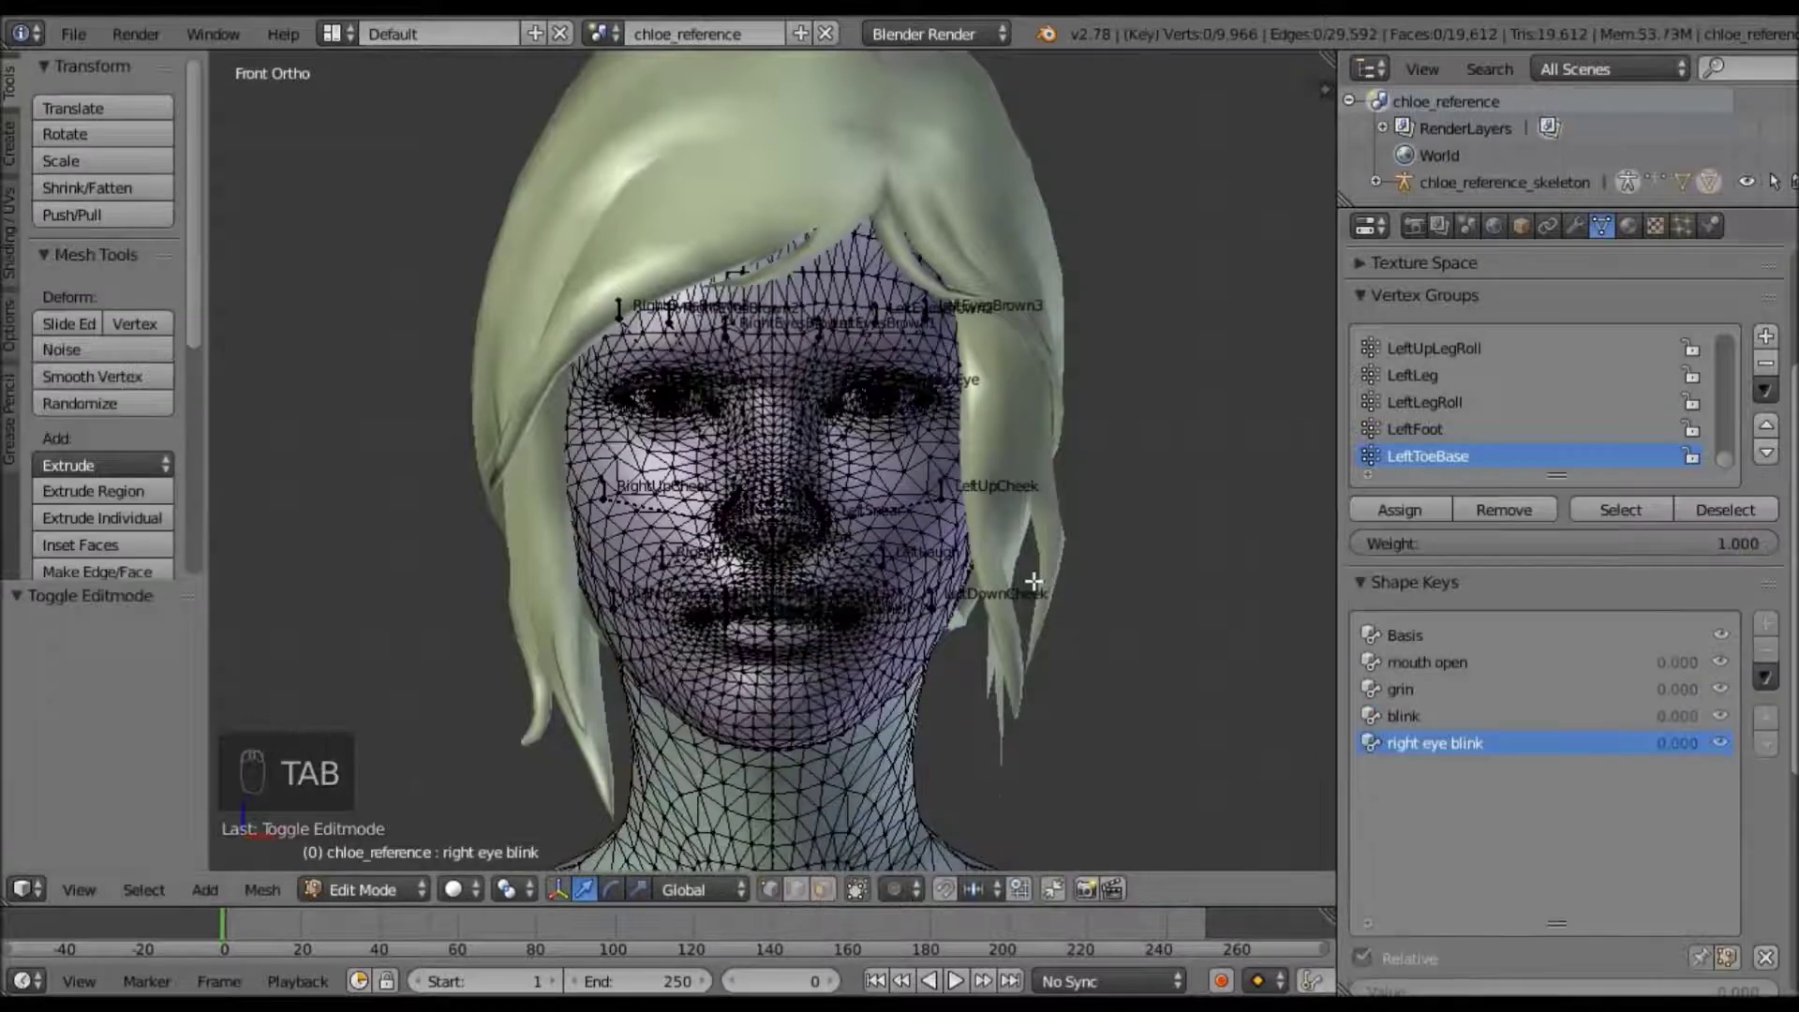
pyautogui.press('z')
pyautogui.press('a')
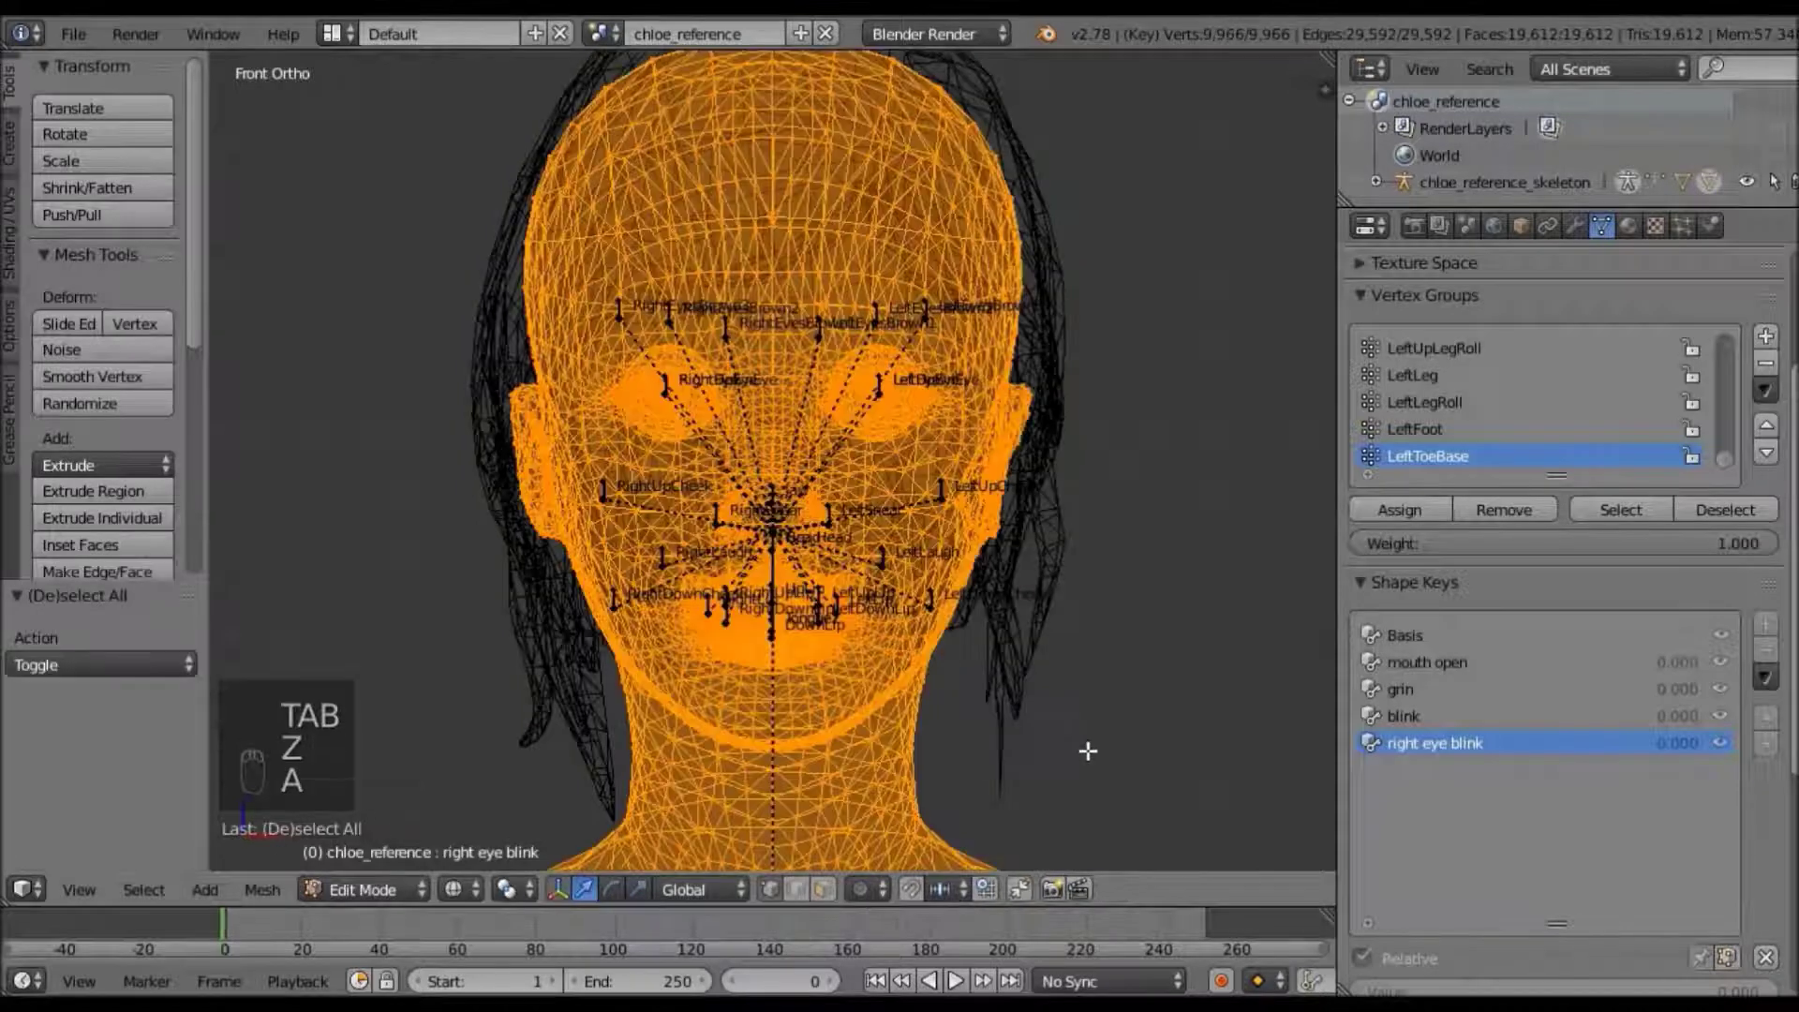
pyautogui.press('a')
pyautogui.press('b')
pyautogui.moveTo(1178, 831); pyautogui.dragTo(765, 127)
pyautogui.scroll(5, 989, 353)
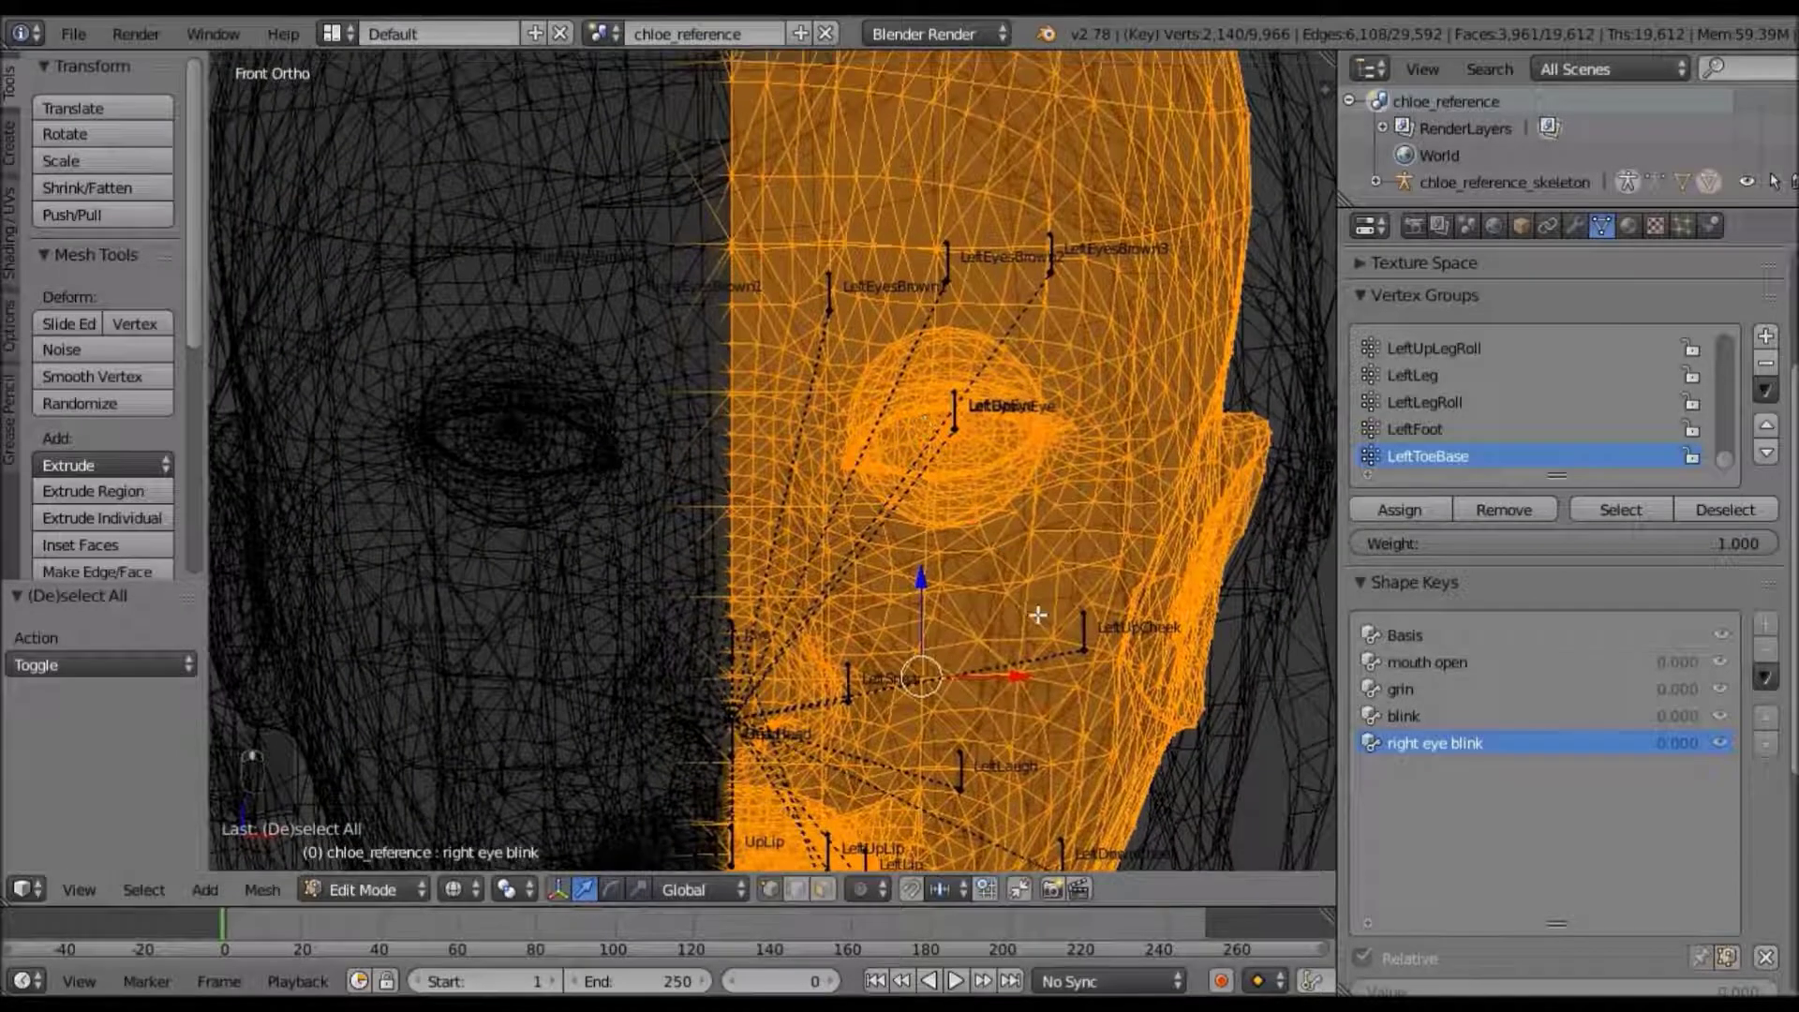
# Blend the selected vertices from the blink shape key, then deselect and return to Object Mode
pyautogui.press('w')
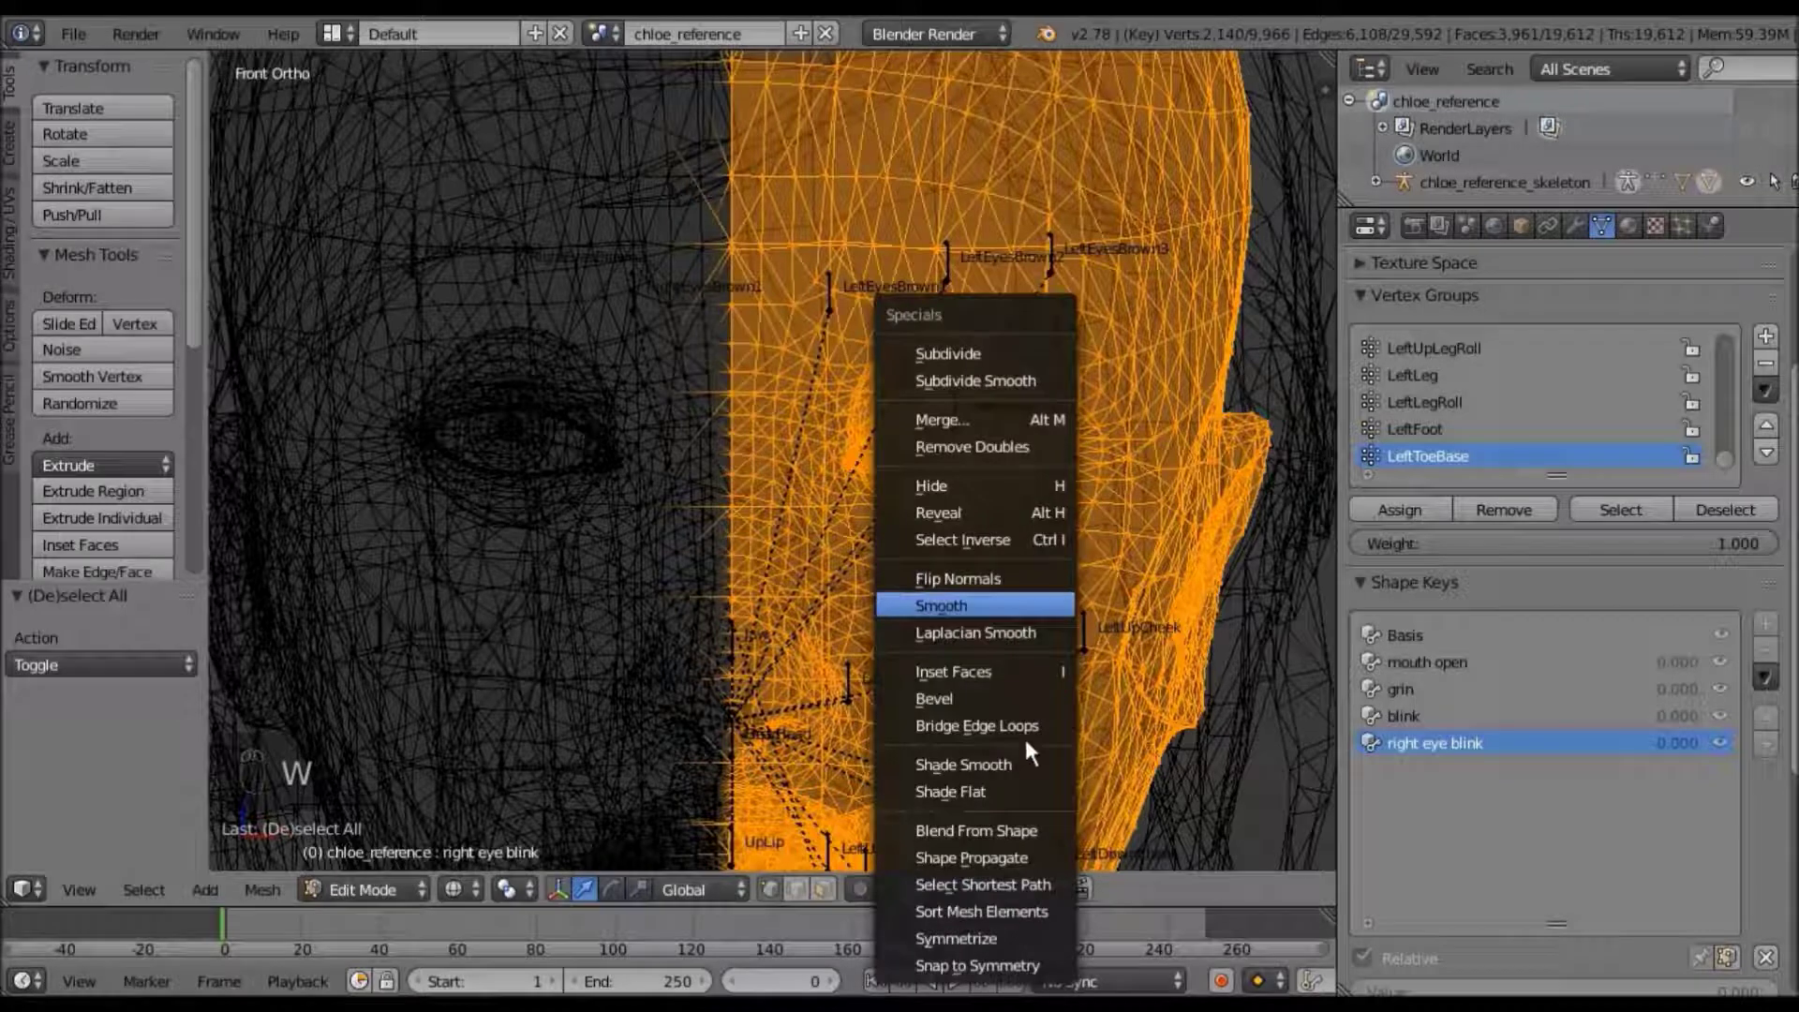
pyautogui.click(986, 825)
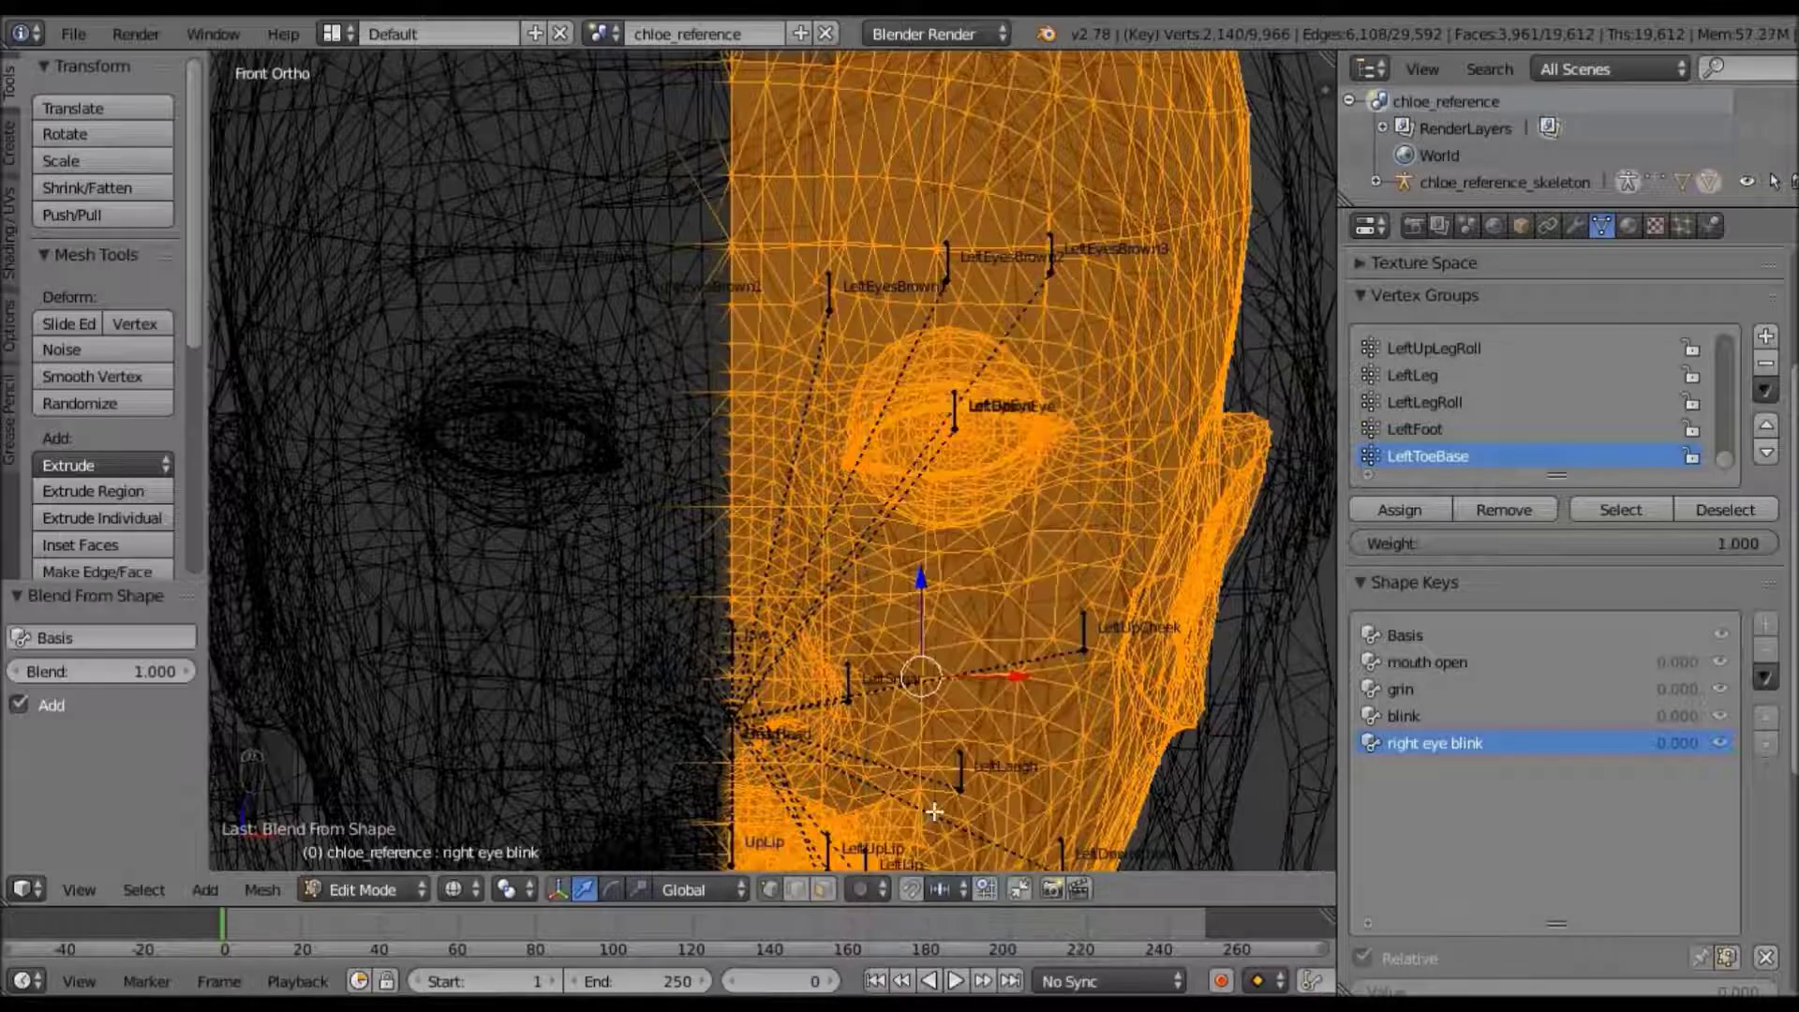
pyautogui.click(19, 640)
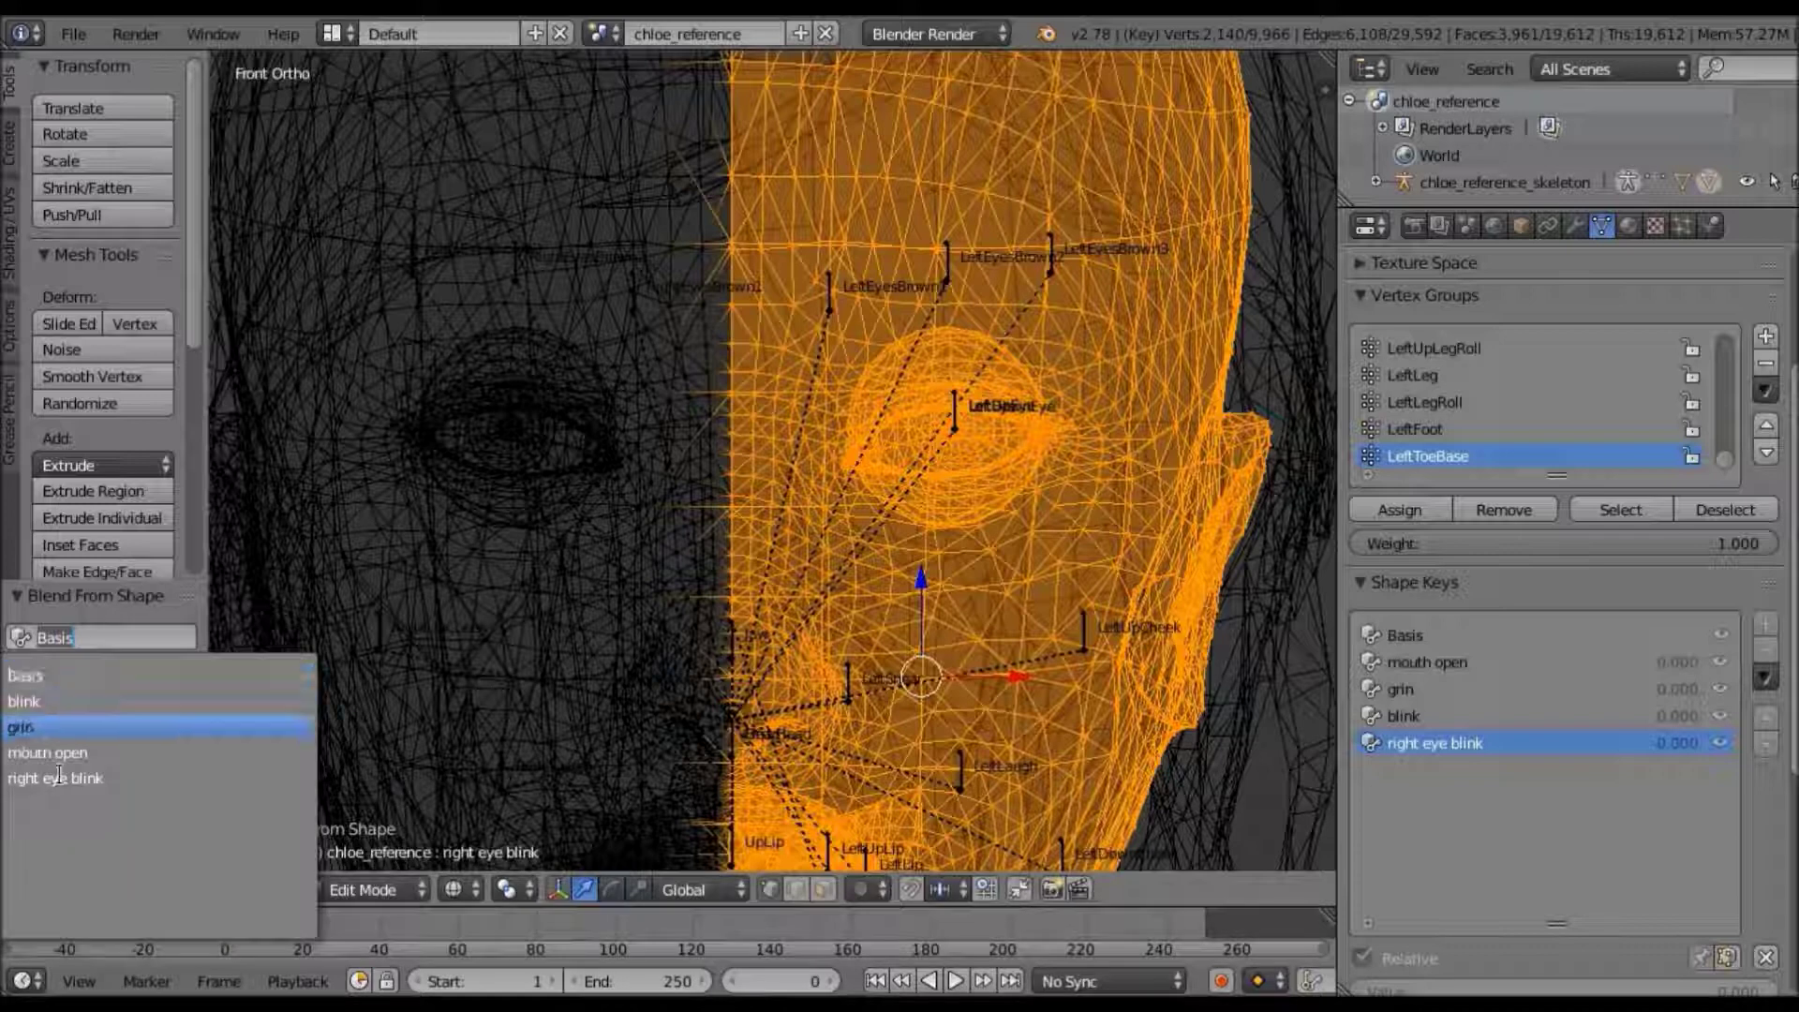
pyautogui.click(38, 703)
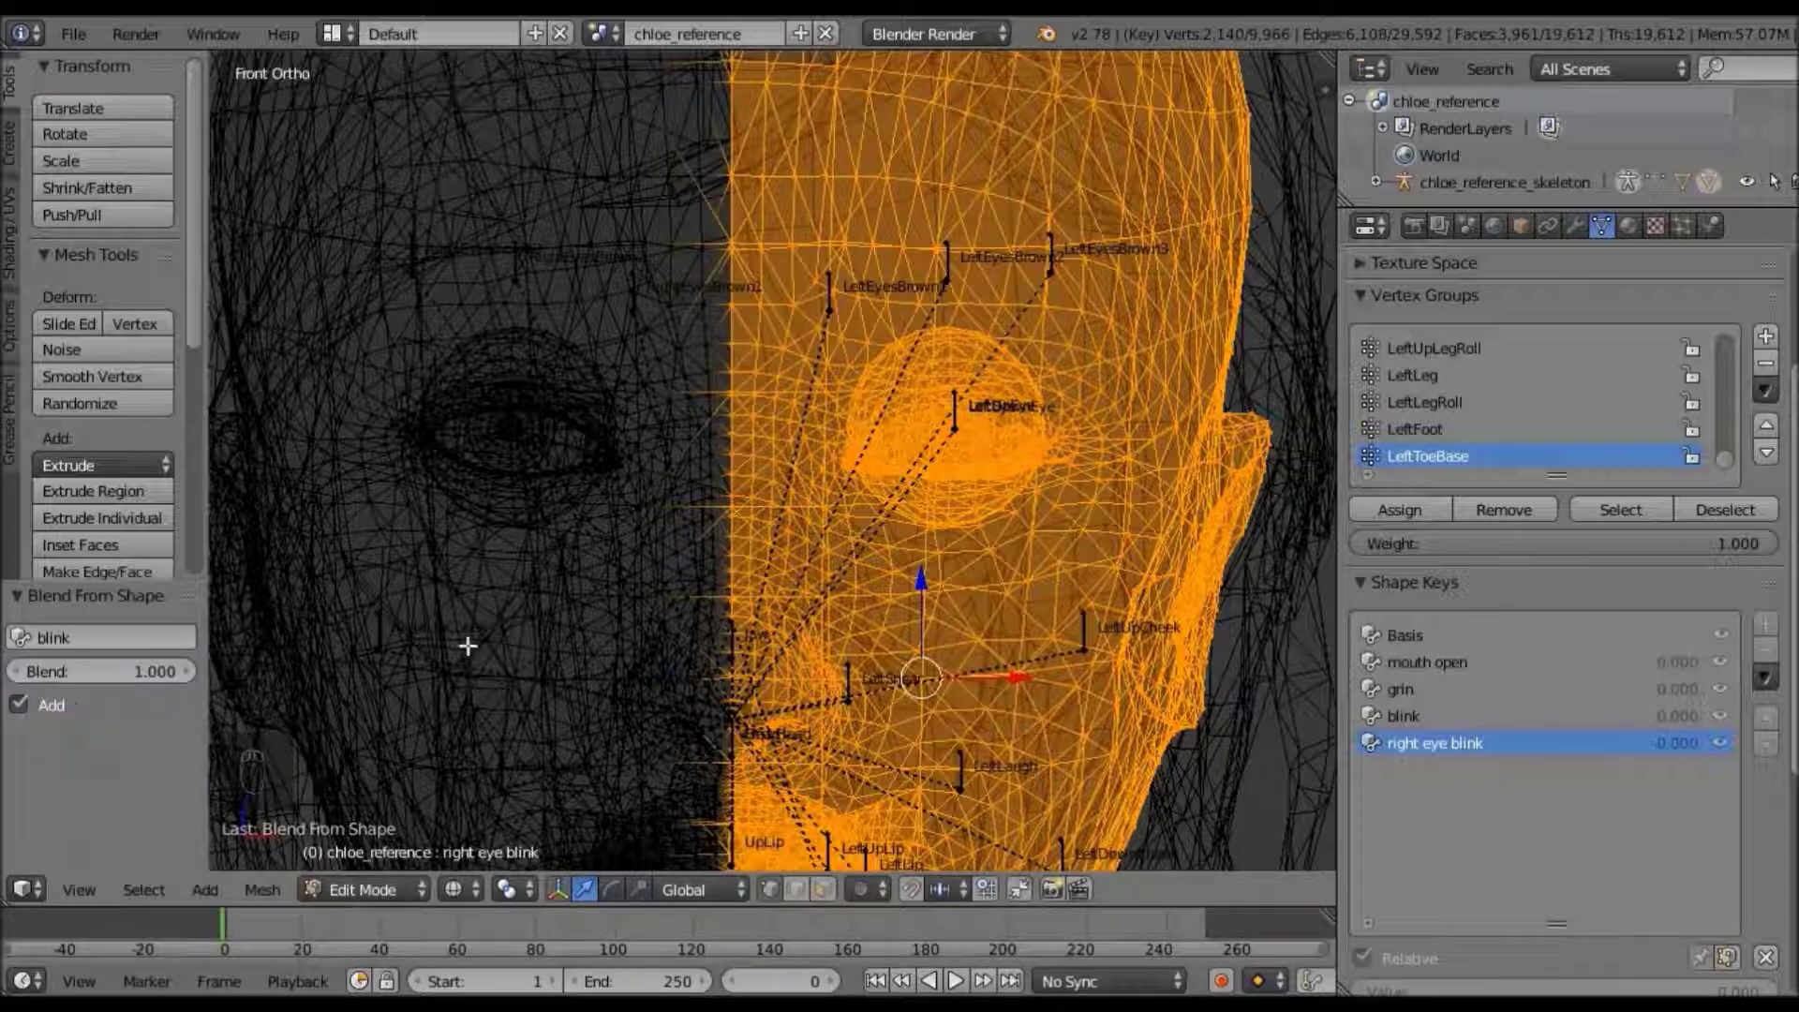
pyautogui.press('a')
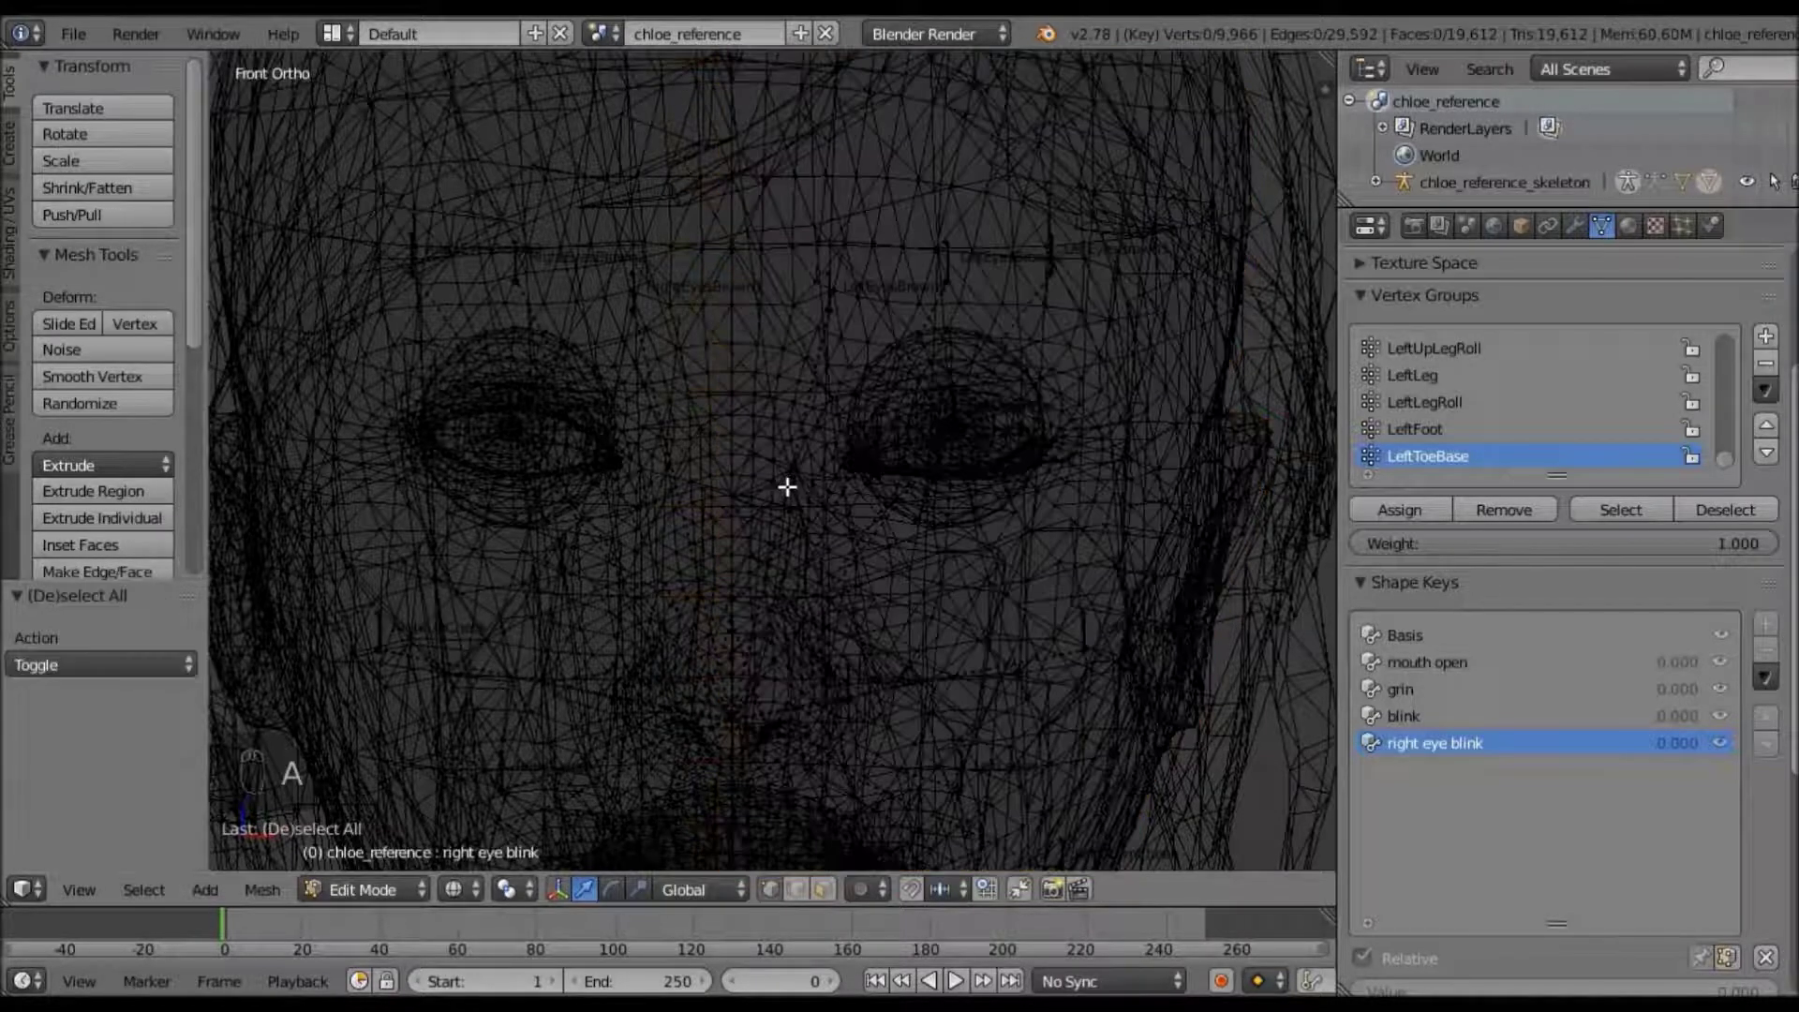
pyautogui.press('Tab')
# Preview the right eye blink shape key in solid shading with the face centred
pyautogui.press('z')
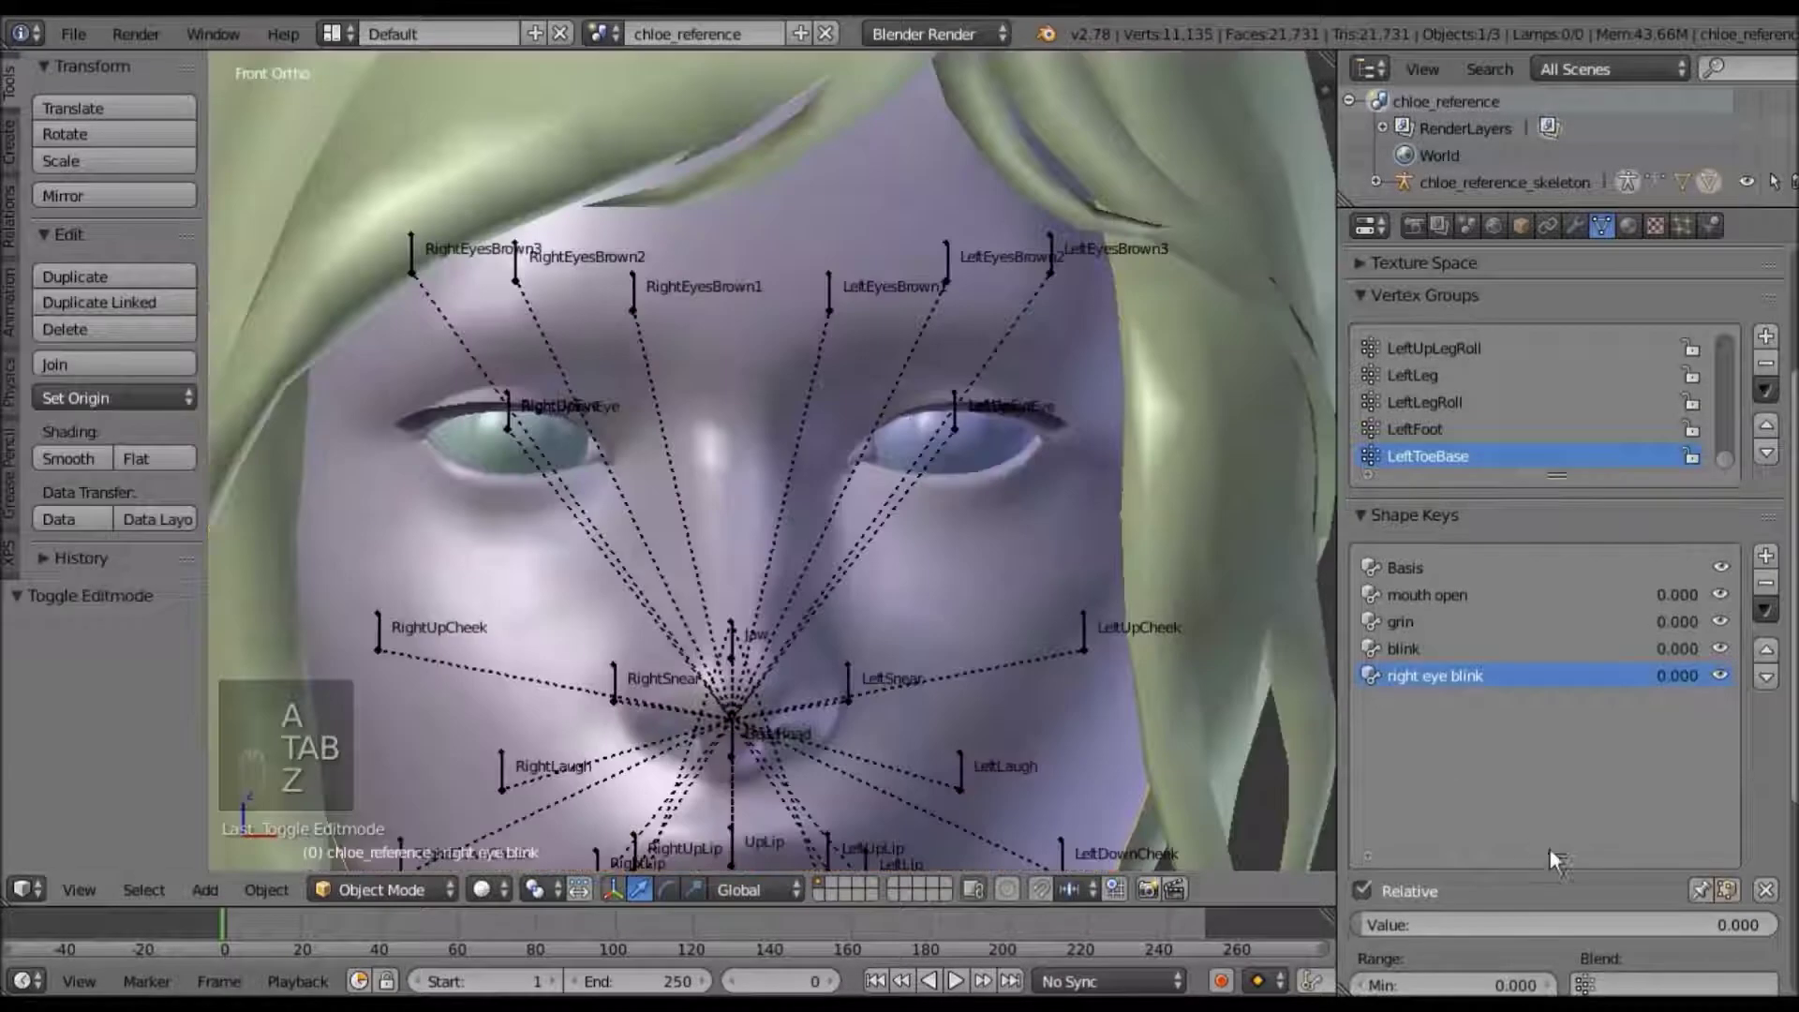
pyautogui.moveTo(1450, 928)
pyautogui.mouseDown()
pyautogui.moveTo(1777, 925)
pyautogui.moveTo(1360, 924)
pyautogui.mouseUp()
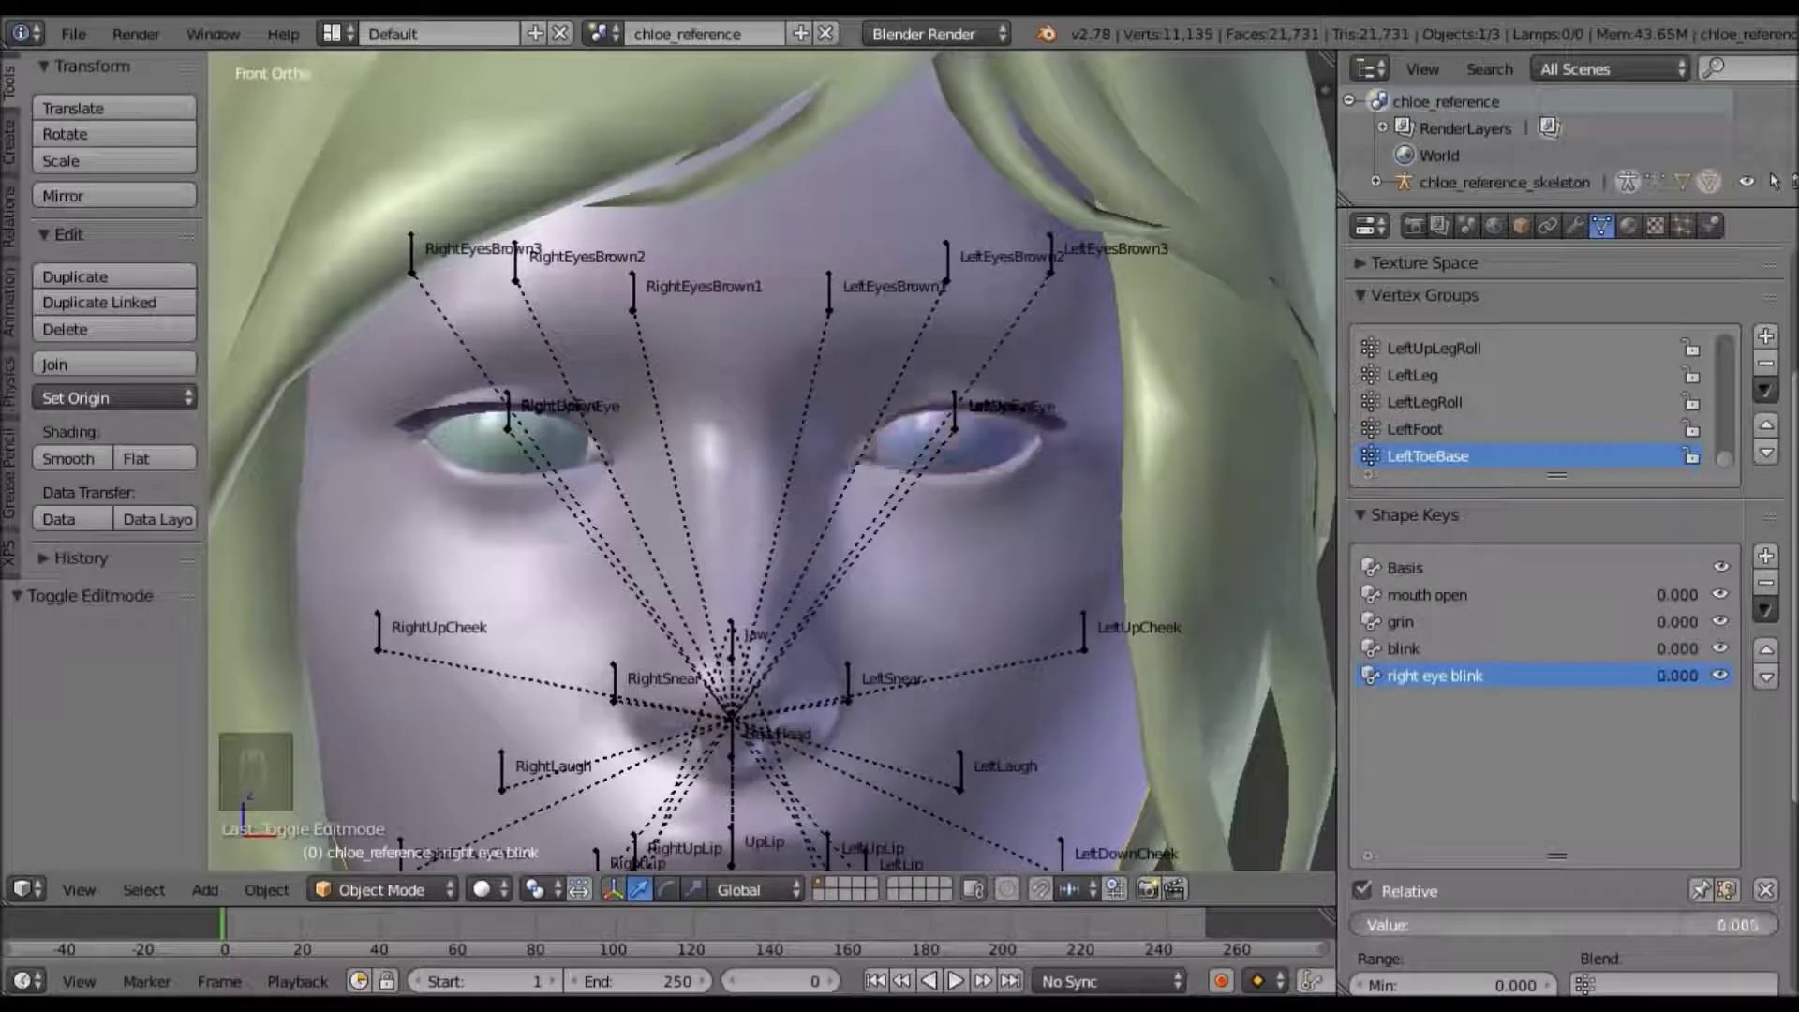
pyautogui.scroll(-3, 1022, 506)
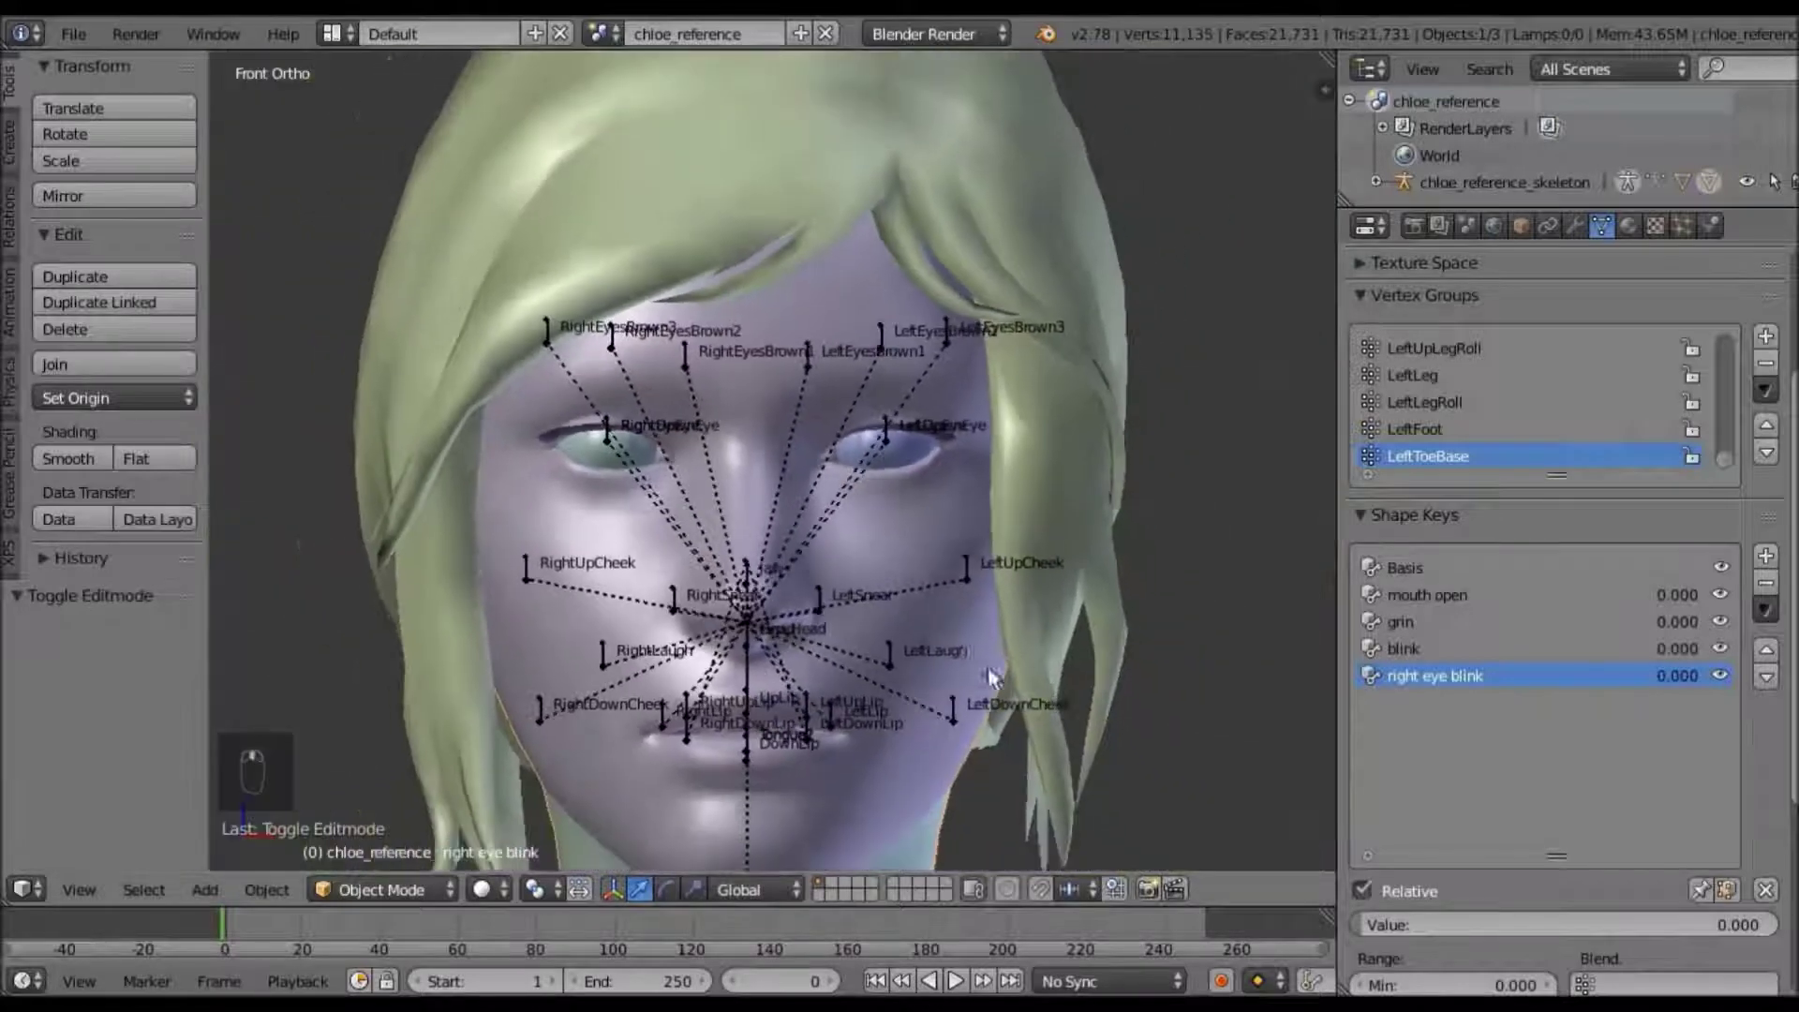
pyautogui.keyDown('shift'); pyautogui.moveTo(1021, 506); pyautogui.dragTo(1044, 444, button='middle'); pyautogui.keyUp('shift')
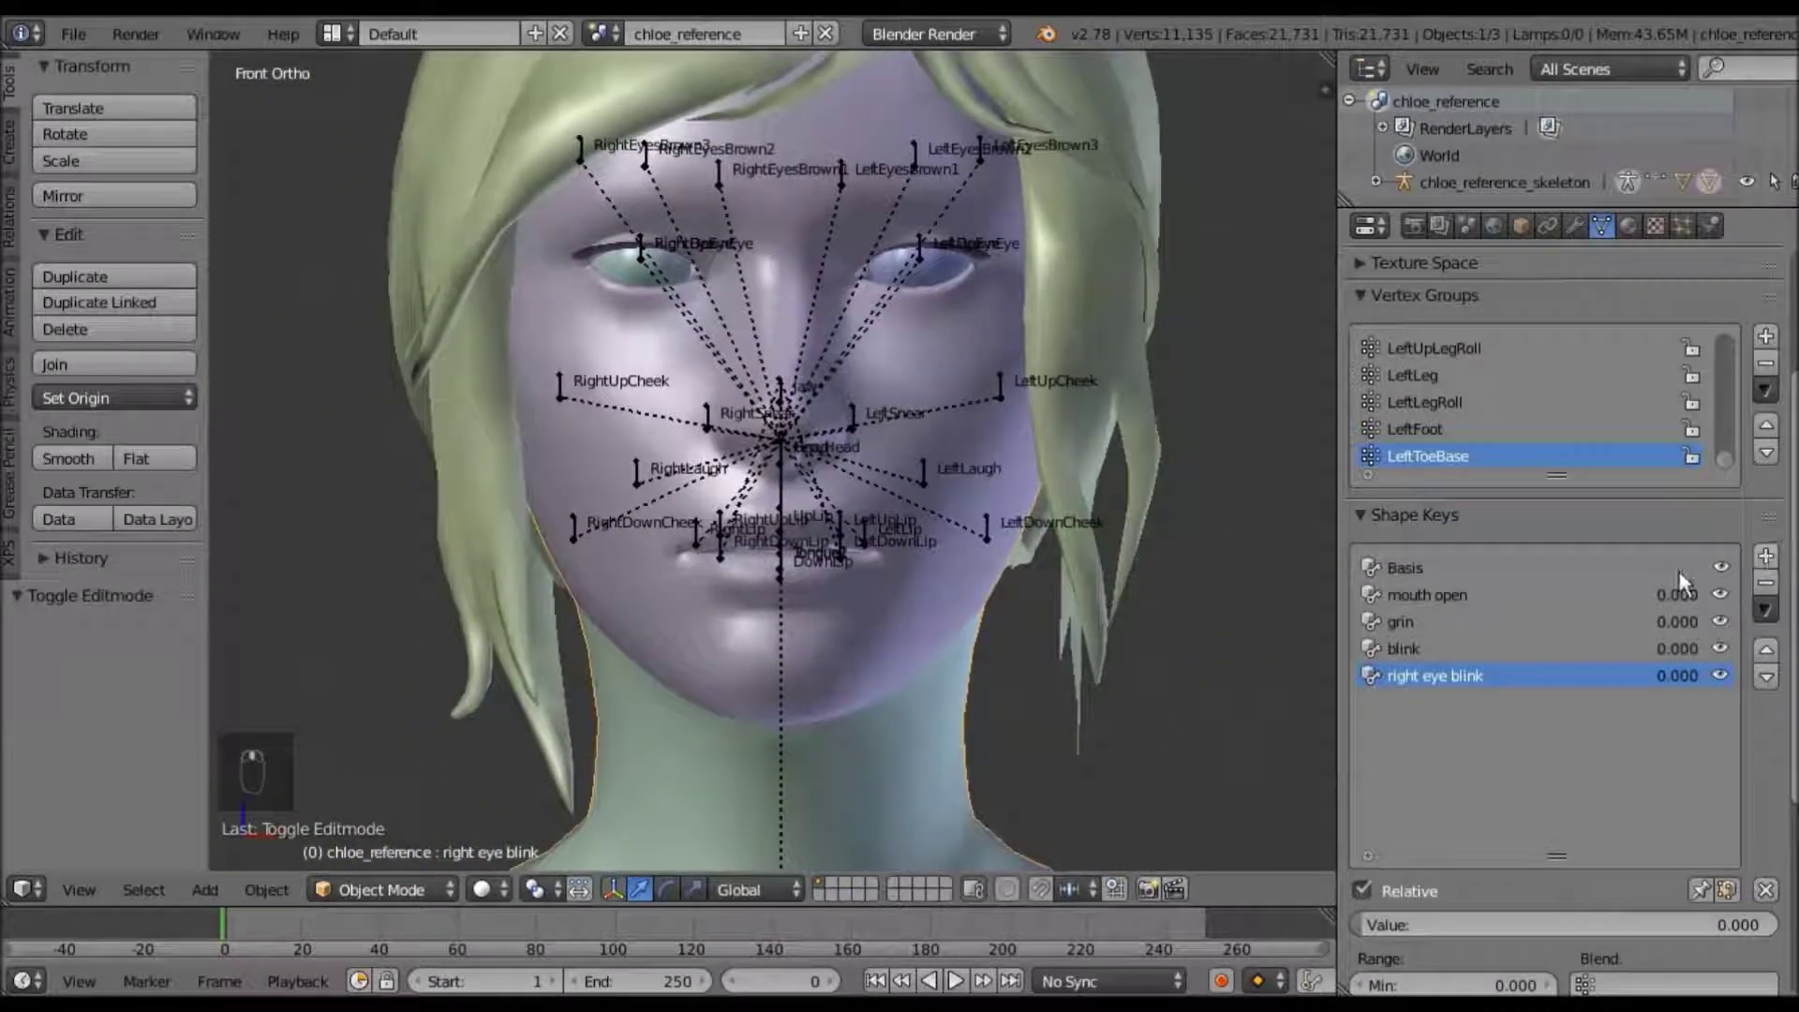
# Add a new shape key named 'mouth open left' and enter Edit Mode
pyautogui.click(1766, 556)
pyautogui.click(1446, 600)
pyautogui.click(1422, 699)
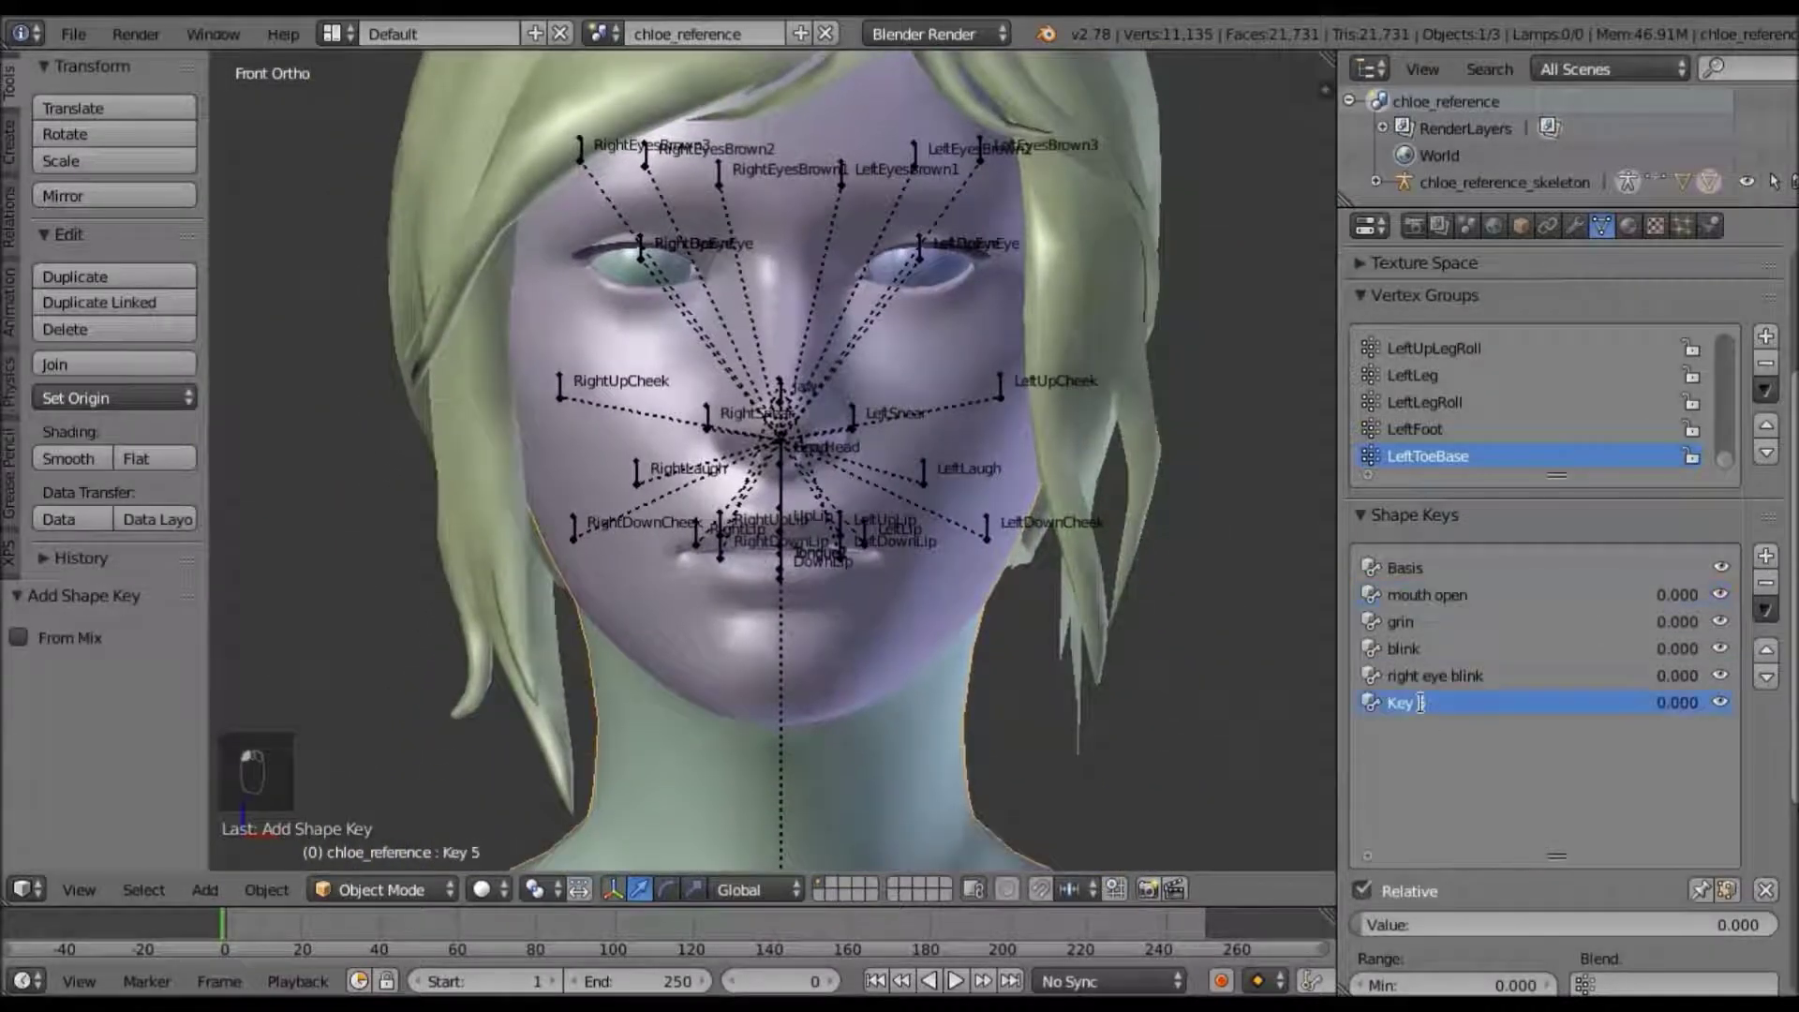
pyautogui.doubleClick(1422, 701)
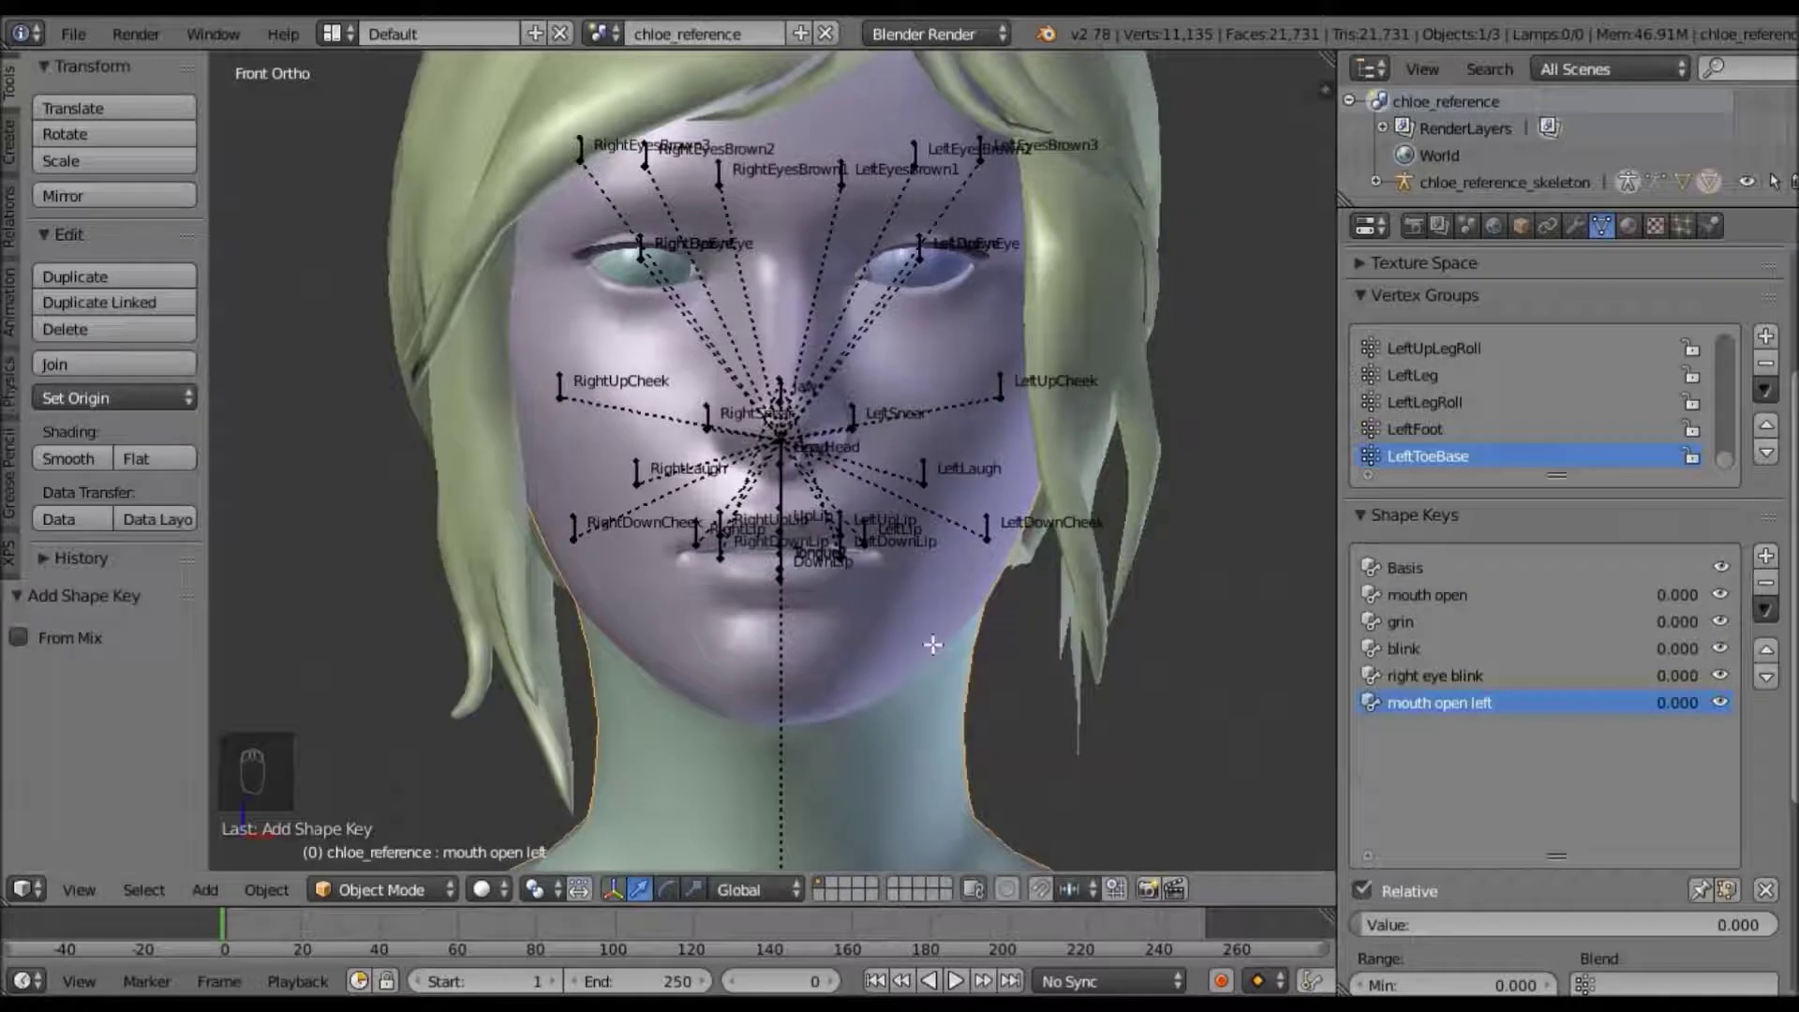
pyautogui.press('Tab')
# Box-select the right half of the face and blend it from the 'mouth open' shape key at 1.000
pyautogui.press('z')
pyautogui.press('a')
pyautogui.press('a')
pyautogui.press('a')
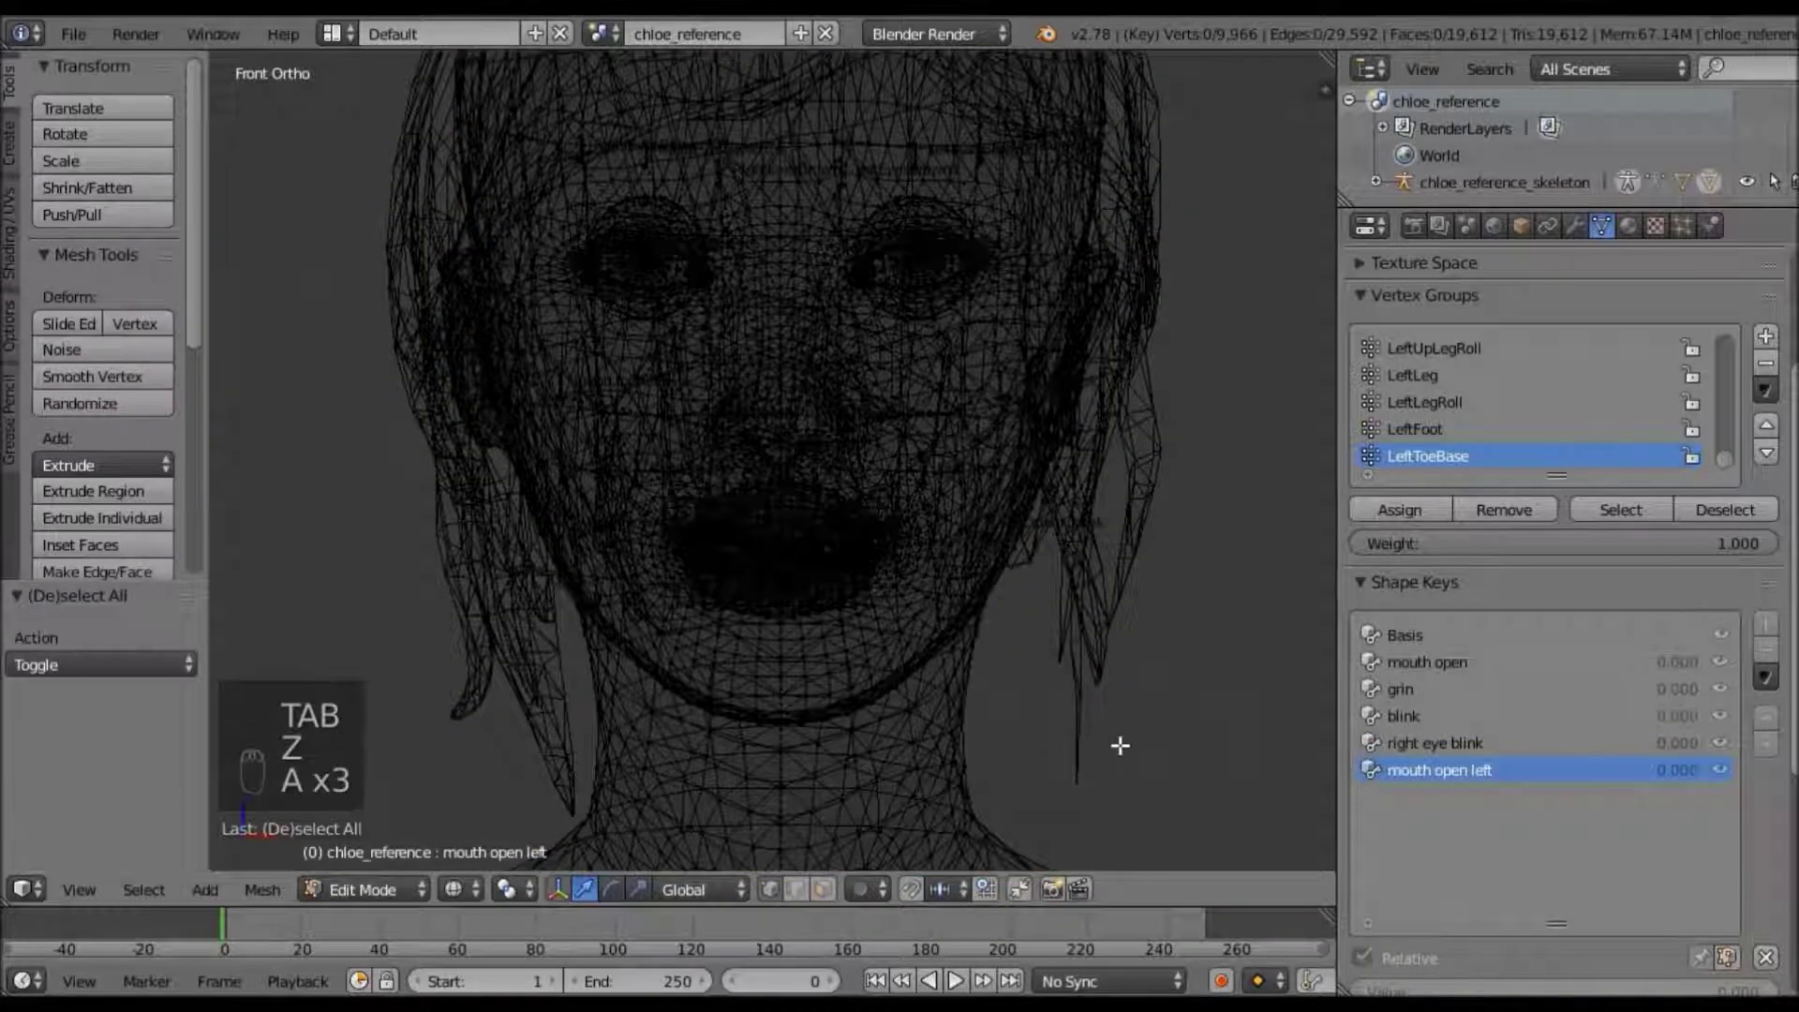
pyautogui.press('b')
pyautogui.moveTo(1277, 837); pyautogui.dragTo(778, 109)
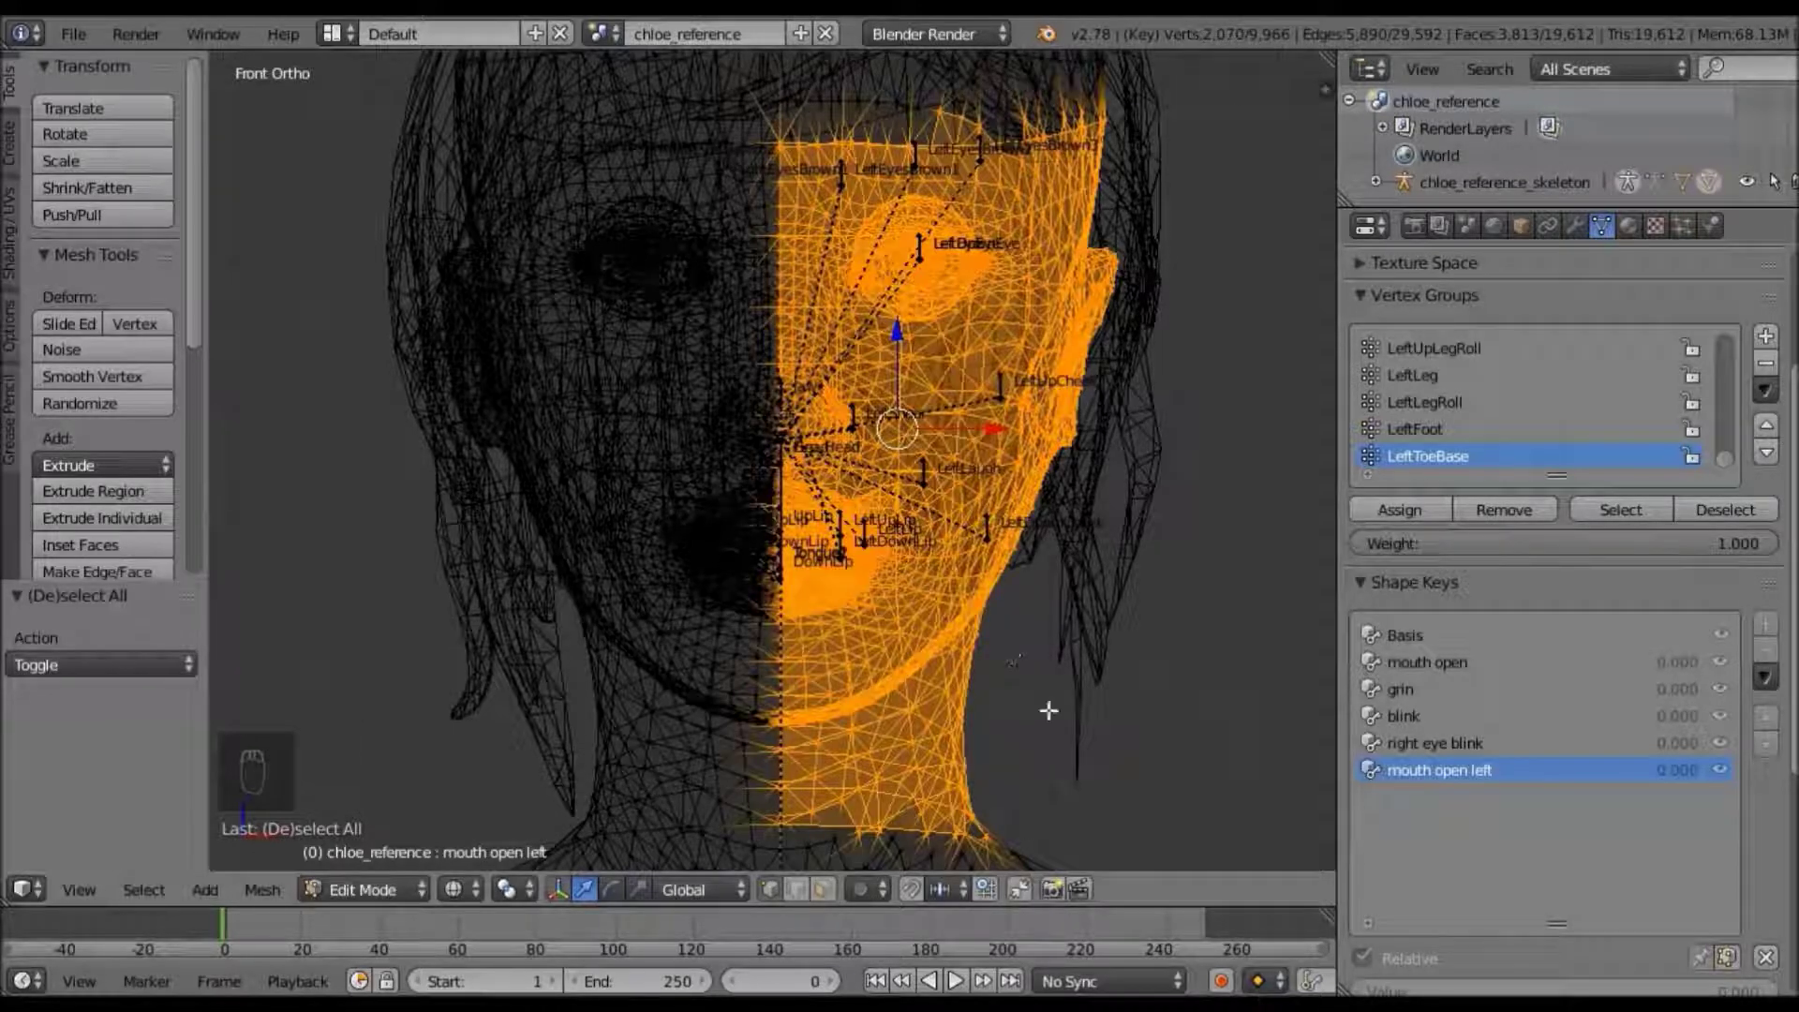
pyautogui.press('w')
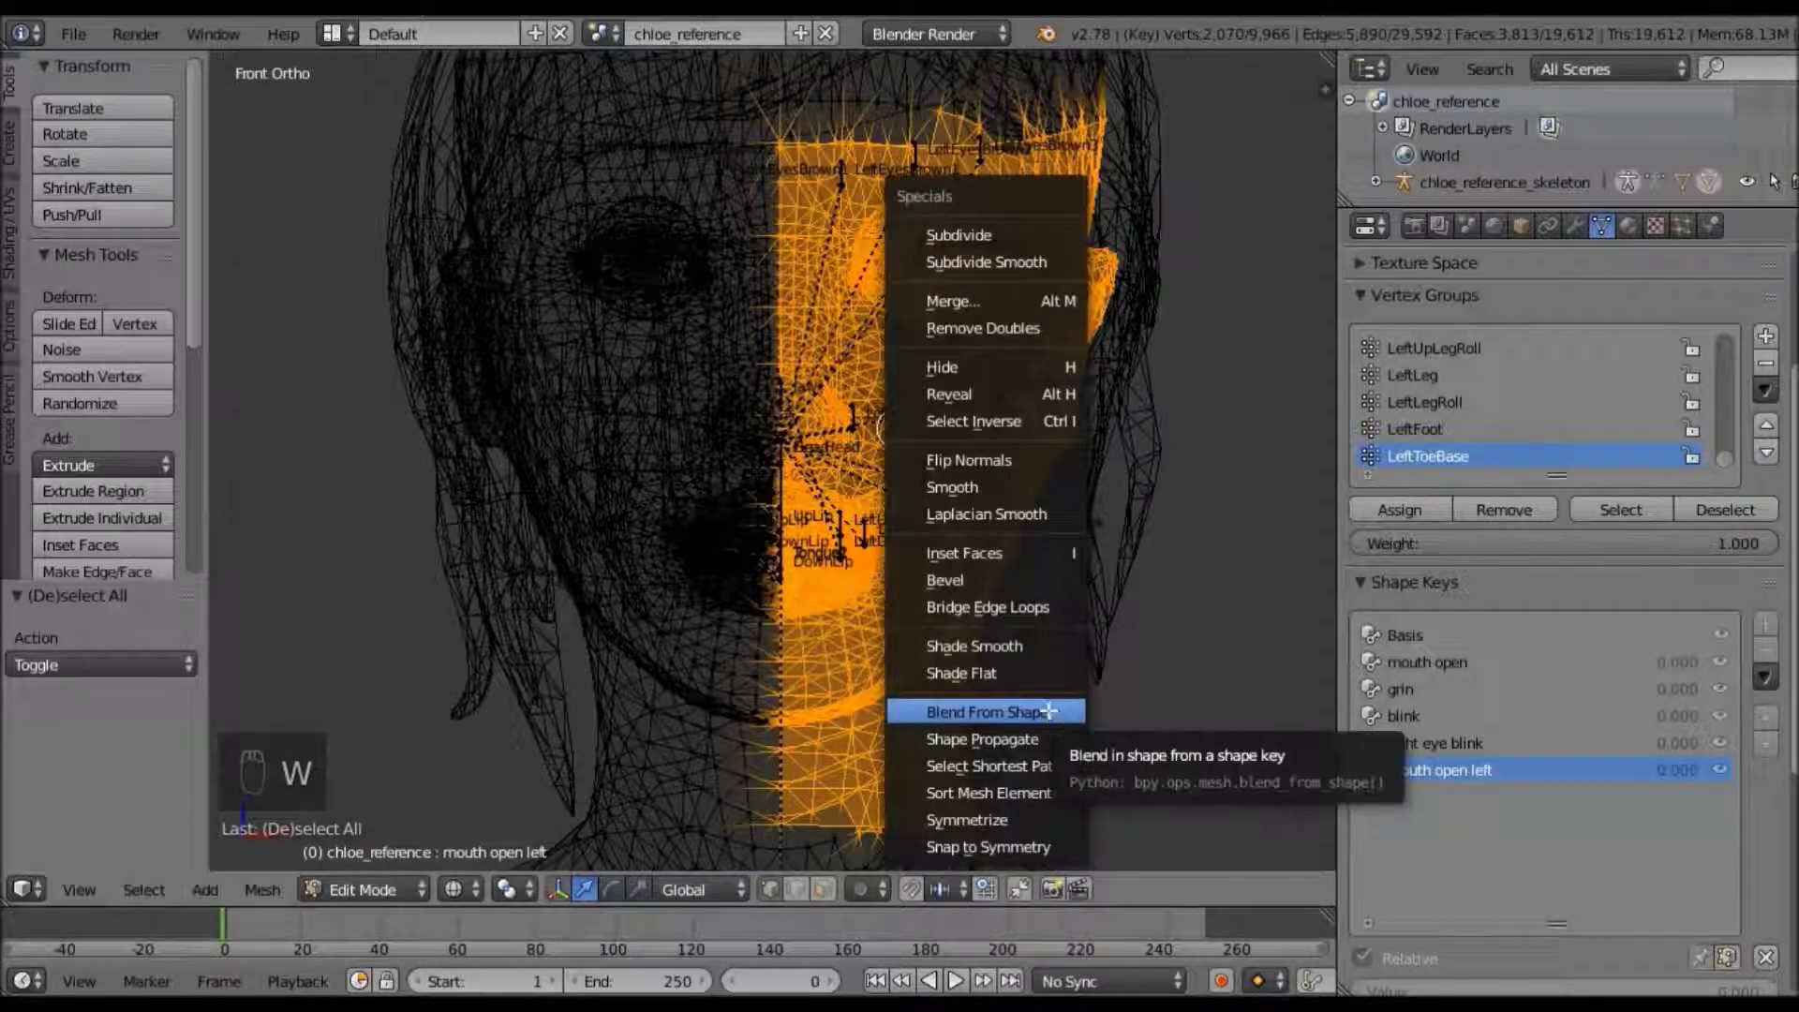
pyautogui.click(1048, 710)
pyautogui.click(94, 635)
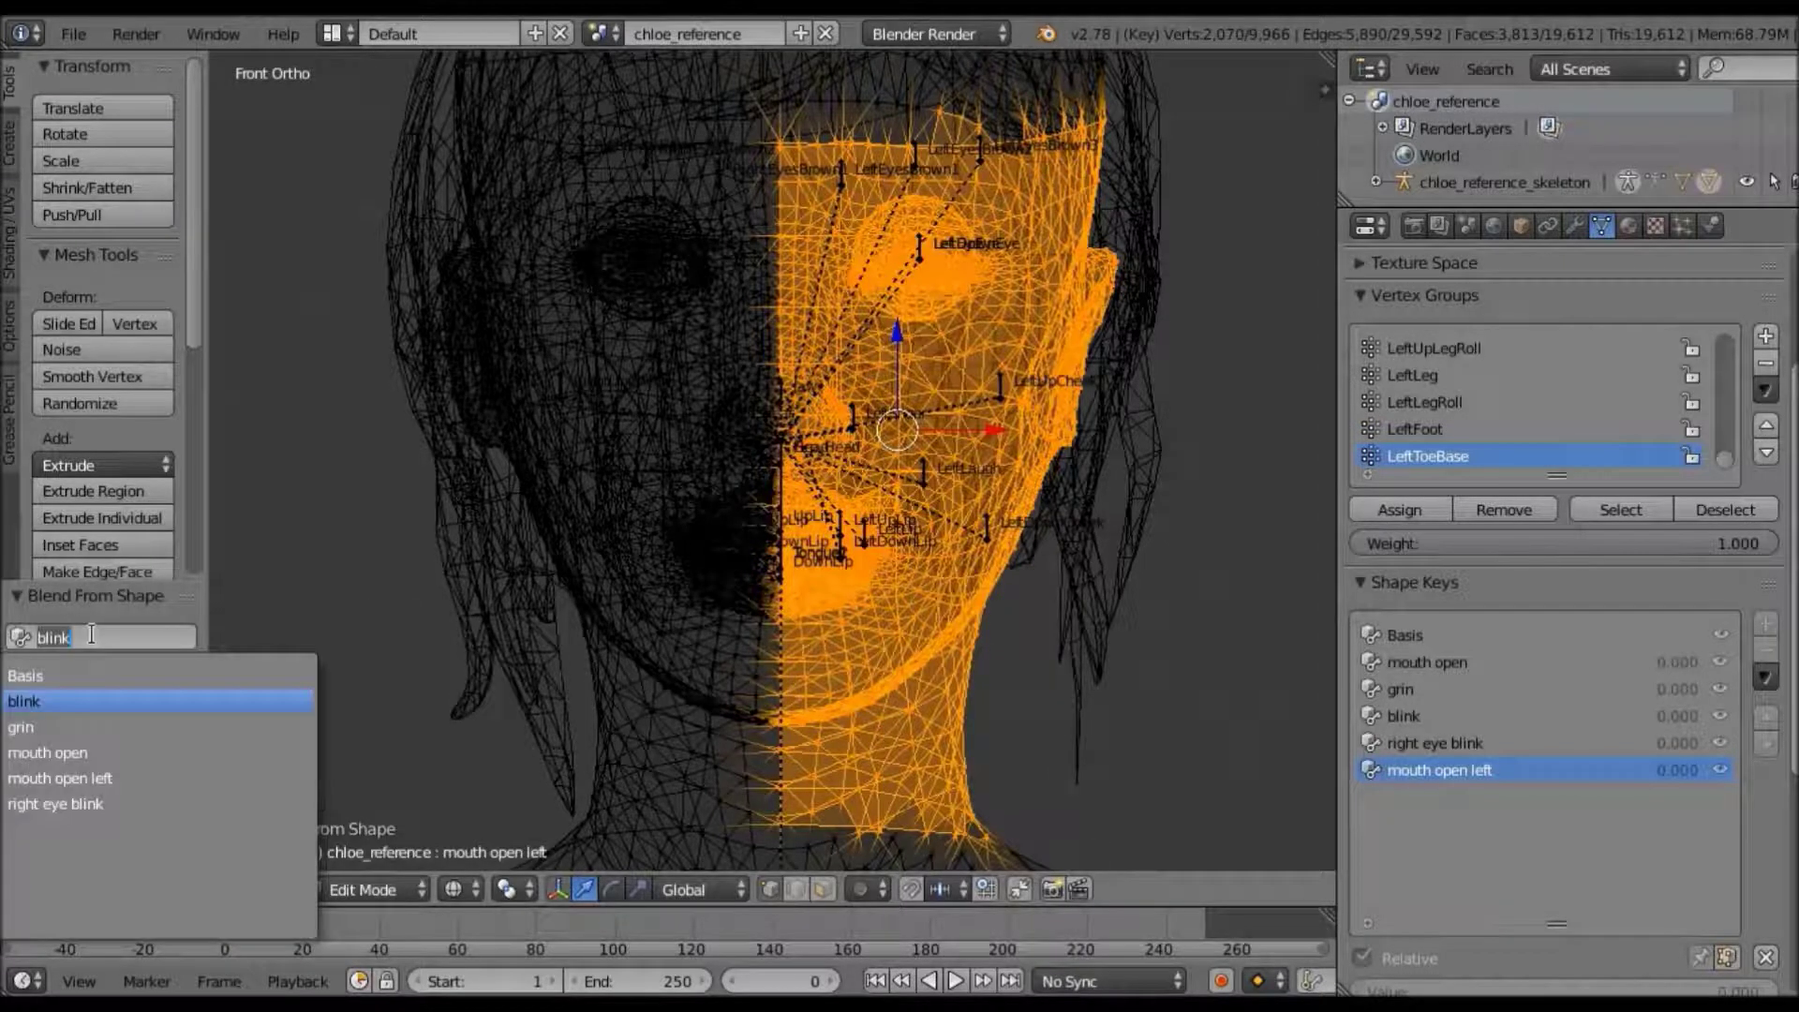
pyautogui.click(70, 752)
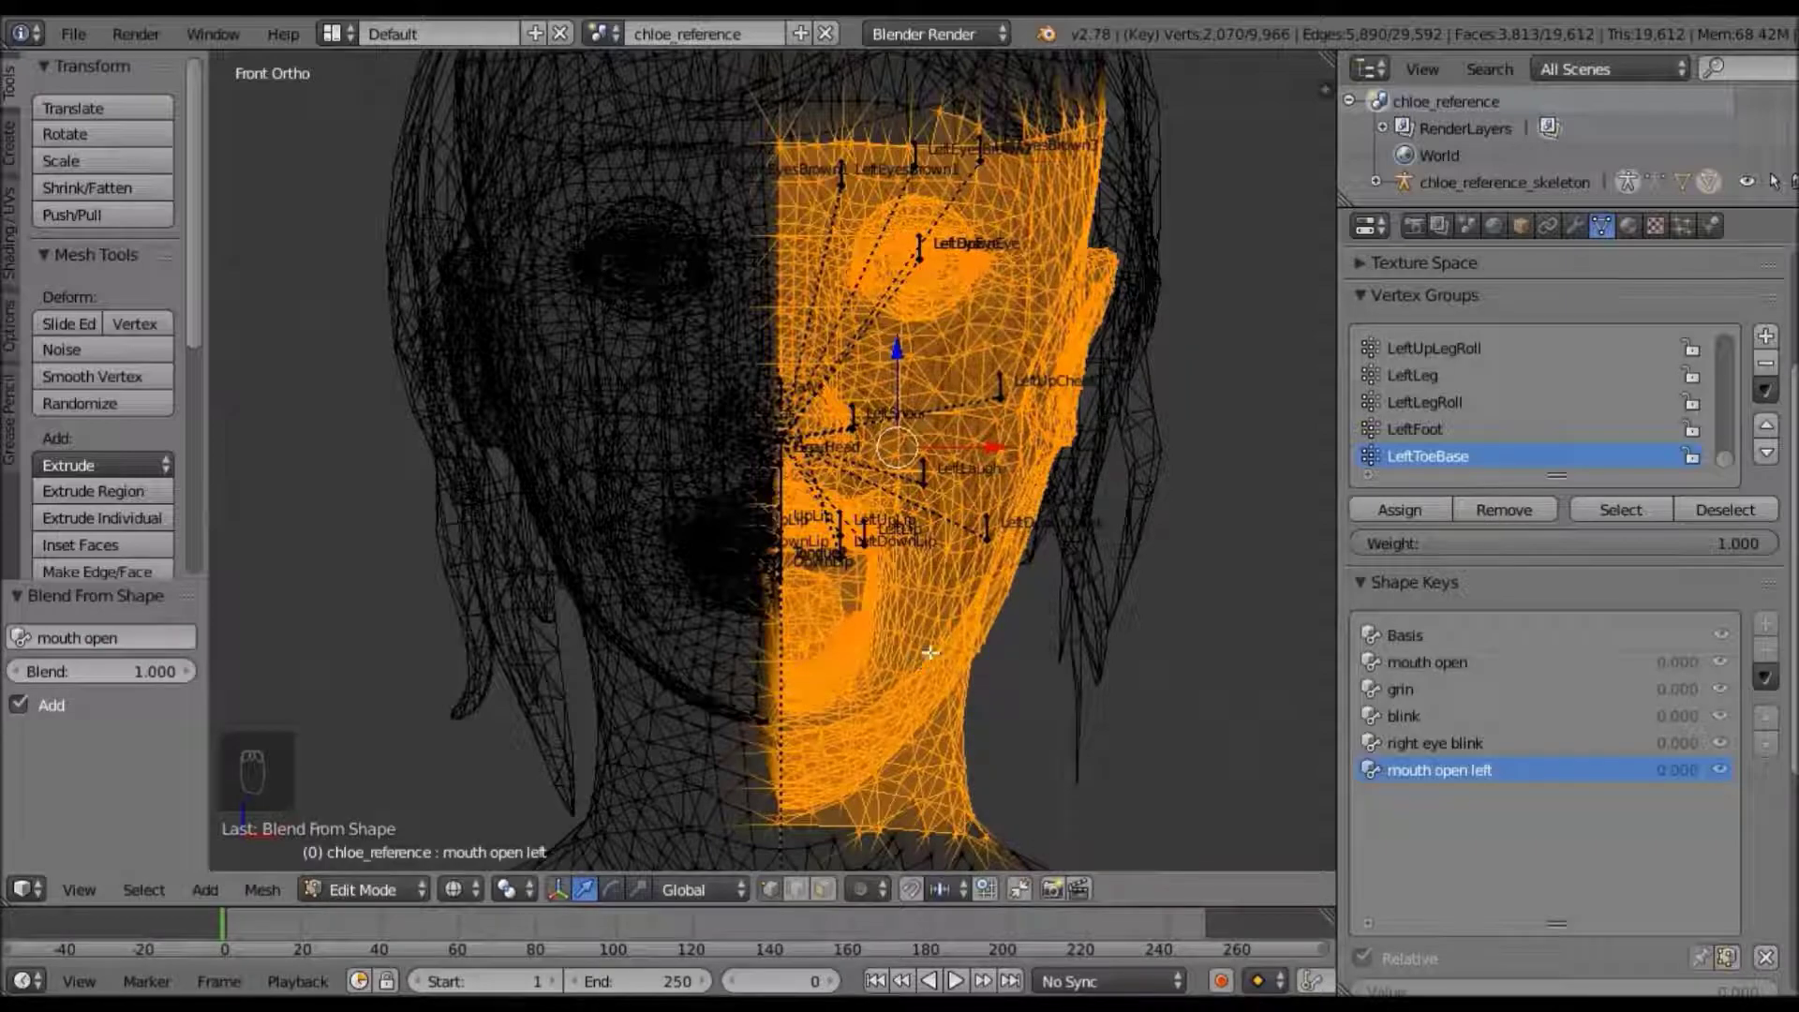
pyautogui.press('z')
pyautogui.press('a')
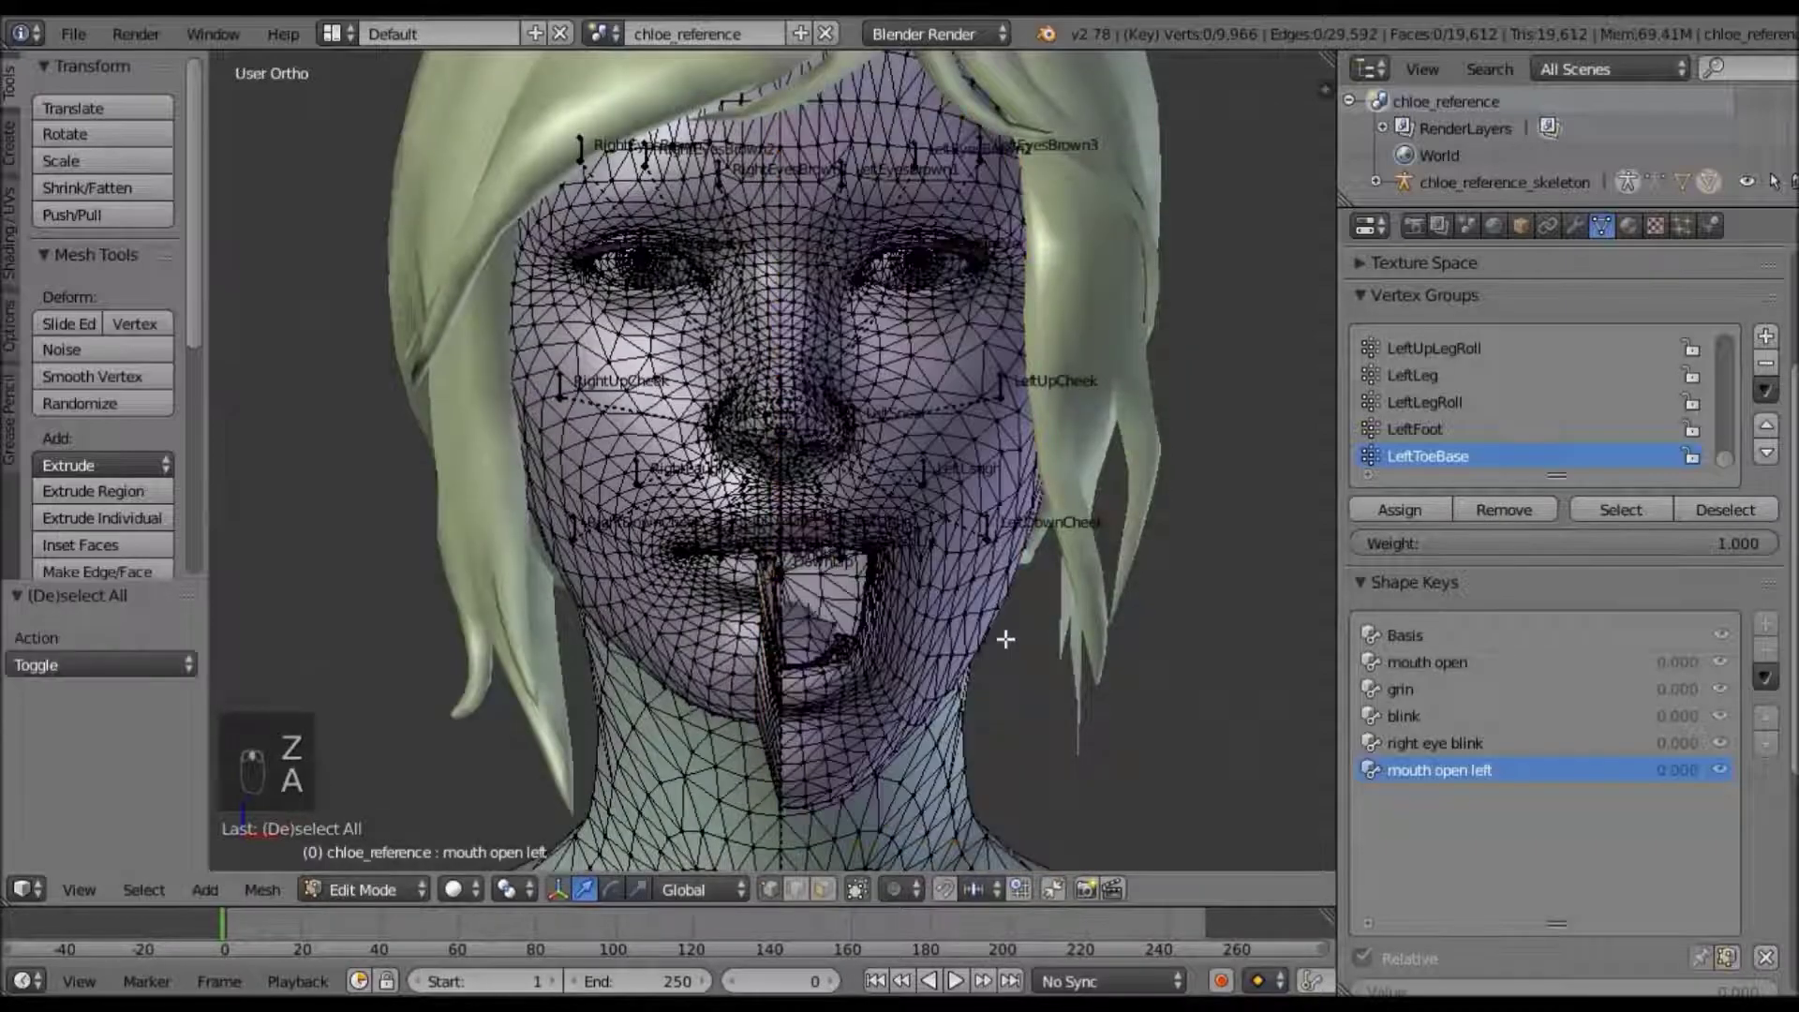
pyautogui.moveTo(1005, 639); pyautogui.dragTo(931, 669, button='middle')
pyautogui.press('KP_1')
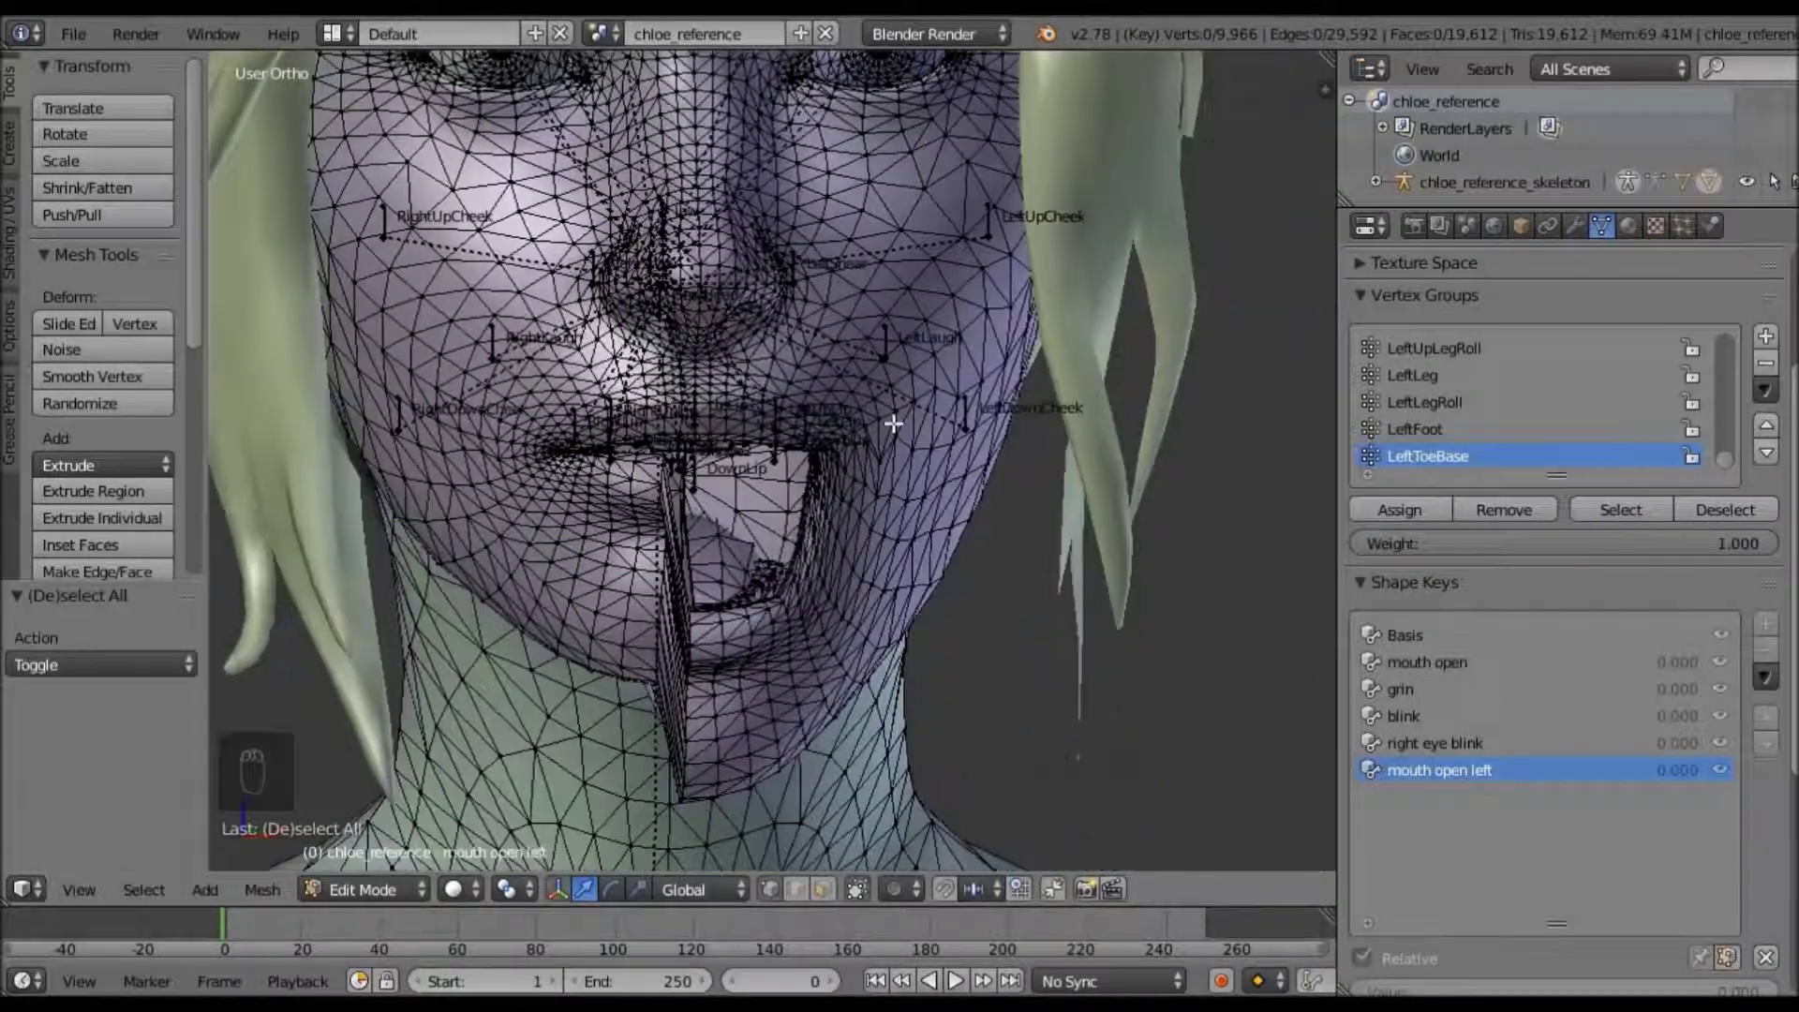
pyautogui.press('KP_1')
pyautogui.scroll(-3, 834, 392)
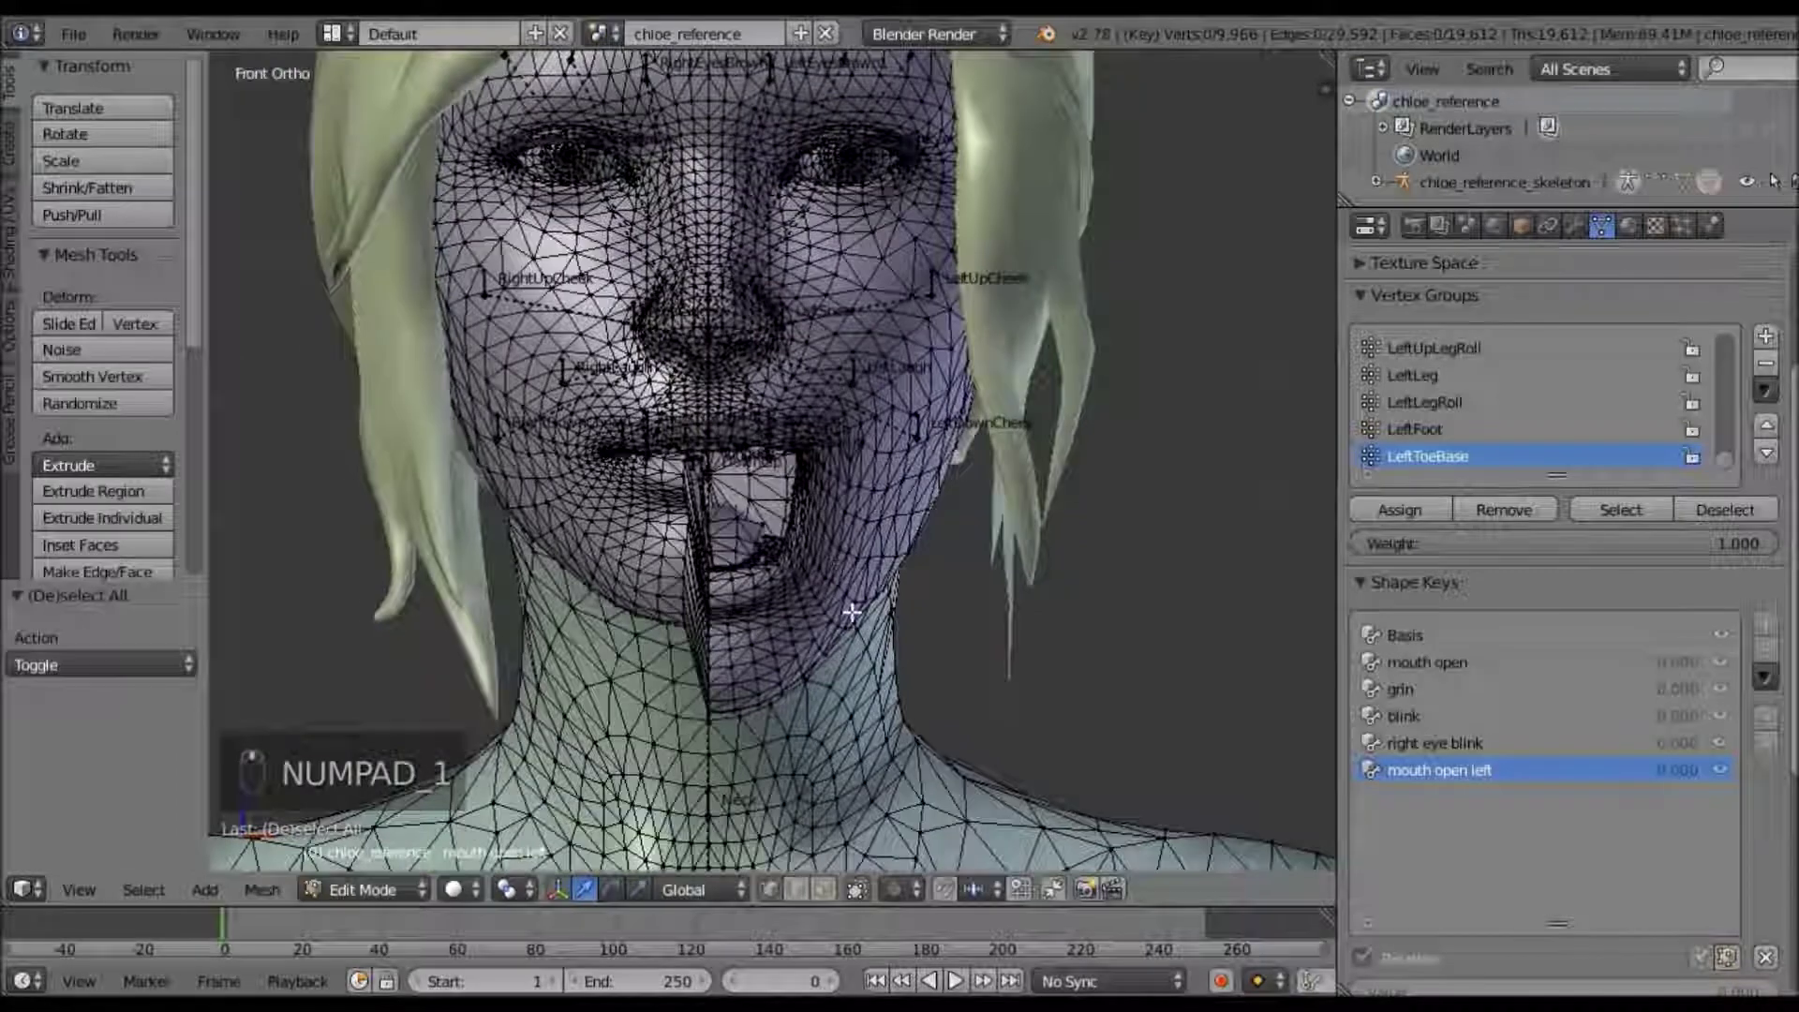
pyautogui.keyDown('shift'); pyautogui.moveTo(835, 392); pyautogui.dragTo(857, 498, button='middle'); pyautogui.keyUp('shift')
pyautogui.click(1430, 723)
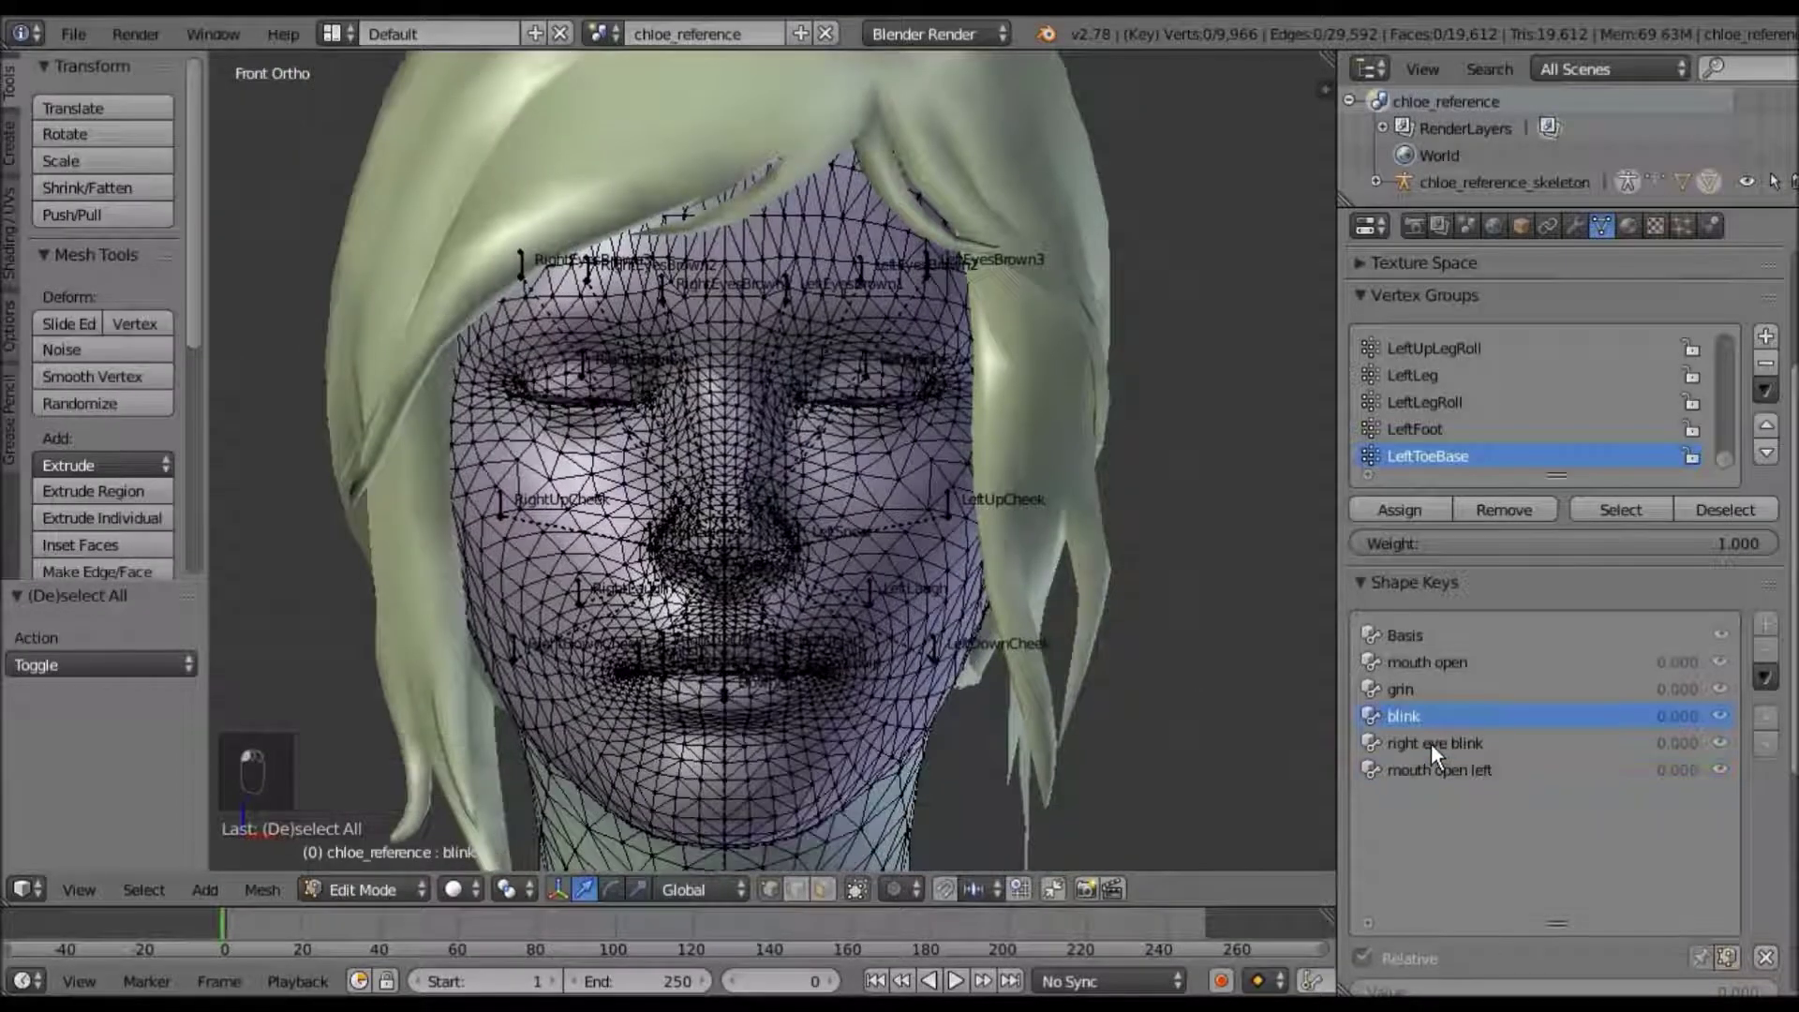
pyautogui.click(1431, 744)
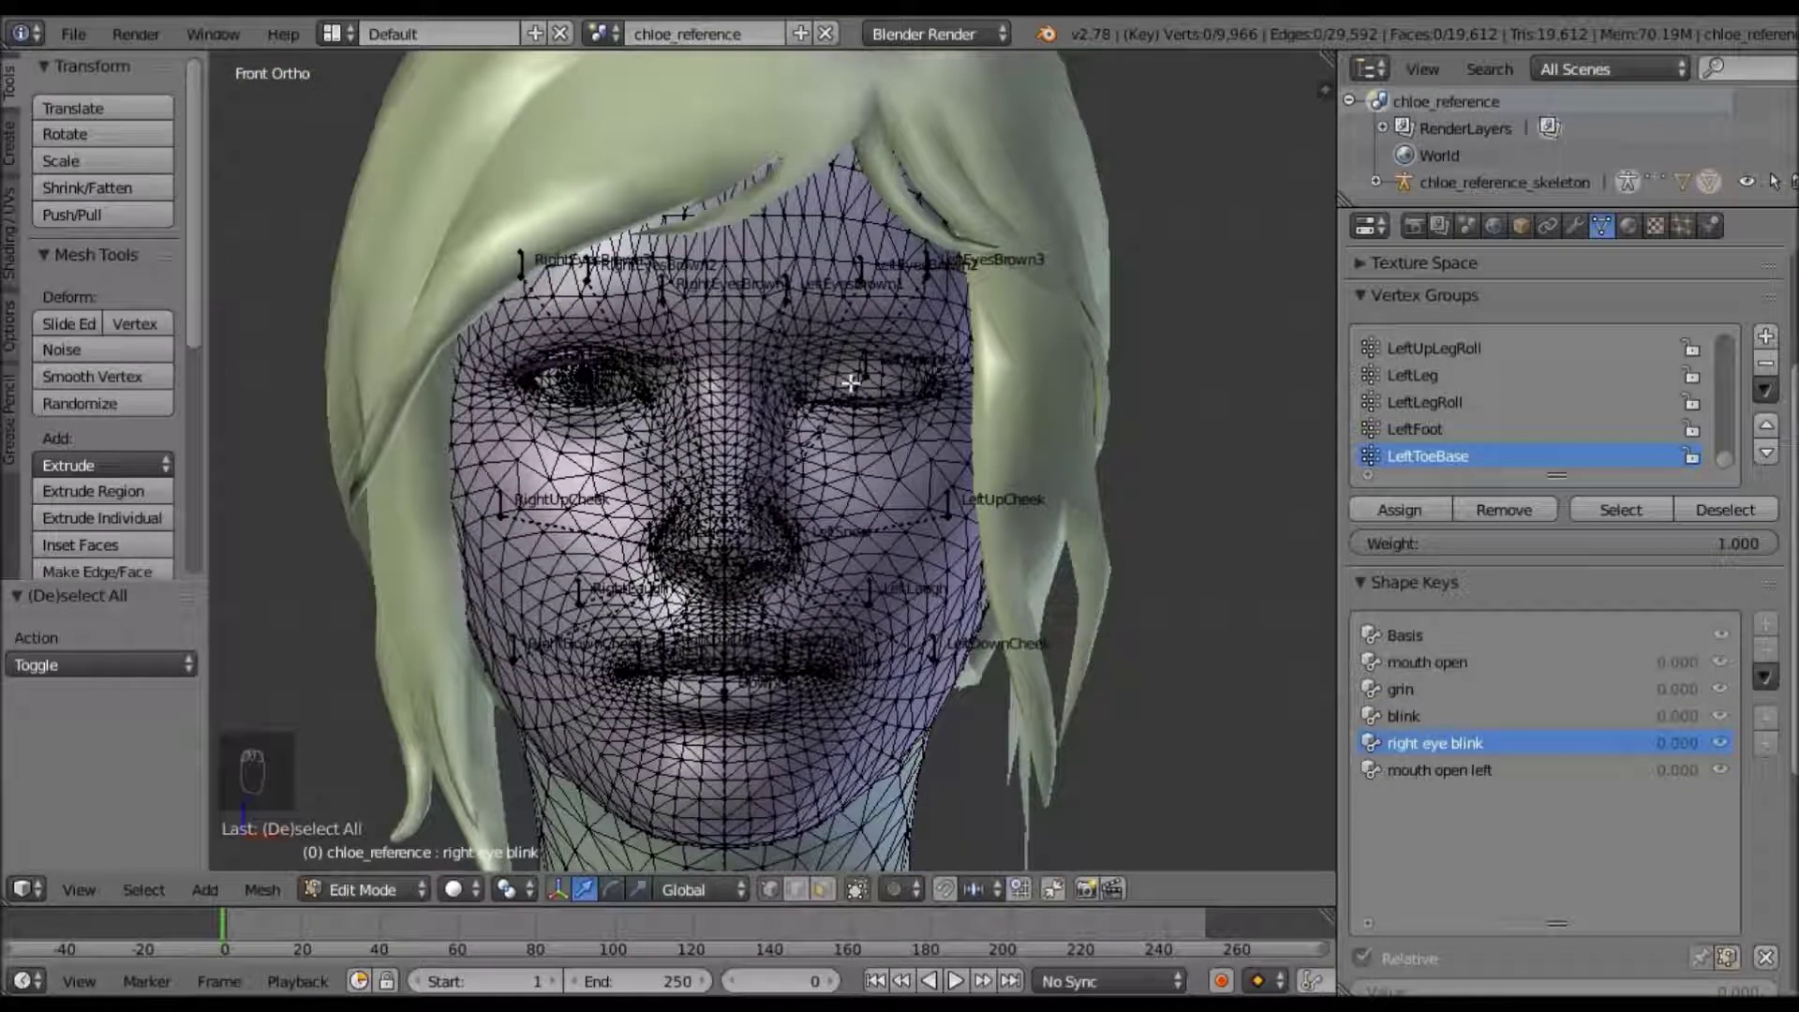
pyautogui.scroll(-2, 854, 388)
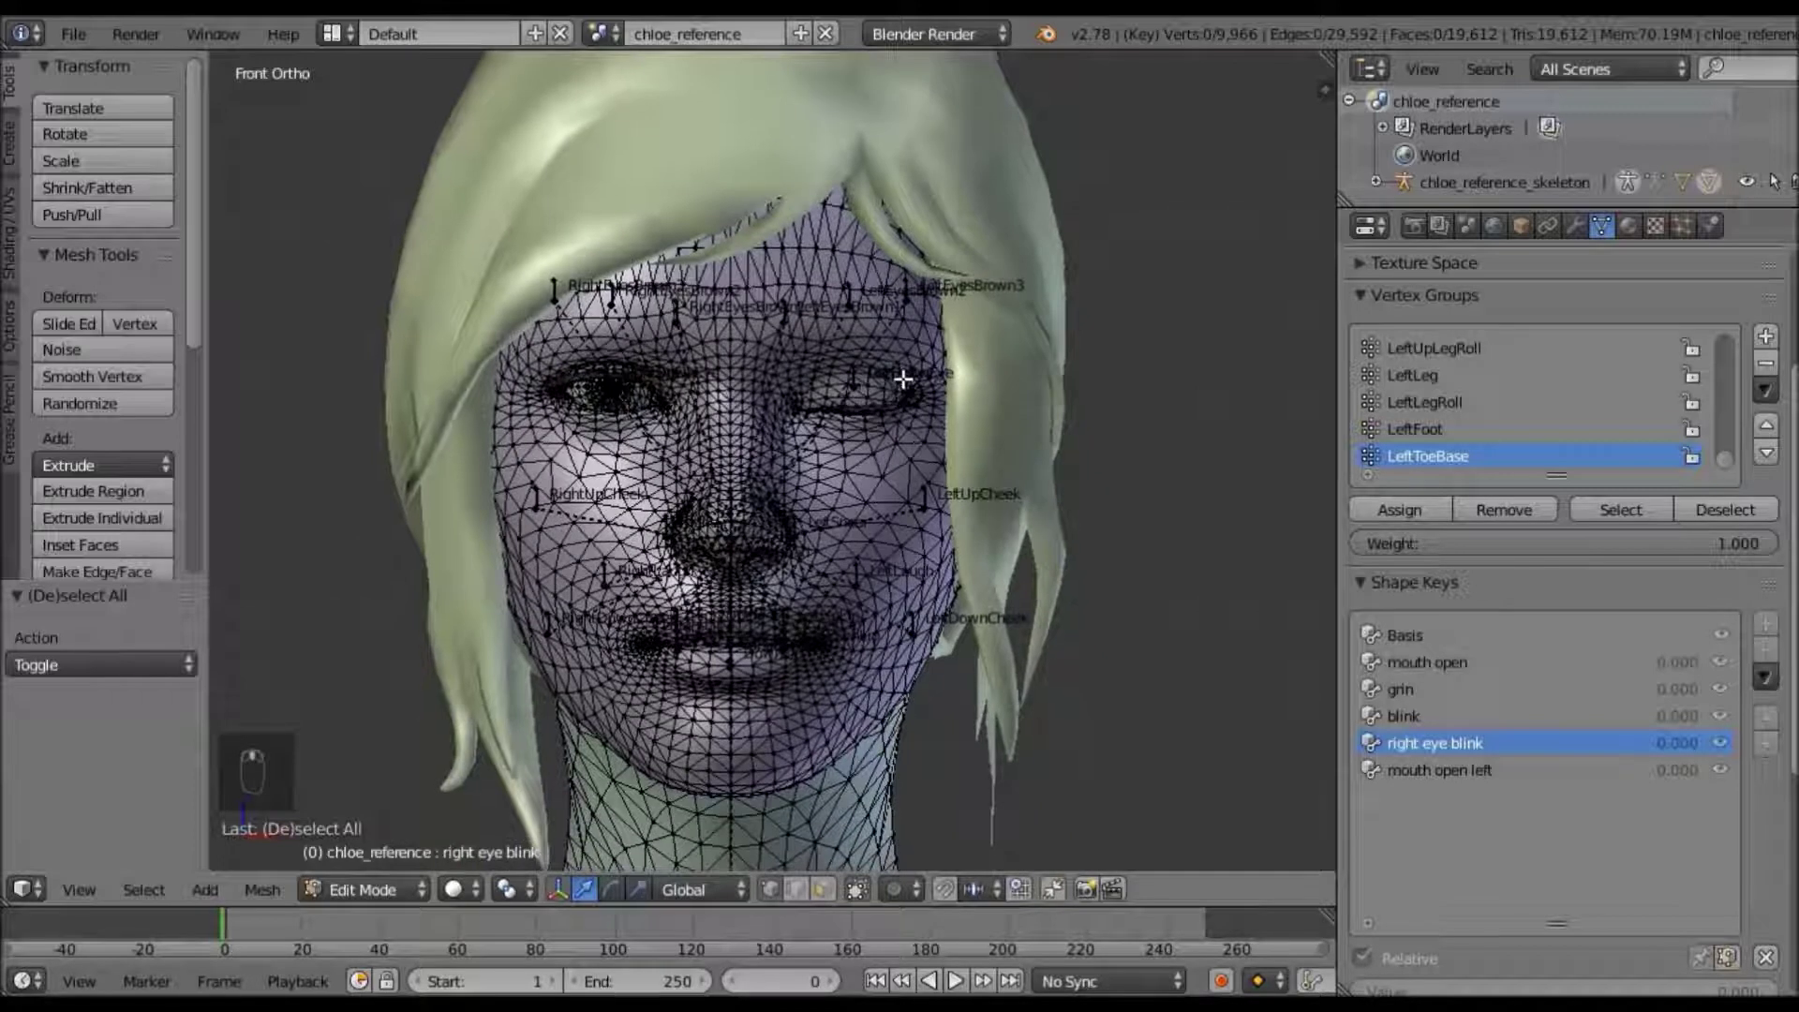
pyautogui.keyDown('shift'); pyautogui.scroll(-3, 1031, 488); pyautogui.keyUp('shift')
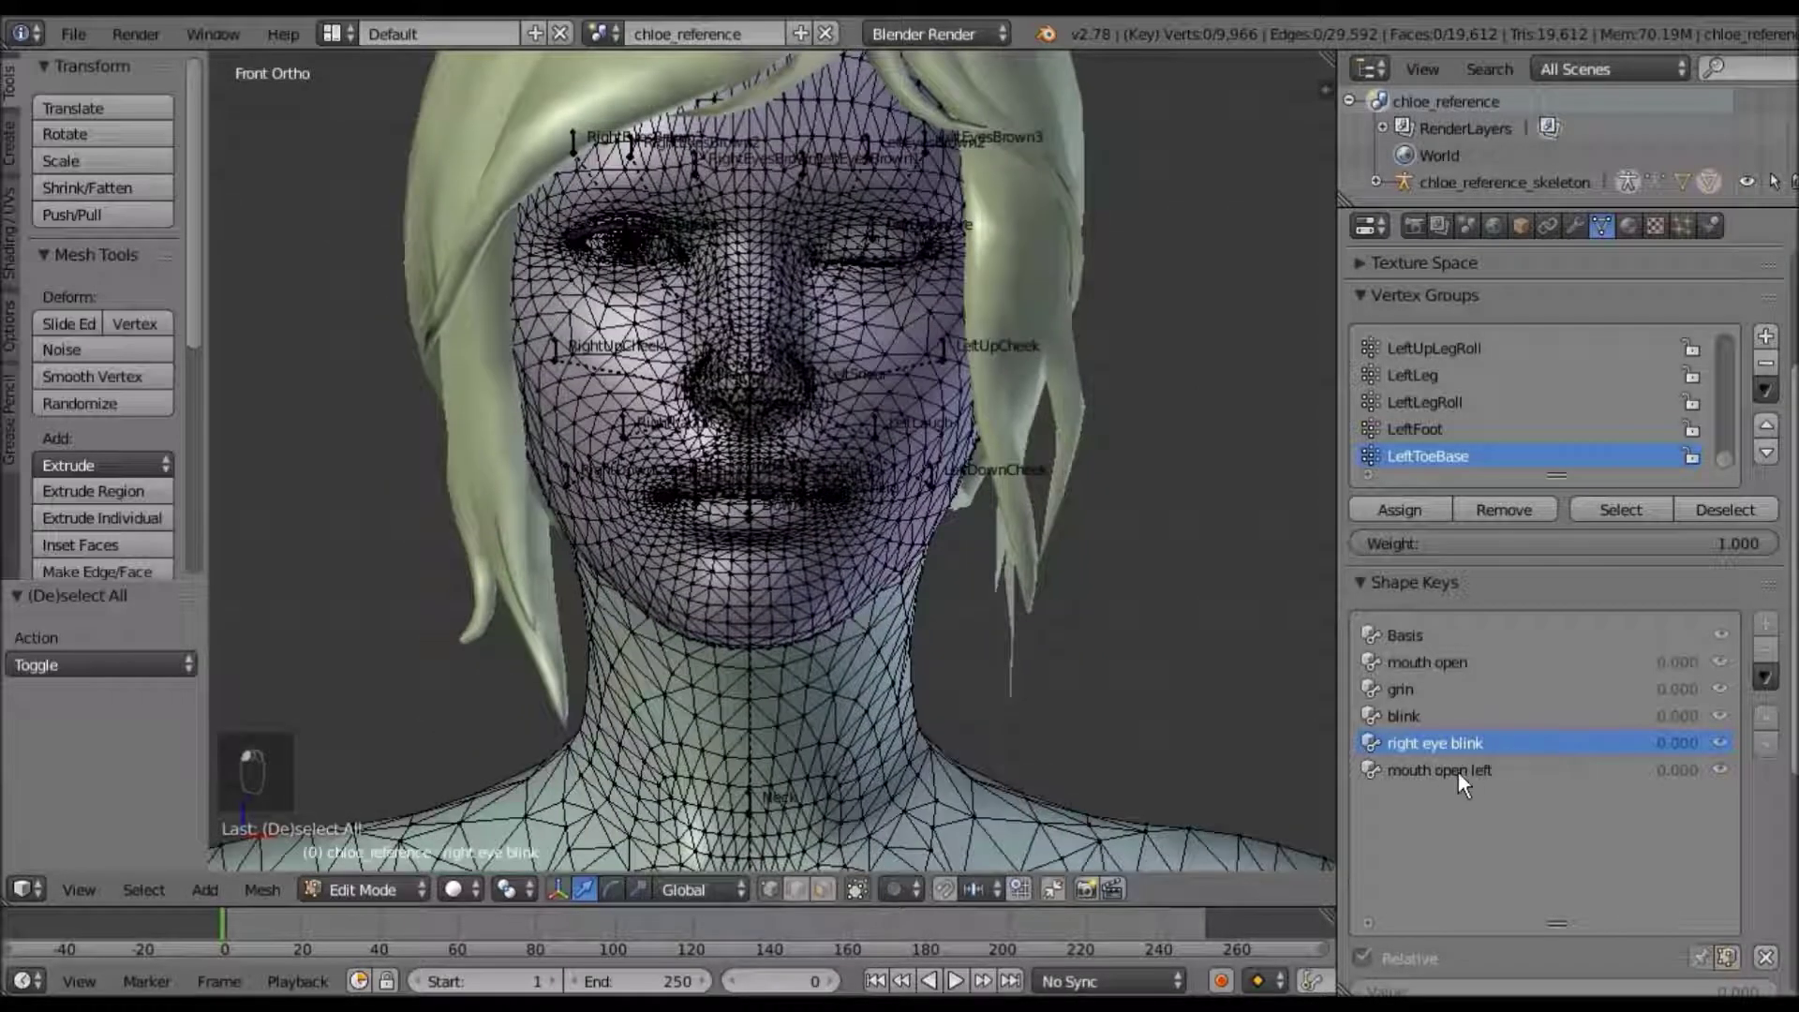
pyautogui.click(1458, 772)
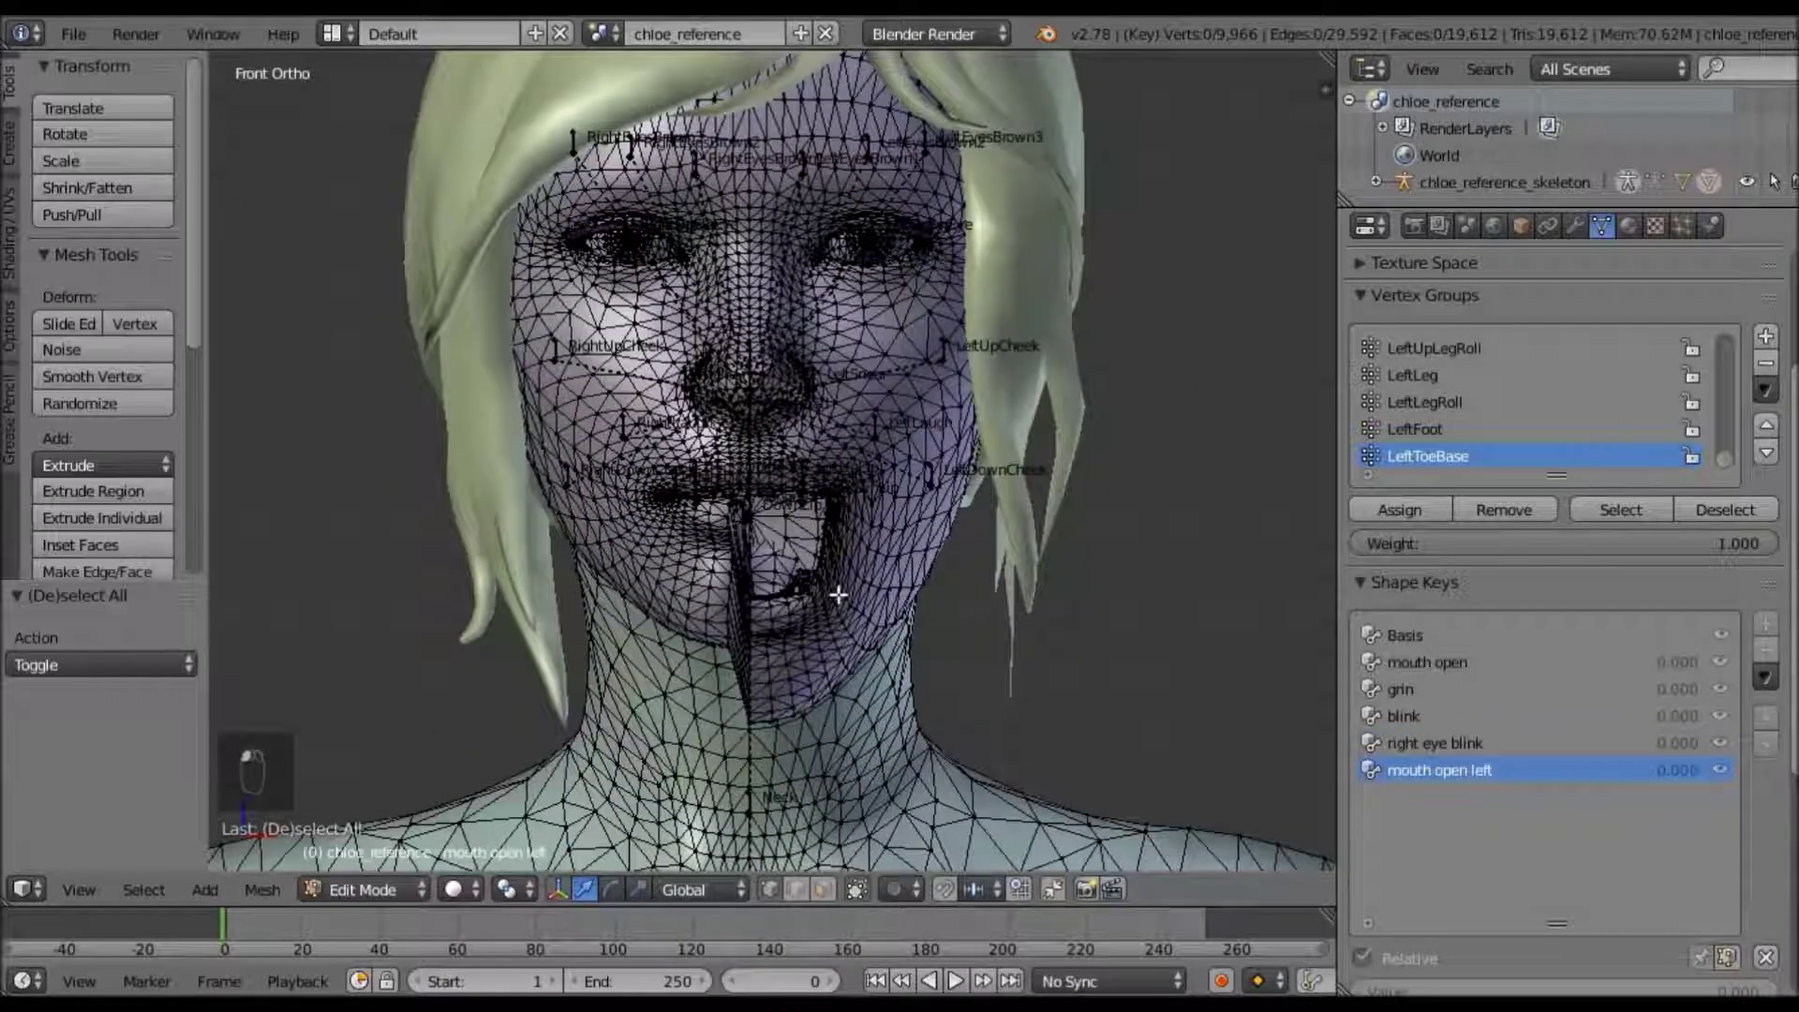
# Delete the 'mouth open left' shape key and enter Edit Mode on the body with nothing selected
pyautogui.press('Tab')
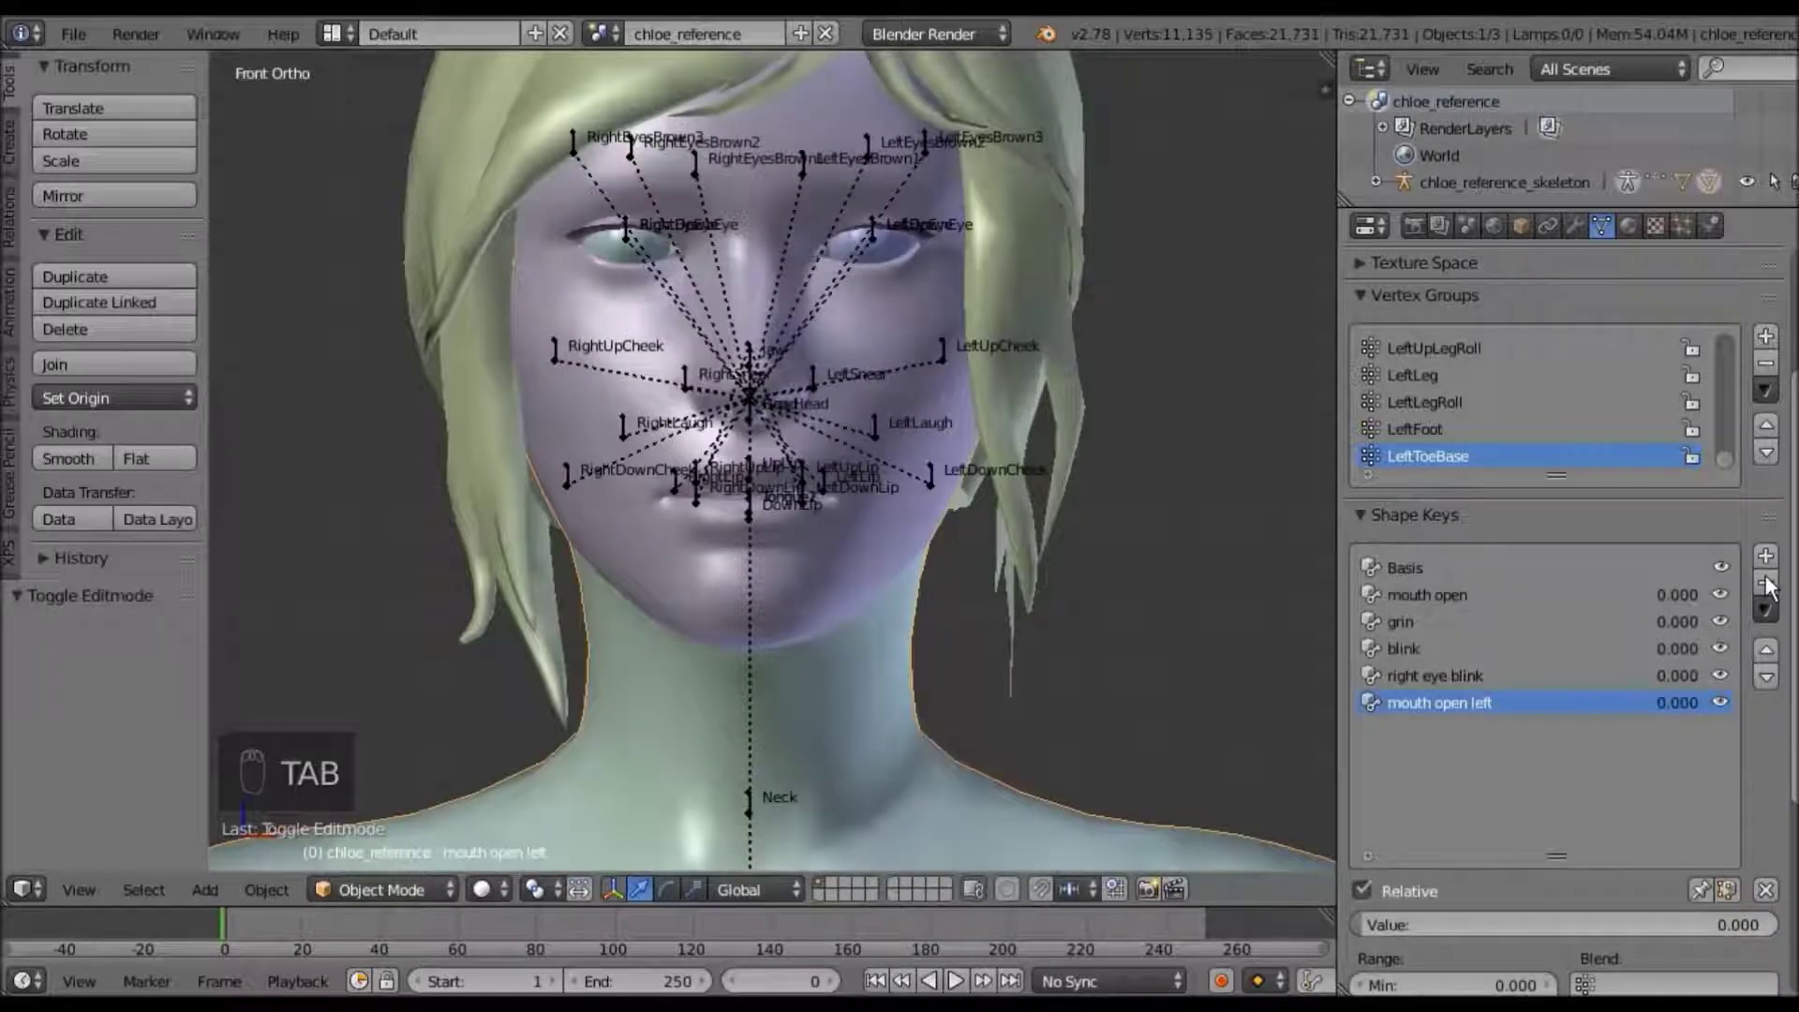
pyautogui.click(1766, 583)
pyautogui.keyDown('shift'); pyautogui.scroll(-5, 807, 302); pyautogui.keyUp('shift')
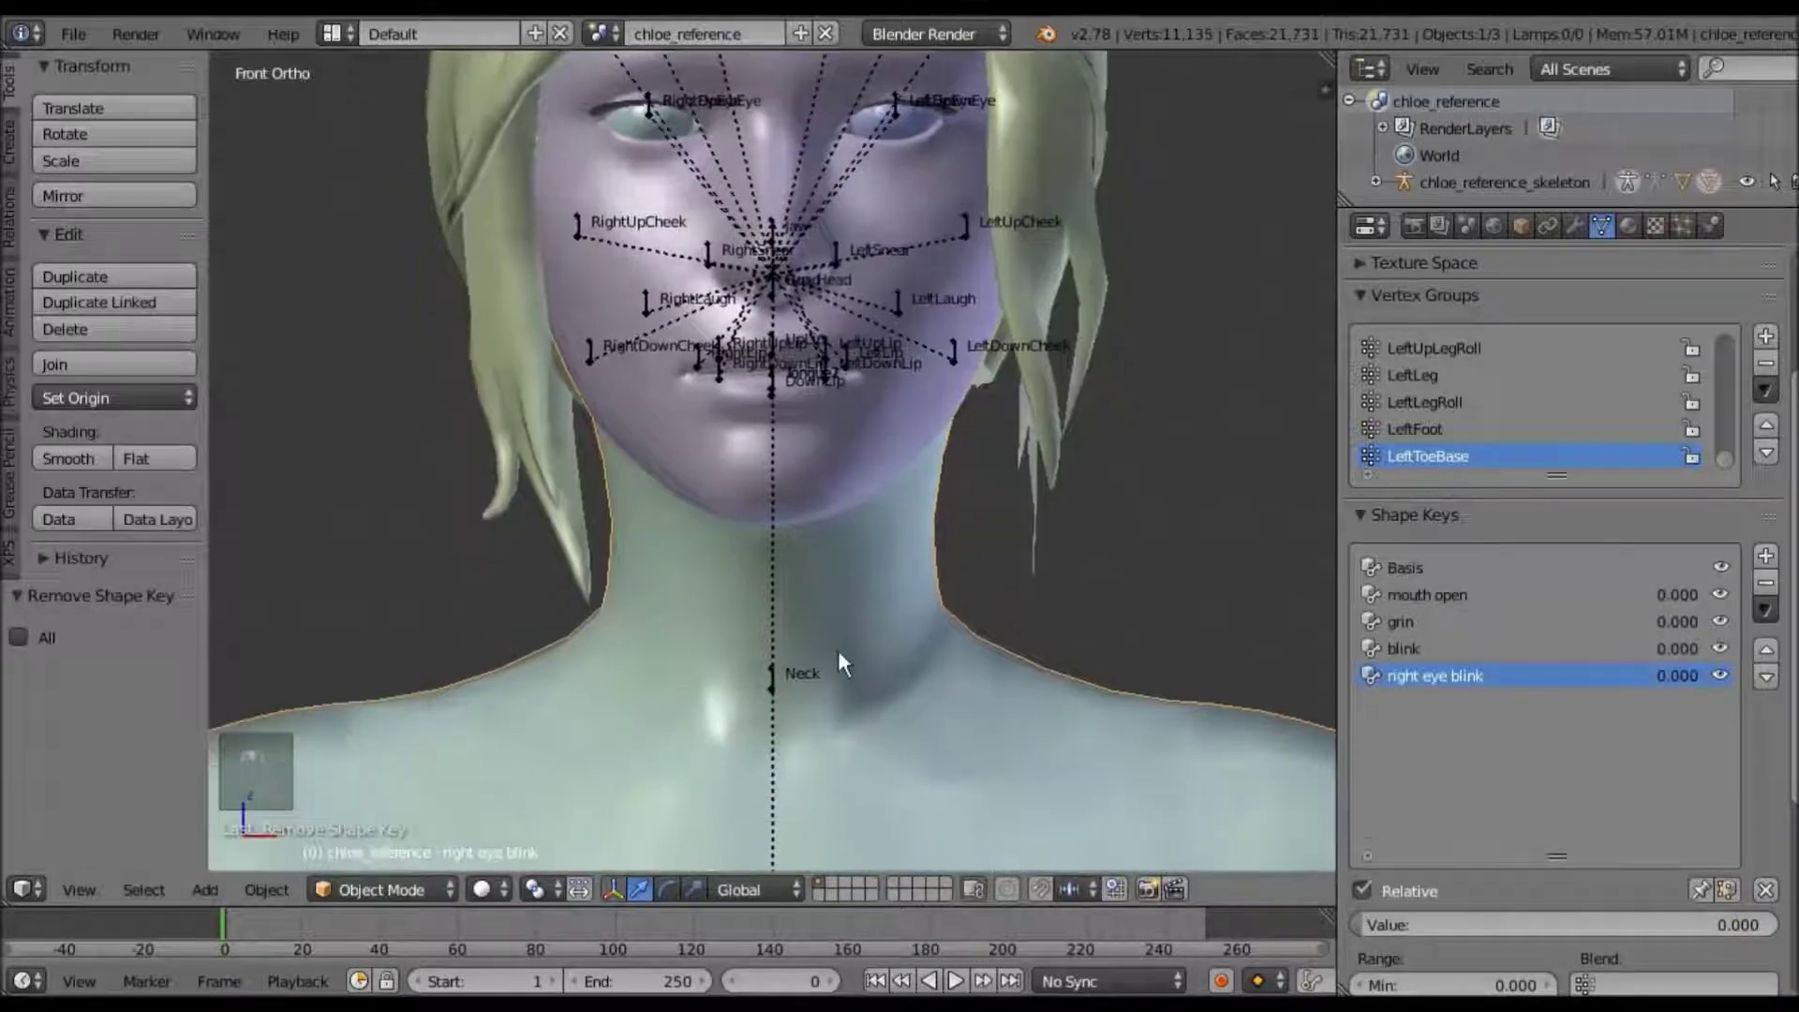
pyautogui.scroll(-6, 838, 649)
pyautogui.scroll(4, 846, 508)
pyautogui.keyDown('shift'); pyautogui.scroll(-4, 864, 181); pyautogui.keyUp('shift')
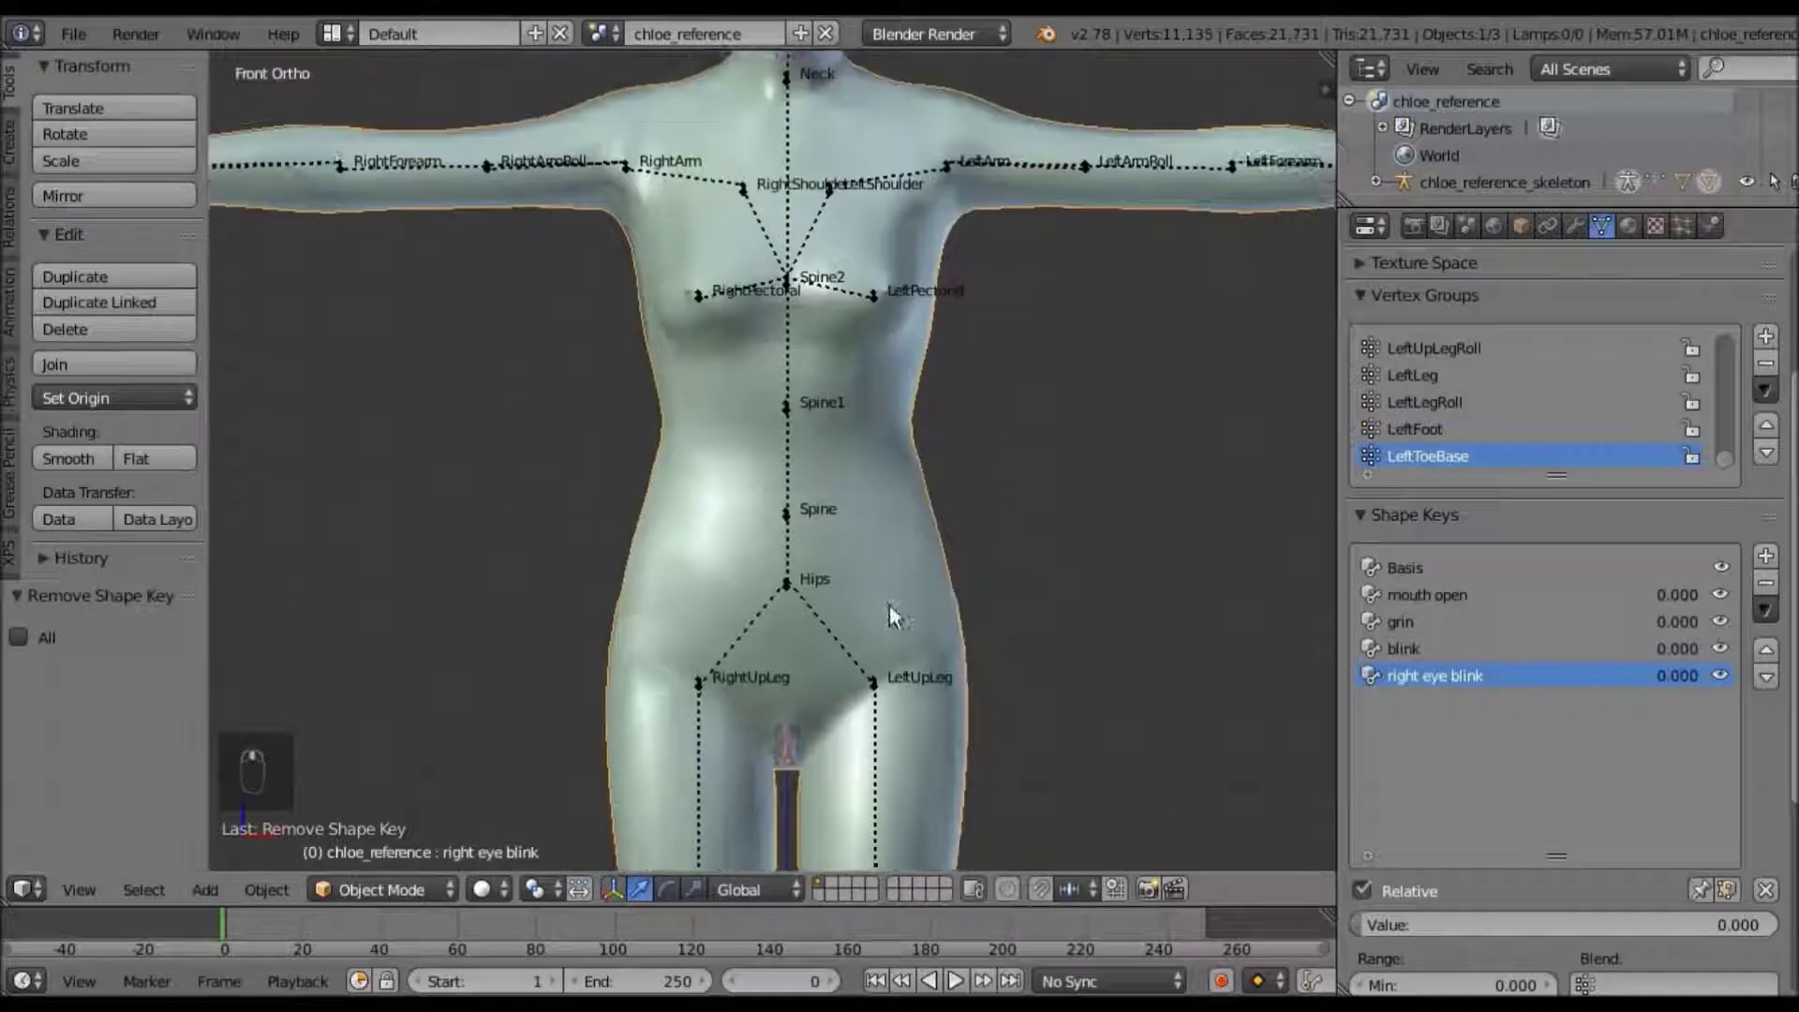
pyautogui.keyDown('shift'); pyautogui.scroll(2, 968, 776); pyautogui.keyUp('shift')
pyautogui.press('Tab')
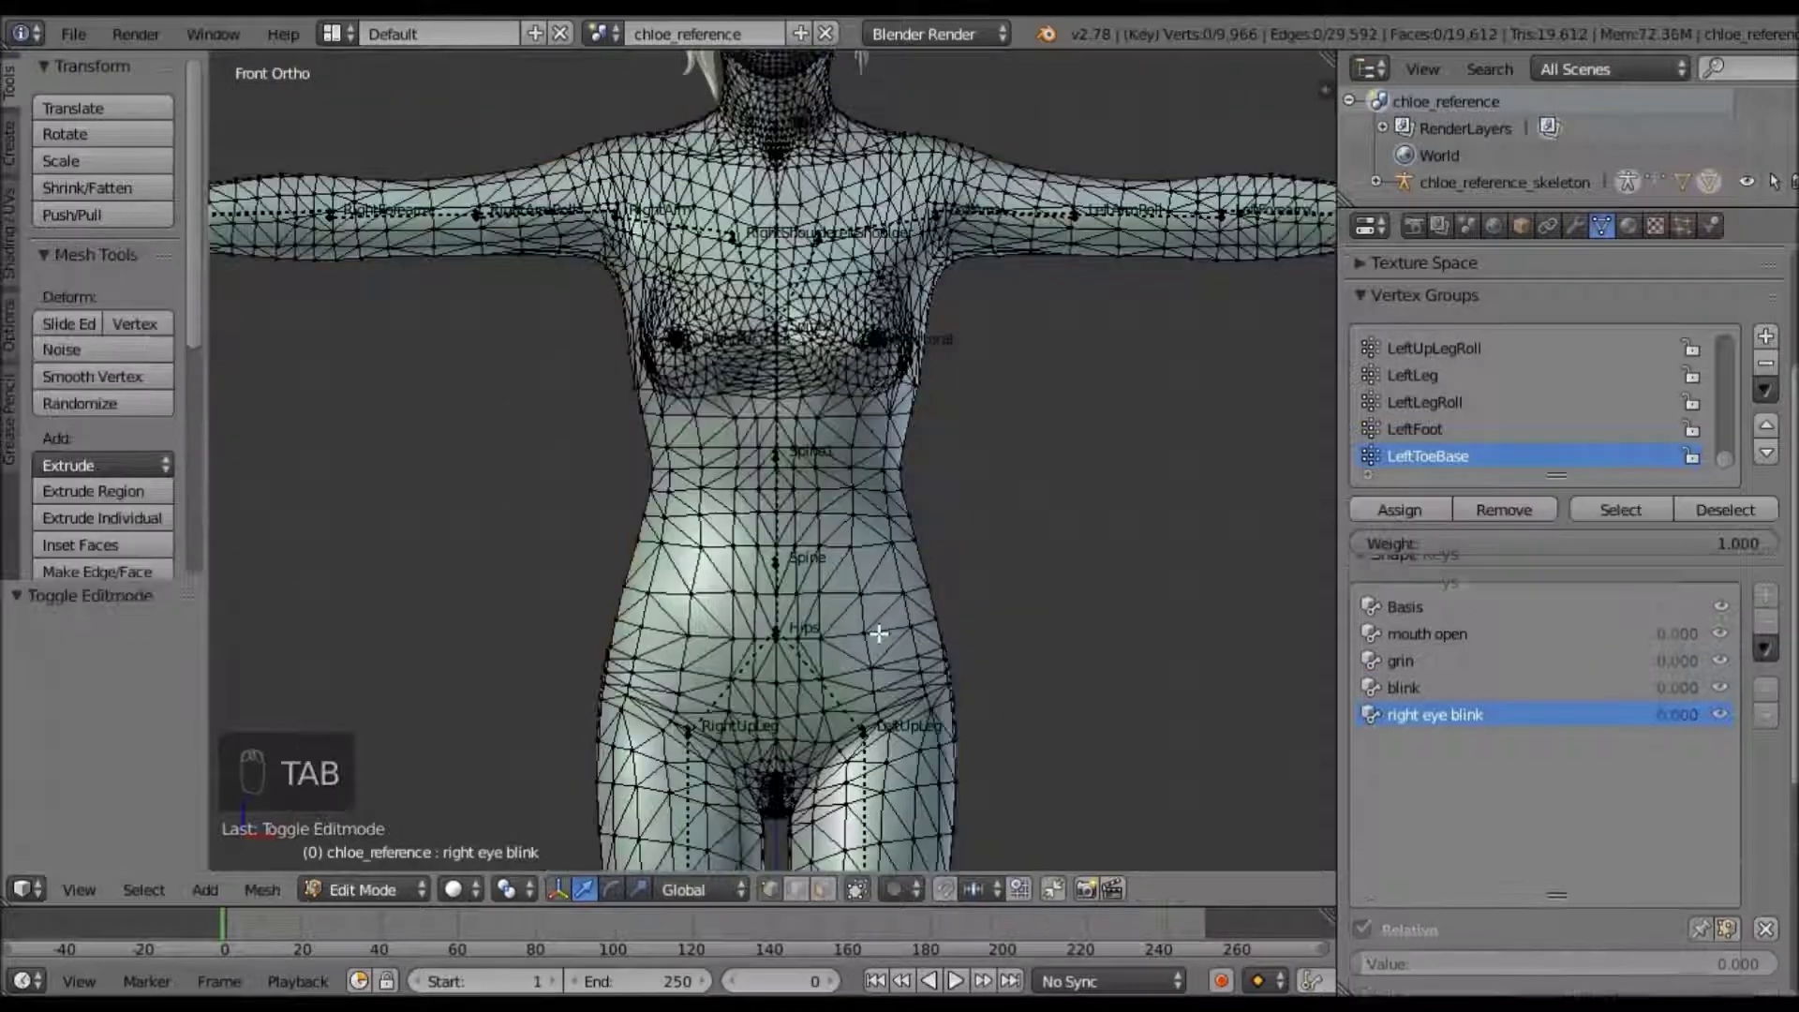
pyautogui.press('a')
pyautogui.press('a')
pyautogui.press('a')
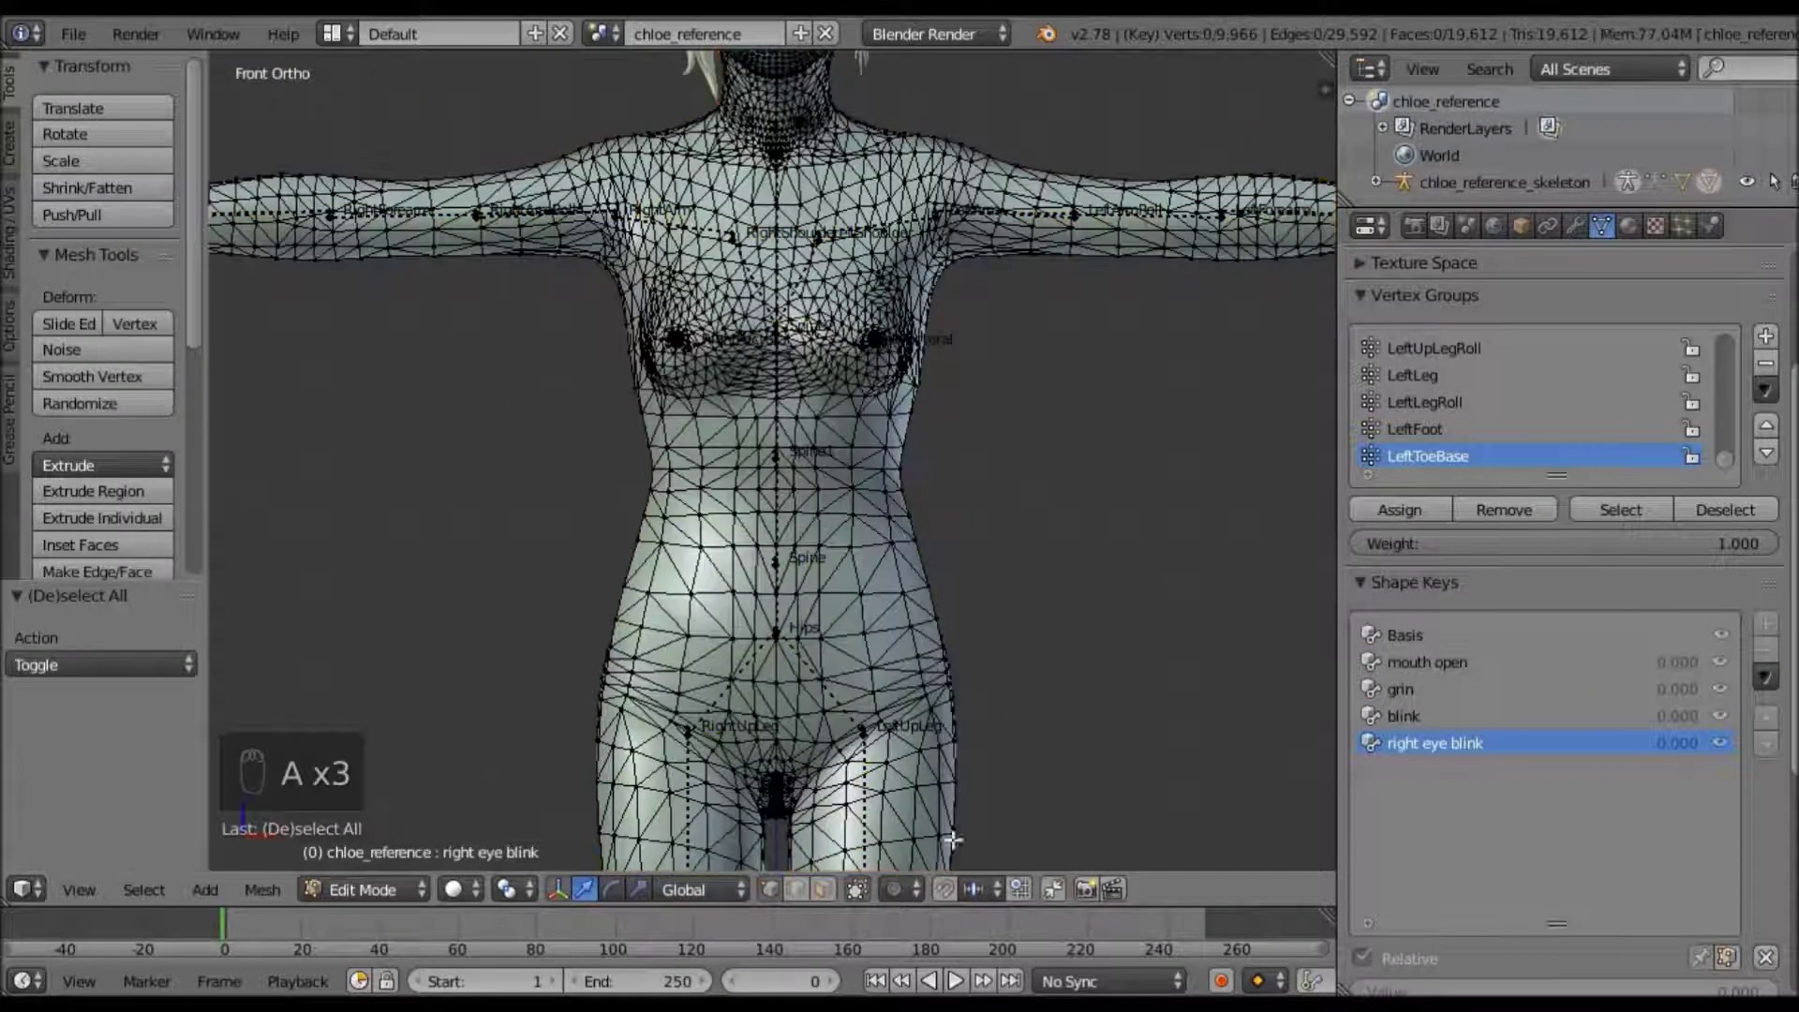
# Enable proportional editing, box-select hip faces, and pull them out along Y from the side view
pyautogui.click(908, 887)
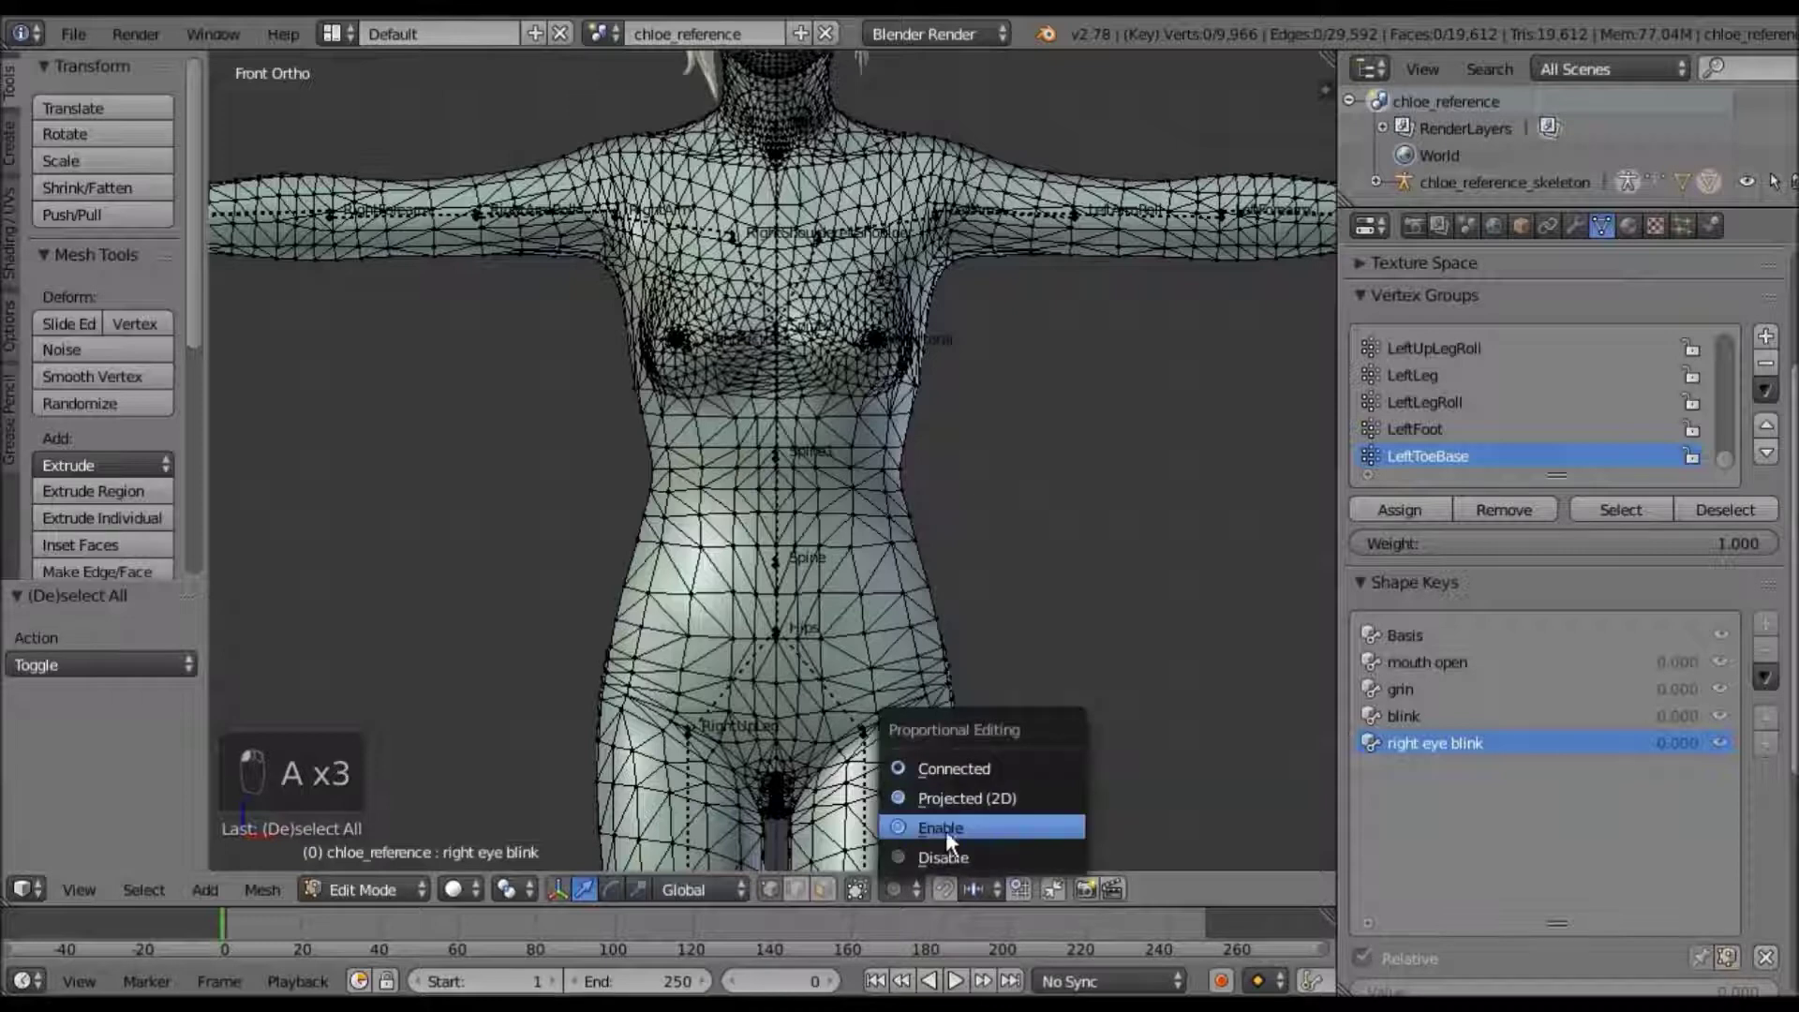
pyautogui.click(952, 831)
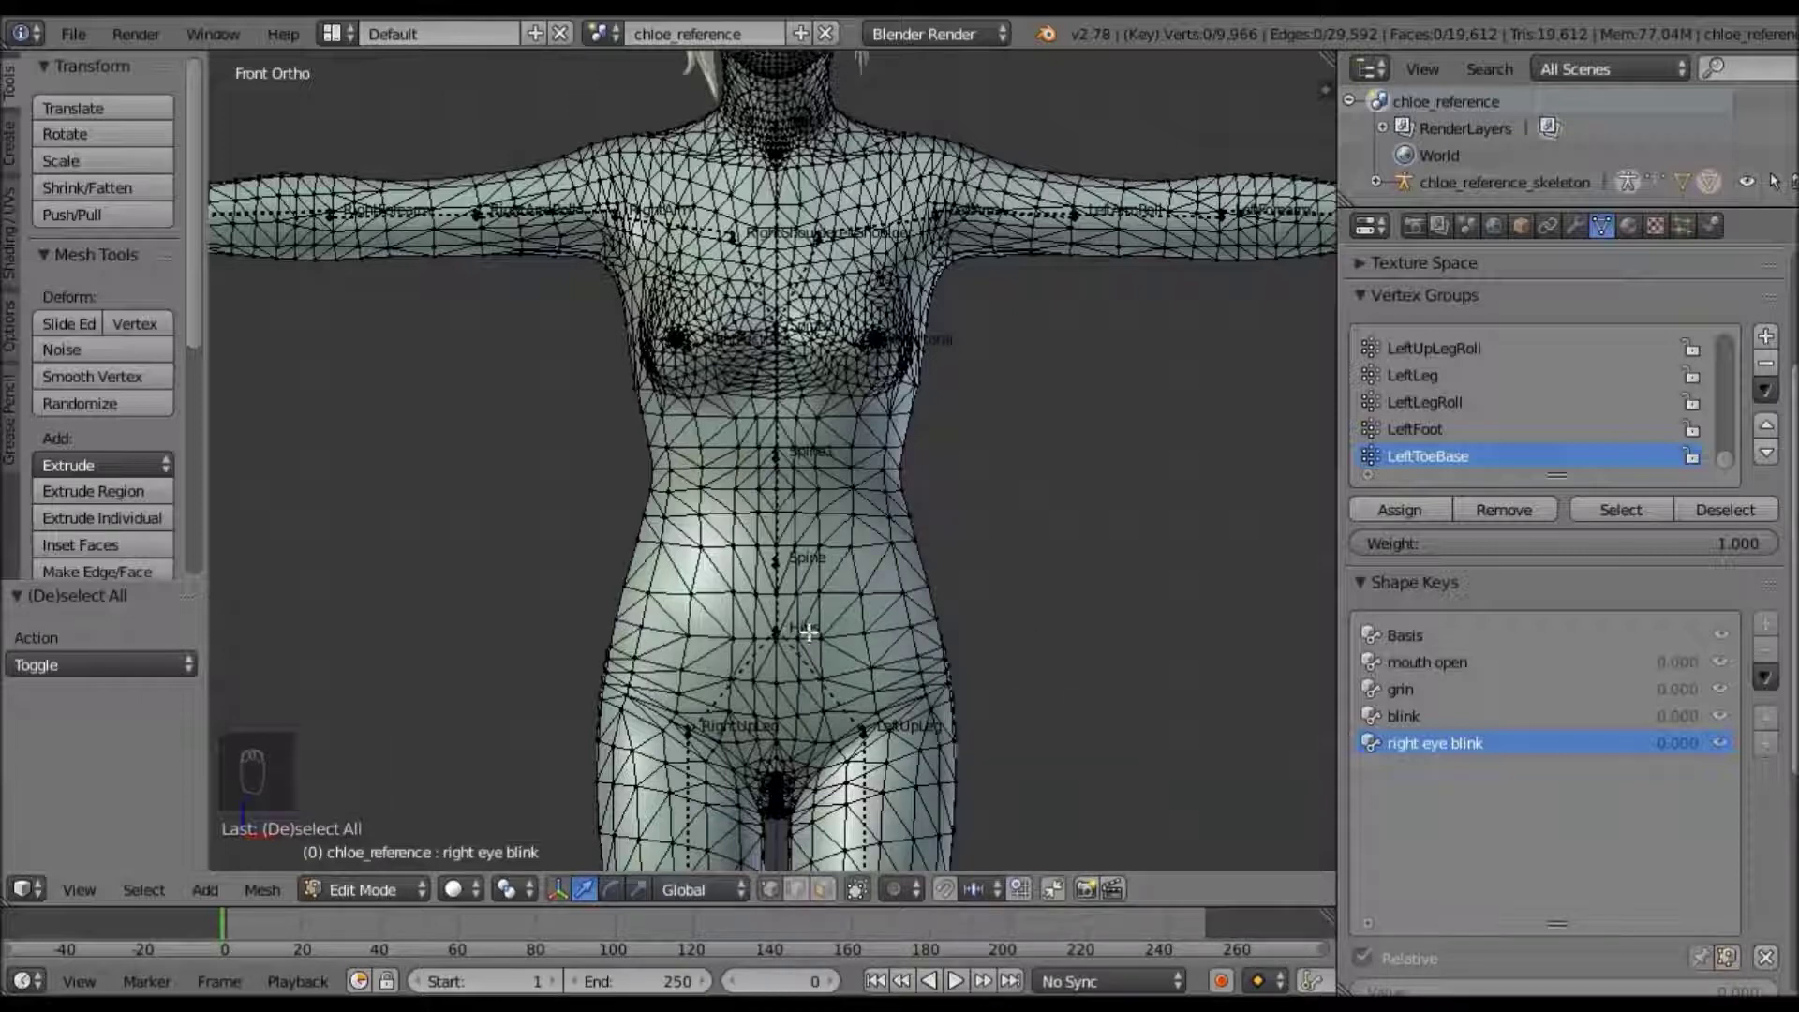
pyautogui.press('a')
pyautogui.press('a')
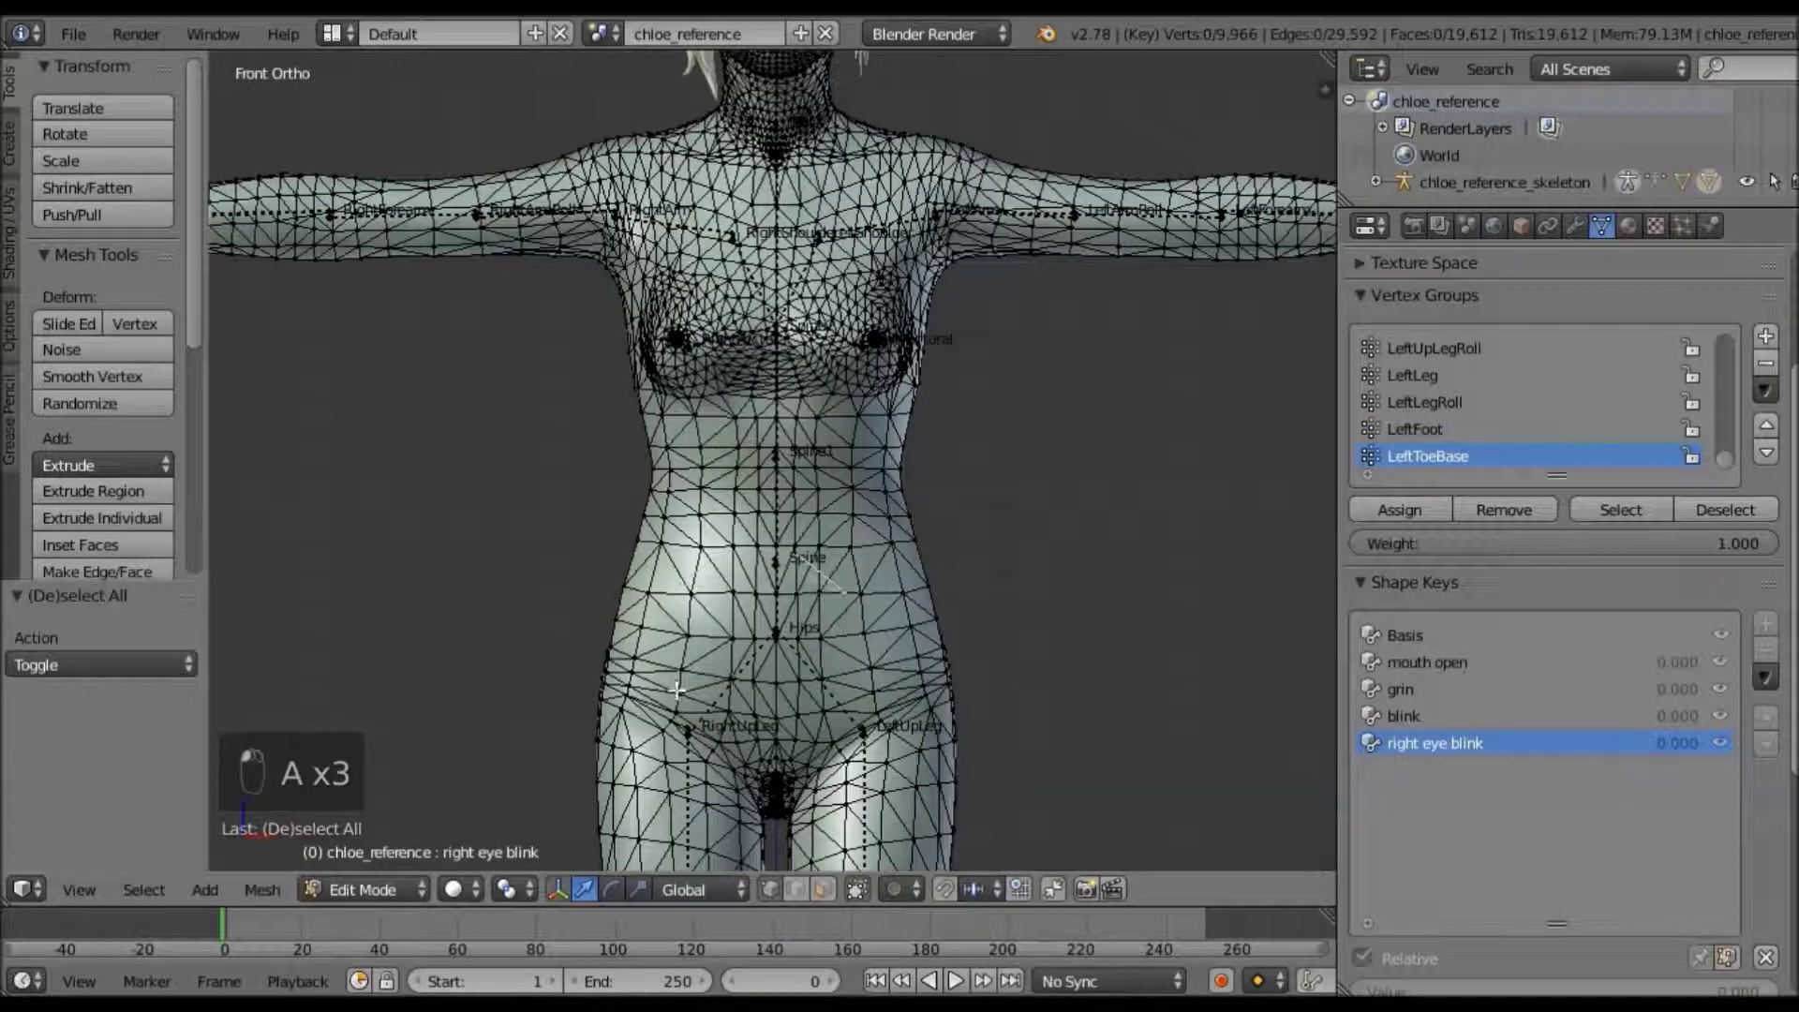
pyautogui.moveTo(689, 592); pyautogui.dragTo(894, 694)
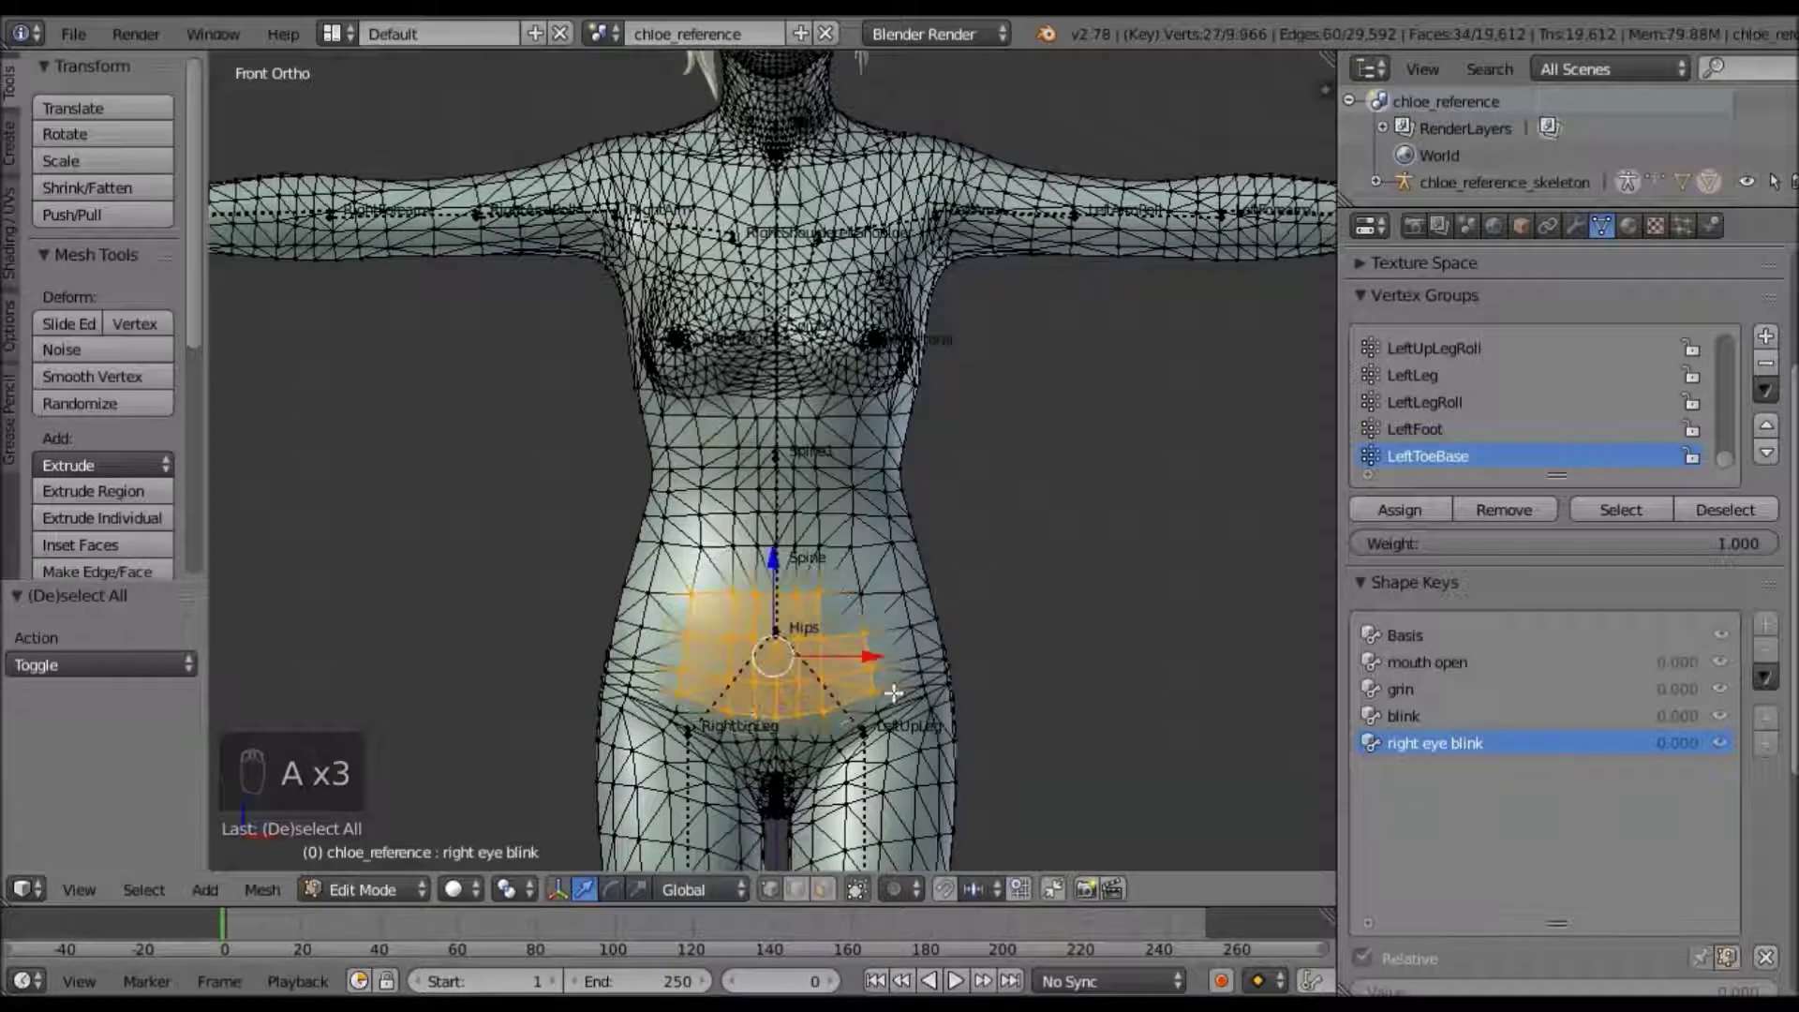
pyautogui.press('KP_3')
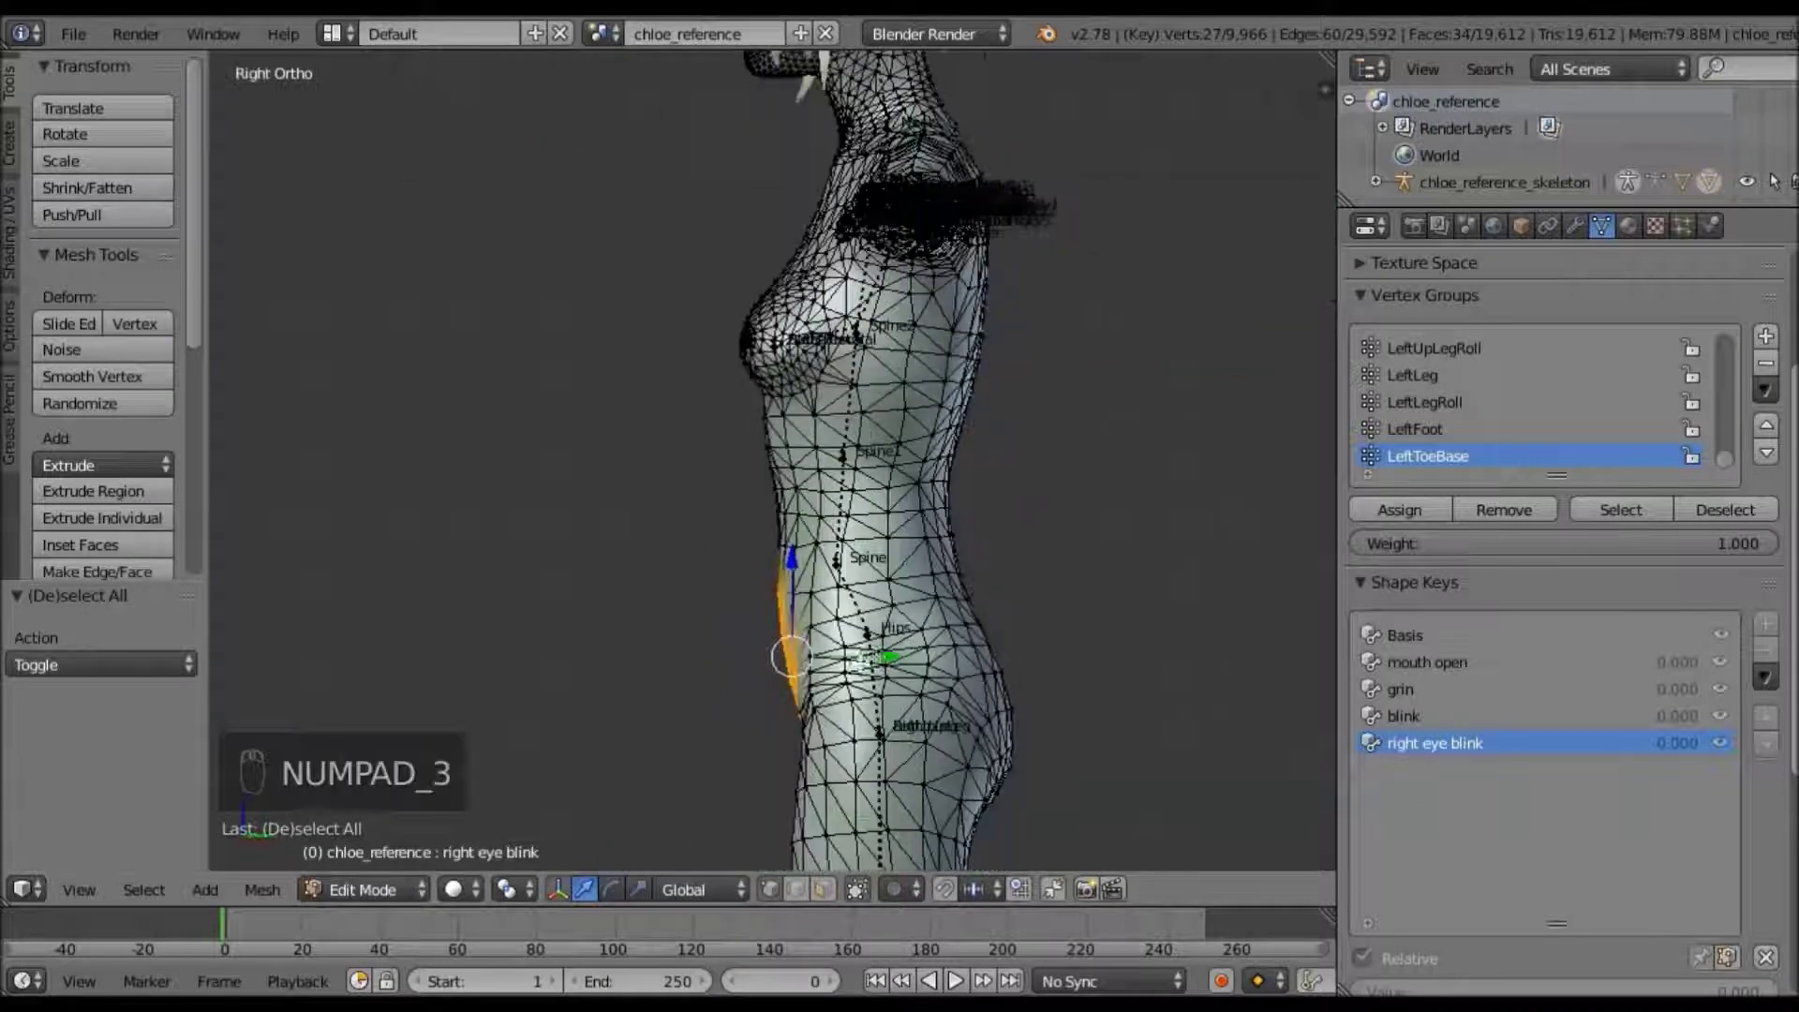
pyautogui.moveTo(889, 658); pyautogui.dragTo(670, 657)
pyautogui.moveTo(996, 670); pyautogui.dragTo(328, 635, button='middle')
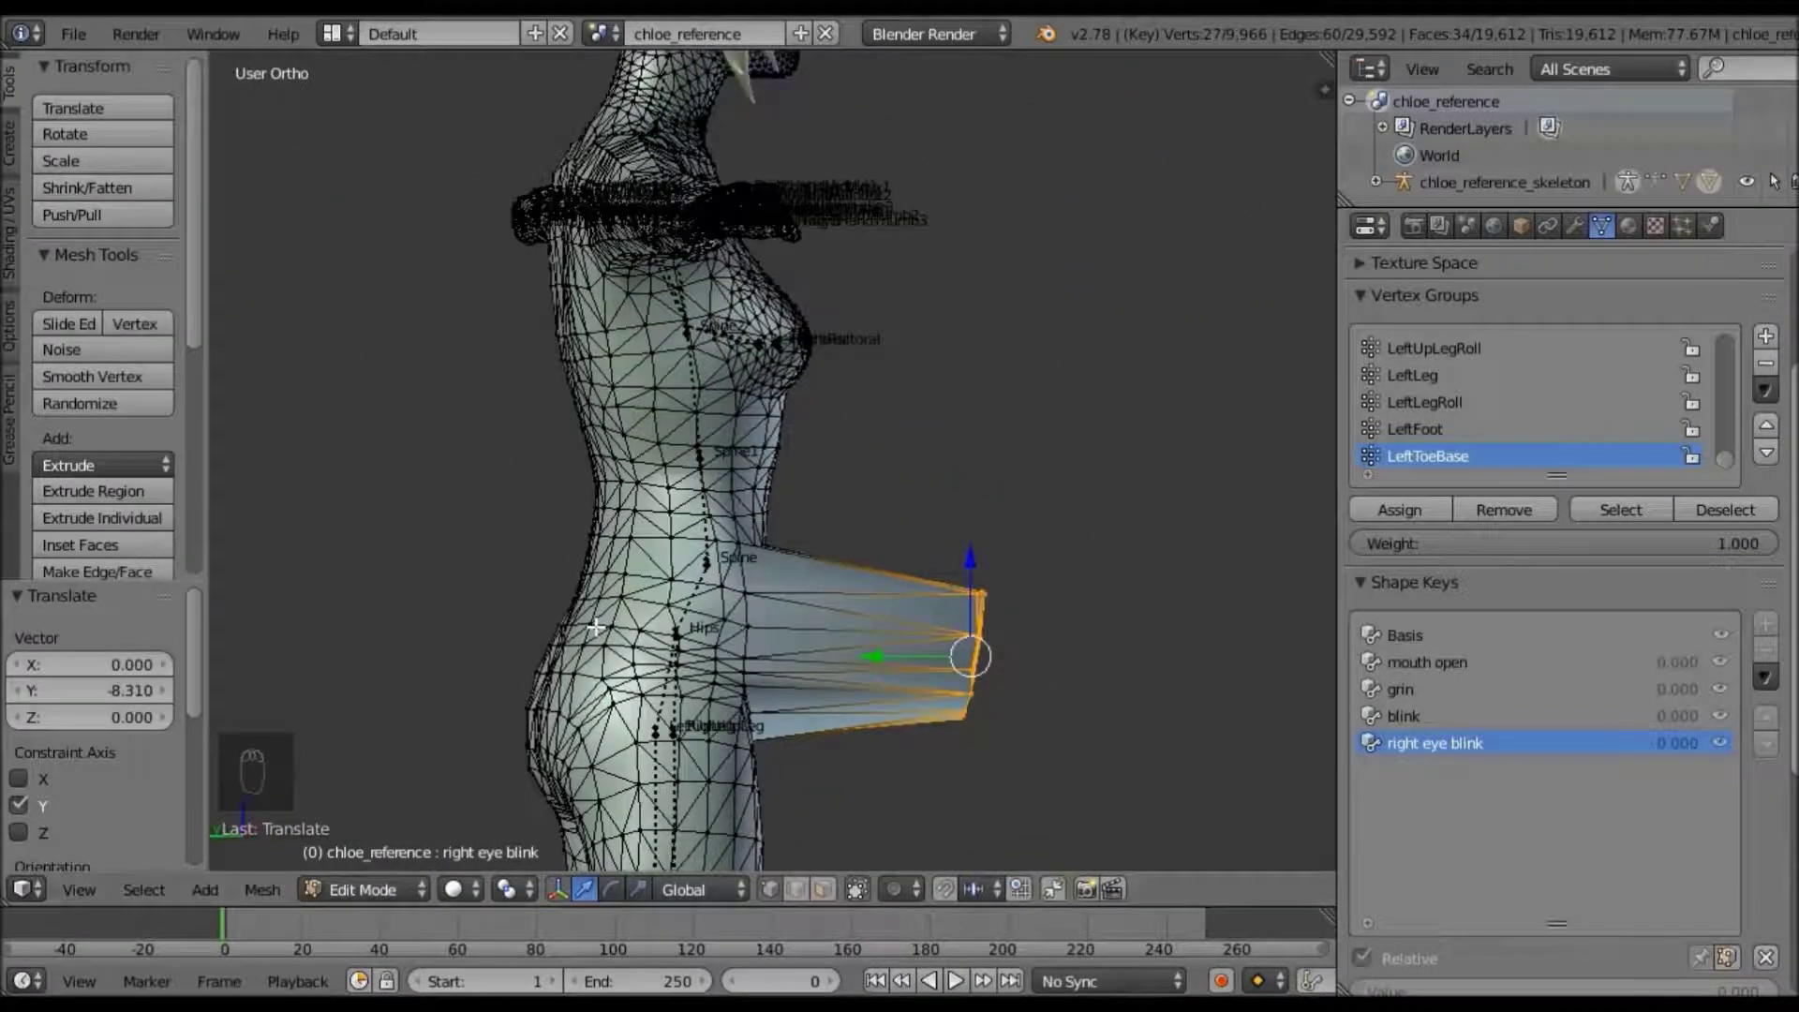
# Undo the hip pull and re-enable proportional editing for the belly selection
pyautogui.hotkey('ctrl', 'z')
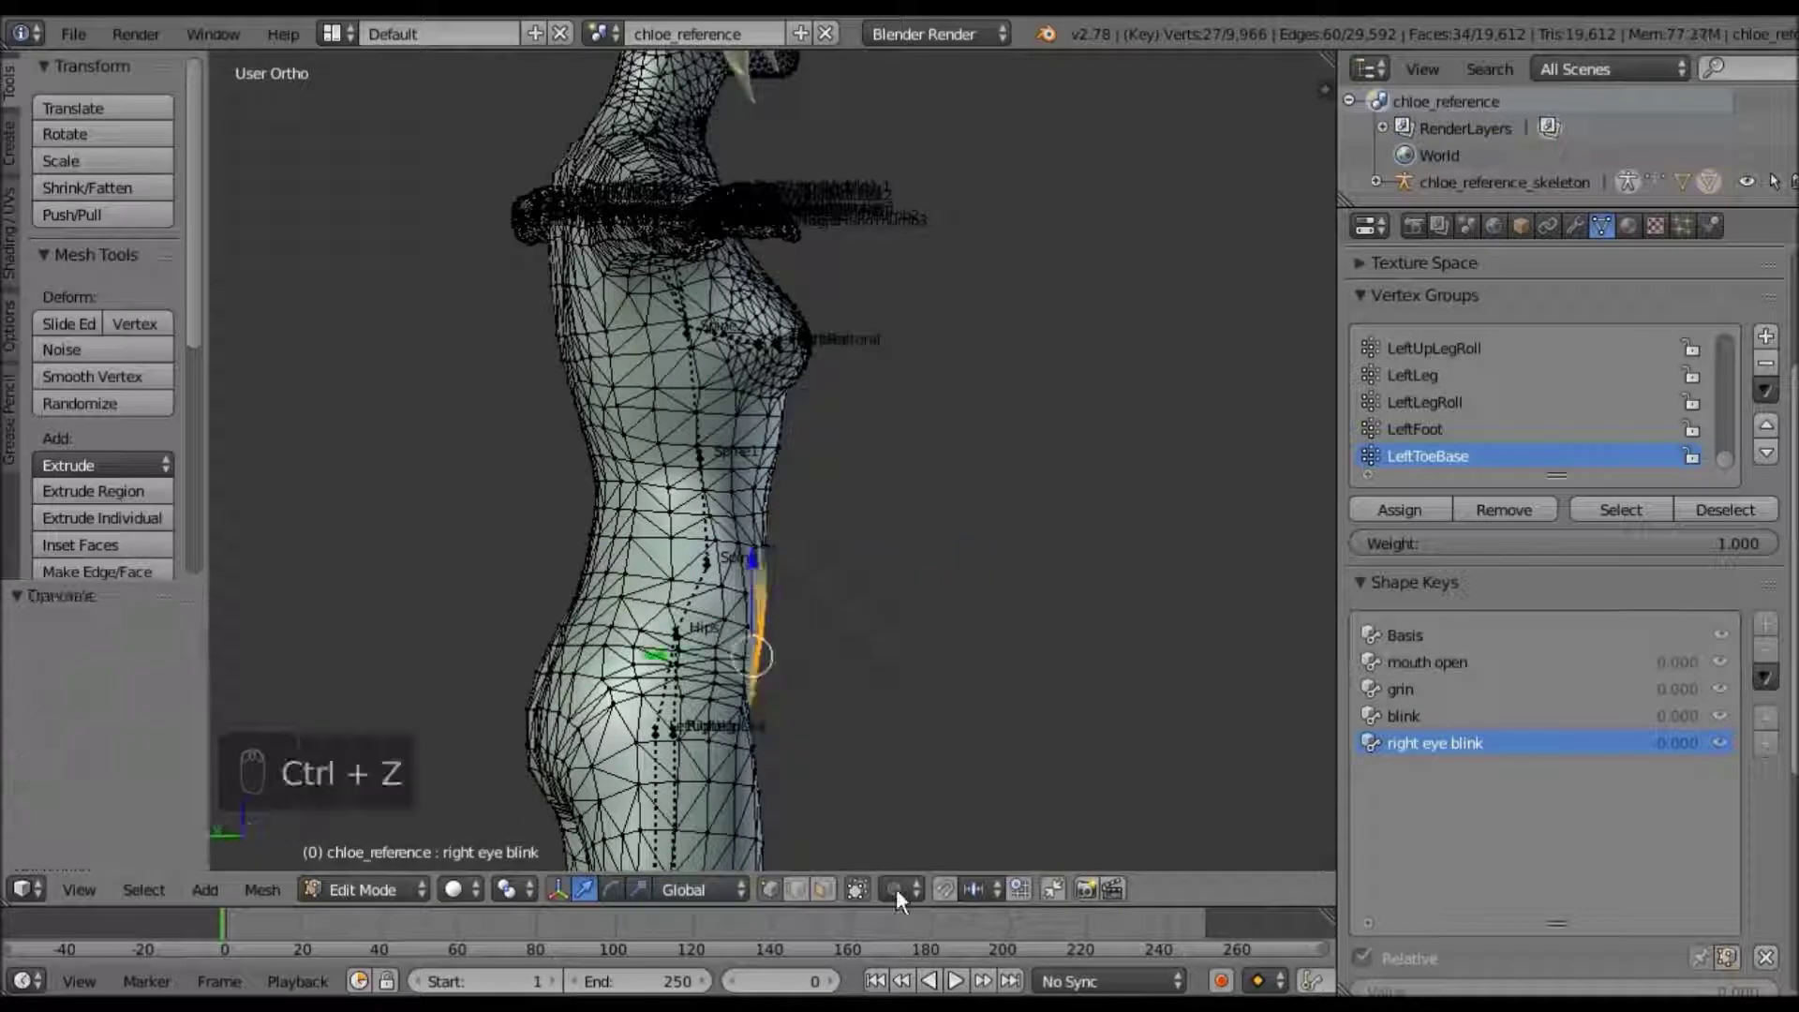
pyautogui.click(896, 888)
pyautogui.click(941, 828)
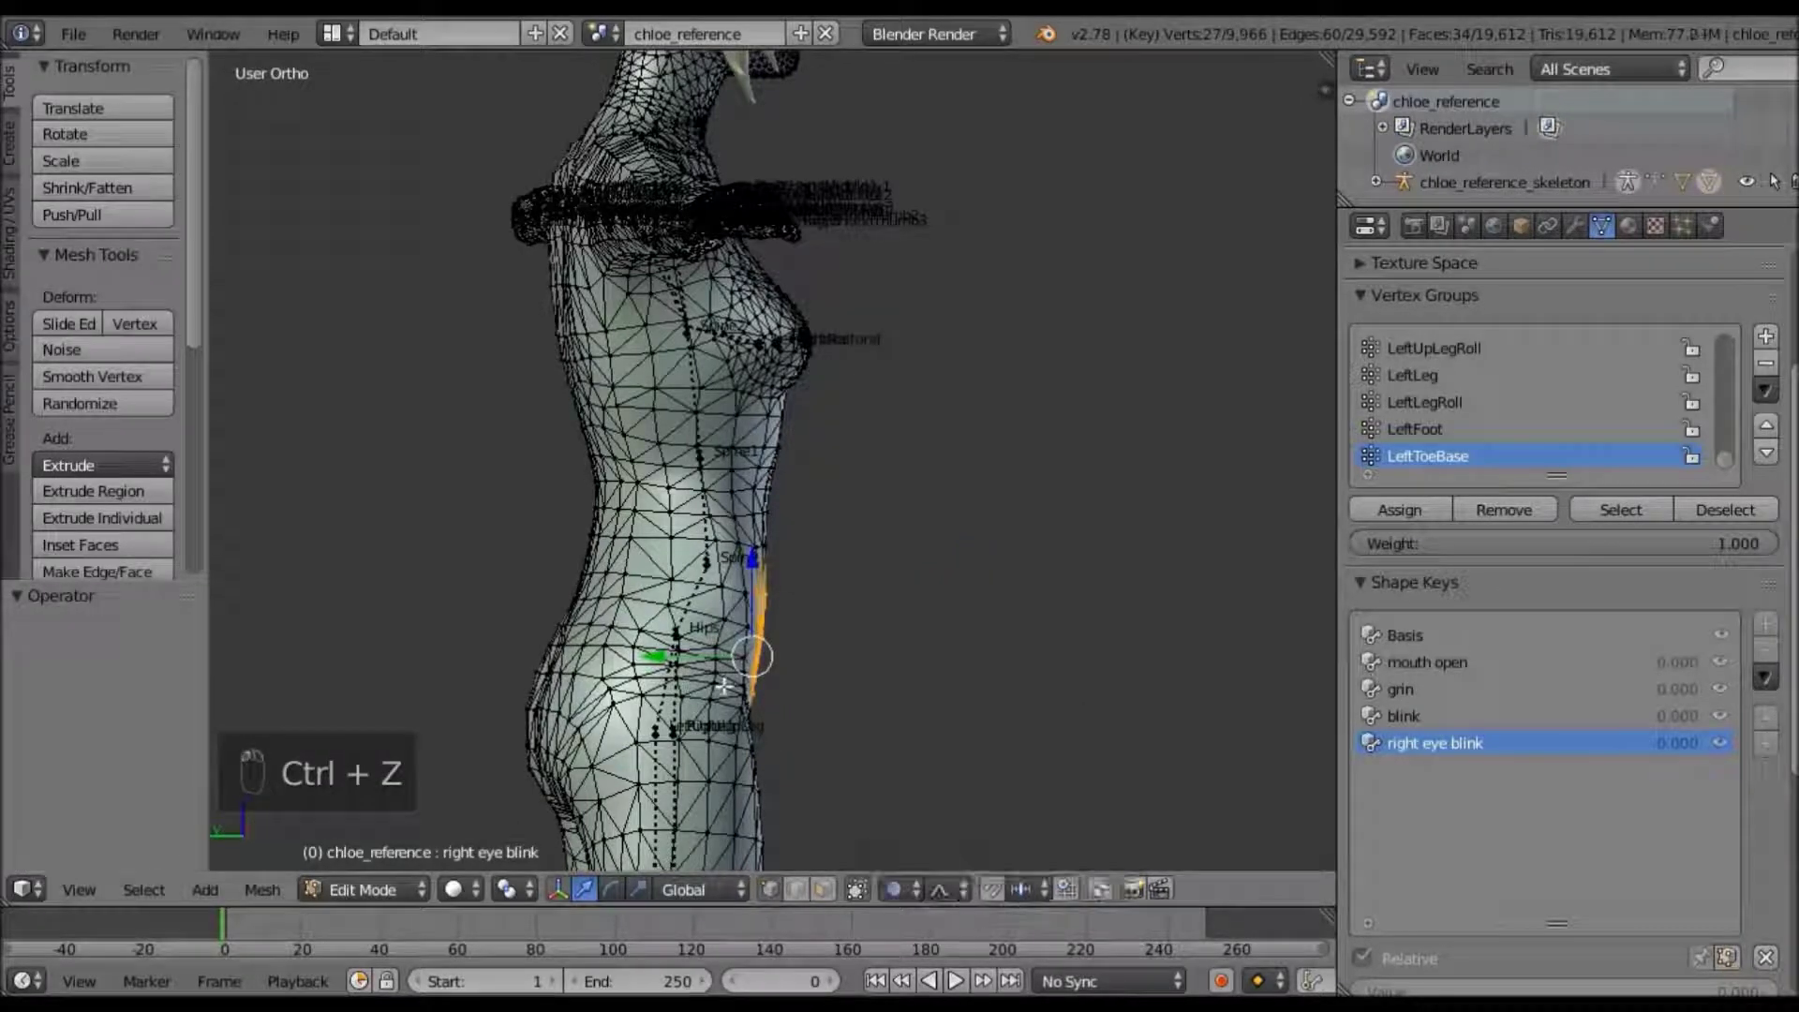
pyautogui.press('g')
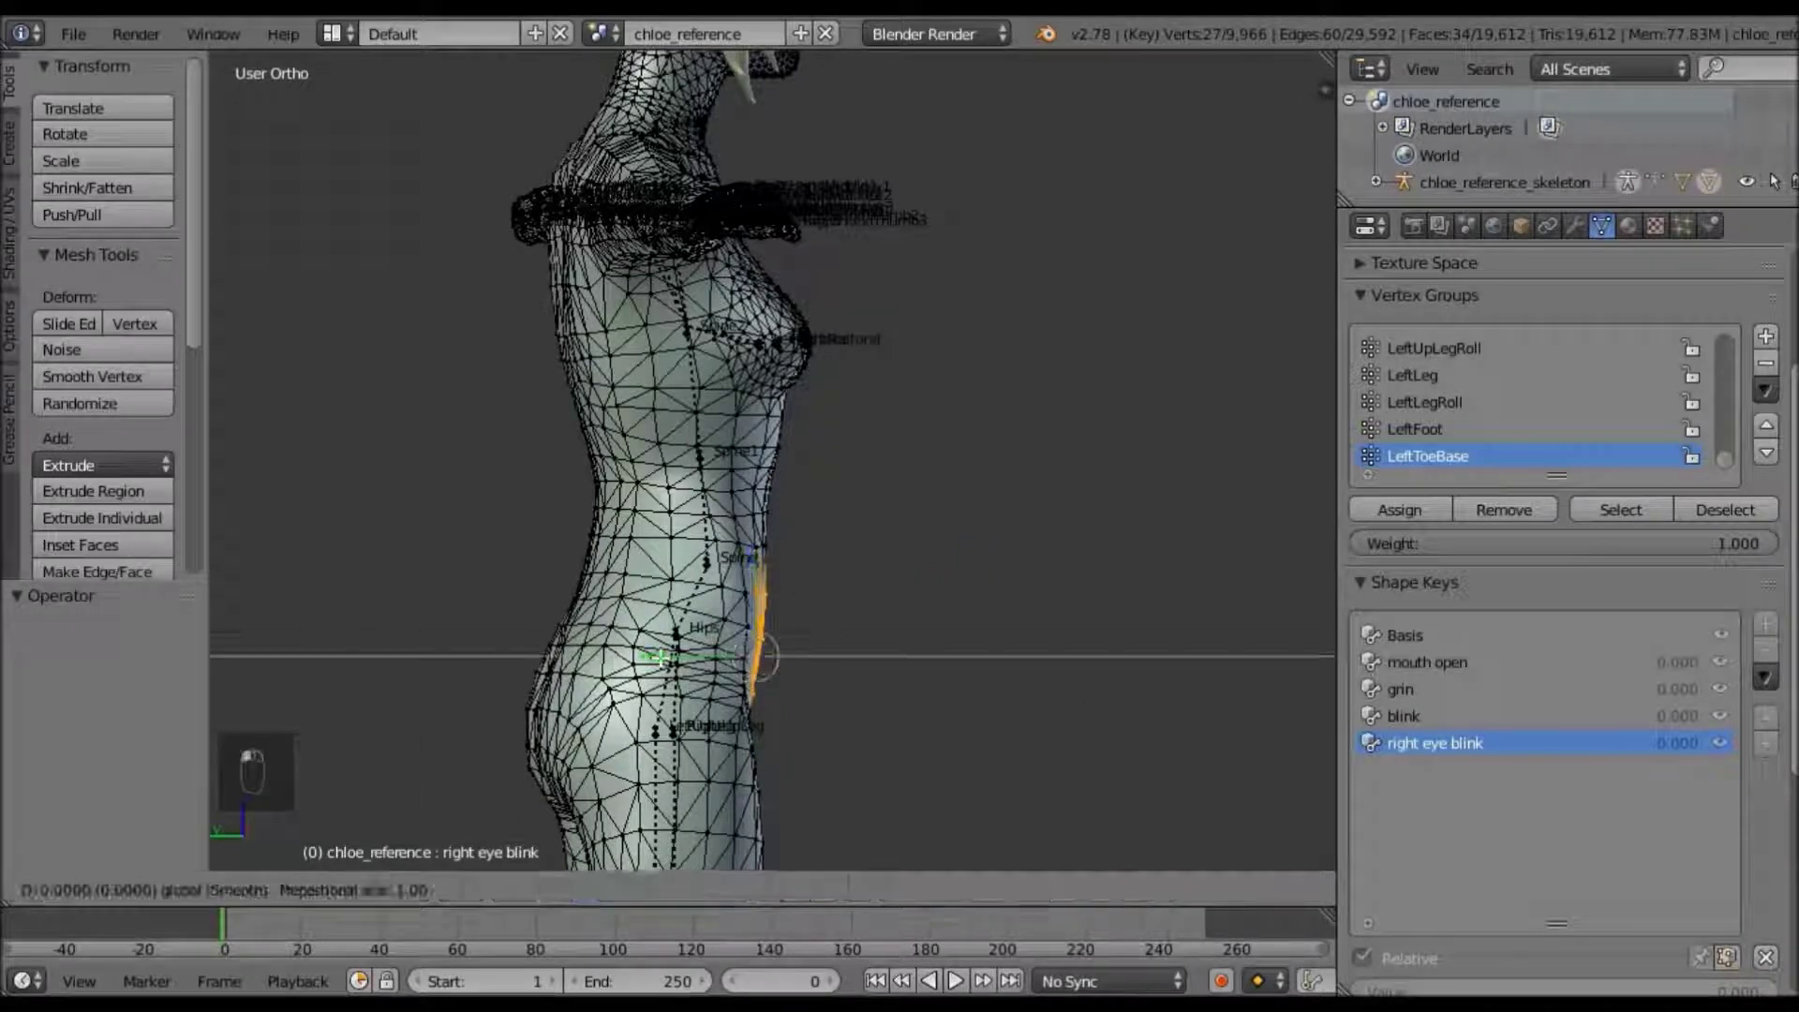
pyautogui.press('y')
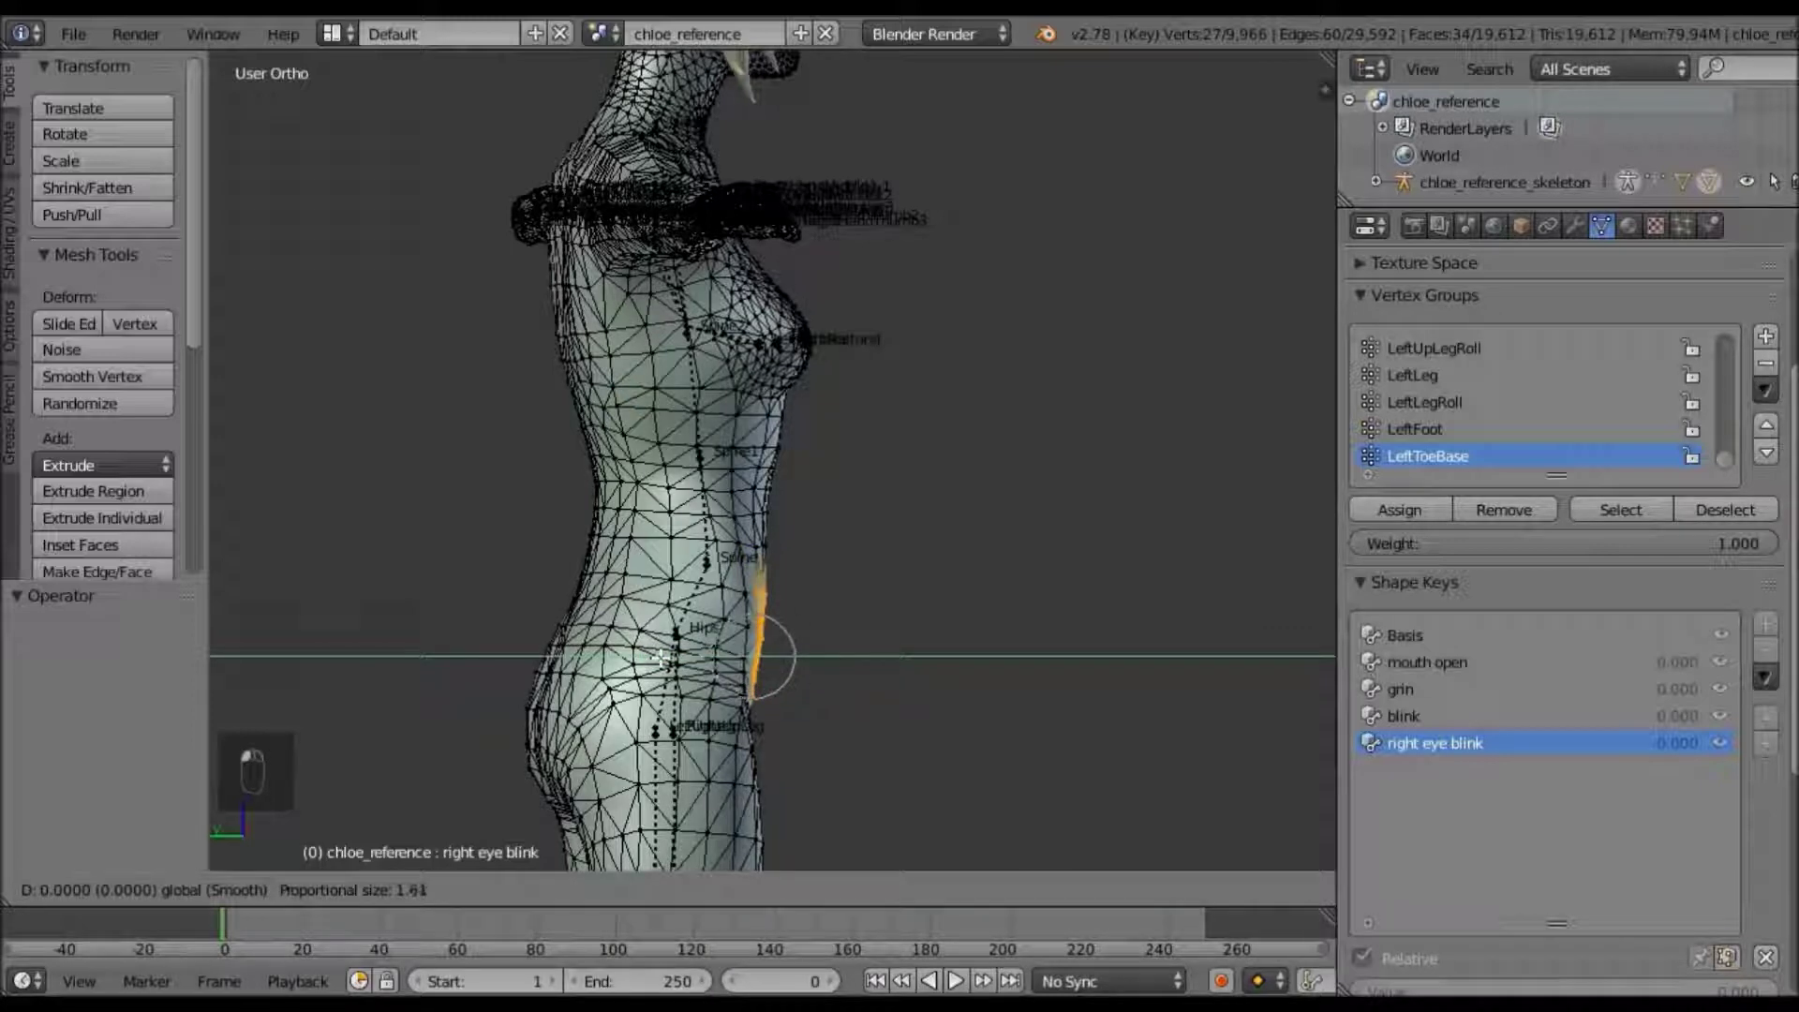
pyautogui.click(660, 658)
# Bulge the belly along Y (-4.255) with a larger falloff, inspect it, then undo and deselect
pyautogui.press('g')
pyautogui.press('y')
pyautogui.scroll(-16, 660, 659)
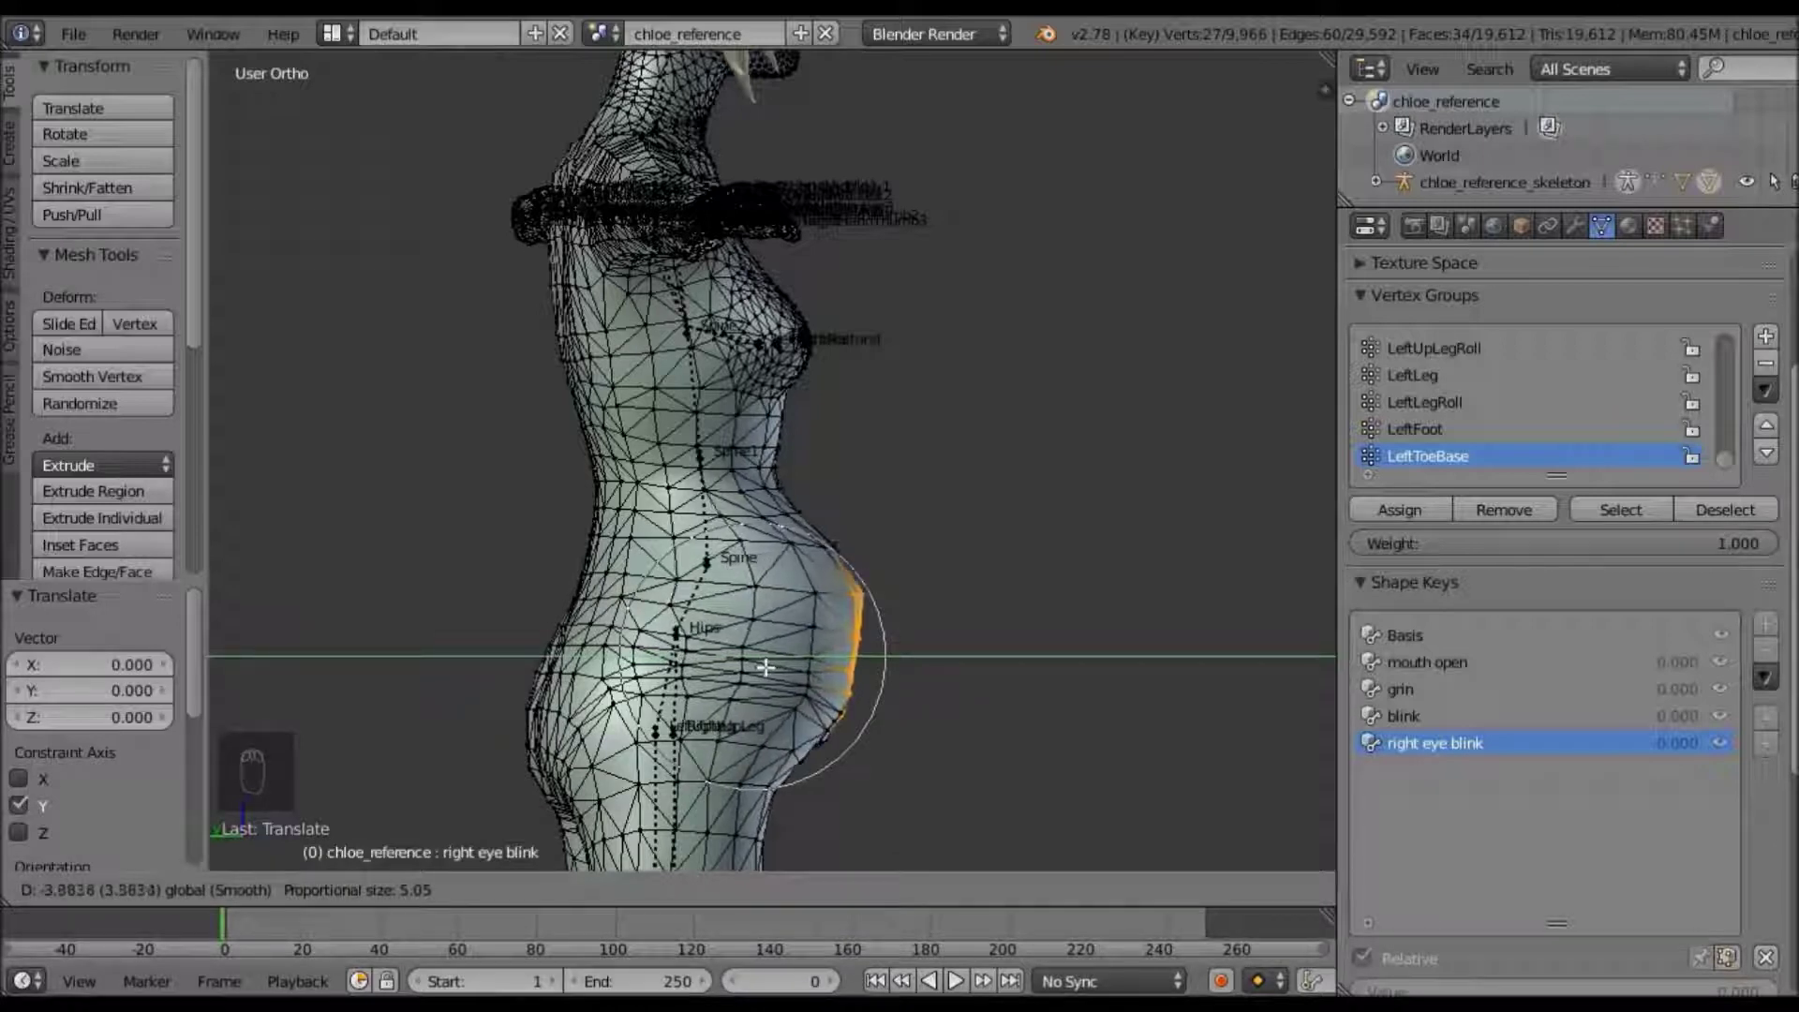
pyautogui.click(821, 664)
pyautogui.moveTo(647, 666); pyautogui.dragTo(754, 659, button='middle')
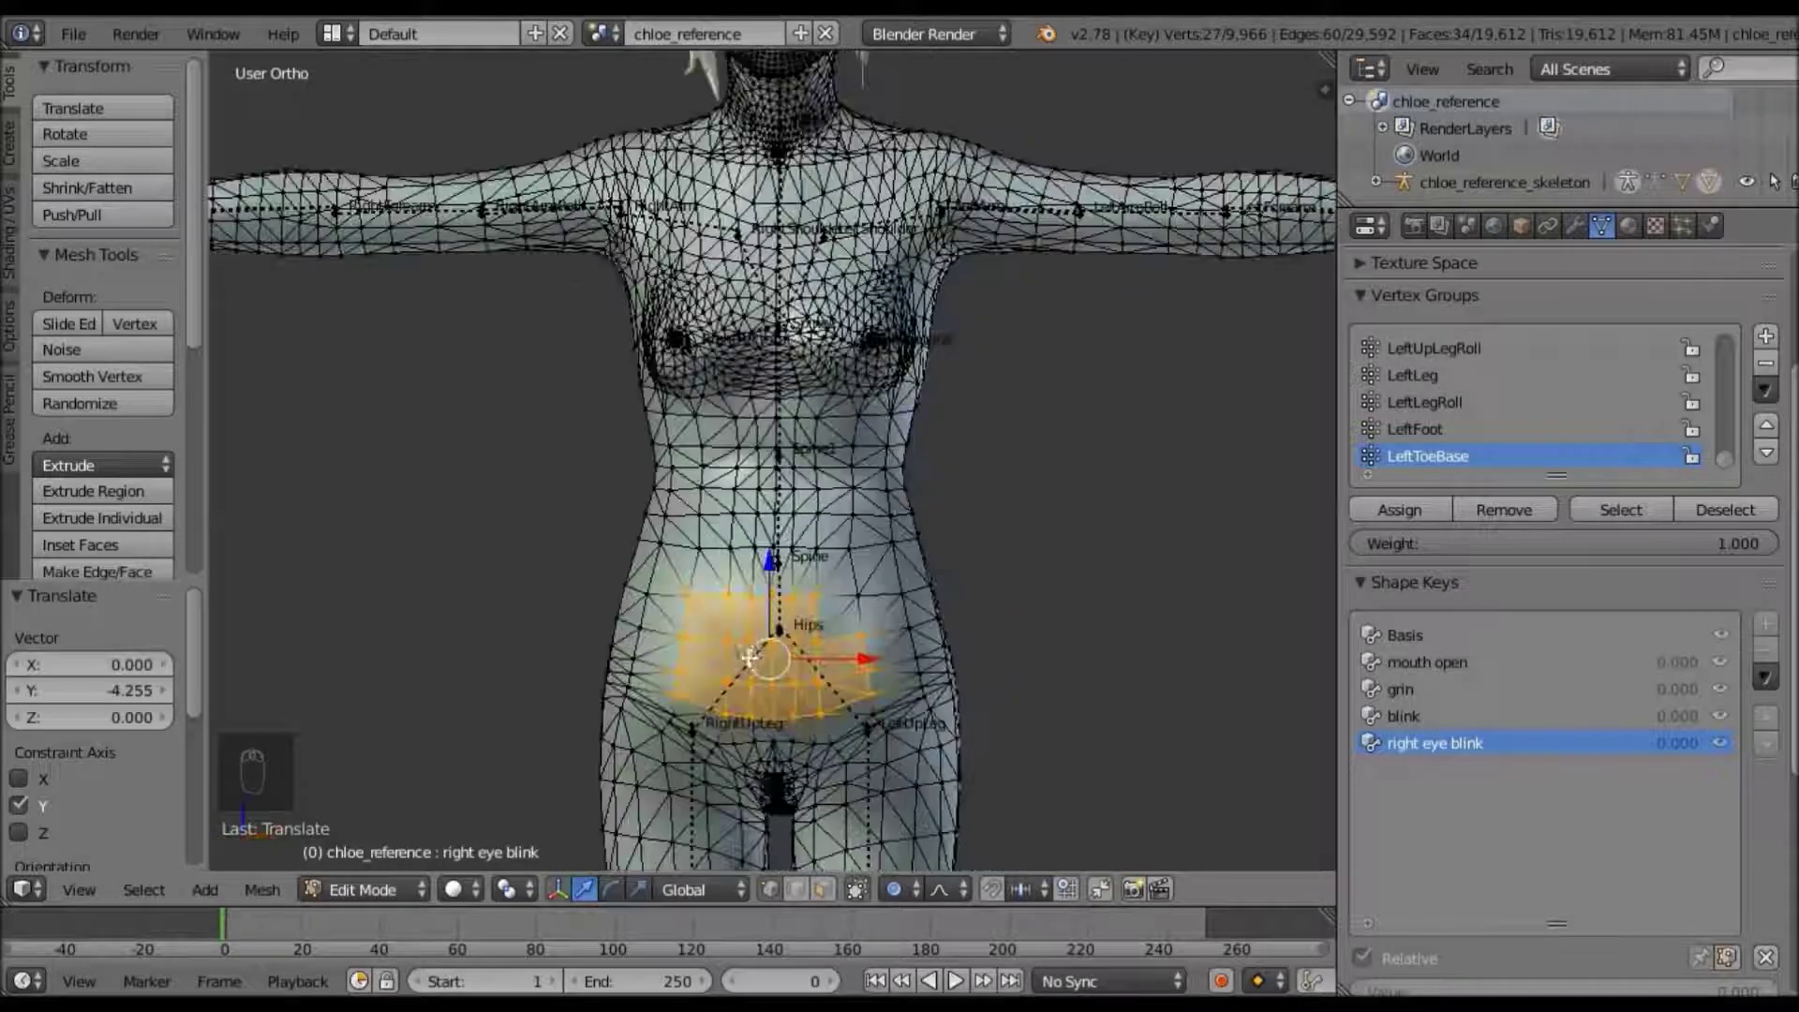
pyautogui.moveTo(633, 673); pyautogui.dragTo(563, 682, button='middle')
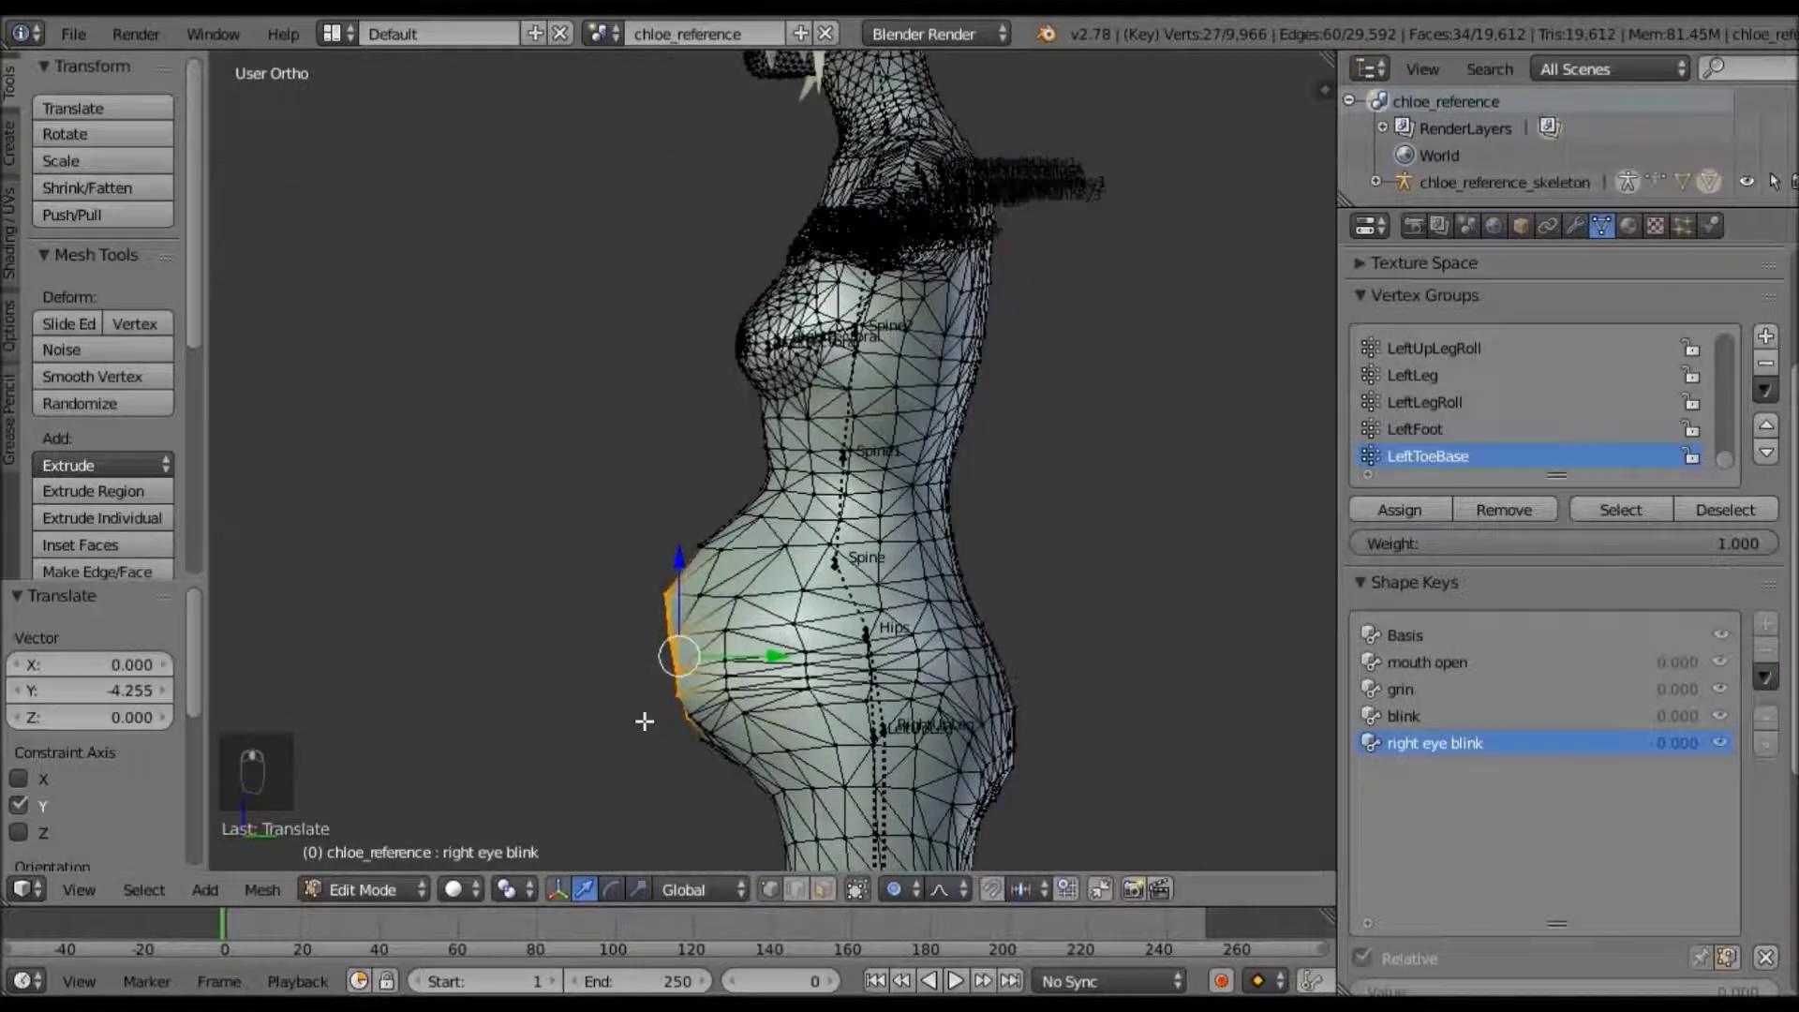
pyautogui.hotkey('ctrl', 'z')
pyautogui.moveTo(1082, 734); pyautogui.dragTo(979, 698, button='middle')
pyautogui.press('a')
pyautogui.scroll(3, 778, 712)
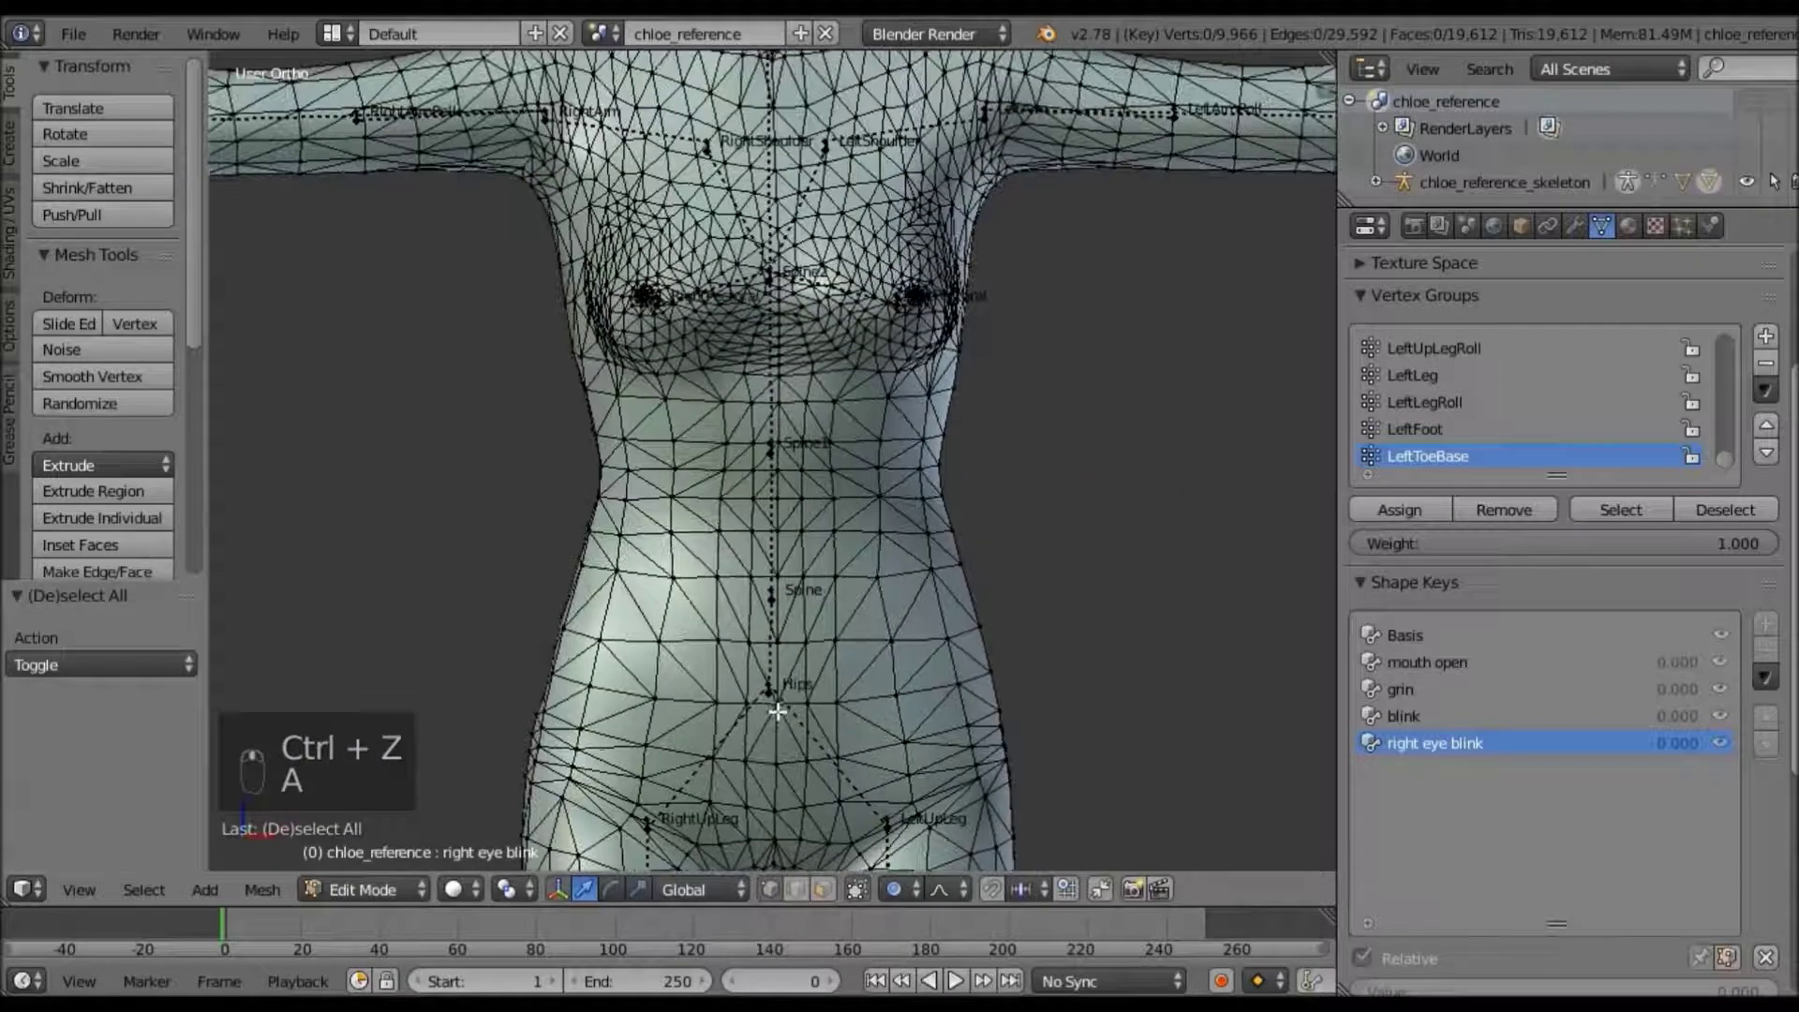
# Select one belly vertex and test a proportional bulge along Y from the side, then undo
pyautogui.rightClick(780, 710)
pyautogui.press('KP_3')
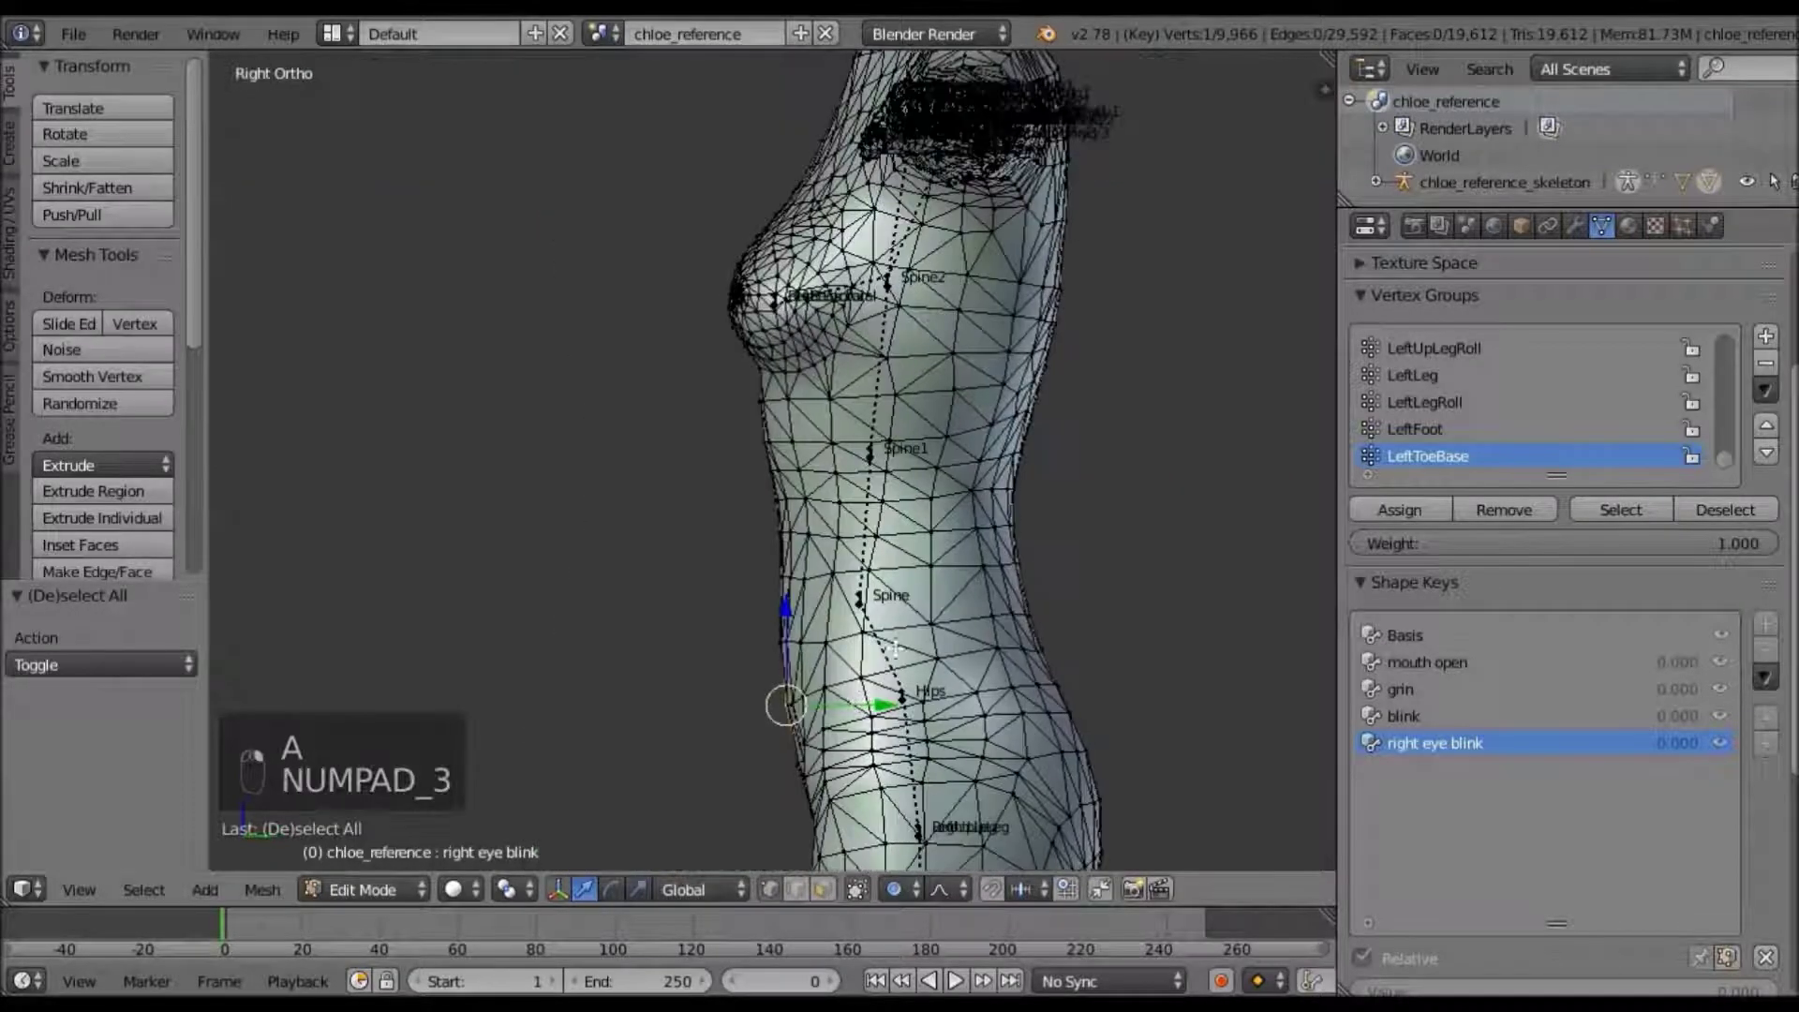
pyautogui.keyDown('shift'); pyautogui.moveTo(895, 647); pyautogui.dragTo(965, 588, button='middle'); pyautogui.keyUp('shift')
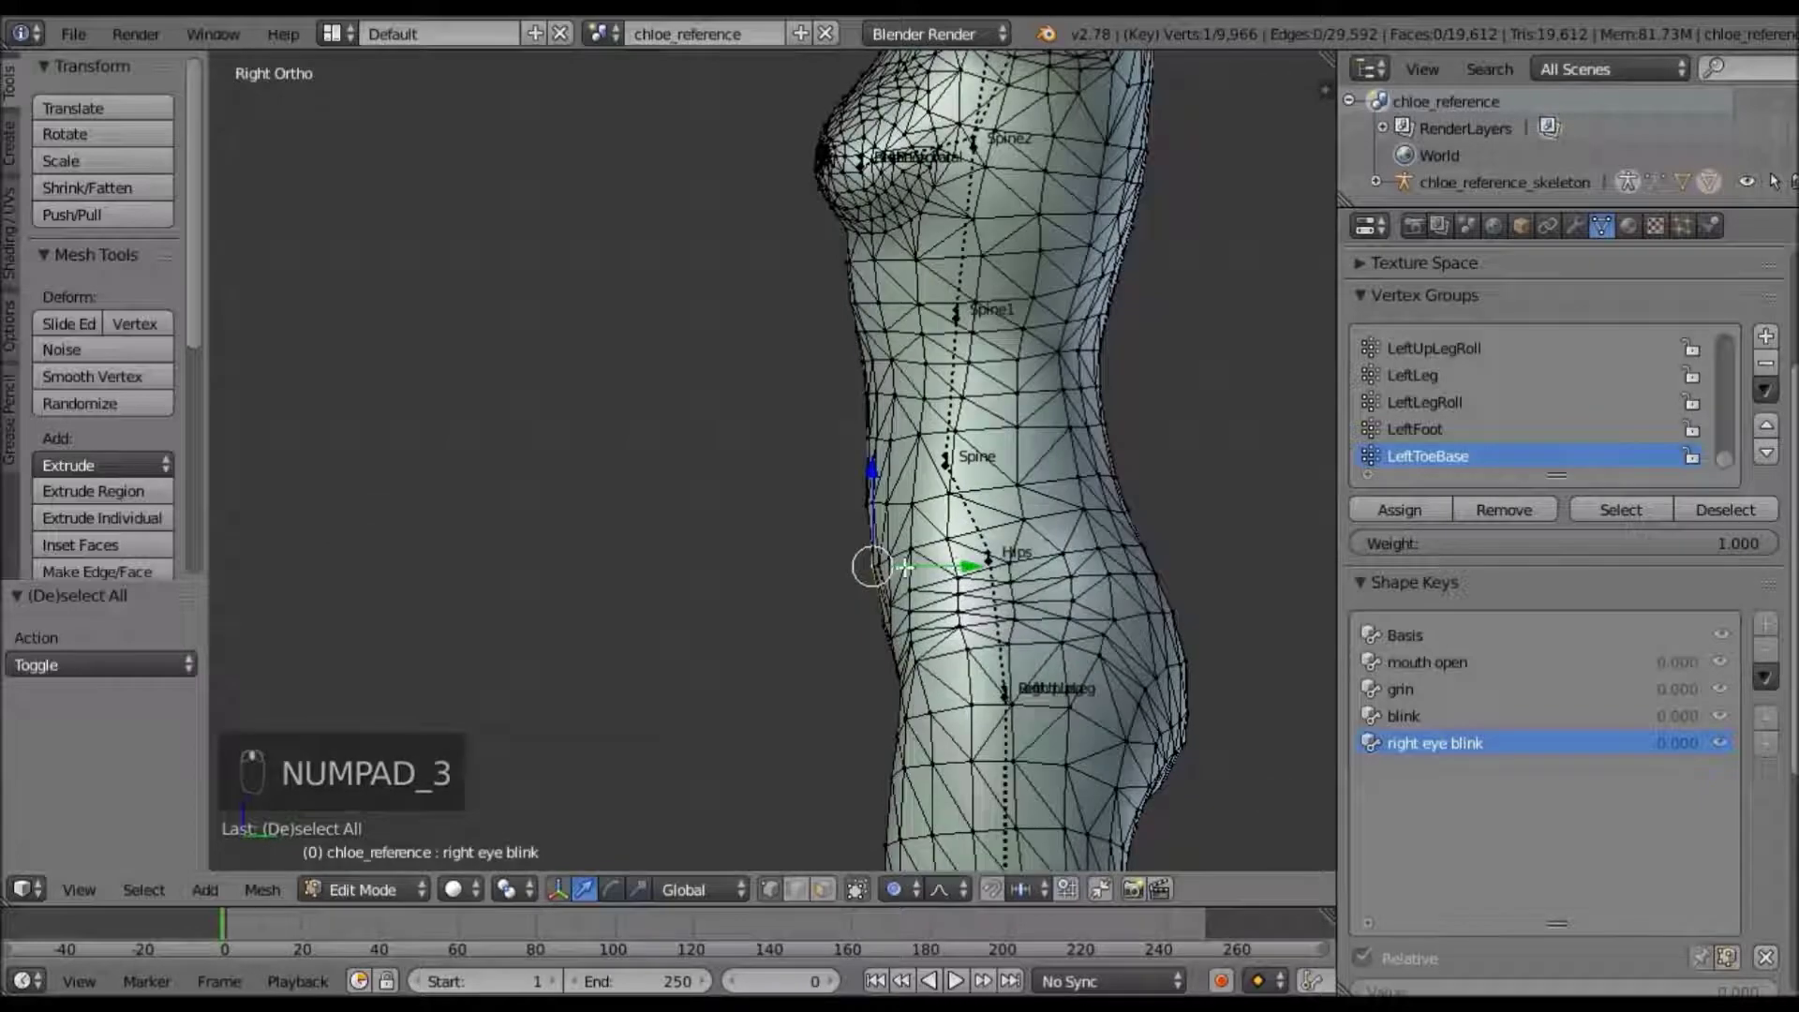
pyautogui.scroll(-5, 848, 566)
pyautogui.moveTo(906, 566); pyautogui.dragTo(844, 566)
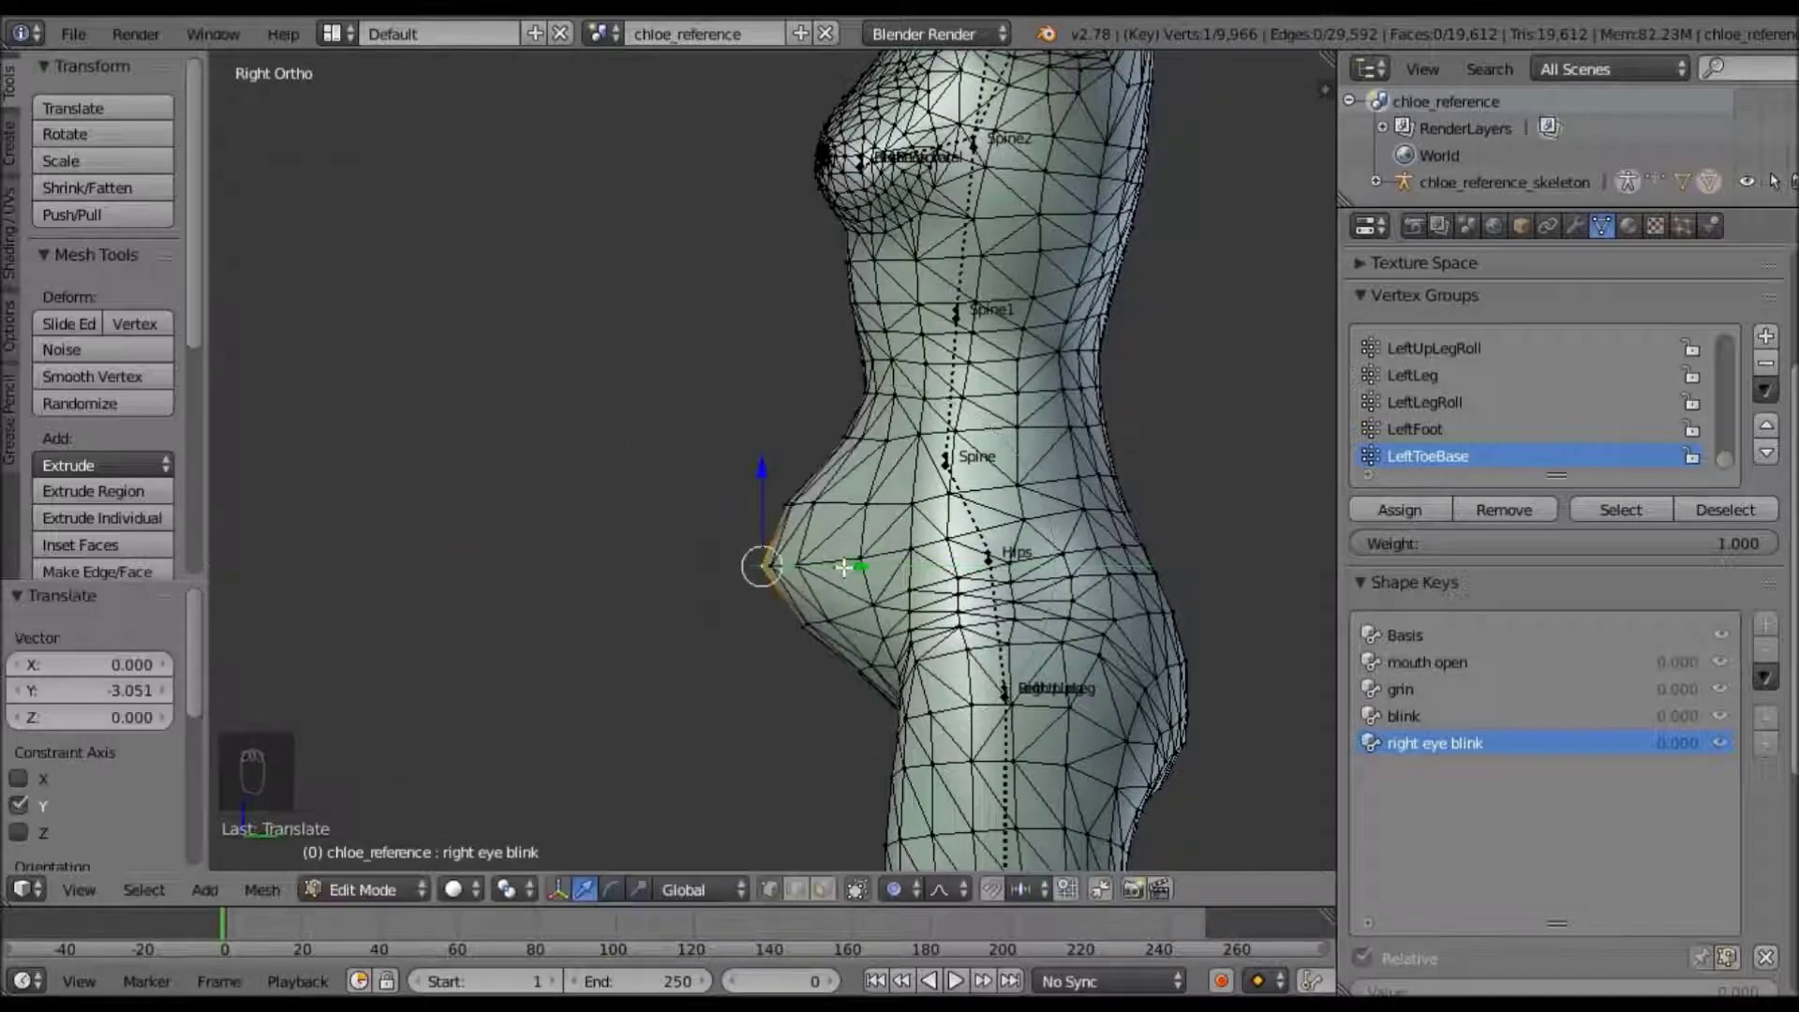
pyautogui.moveTo(844, 566); pyautogui.dragTo(763, 562, button='middle')
pyautogui.hotkey('ctrl', 'z')
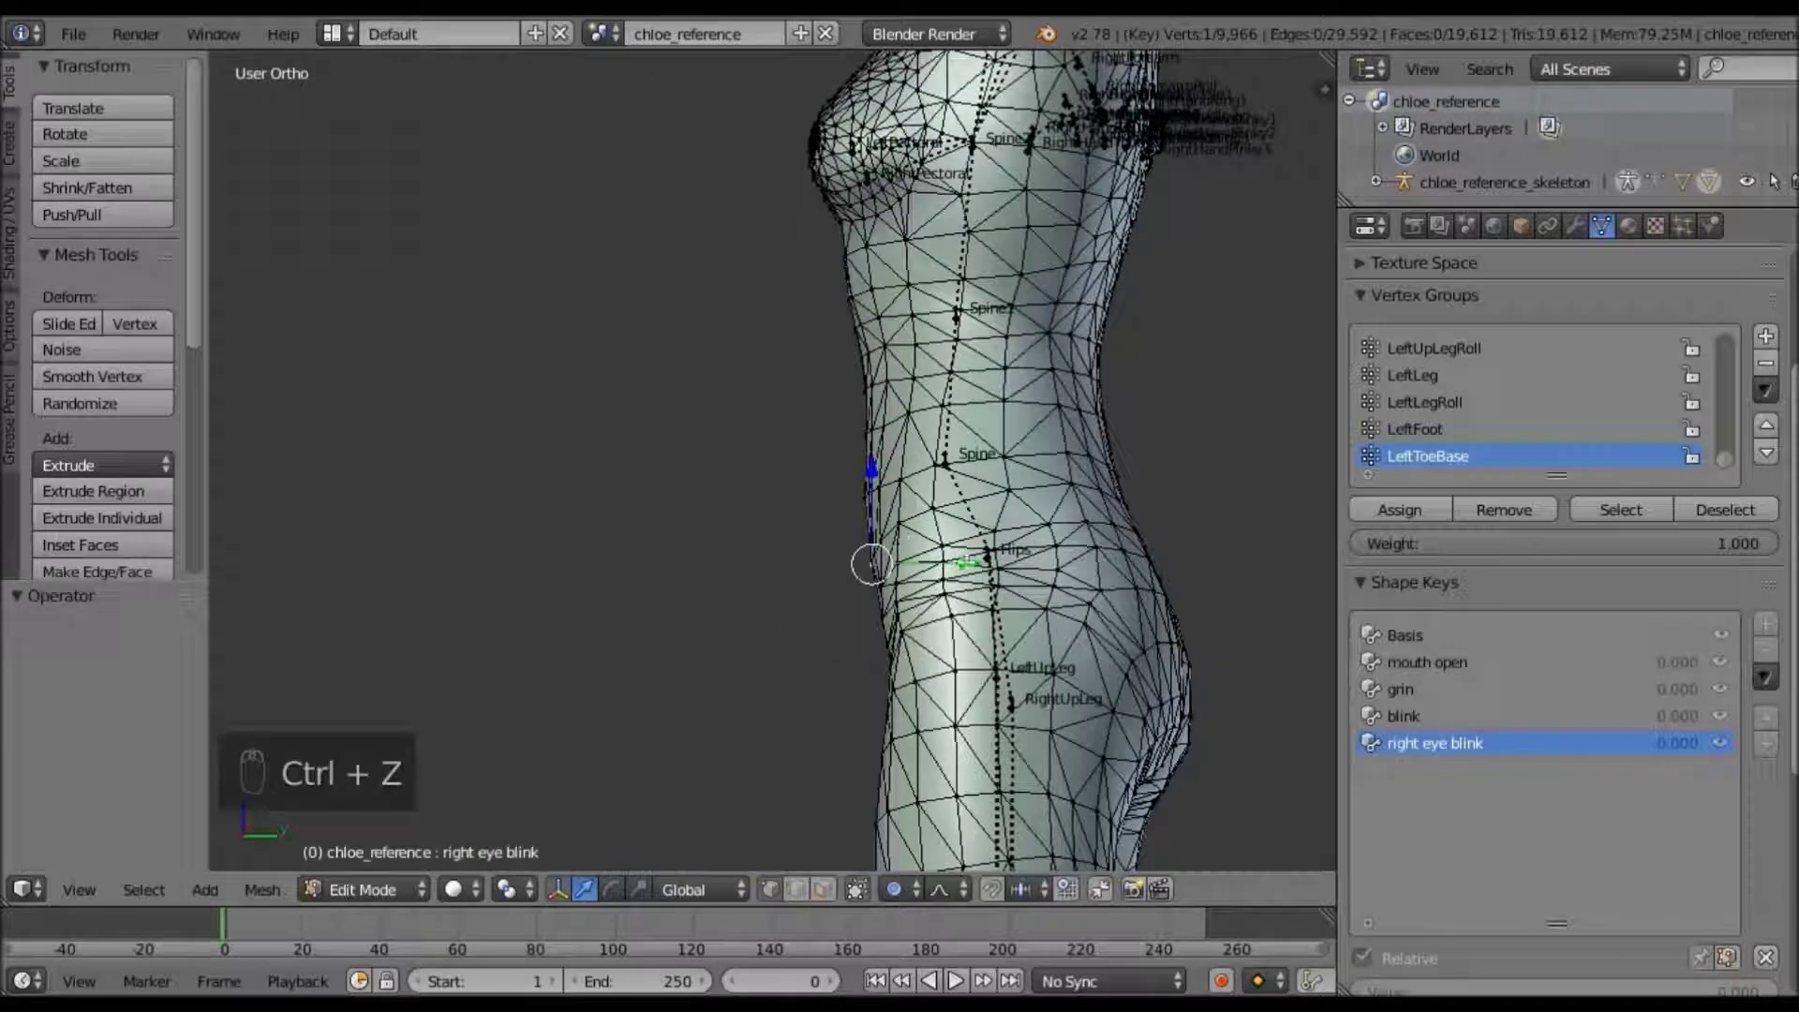
# Retry the belly bulge along Y (-6.594) with a wider falloff, undo it, and return to front view
pyautogui.moveTo(965, 562); pyautogui.dragTo(965, 560)
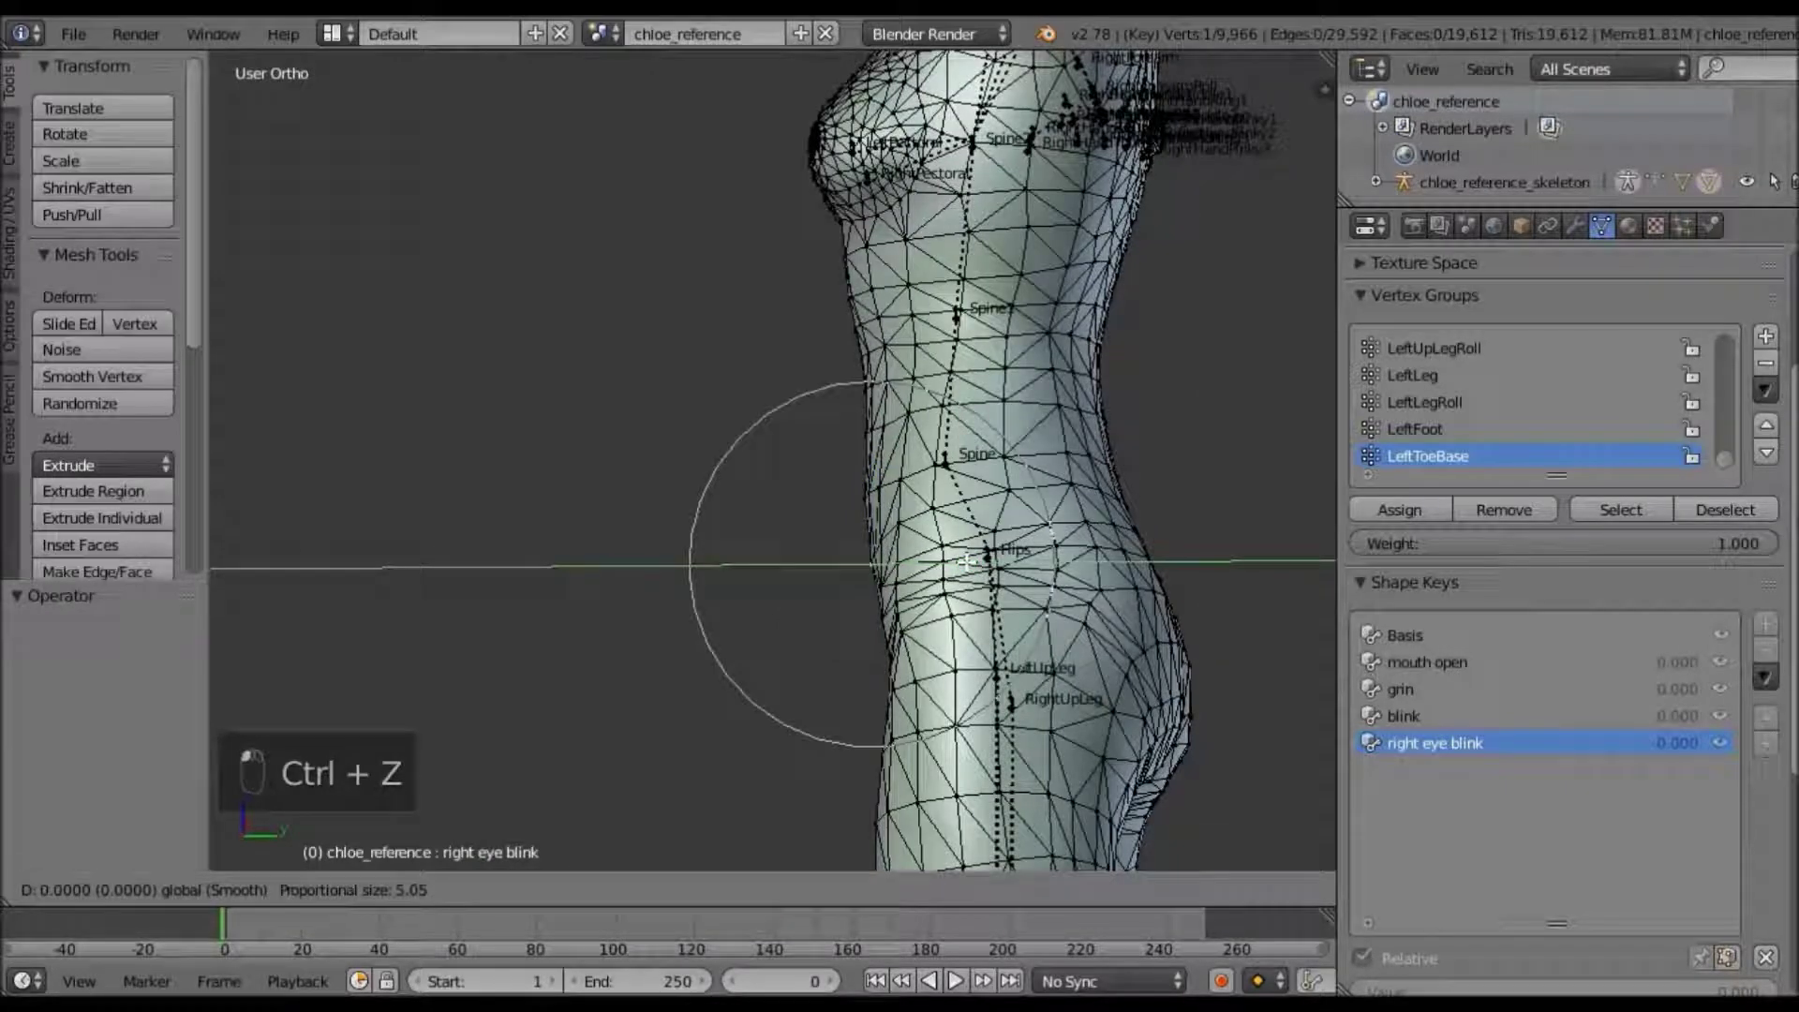
pyautogui.scroll(-3, 965, 563)
pyautogui.click(965, 562)
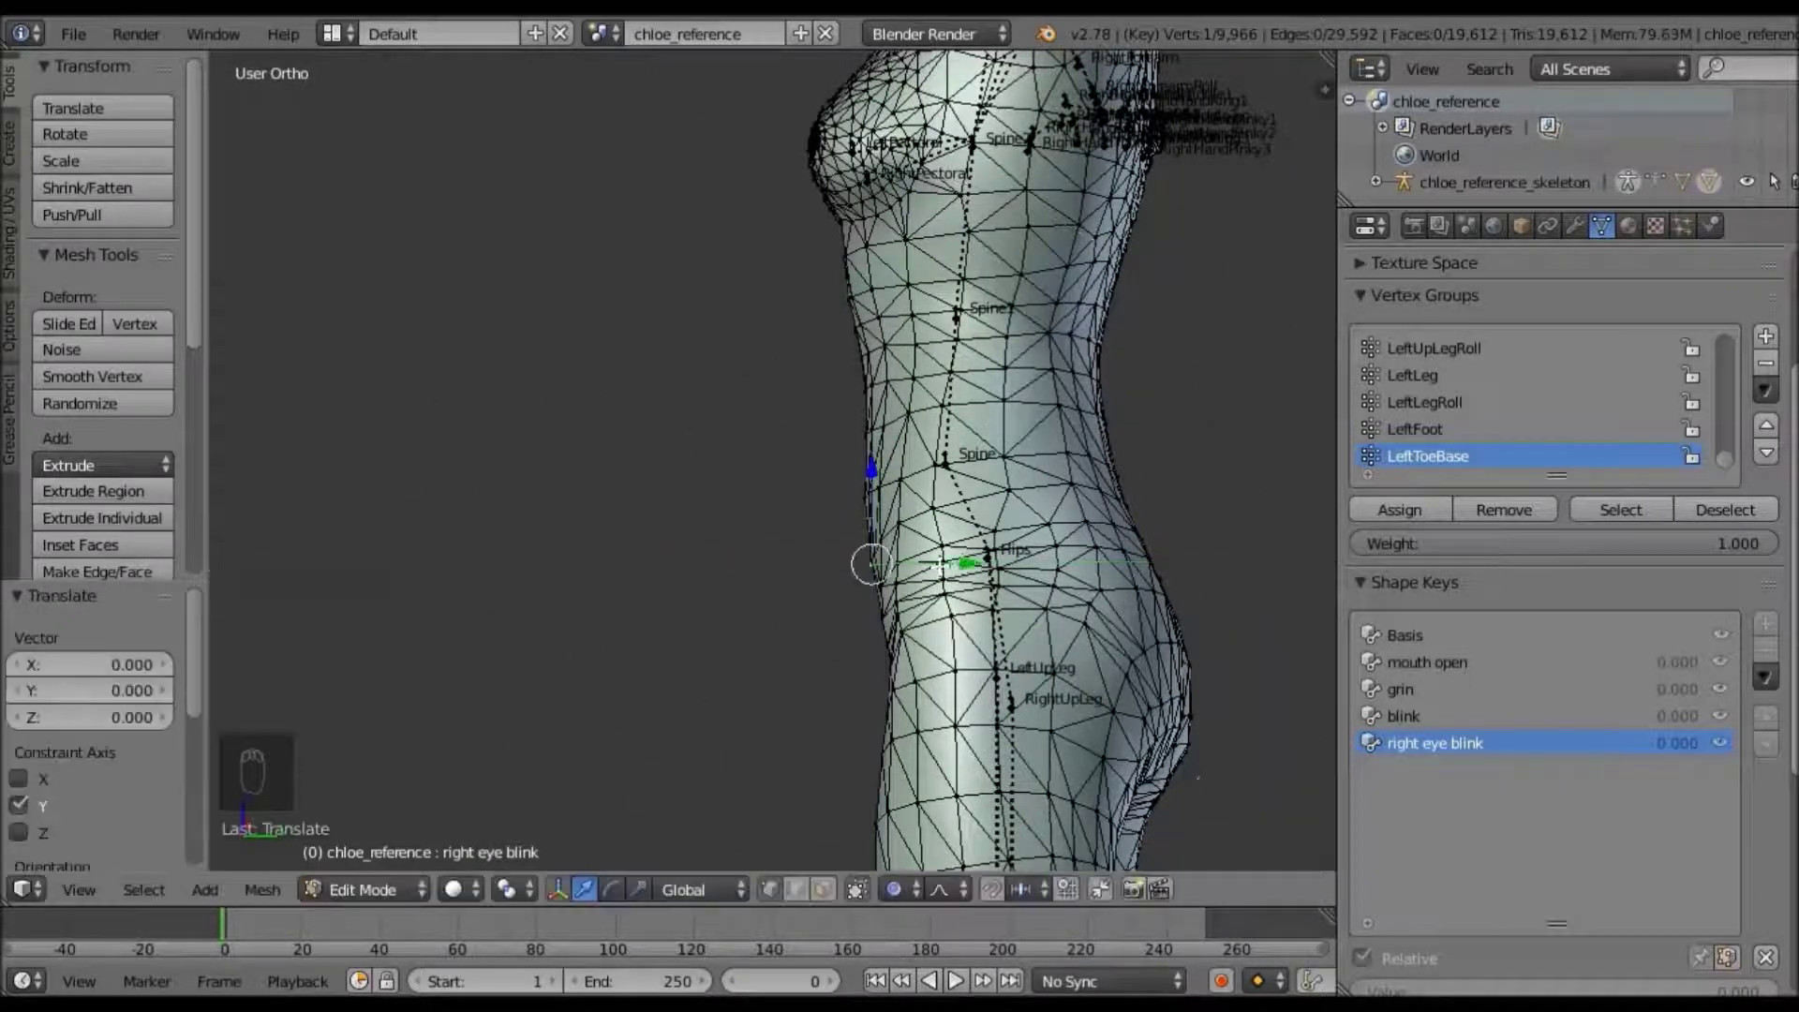
pyautogui.scroll(-10, 890, 560)
pyautogui.moveTo(940, 566); pyautogui.dragTo(724, 541)
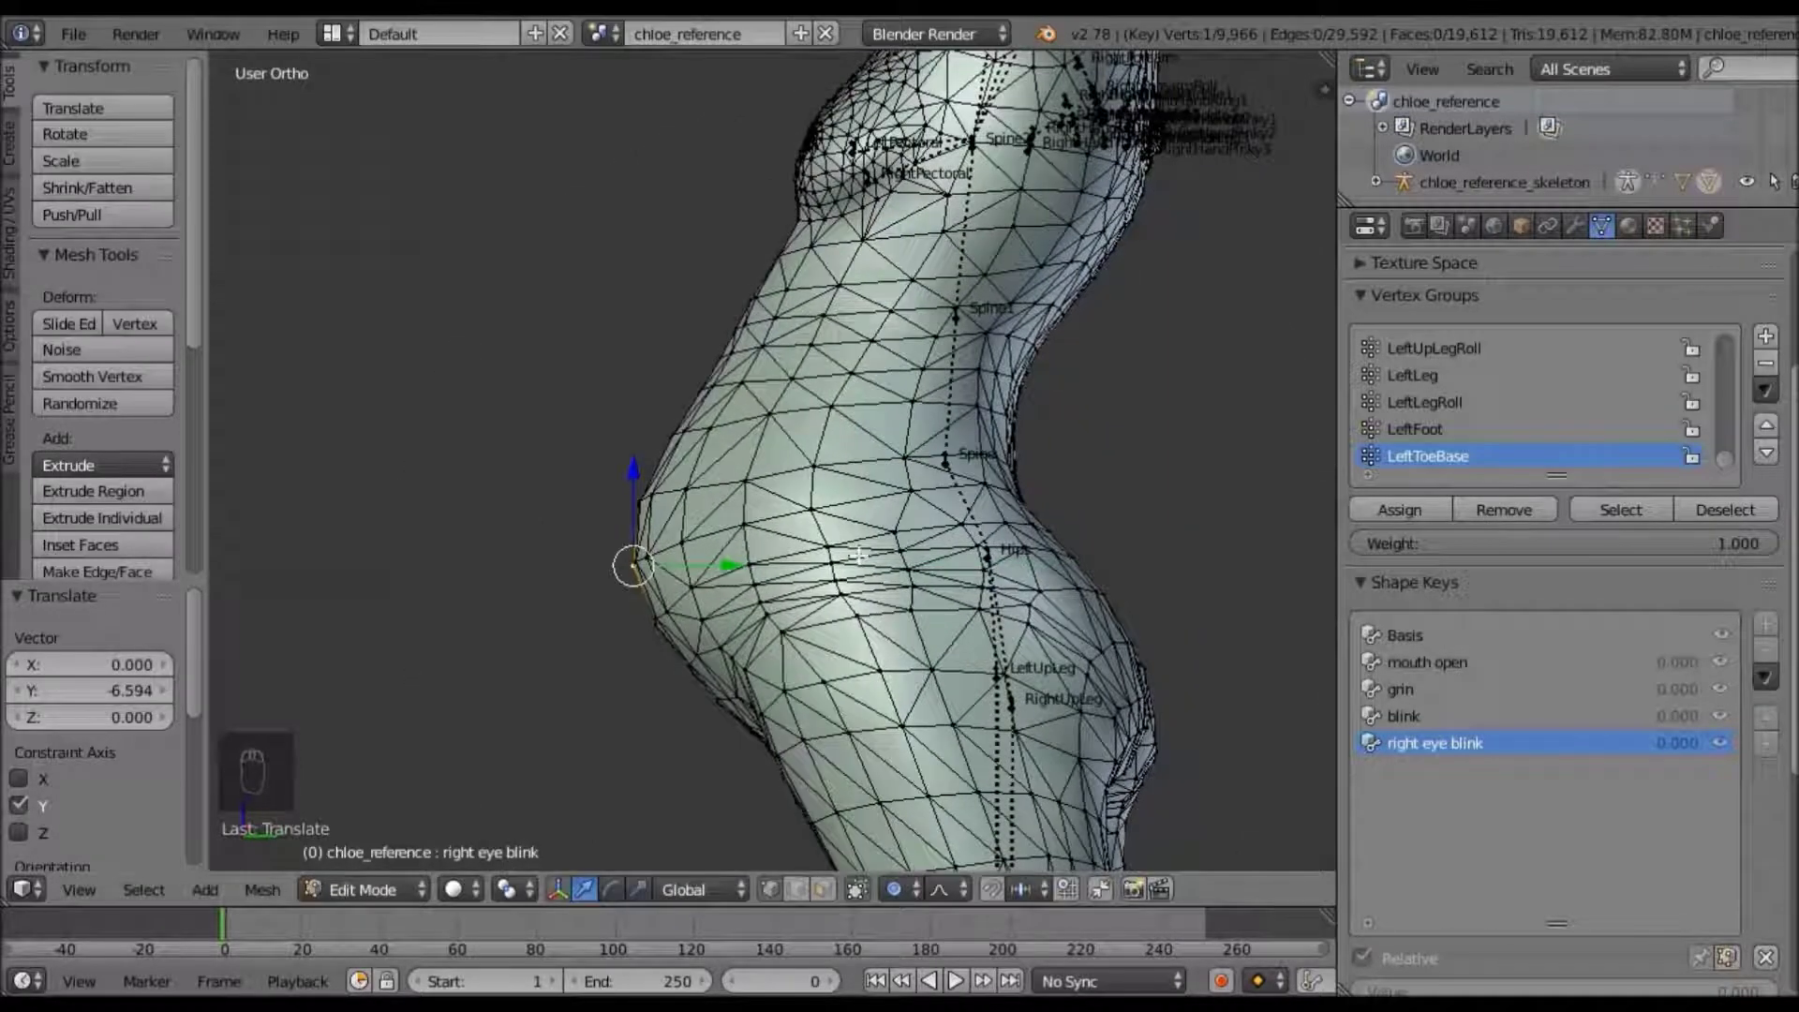
pyautogui.moveTo(858, 555); pyautogui.dragTo(982, 600, button='middle')
pyautogui.hotkey('ctrl', 'z')
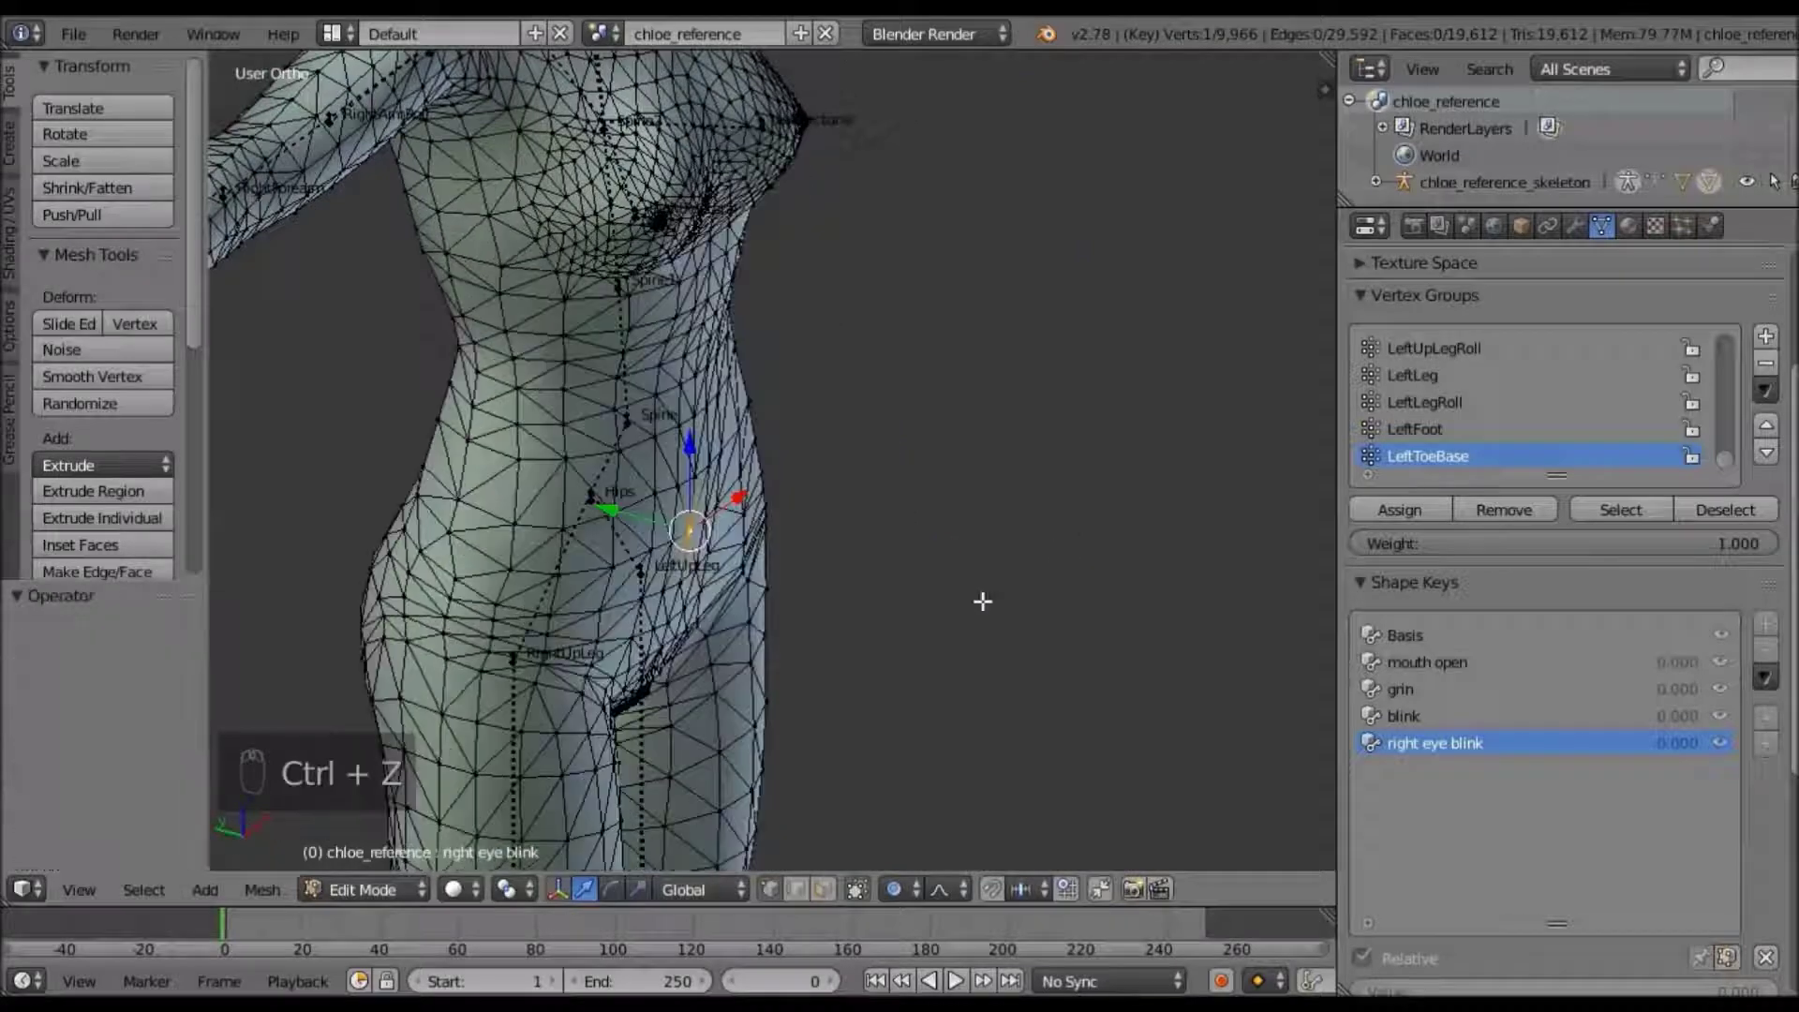
pyautogui.press('KP_1')
pyautogui.click(897, 887)
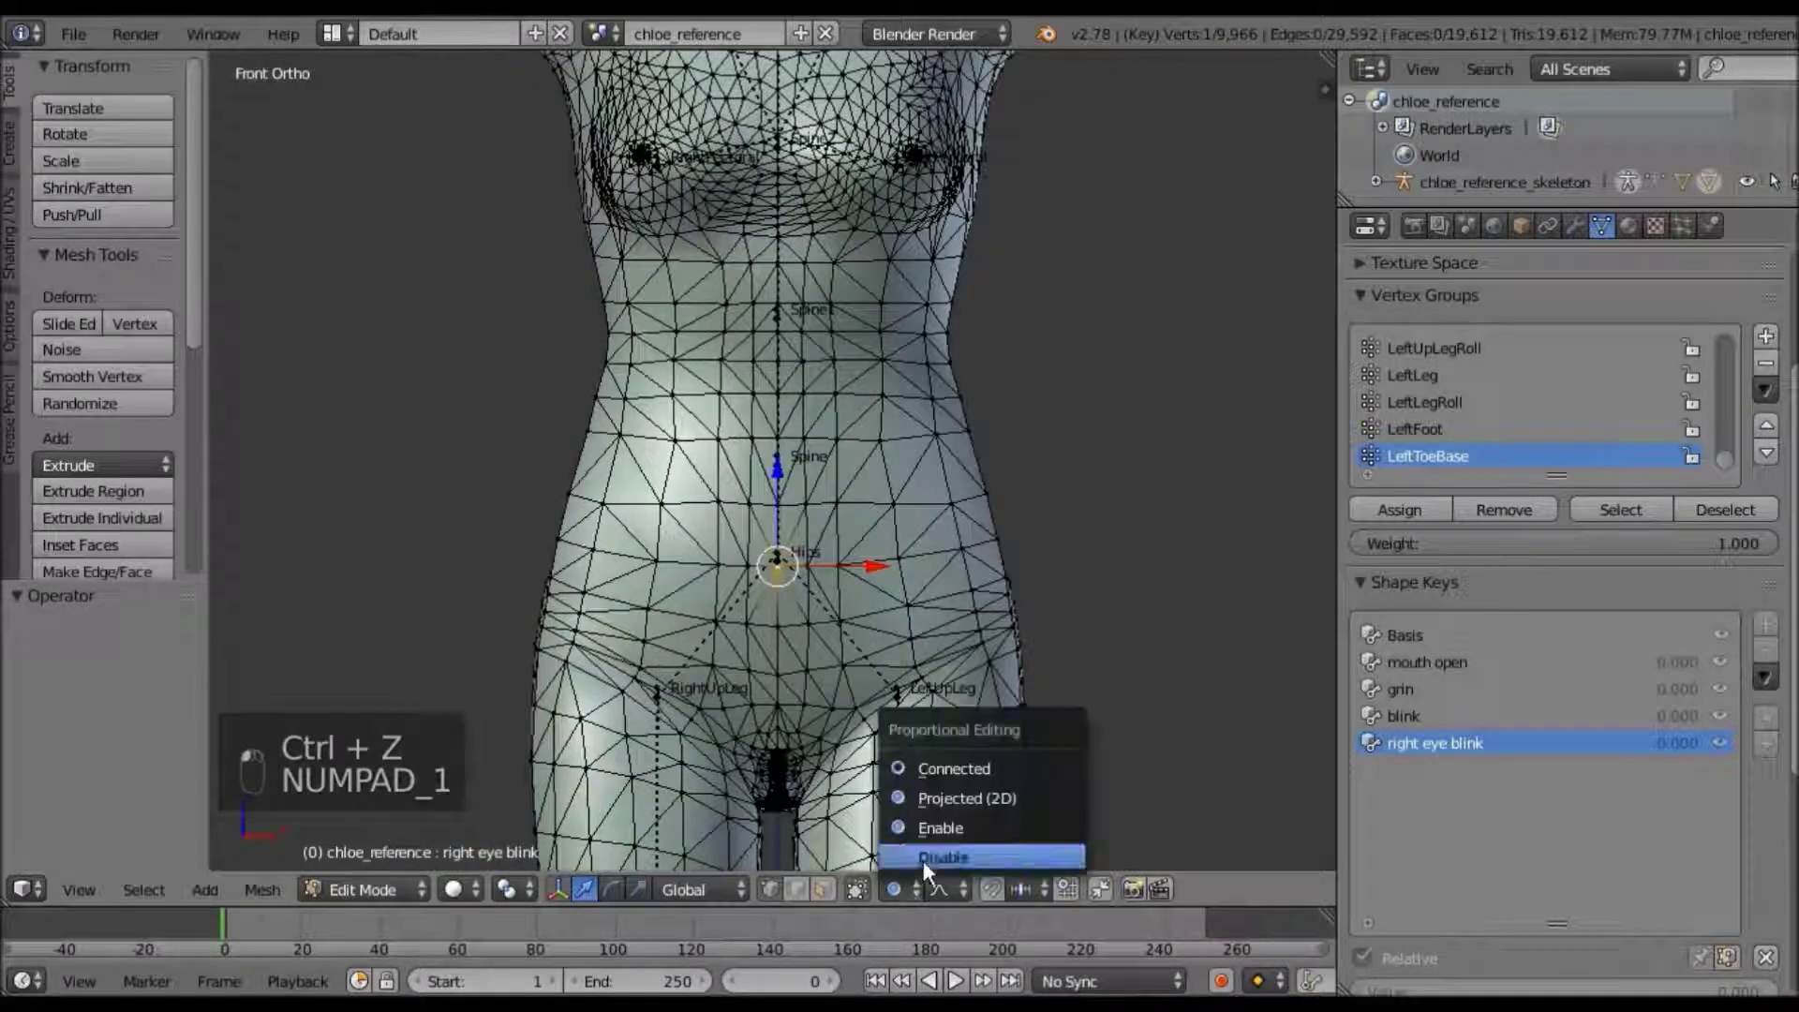
# Disable proportional editing and zoom the front view in on the character's head
pyautogui.click(924, 859)
pyautogui.keyDown('shift'); pyautogui.scroll(10, 1065, 582); pyautogui.keyUp('shift')
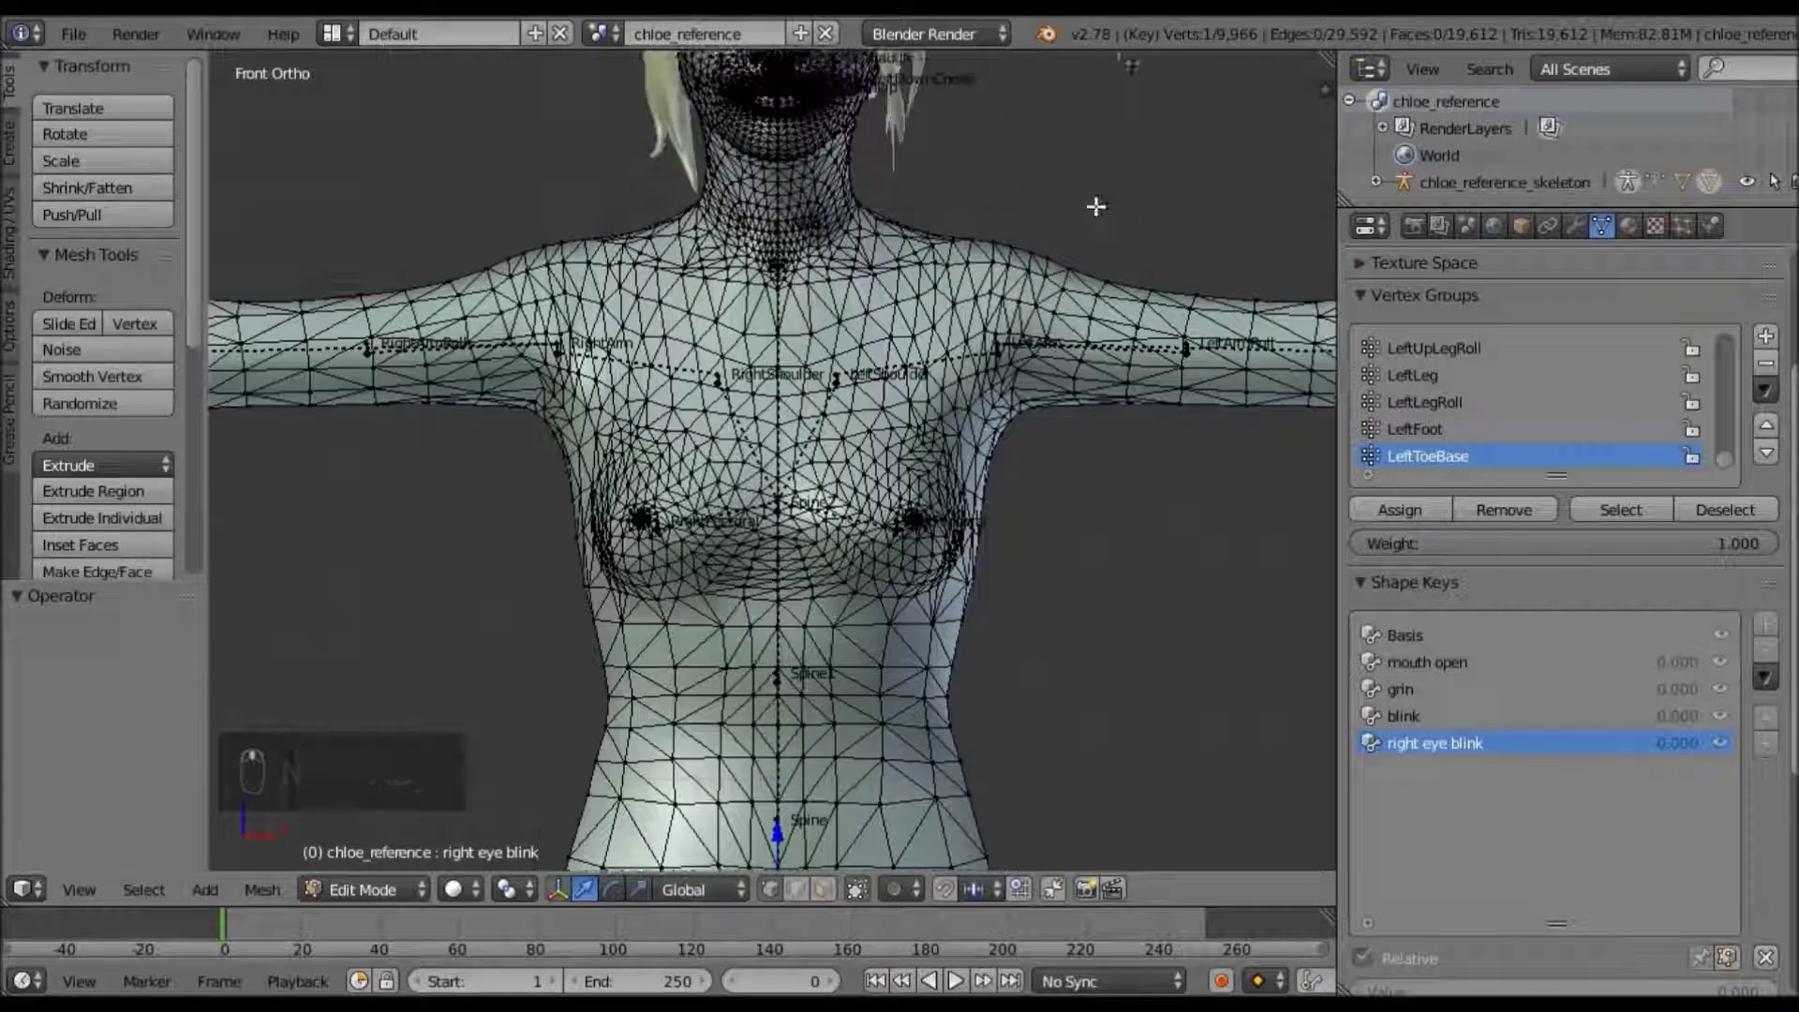
pyautogui.scroll(8, 1076, 368)
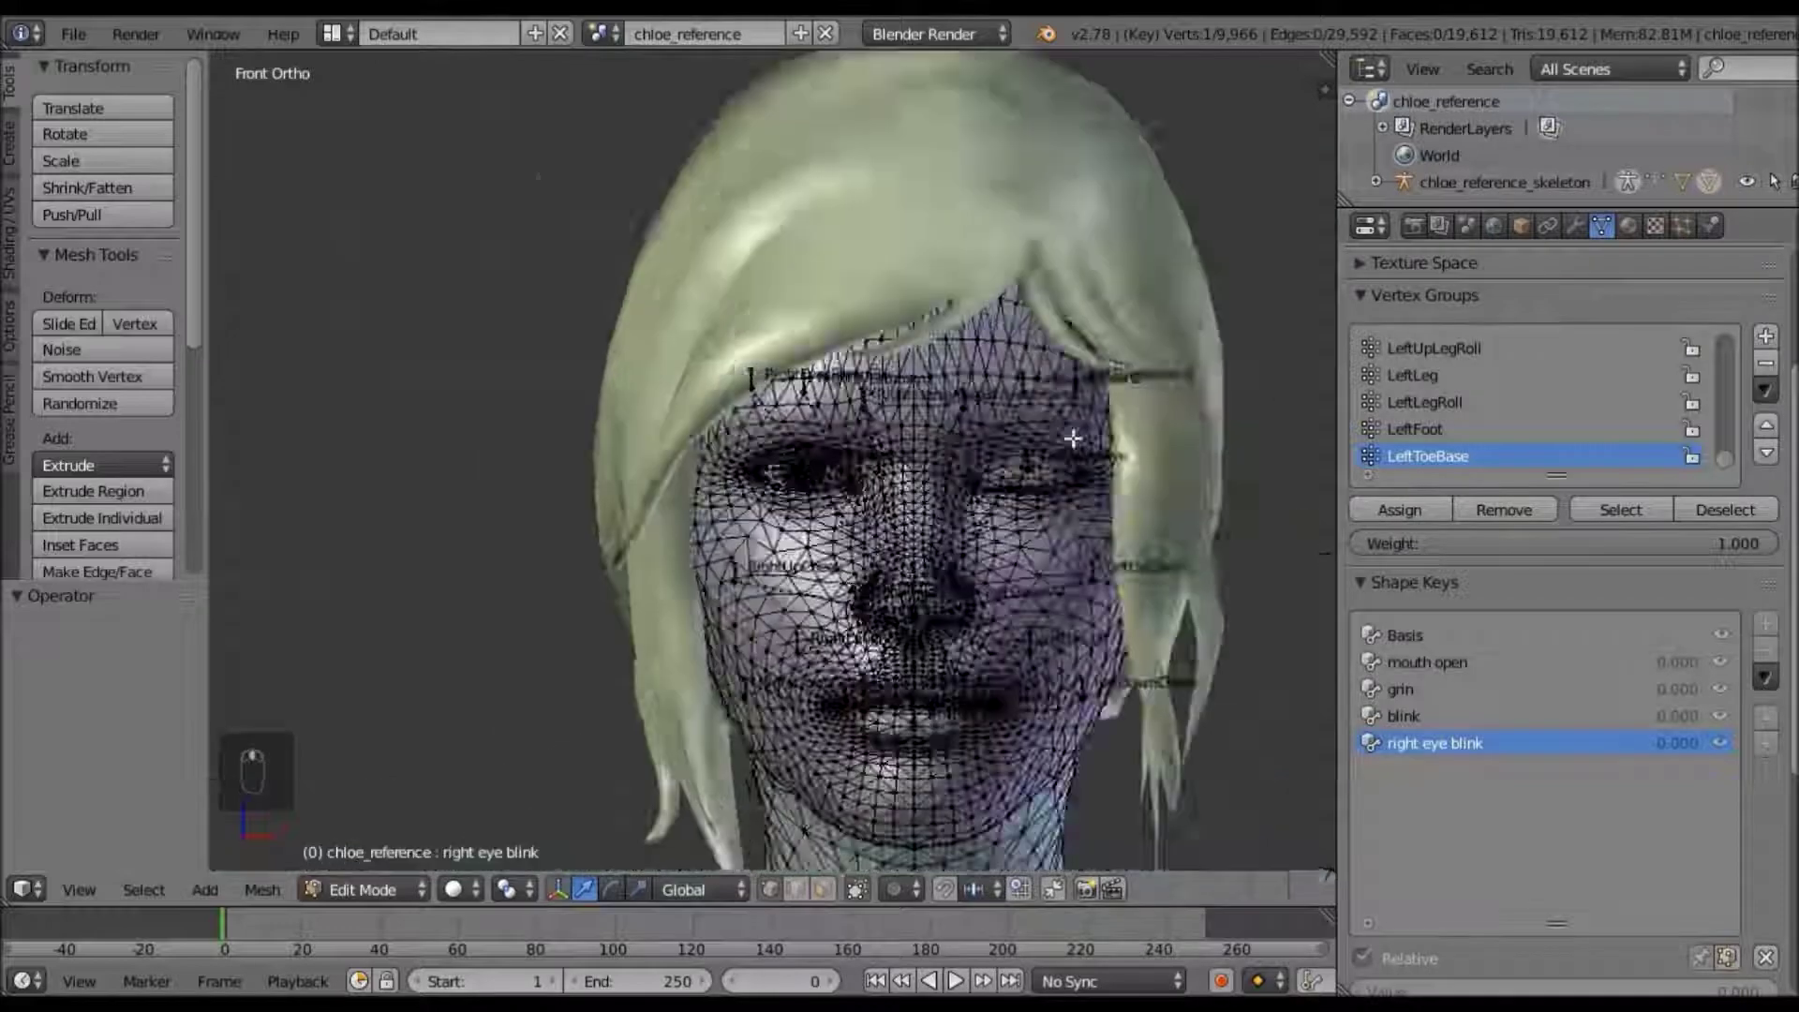
pyautogui.scroll(-7, 766, 270)
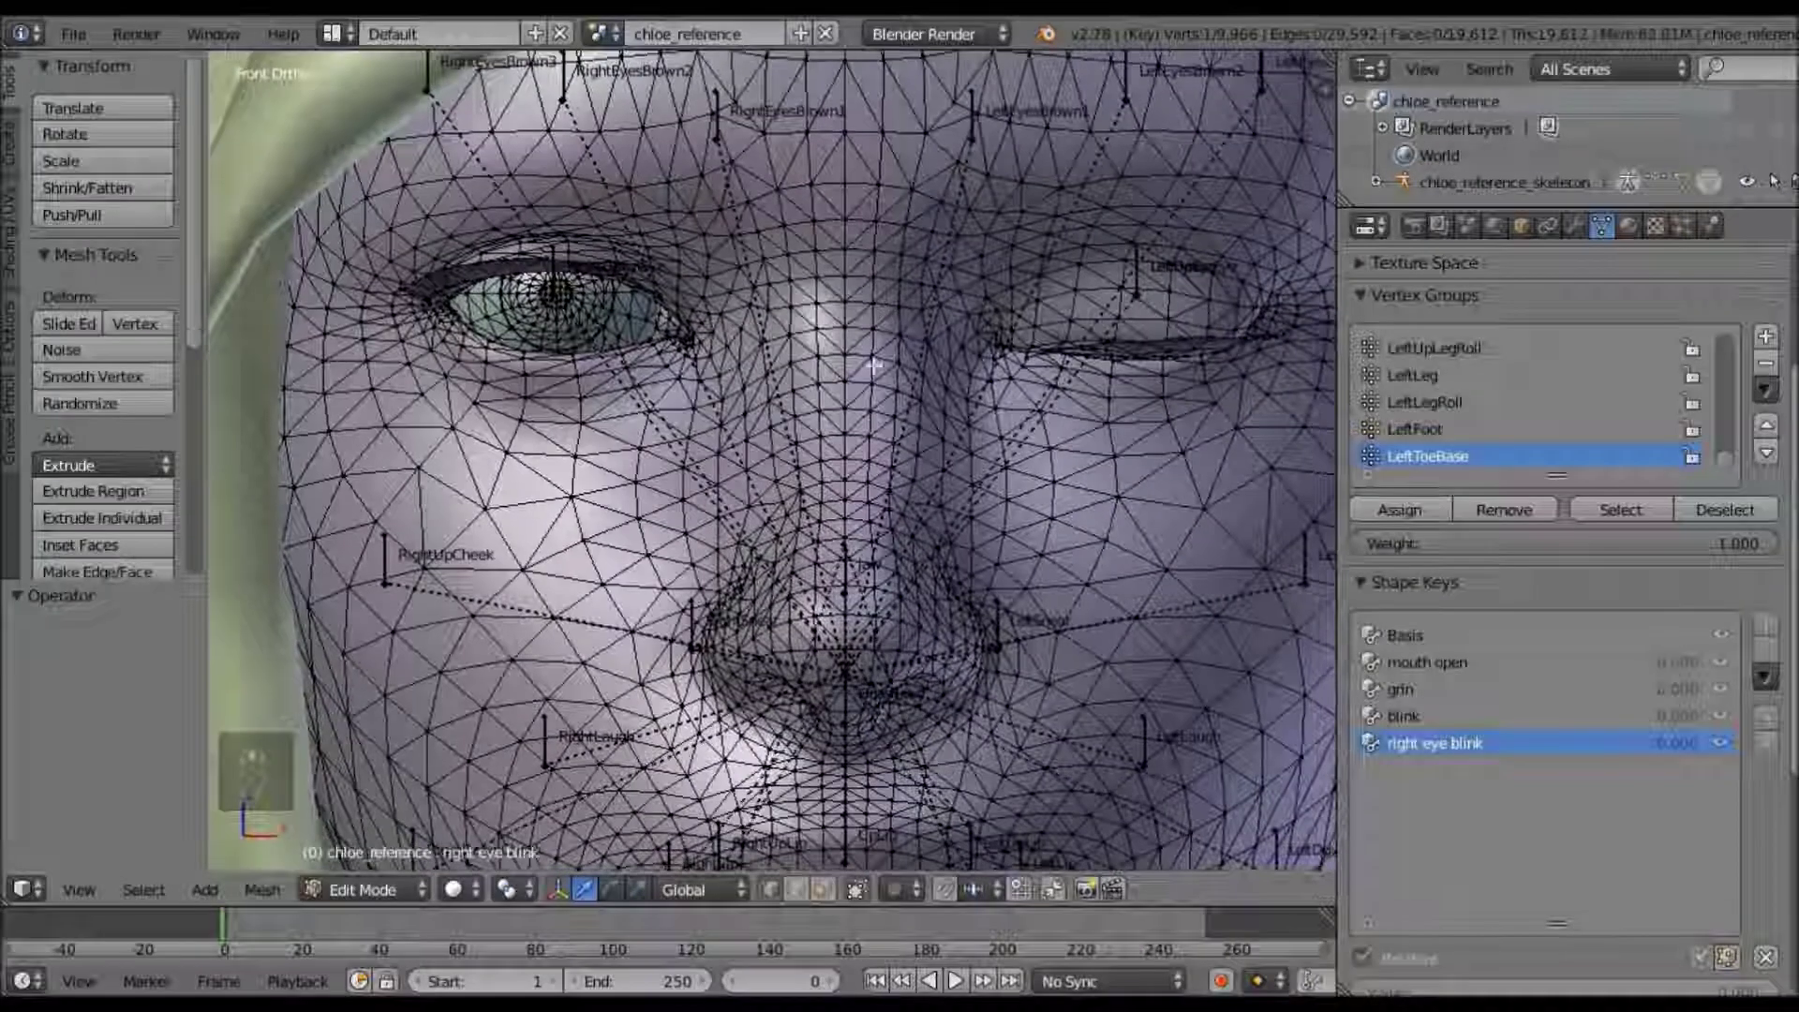